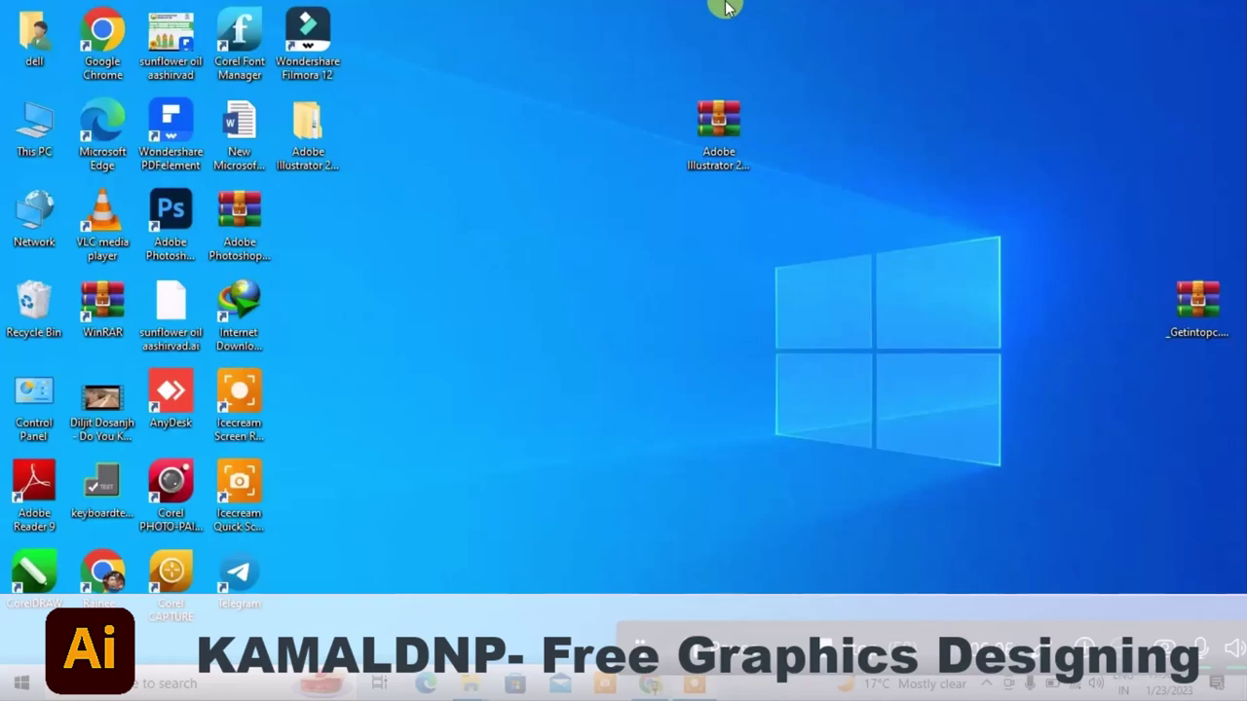
Open the inner Illustrator download folder, then Adobe 2023, and launch its Set-up program
{"action": "left_click", "coordinate": [314, 137]}
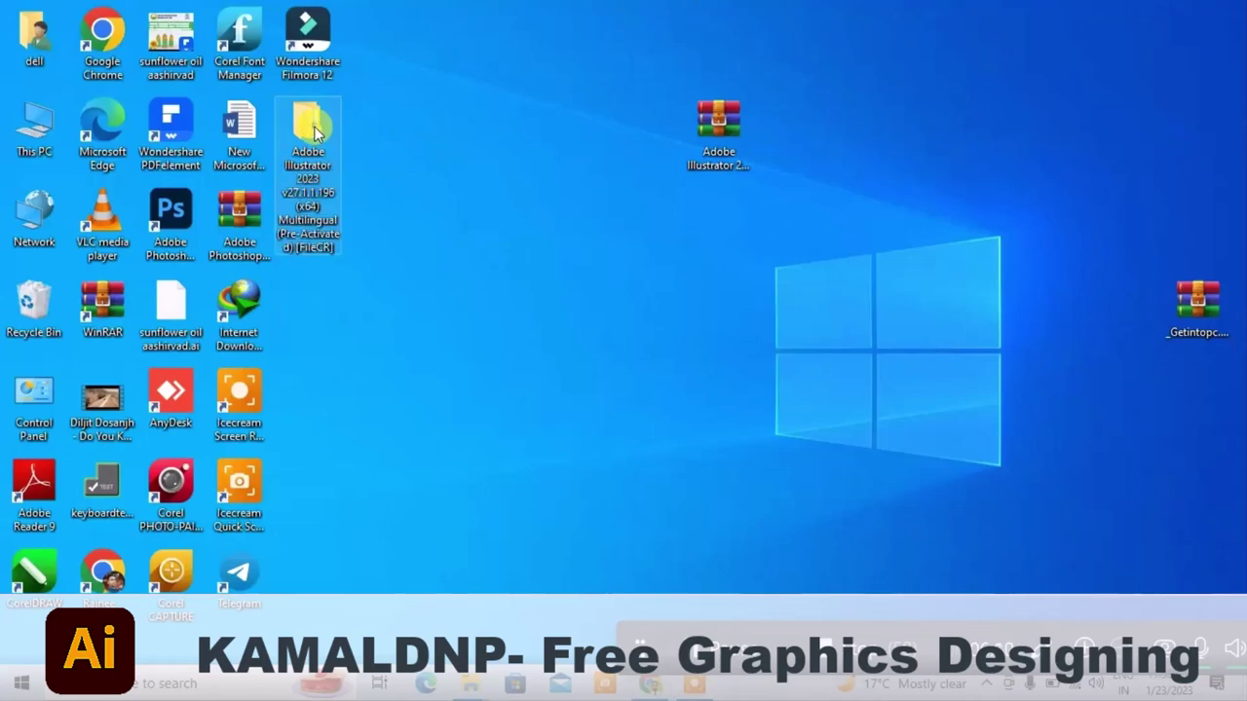
{"action": "double_click", "coordinate": [315, 137]}
{"action": "left_click", "coordinate": [331, 204]}
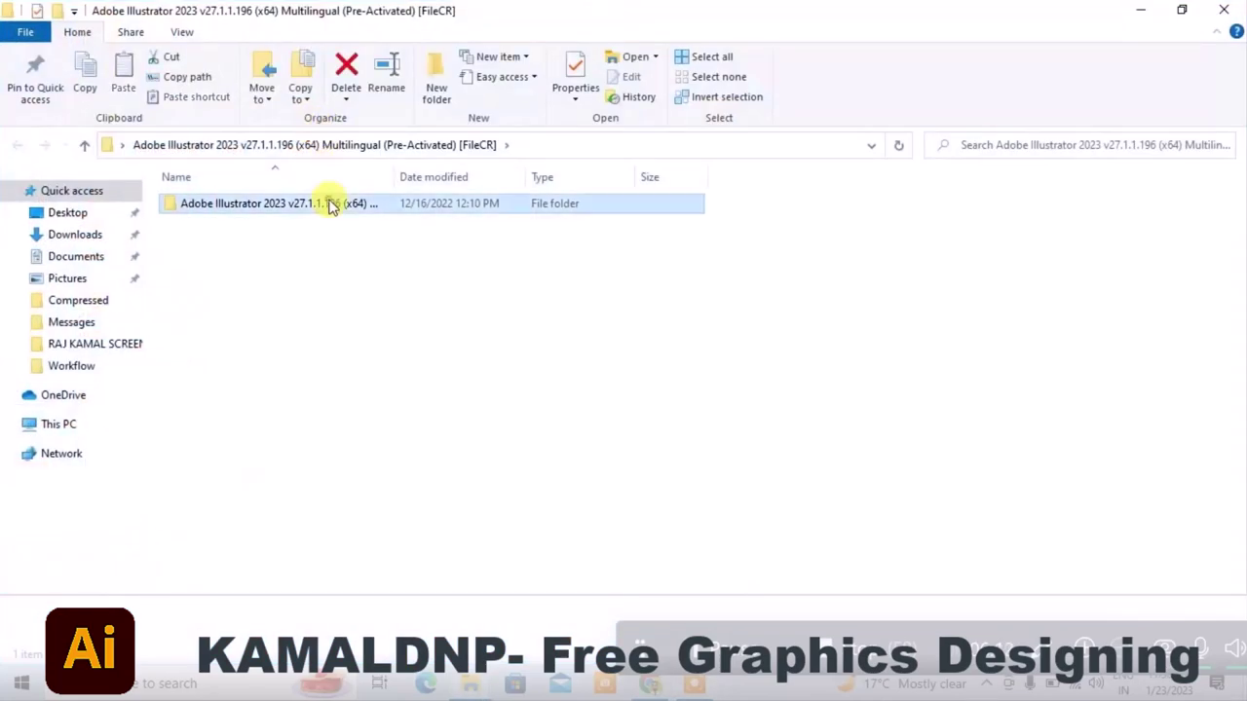
{"action": "double_click", "coordinate": [331, 204]}
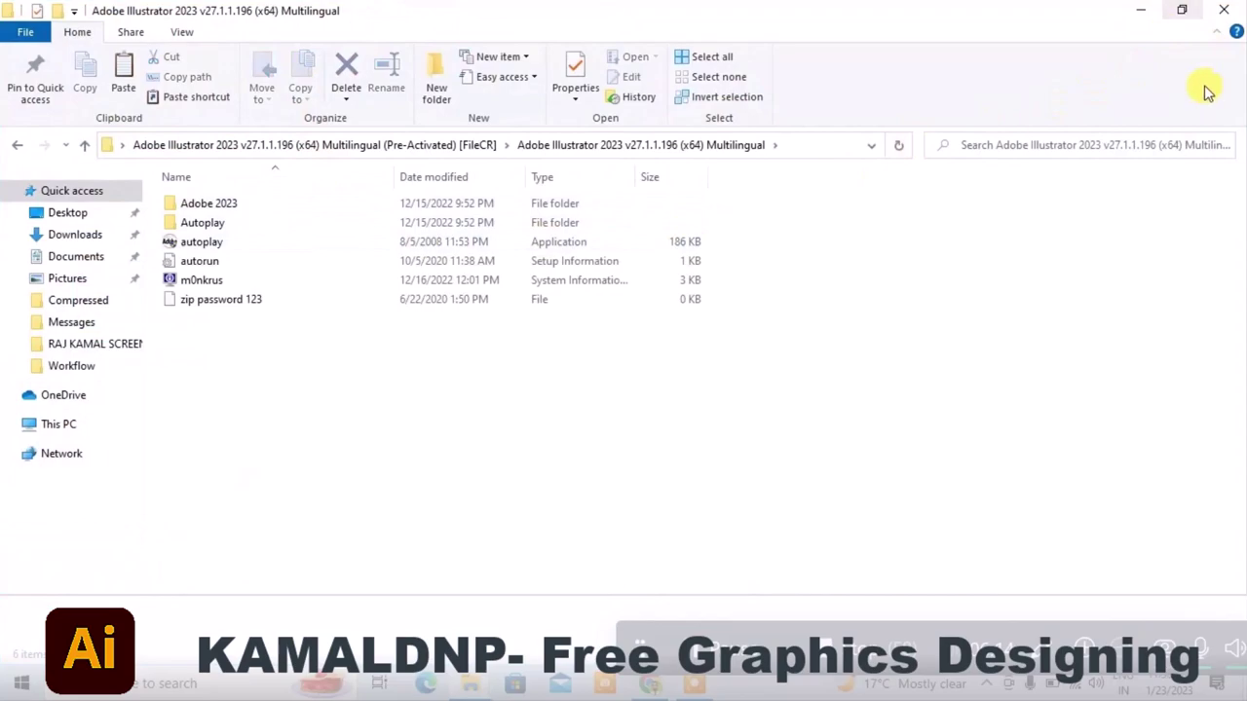
{"action": "double_click", "coordinate": [223, 203]}
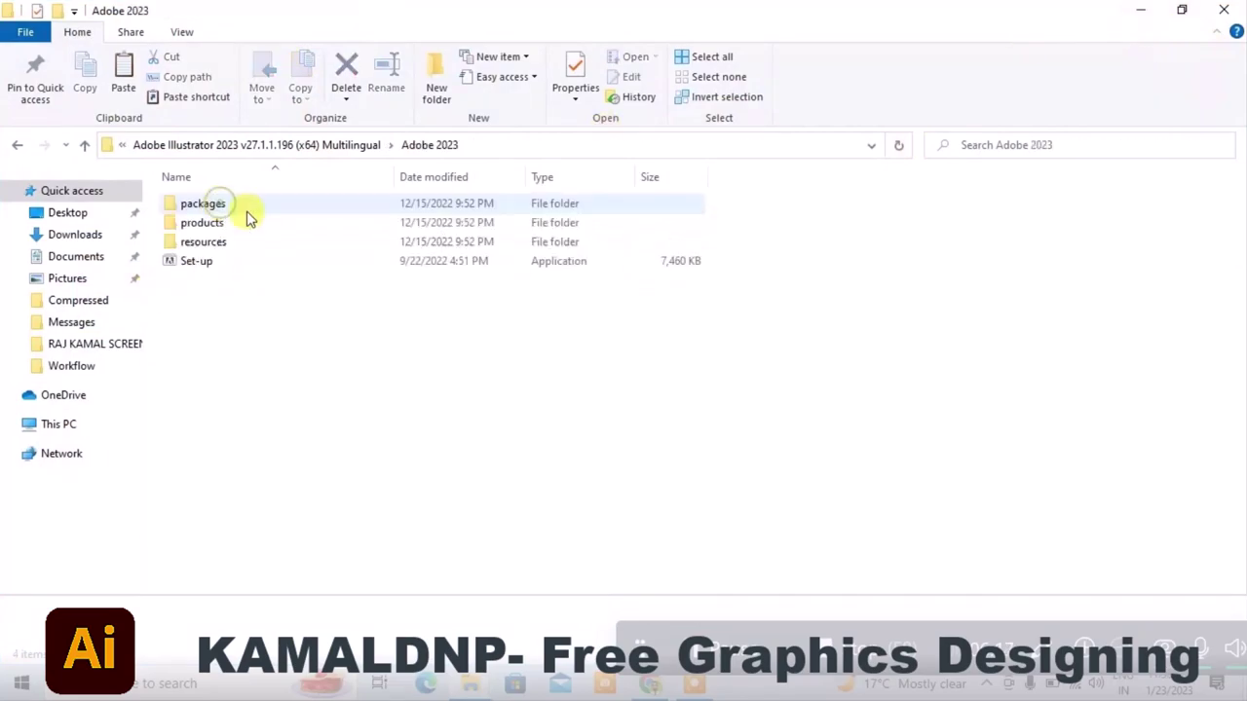
{"action": "double_click", "coordinate": [223, 272]}
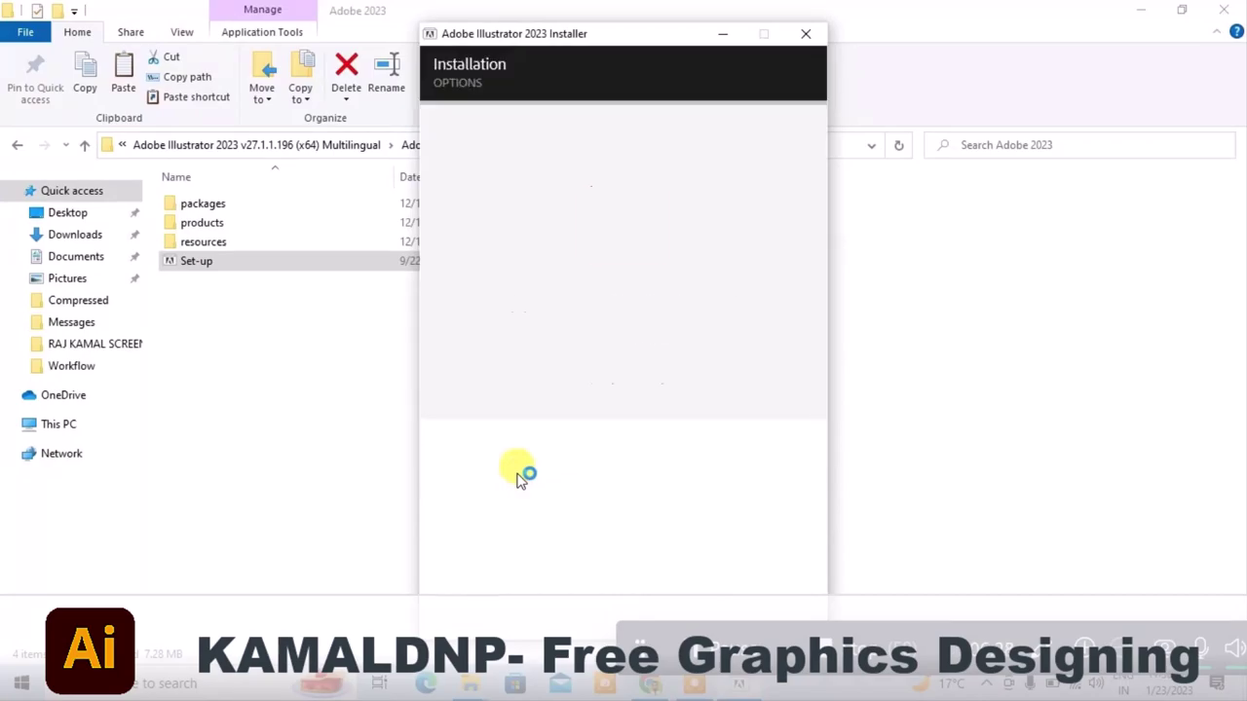
Continue past Installation Options and let Illustrator 2023 install to 100%
{"action": "left_click", "coordinate": [606, 573]}
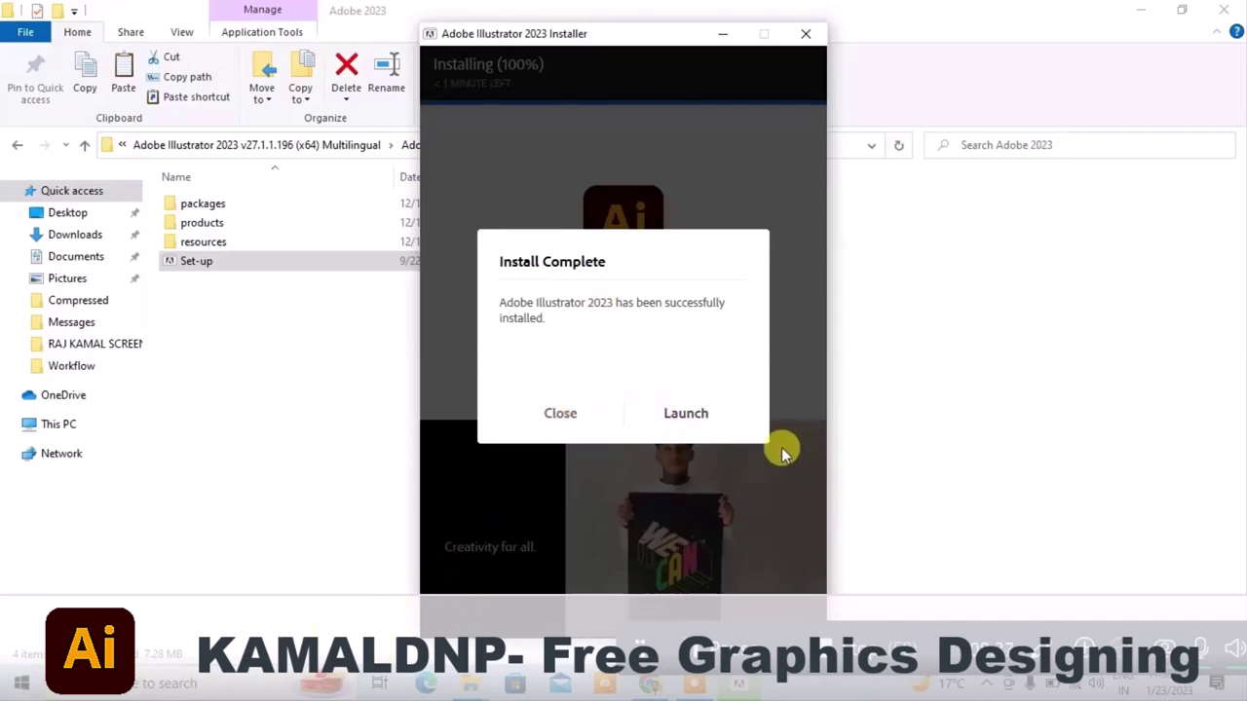
Launch Illustrator 2023 from the Install Complete dialog and wait for the Home screen
{"action": "left_click", "coordinate": [685, 414]}
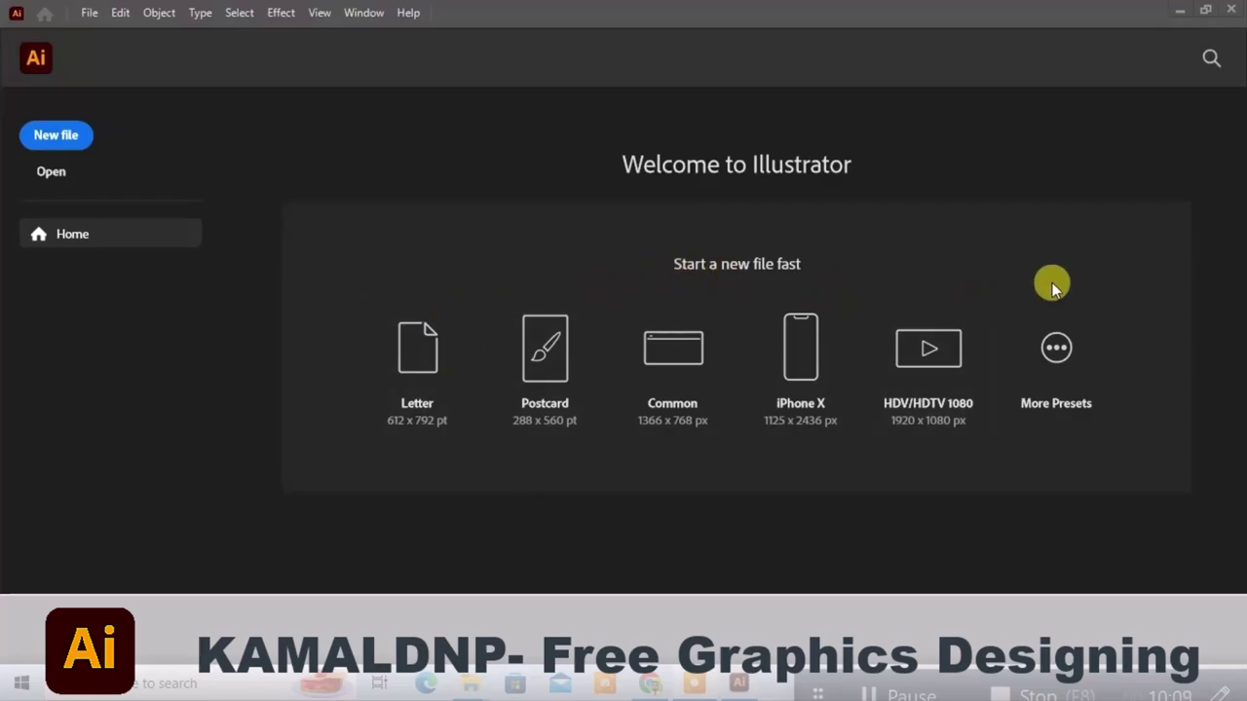
{"action": "left_click", "coordinate": [1058, 350]}
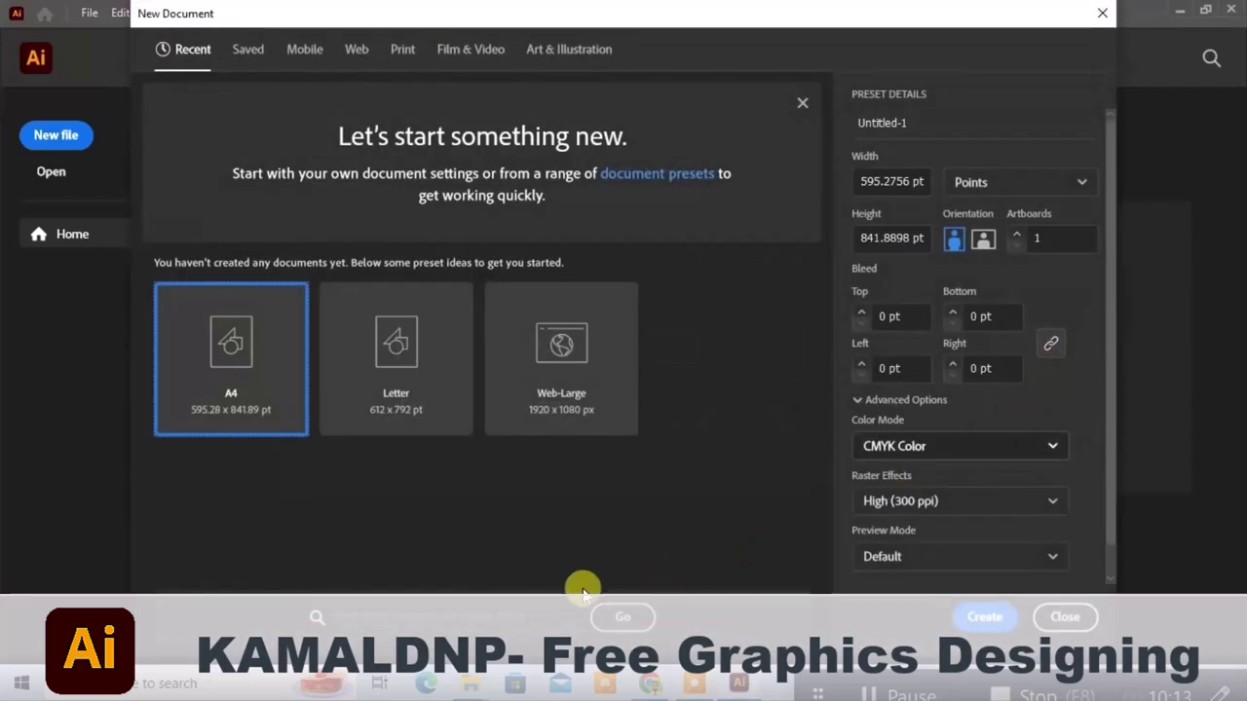
{"action": "left_click", "coordinate": [247, 52]}
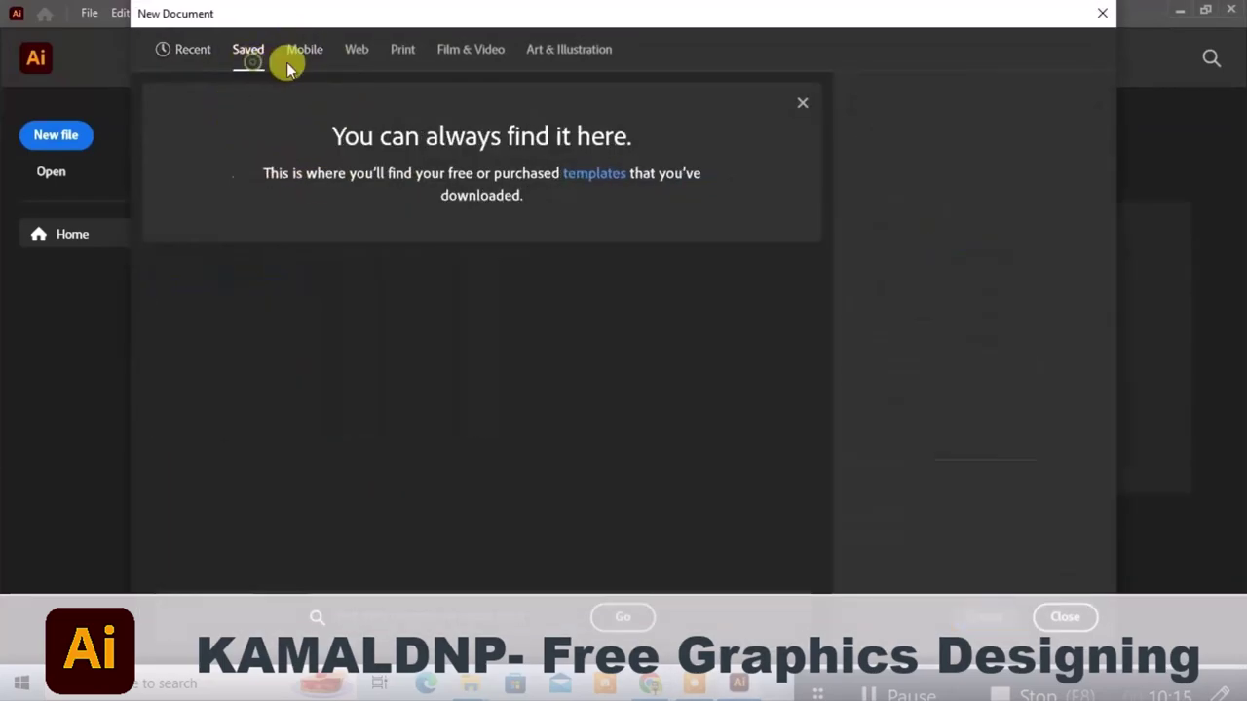
{"action": "left_click", "coordinate": [305, 51]}
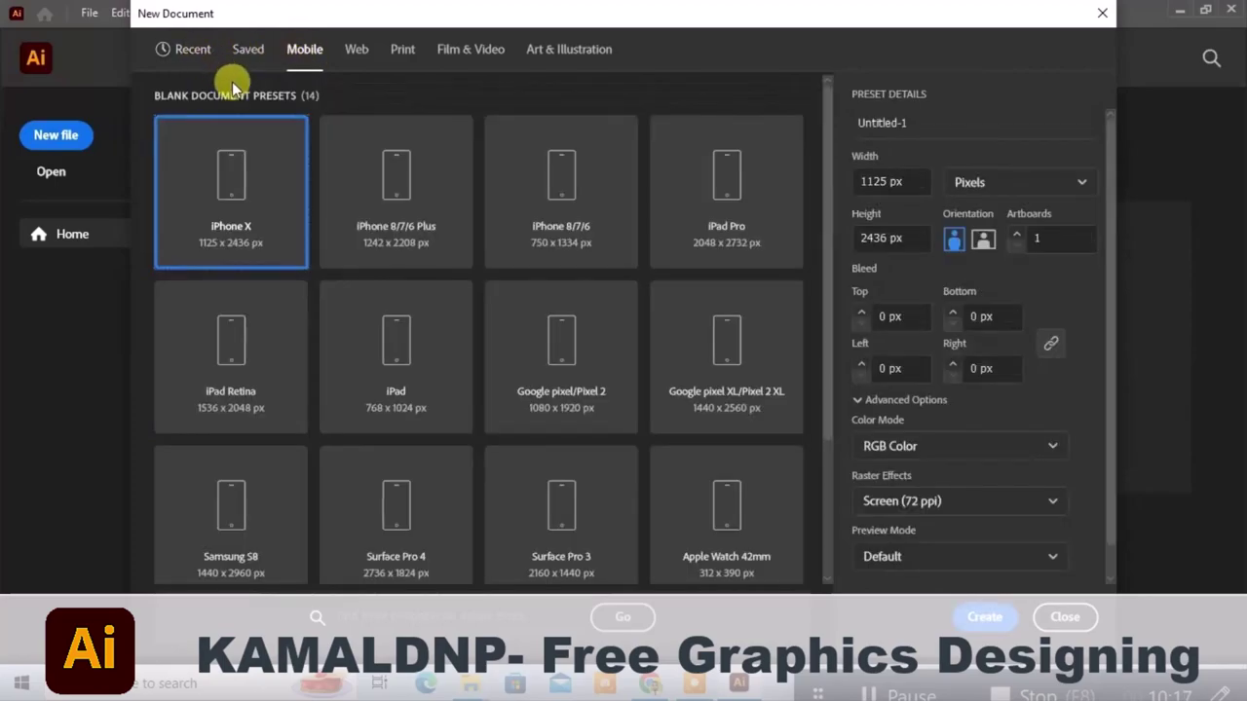
{"action": "scroll", "coordinate": [425, 341], "scroll_direction": "down", "scroll_amount": 2}
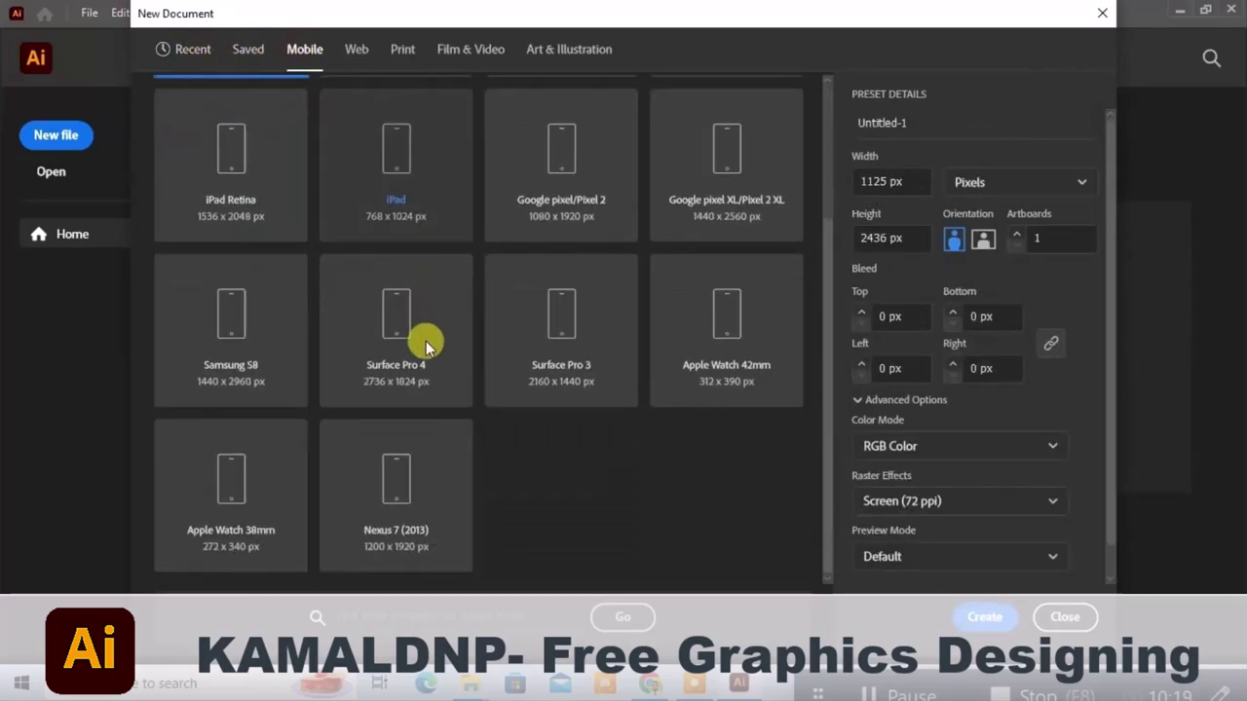
{"action": "scroll", "coordinate": [437, 371], "scroll_direction": "up", "scroll_amount": 2}
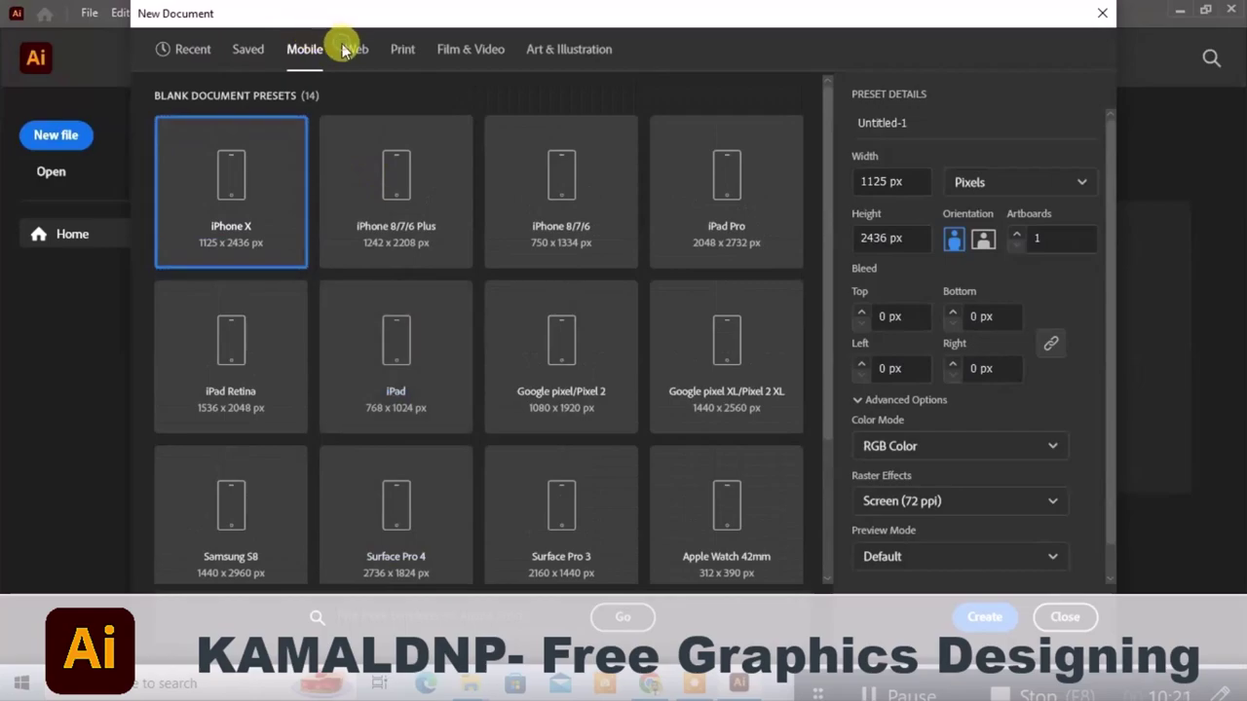
{"action": "left_click", "coordinate": [352, 51]}
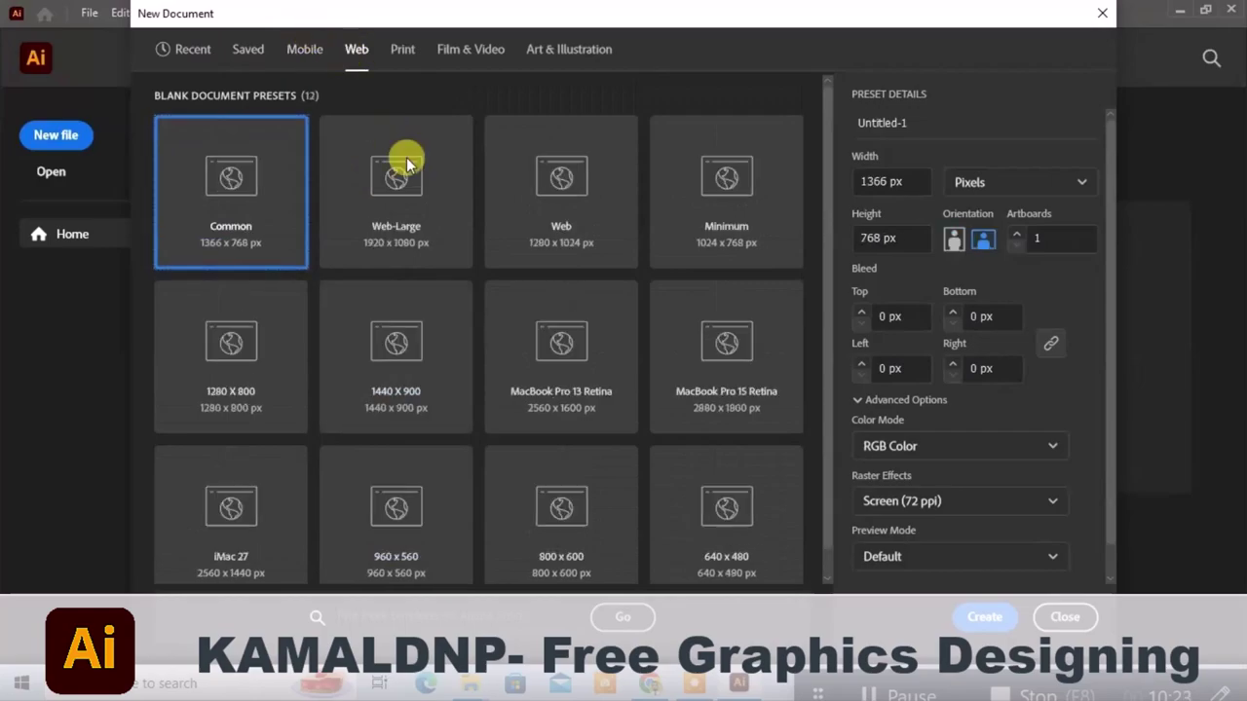
{"action": "left_click", "coordinate": [404, 51]}
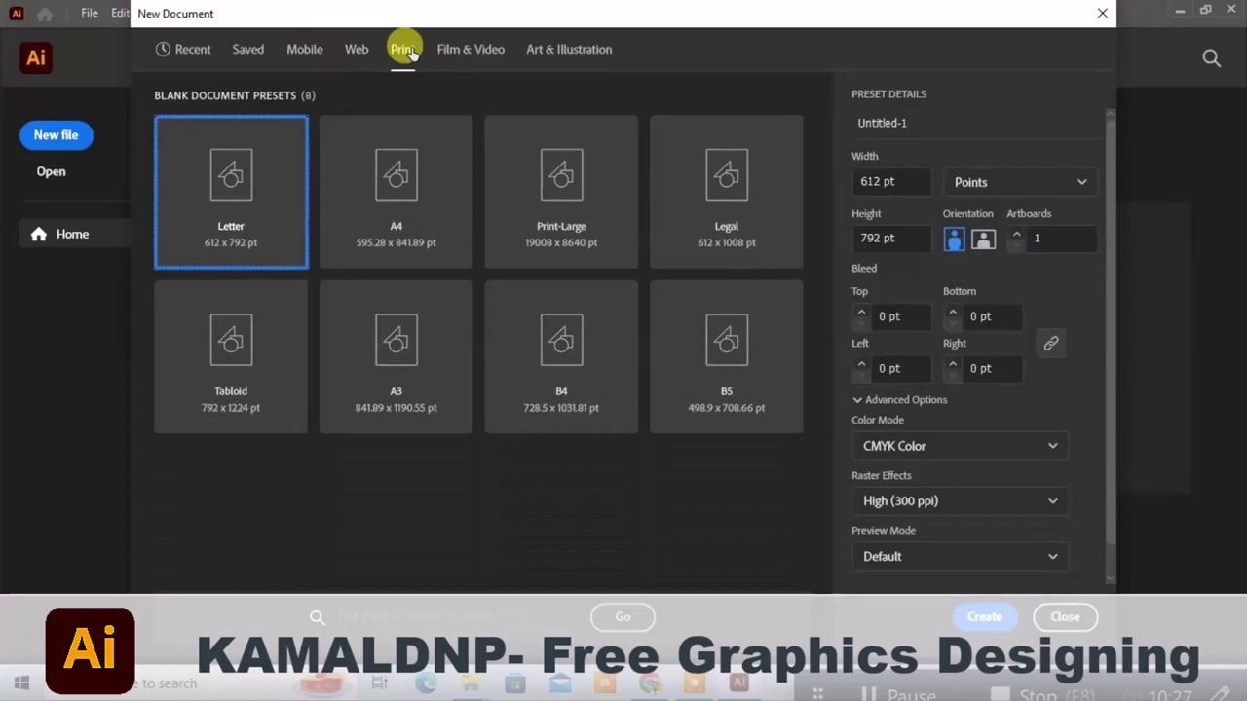
{"action": "left_click", "coordinate": [465, 59]}
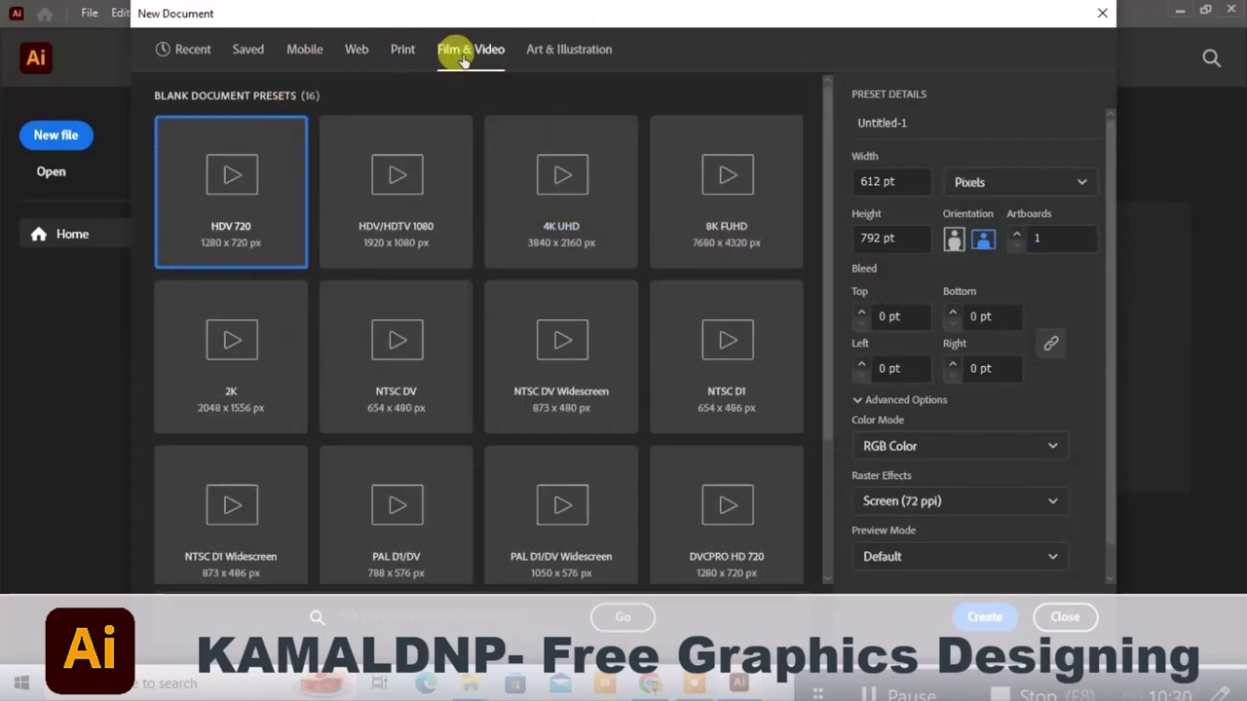
{"action": "left_click", "coordinate": [553, 55]}
{"action": "scroll", "coordinate": [706, 345], "scroll_direction": "down", "scroll_amount": 2}
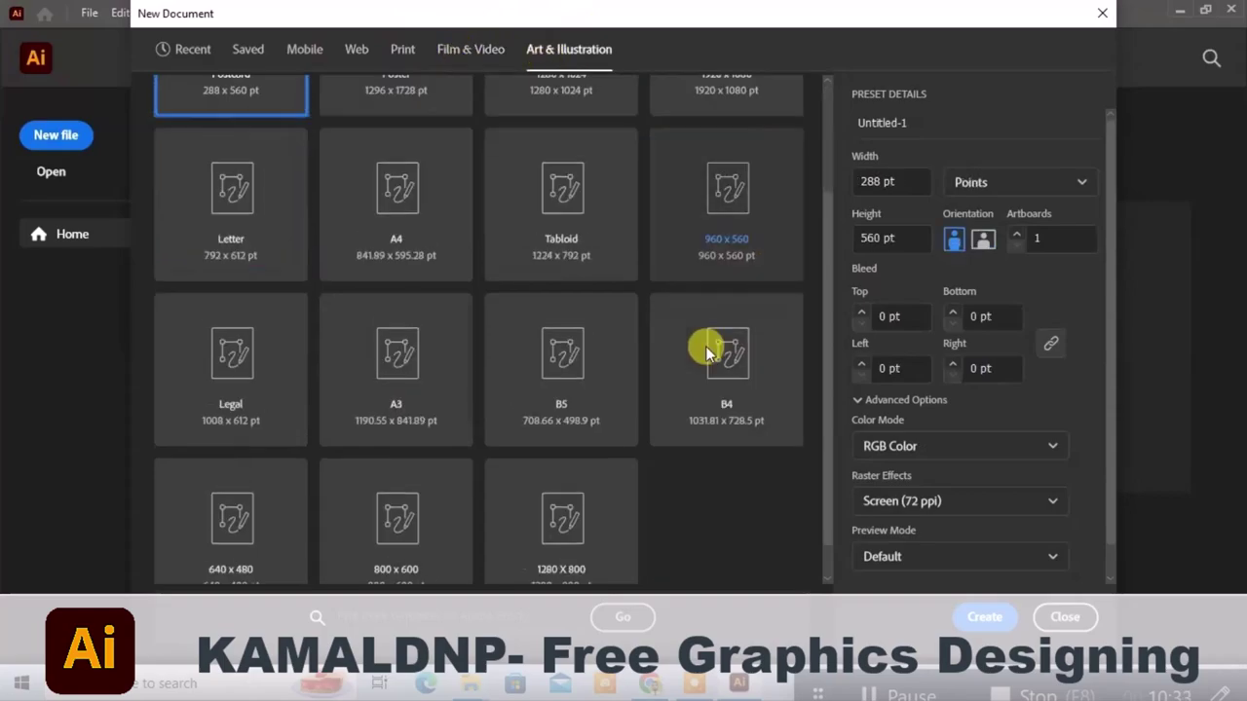
{"action": "scroll", "coordinate": [701, 446], "scroll_direction": "up", "scroll_amount": 2}
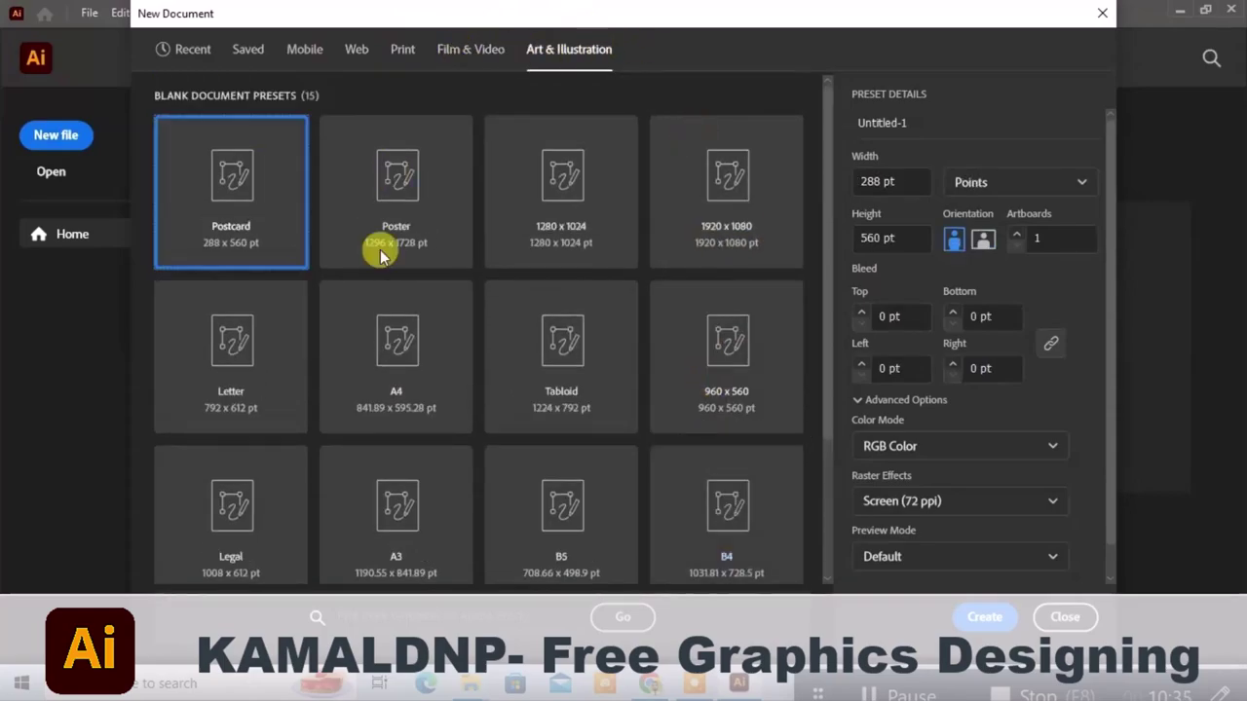
{"action": "left_click", "coordinate": [1104, 15]}
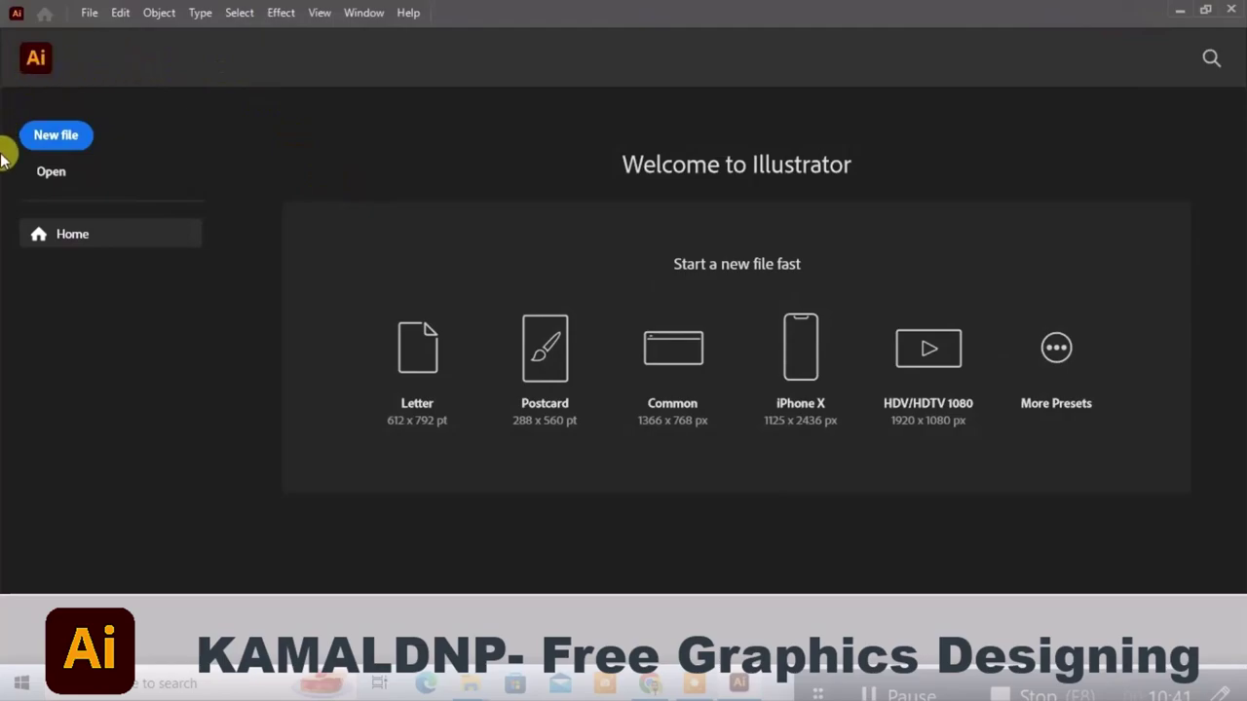
Start a new A4 file measured in Inches
{"action": "left_click", "coordinate": [73, 137]}
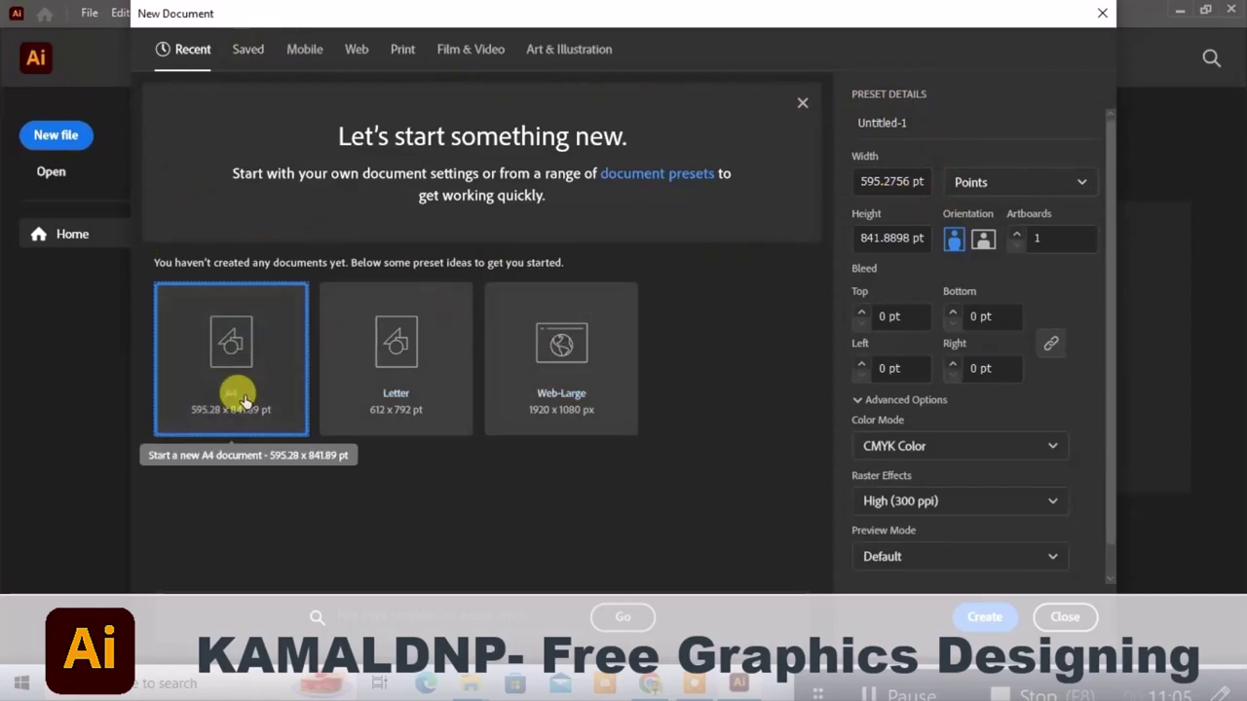
{"action": "left_click", "coordinate": [975, 184]}
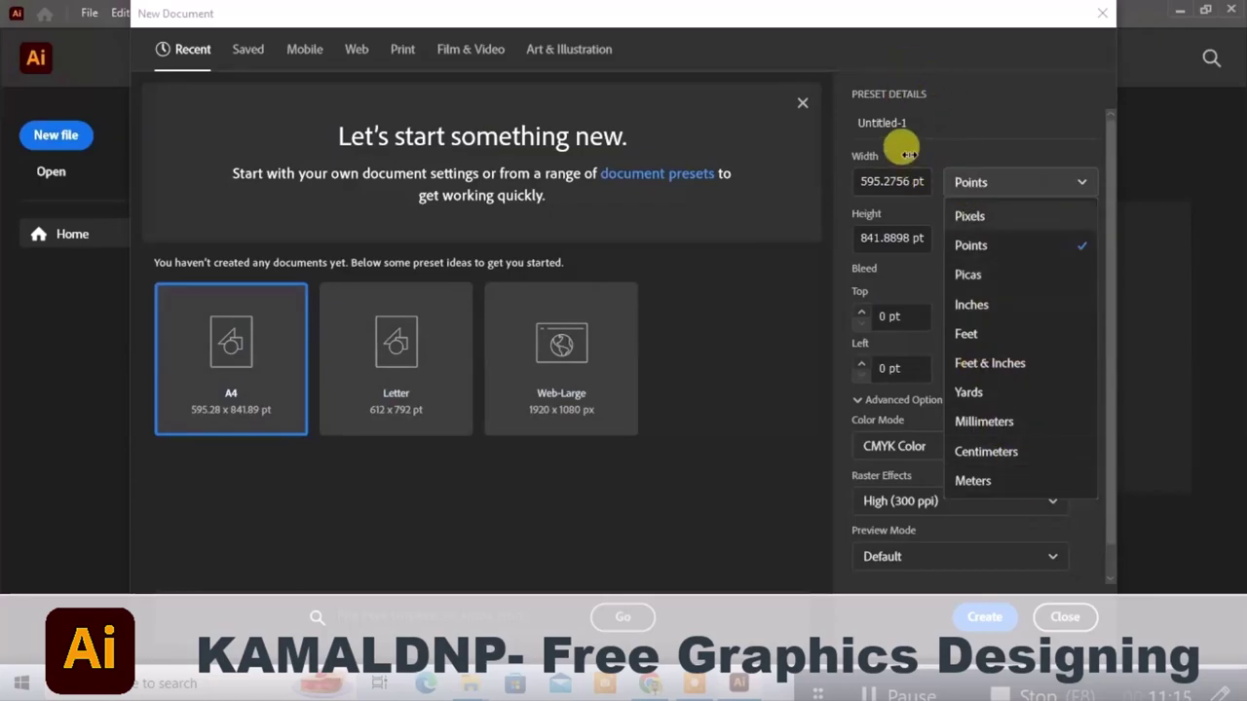
{"action": "left_click", "coordinate": [975, 305]}
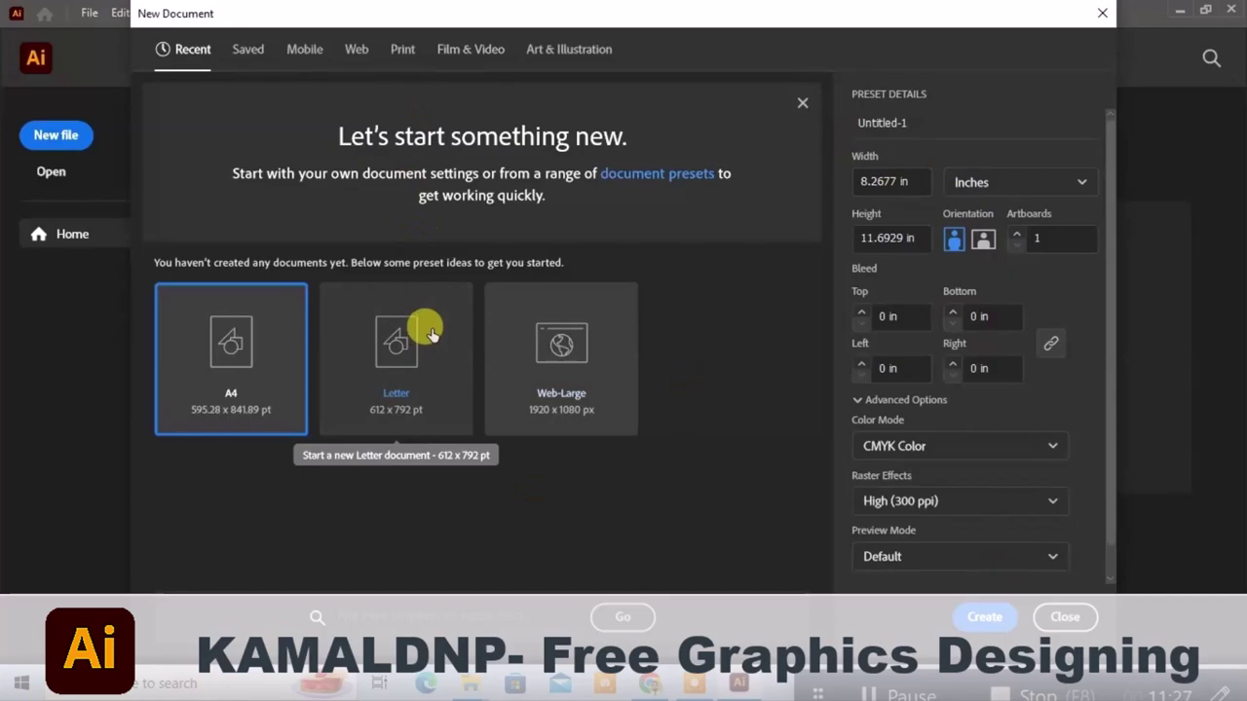
Try RGB, then set Color Mode back to CMYK with High (300 ppi) raster effects
{"action": "left_click", "coordinate": [979, 443]}
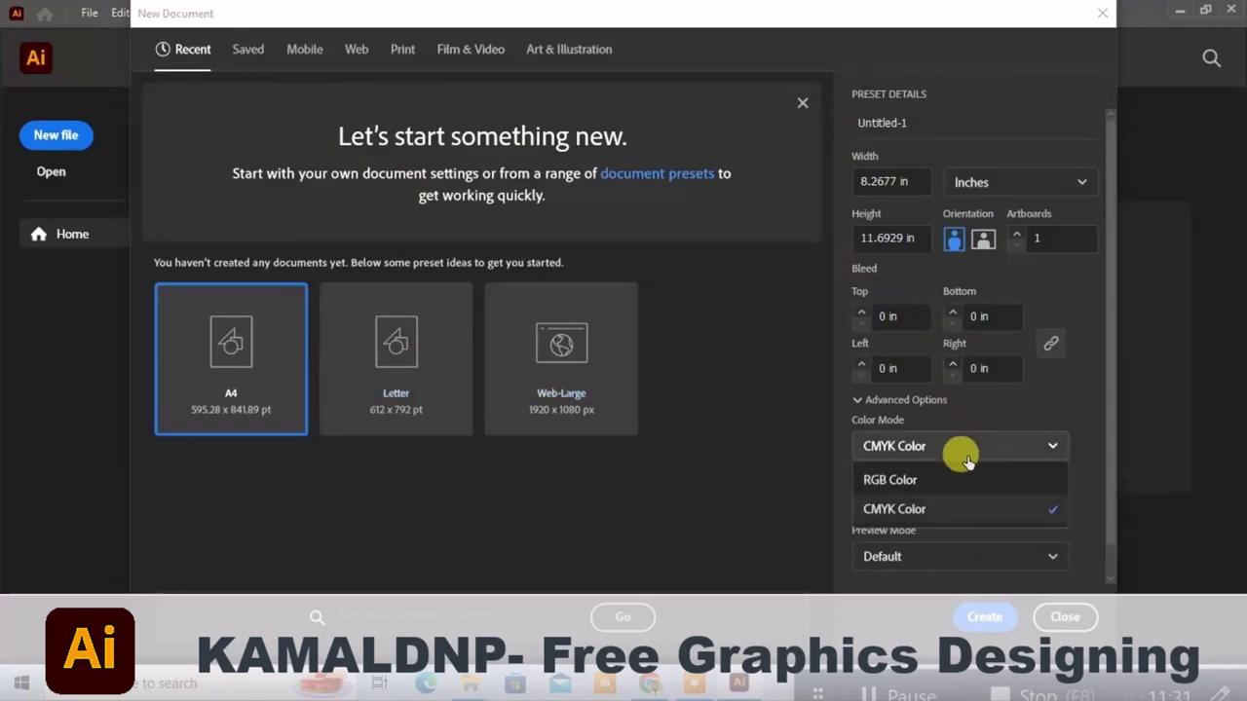
{"action": "left_click", "coordinate": [950, 475]}
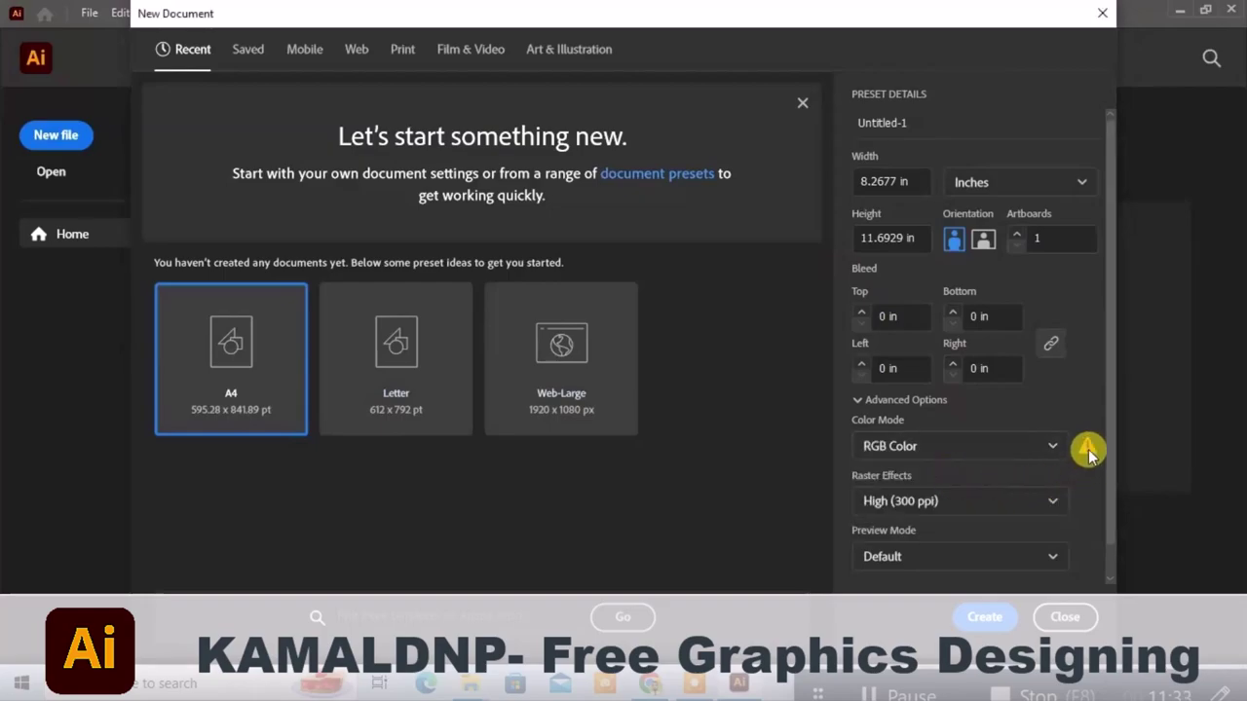
{"action": "left_click", "coordinate": [991, 448]}
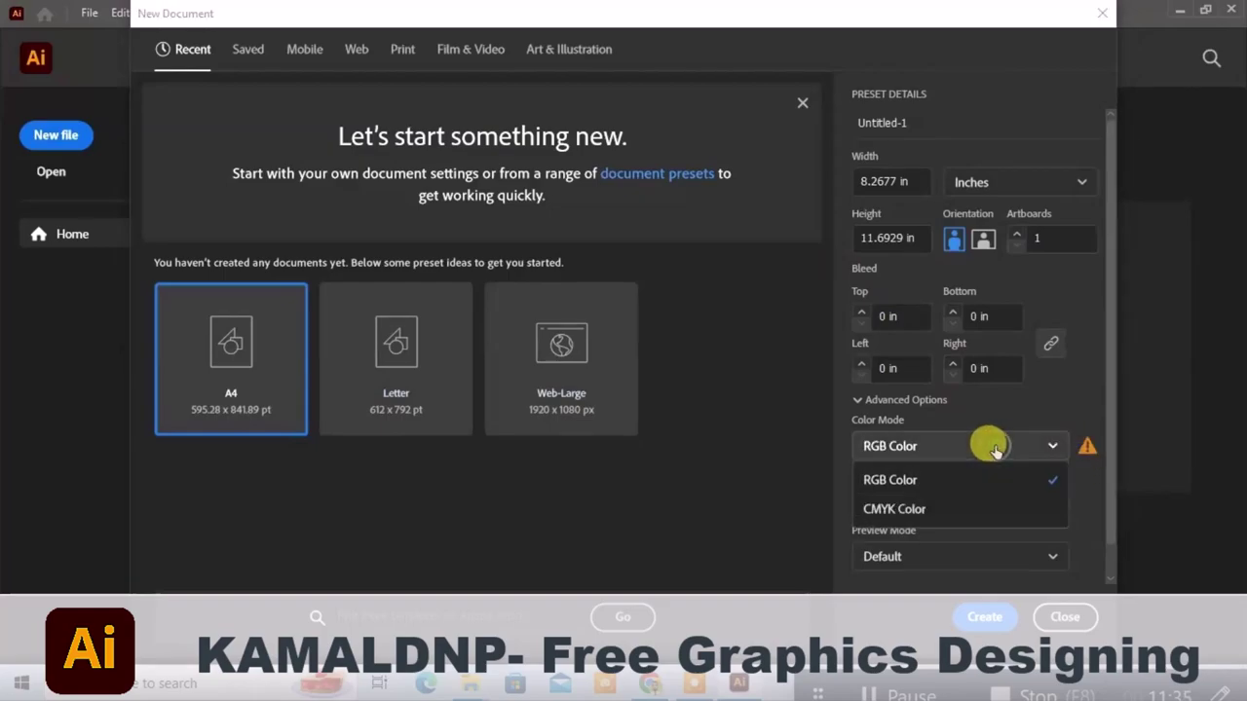
{"action": "left_click", "coordinate": [994, 506]}
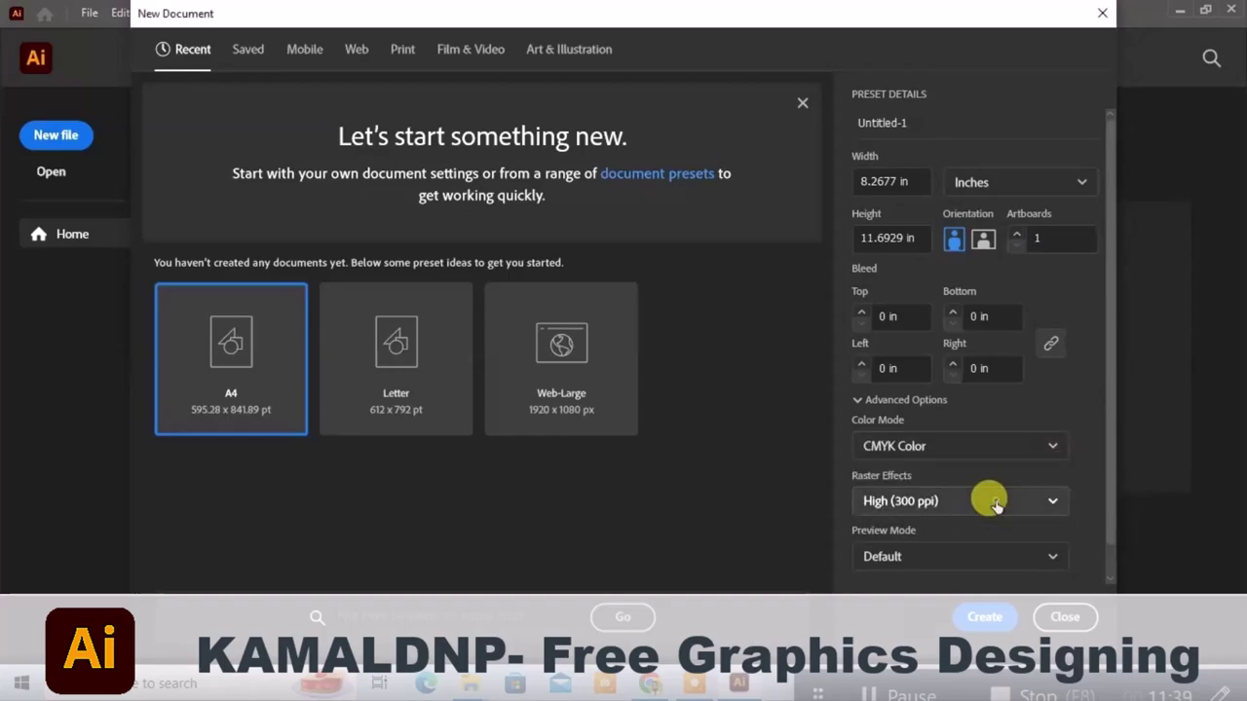
{"action": "left_click", "coordinate": [997, 504]}
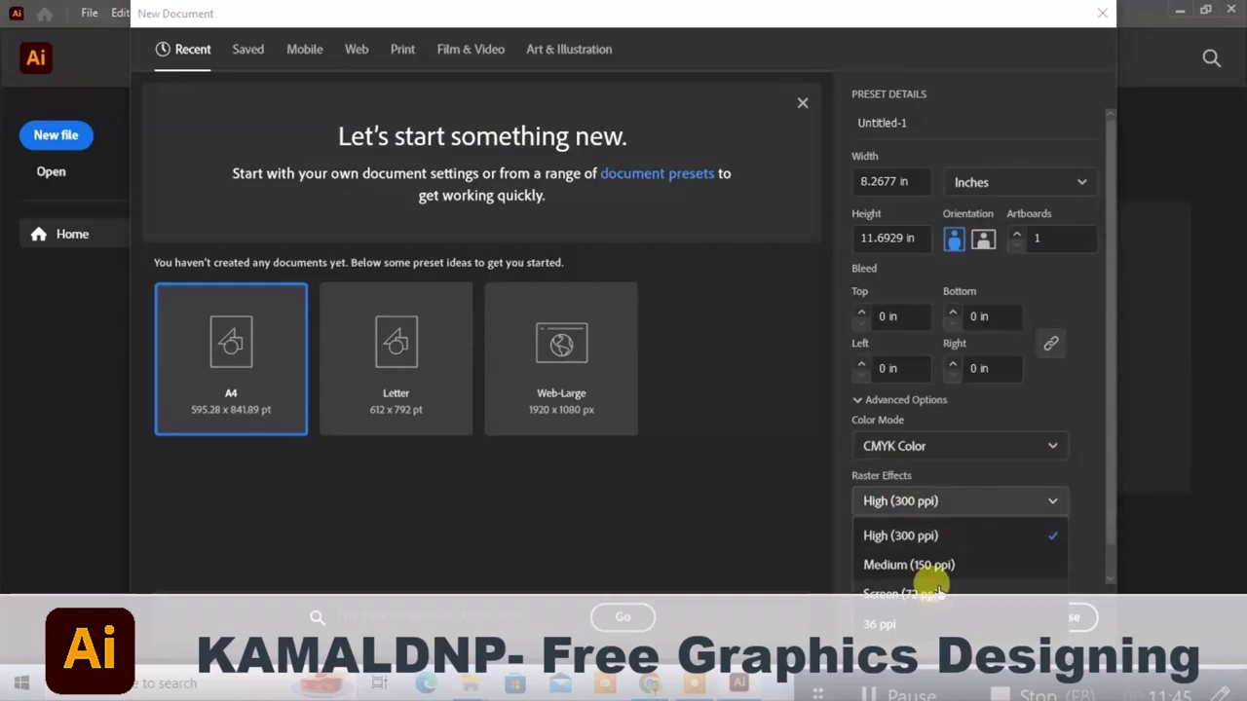
{"action": "left_click", "coordinate": [938, 477]}
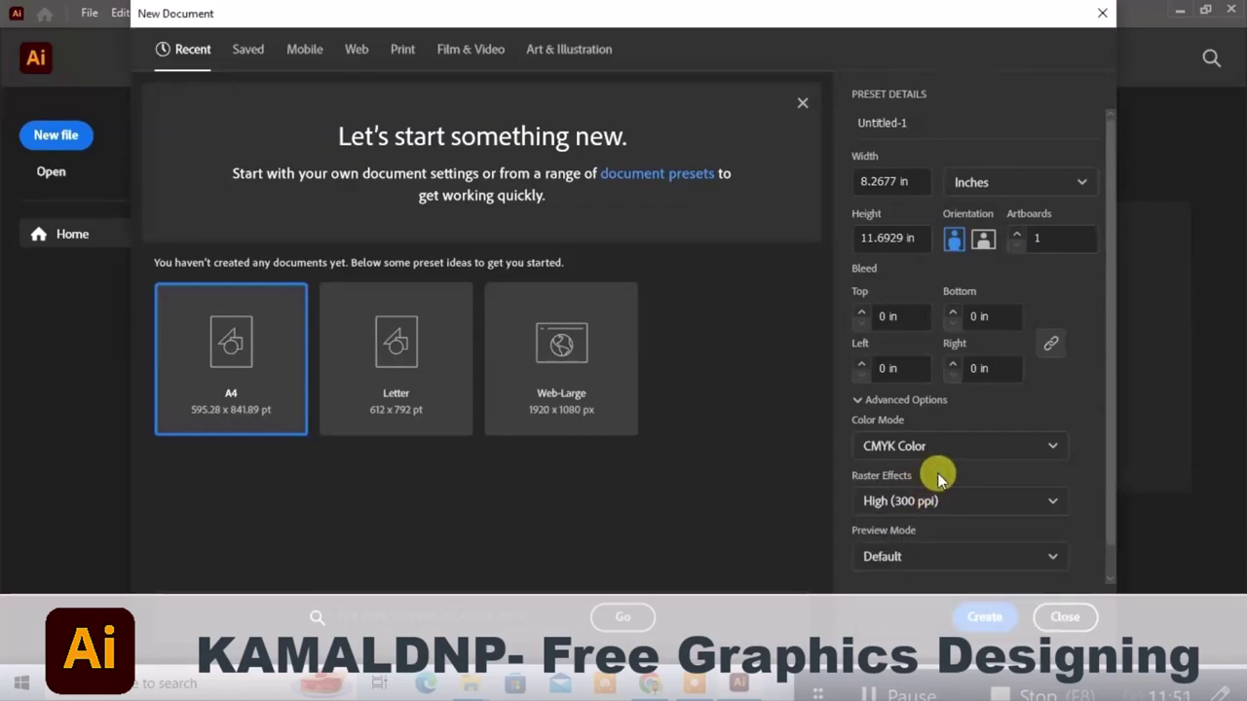
{"action": "scroll", "coordinate": [905, 554], "scroll_direction": "down", "scroll_amount": 1}
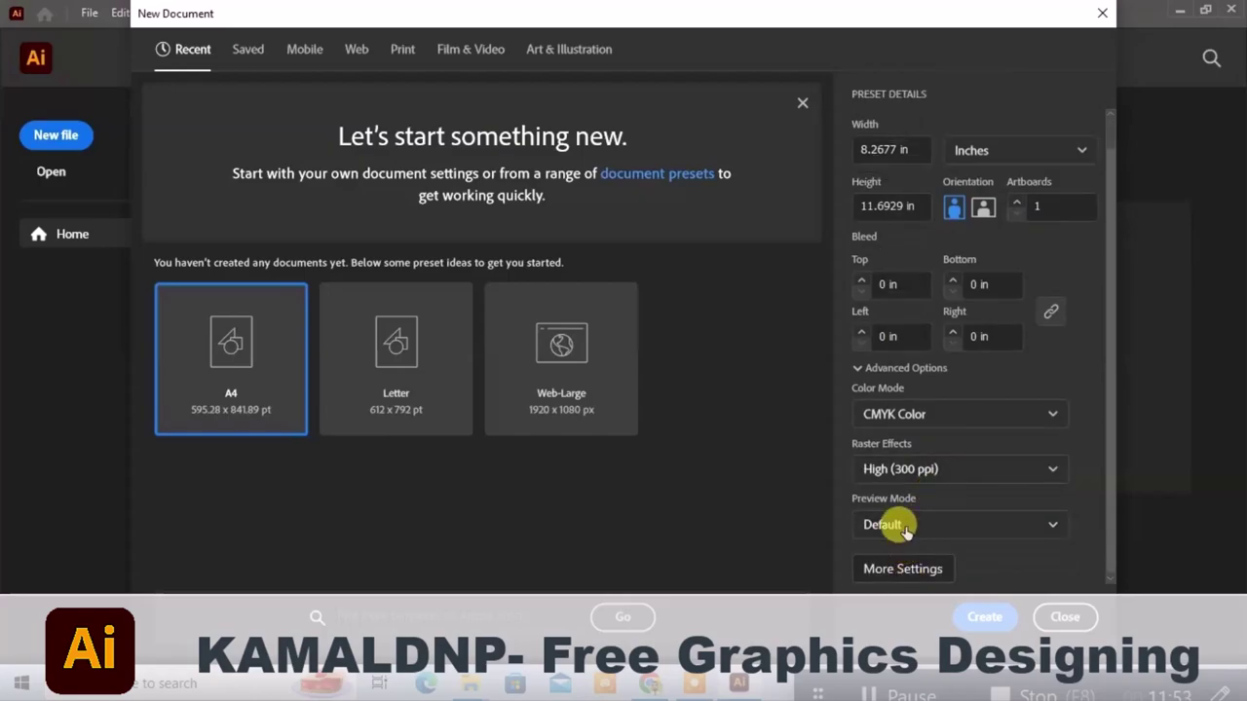
{"action": "left_click", "coordinate": [924, 573]}
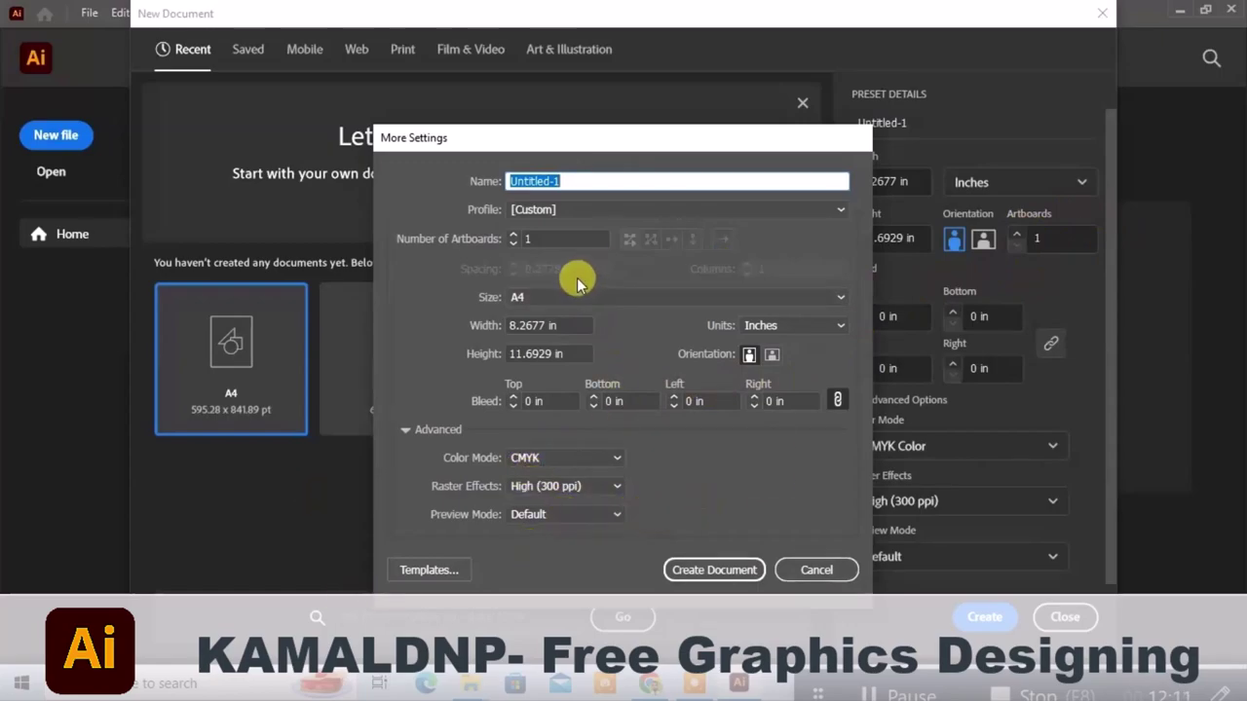
{"action": "left_click", "coordinate": [816, 567]}
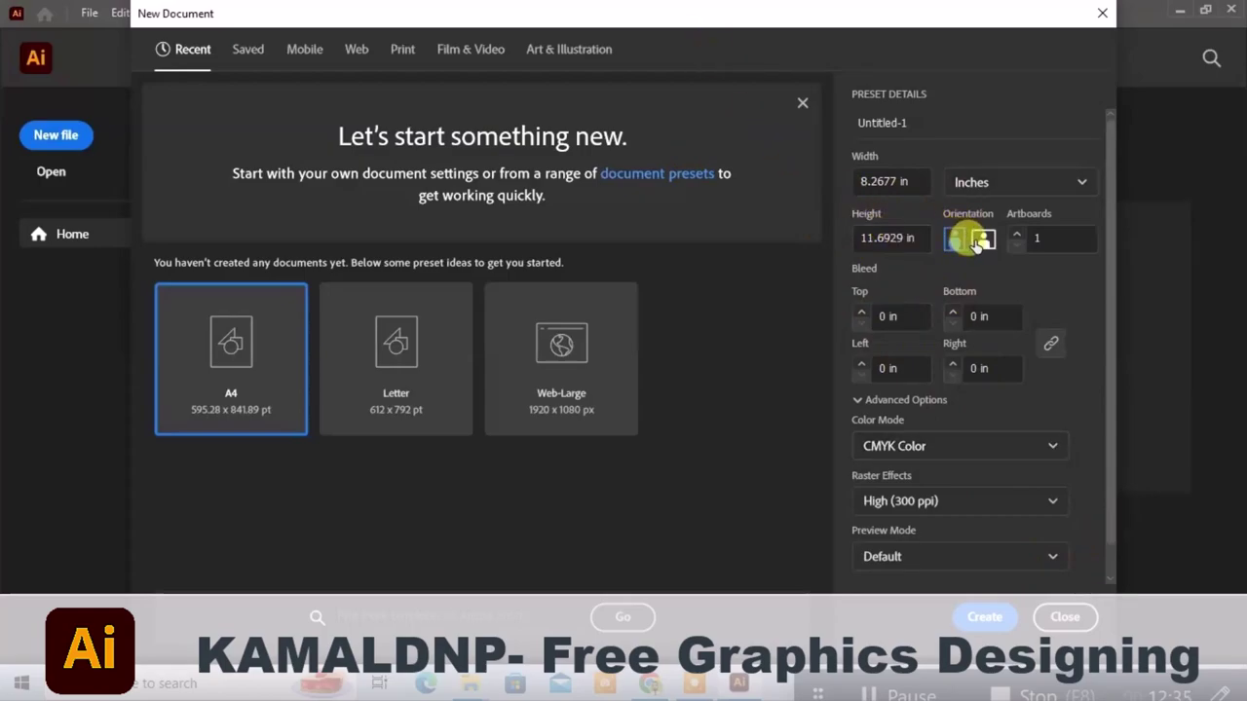
Compare landscape and portrait orientation, settling on a portrait page
{"action": "left_click", "coordinate": [980, 241]}
{"action": "left_click", "coordinate": [952, 241]}
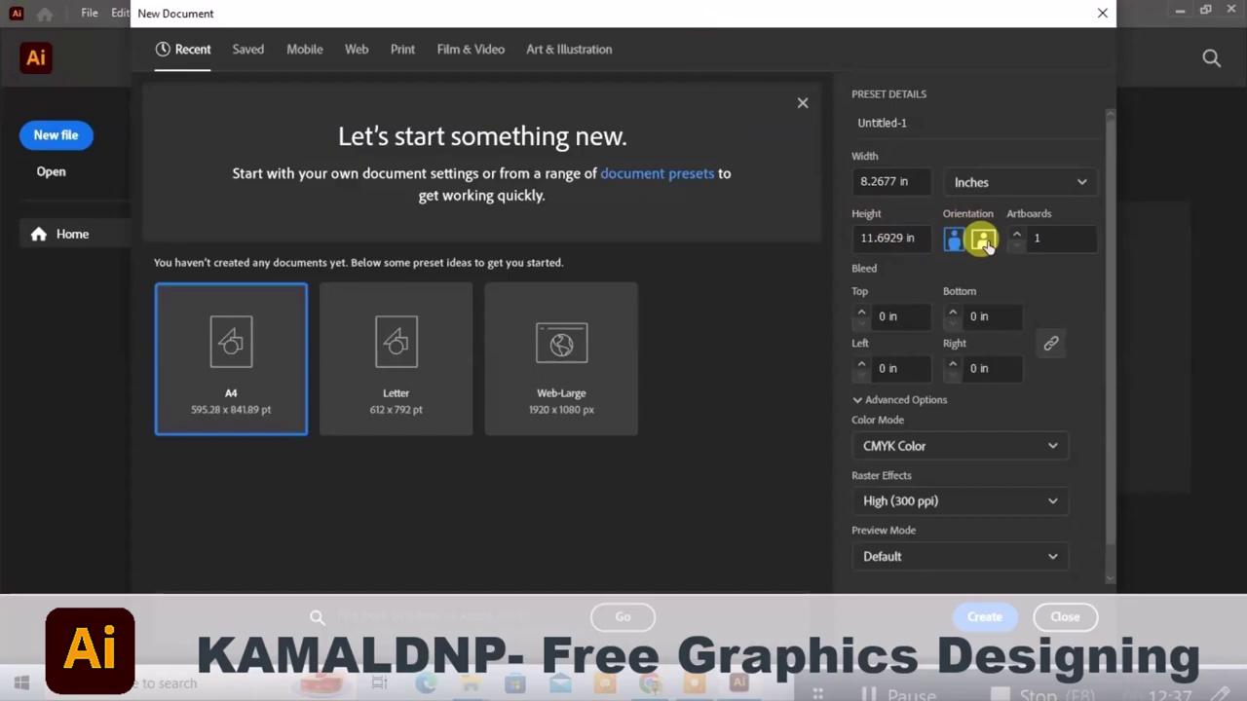
{"action": "left_click", "coordinate": [982, 242]}
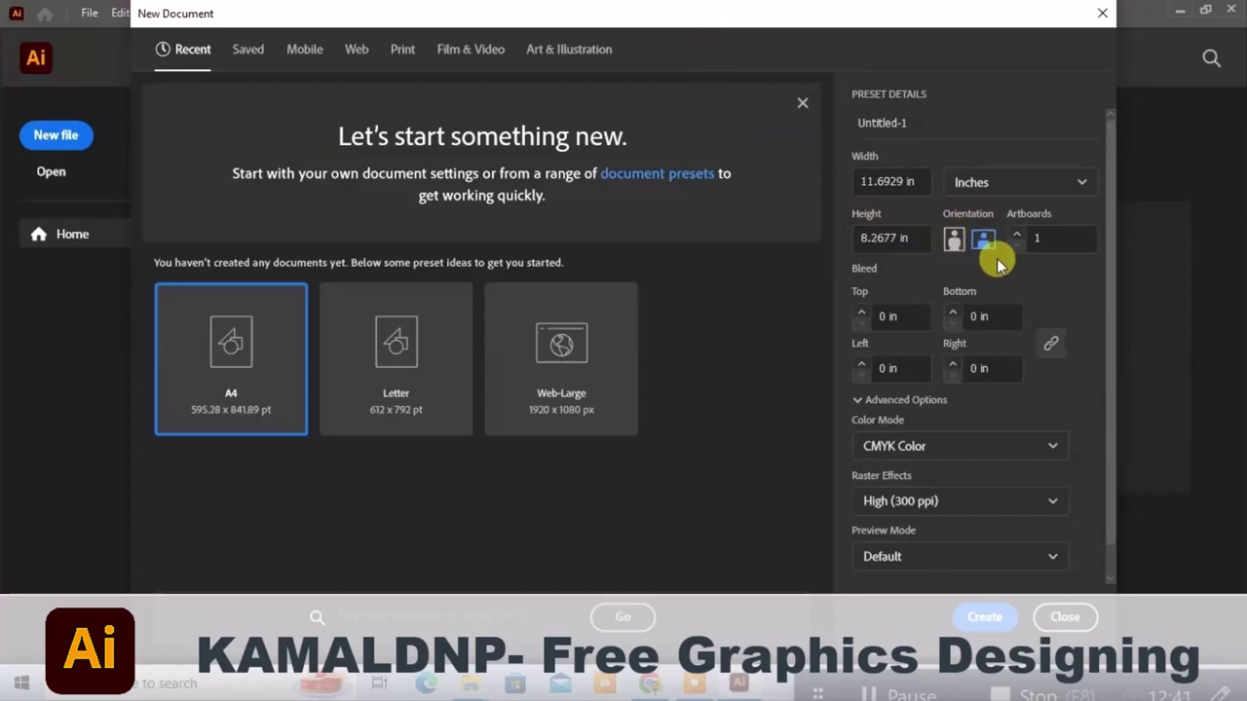
{"action": "left_click", "coordinate": [954, 239]}
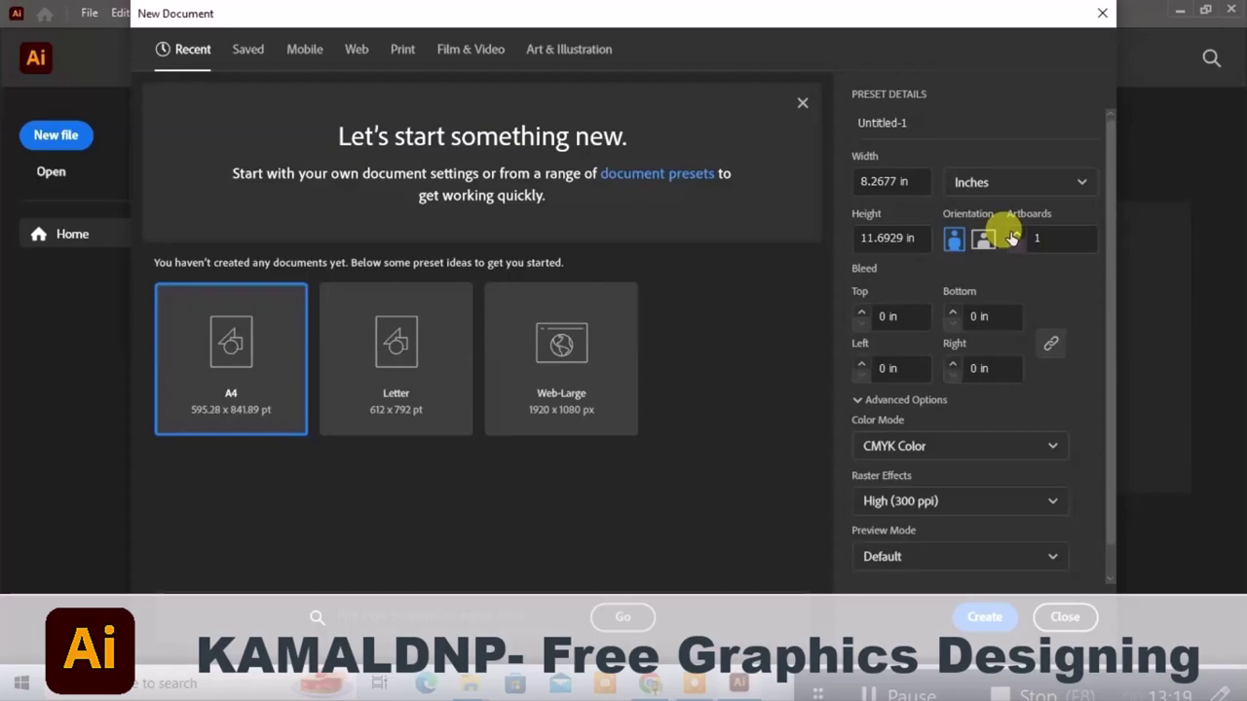
Step the Artboards count up and back down to 1
{"action": "left_click", "coordinate": [1015, 237]}
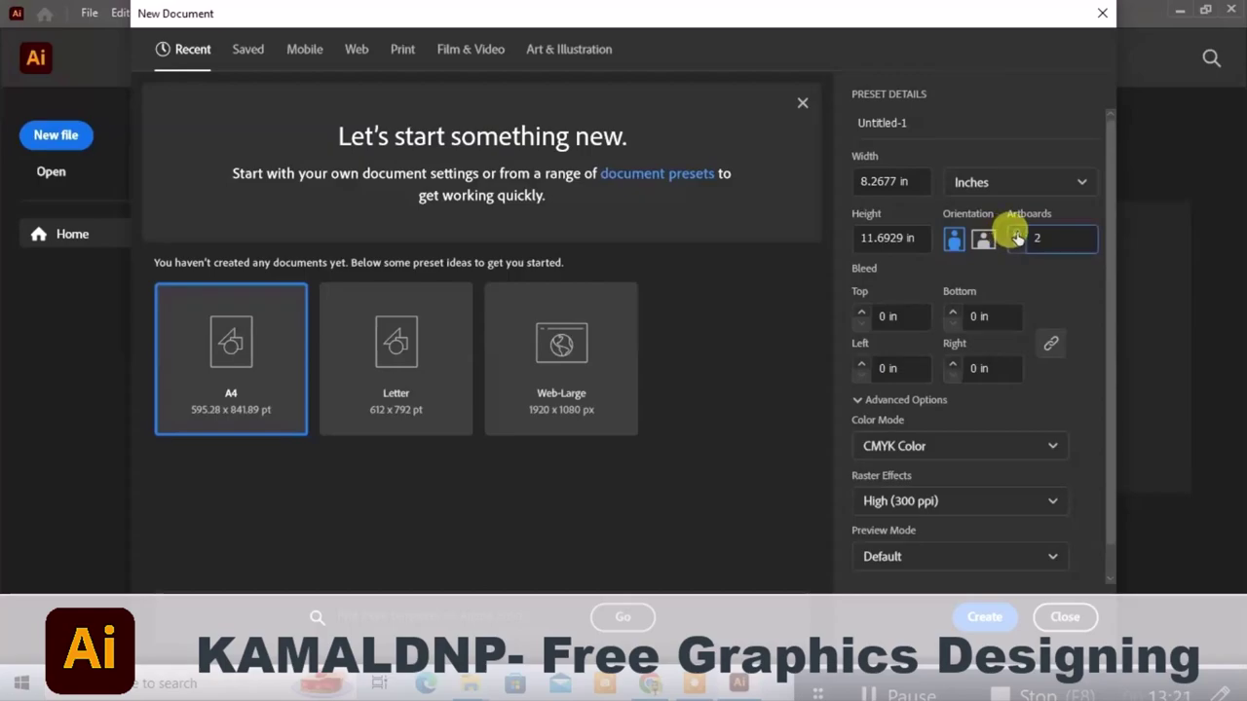
{"action": "left_click", "coordinate": [1016, 236]}
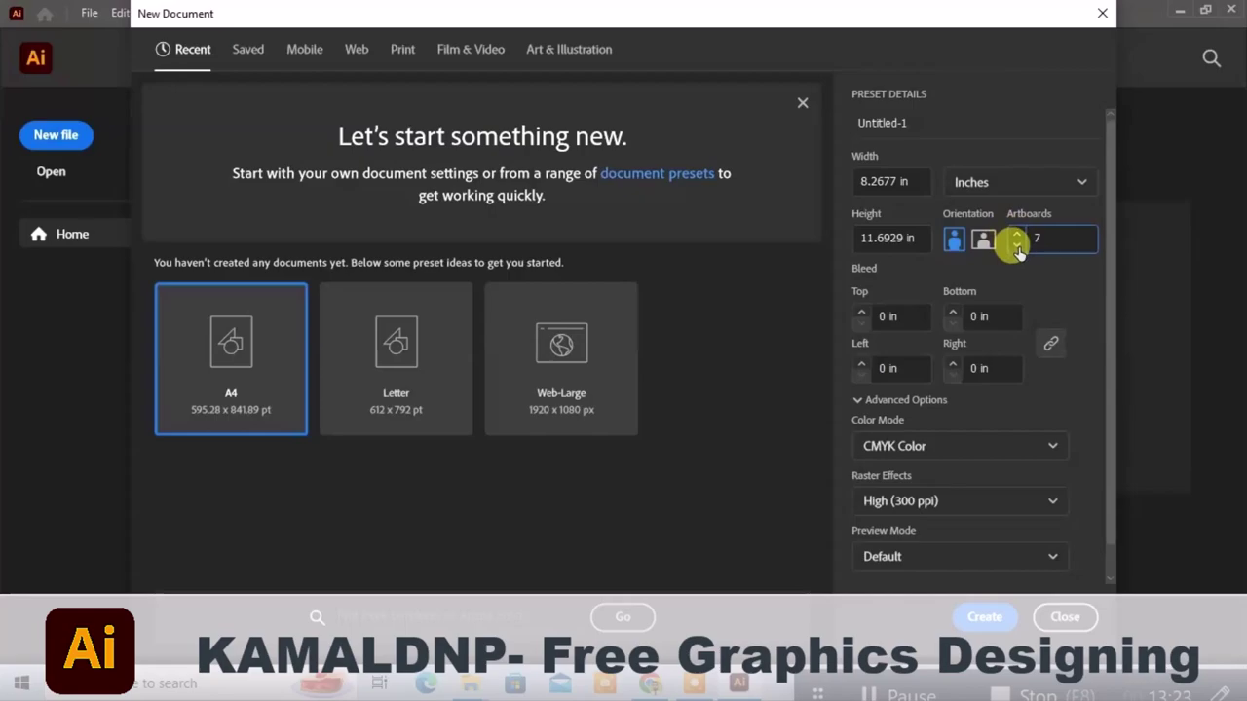
{"action": "left_click", "coordinate": [1017, 244]}
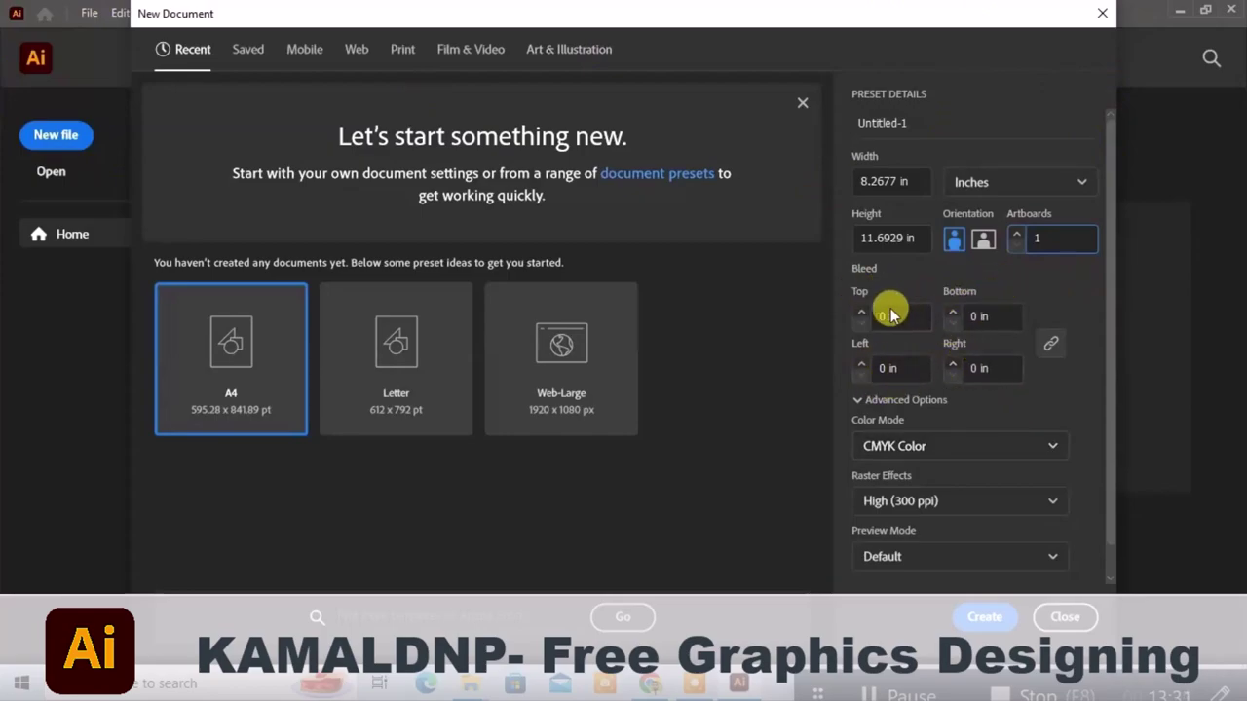
Raise the bleed to 1 in, unlink to raise only the bottom, then relink at 1.625 in
{"action": "left_click", "coordinate": [861, 312]}
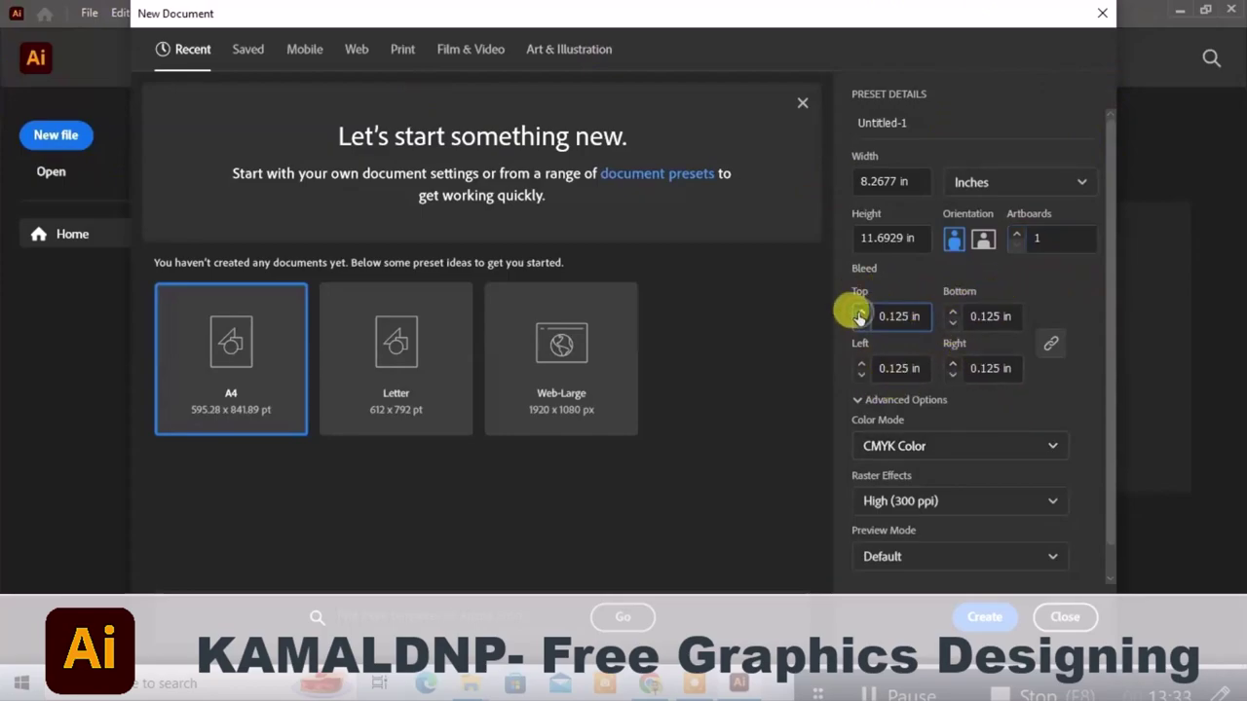
{"action": "left_click", "coordinate": [952, 312]}
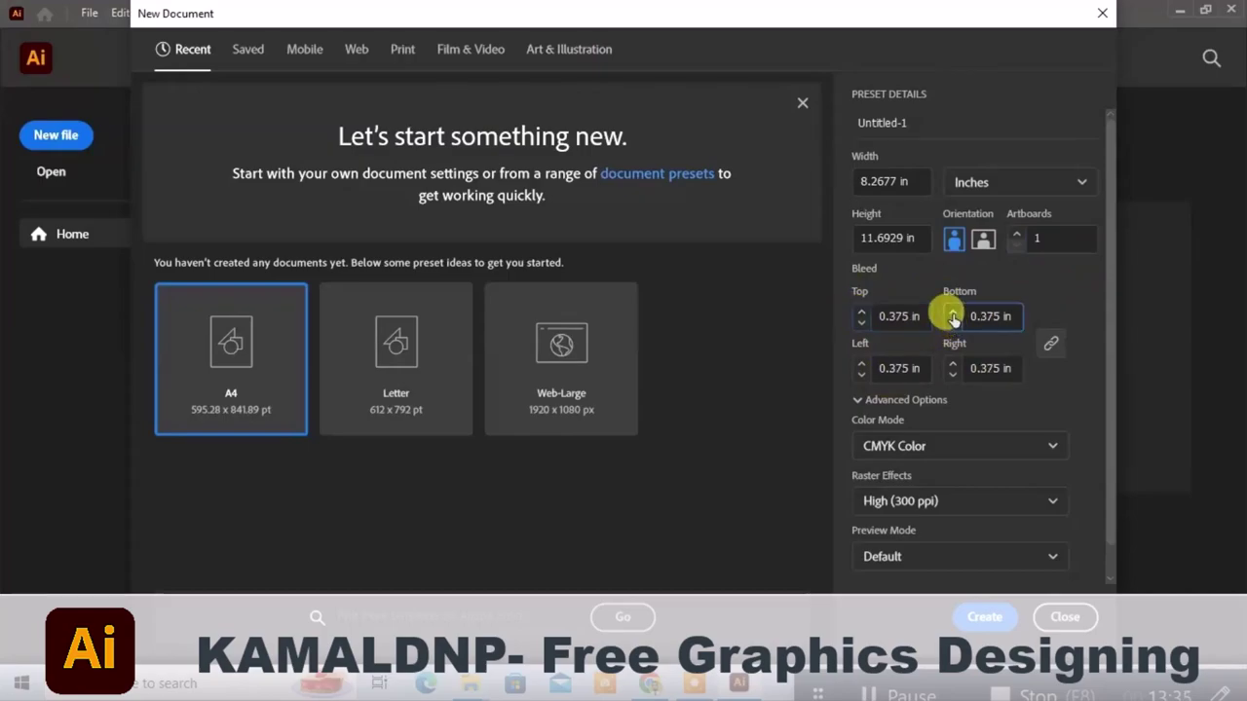
{"action": "left_click", "coordinate": [952, 312]}
{"action": "left_click", "coordinate": [952, 312]}
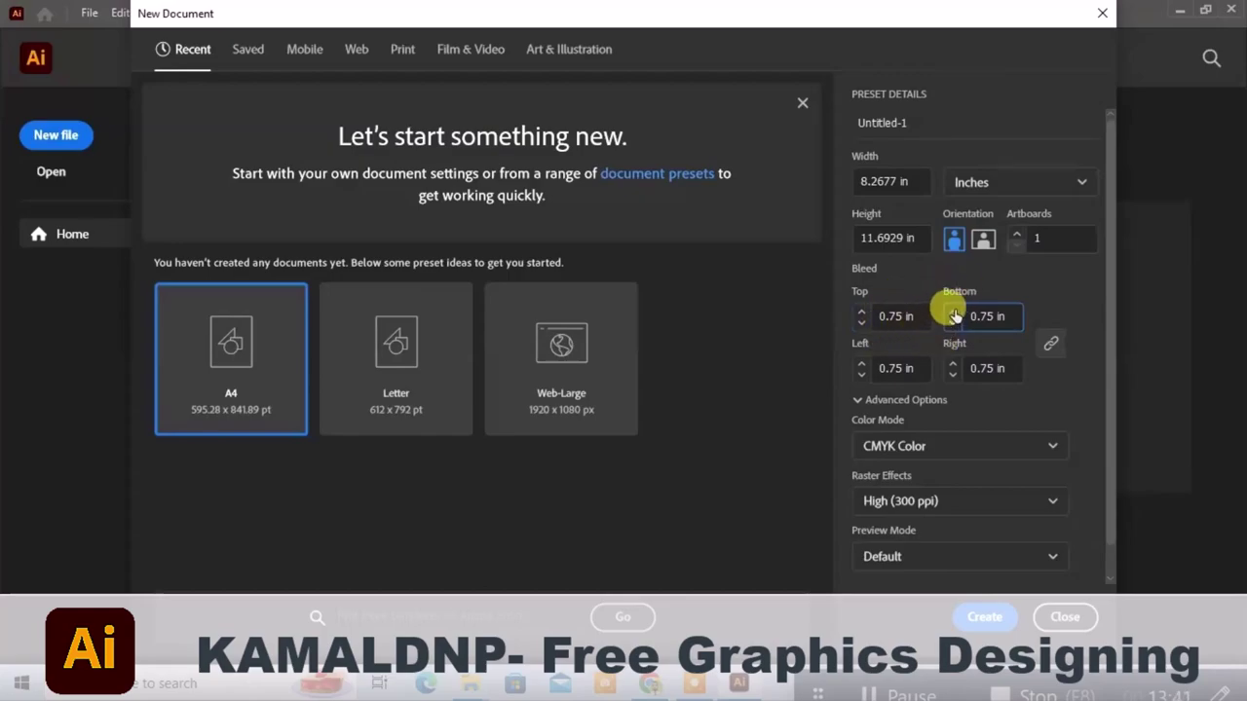
{"action": "left_click", "coordinate": [952, 311]}
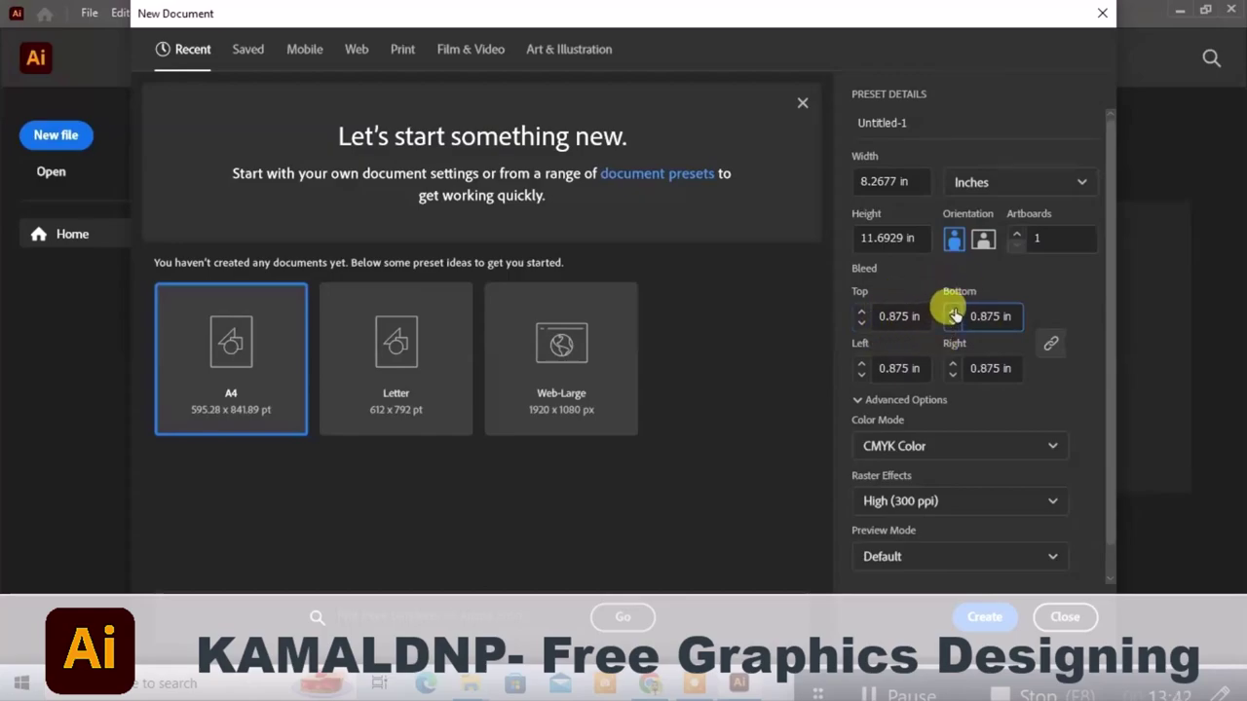
{"action": "left_click", "coordinate": [1049, 348]}
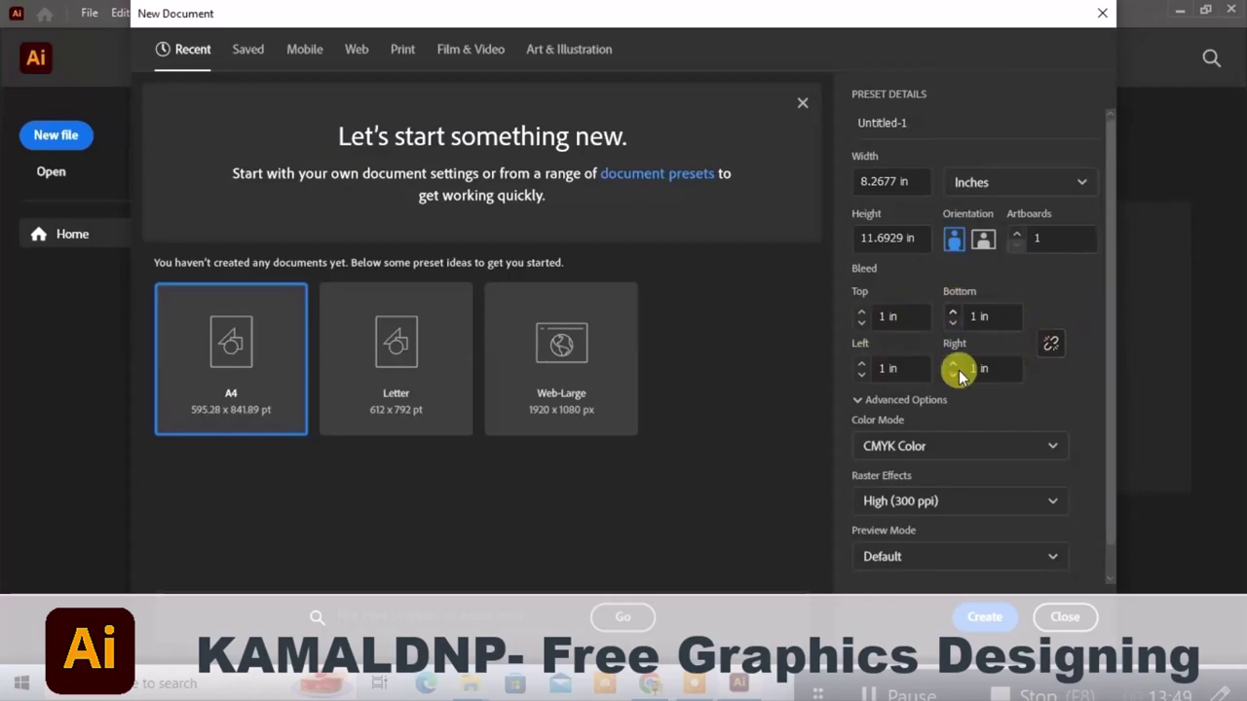
{"action": "left_click", "coordinate": [952, 311]}
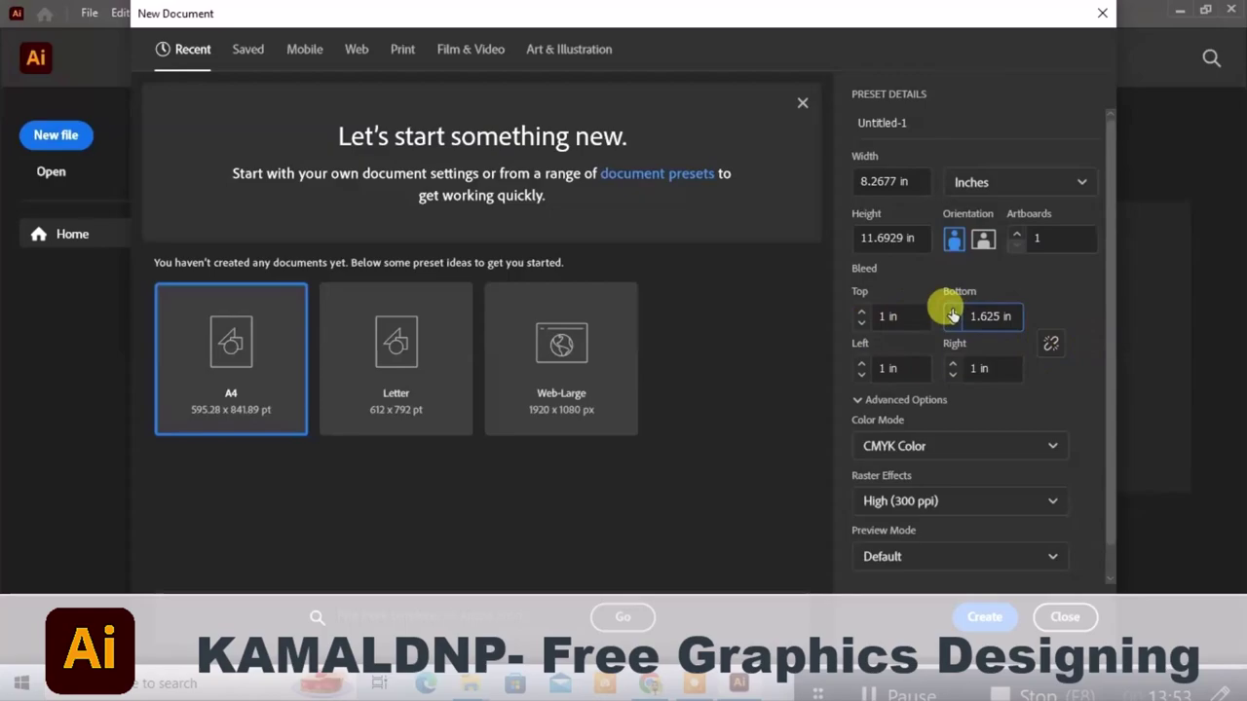
{"action": "left_click", "coordinate": [1050, 343]}
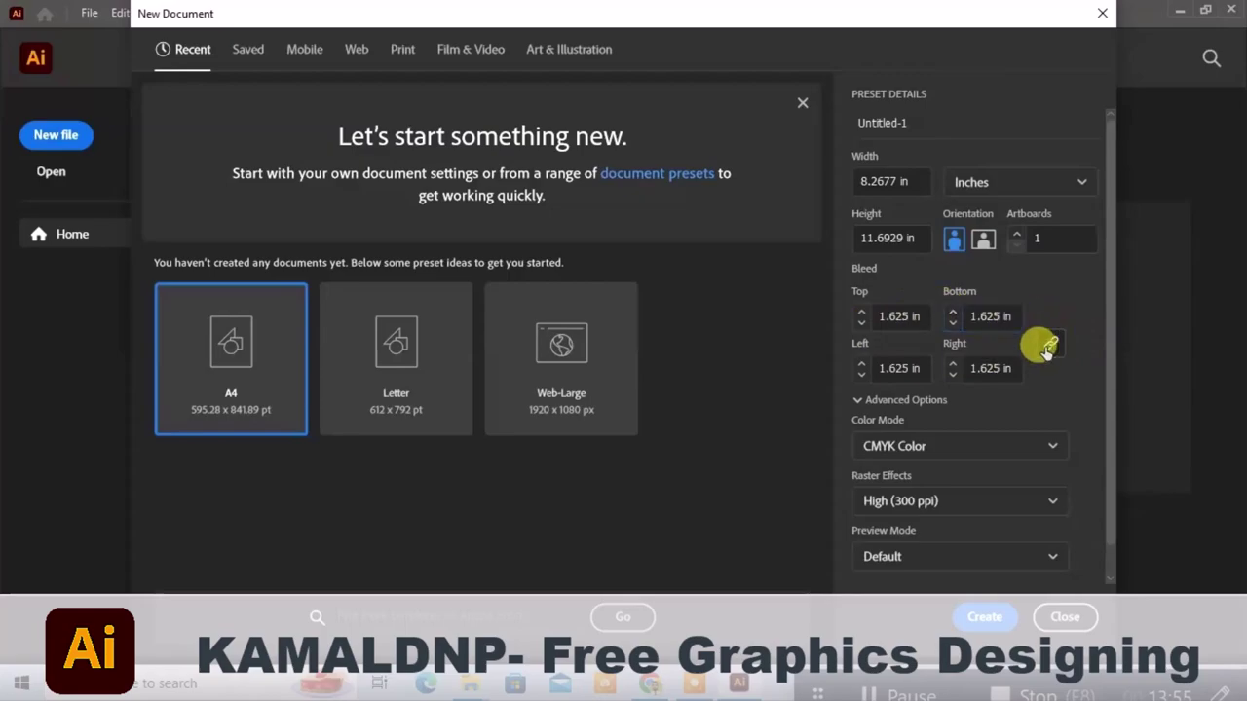
Enter 1.625 as the top bleed value, then step the linked bleeds down
{"action": "double_click", "coordinate": [900, 312]}
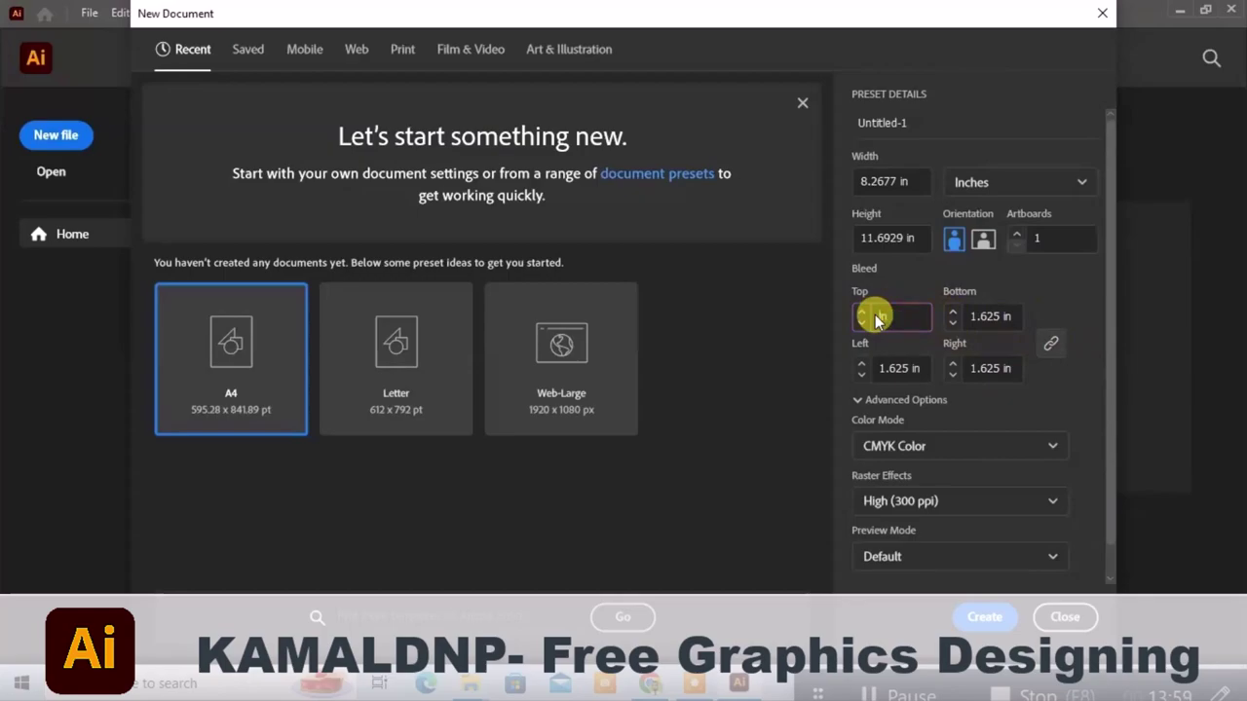
{"action": "type", "text": "1.625"}
{"action": "double_click", "coordinate": [904, 313]}
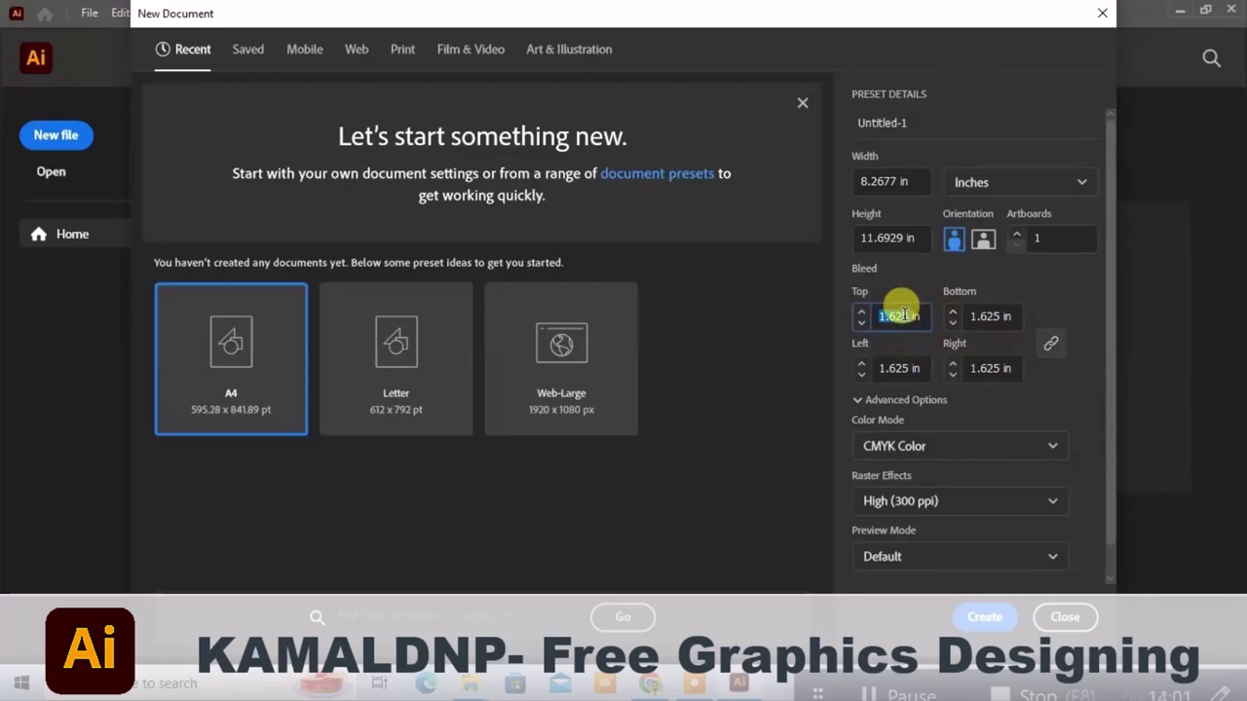
{"action": "key", "text": "BackSpace"}
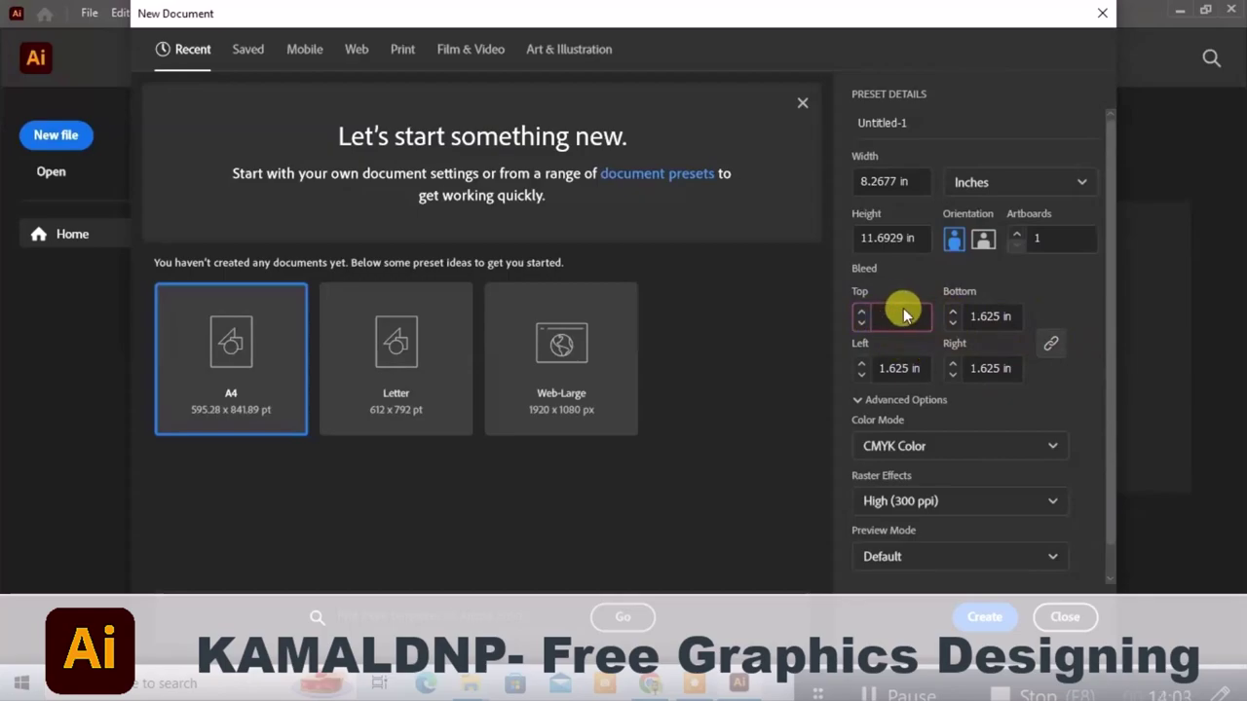
{"action": "left_click", "coordinate": [898, 286]}
{"action": "left_click", "coordinate": [956, 317]}
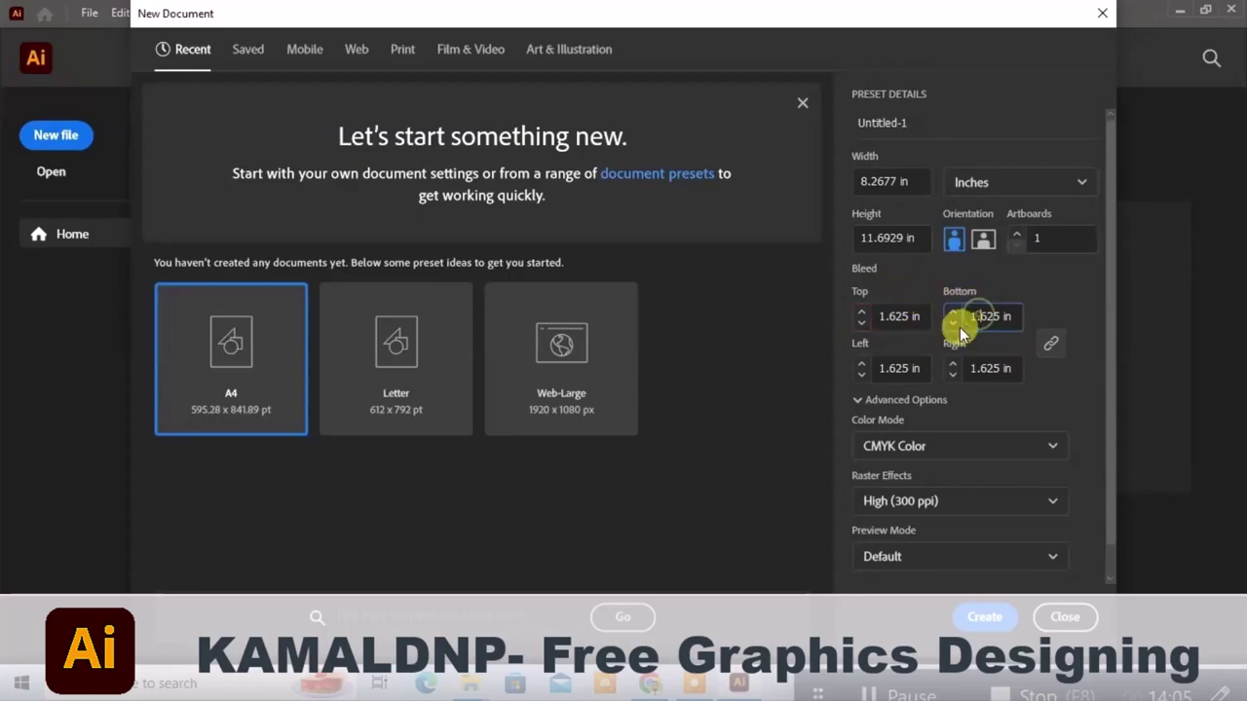
{"action": "left_click", "coordinate": [954, 323]}
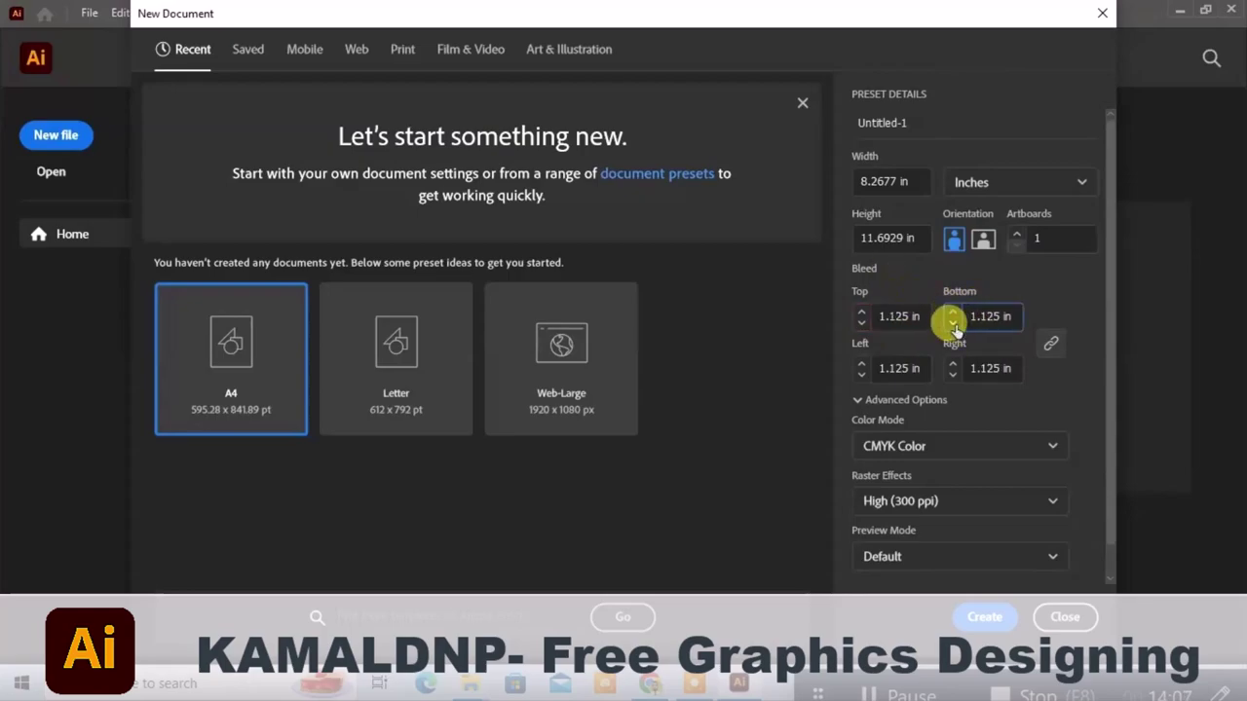
{"action": "left_click", "coordinate": [954, 323]}
Step the bleed up to 0.625 in, reset it to 0 in, and close without creating
{"action": "left_click", "coordinate": [954, 314]}
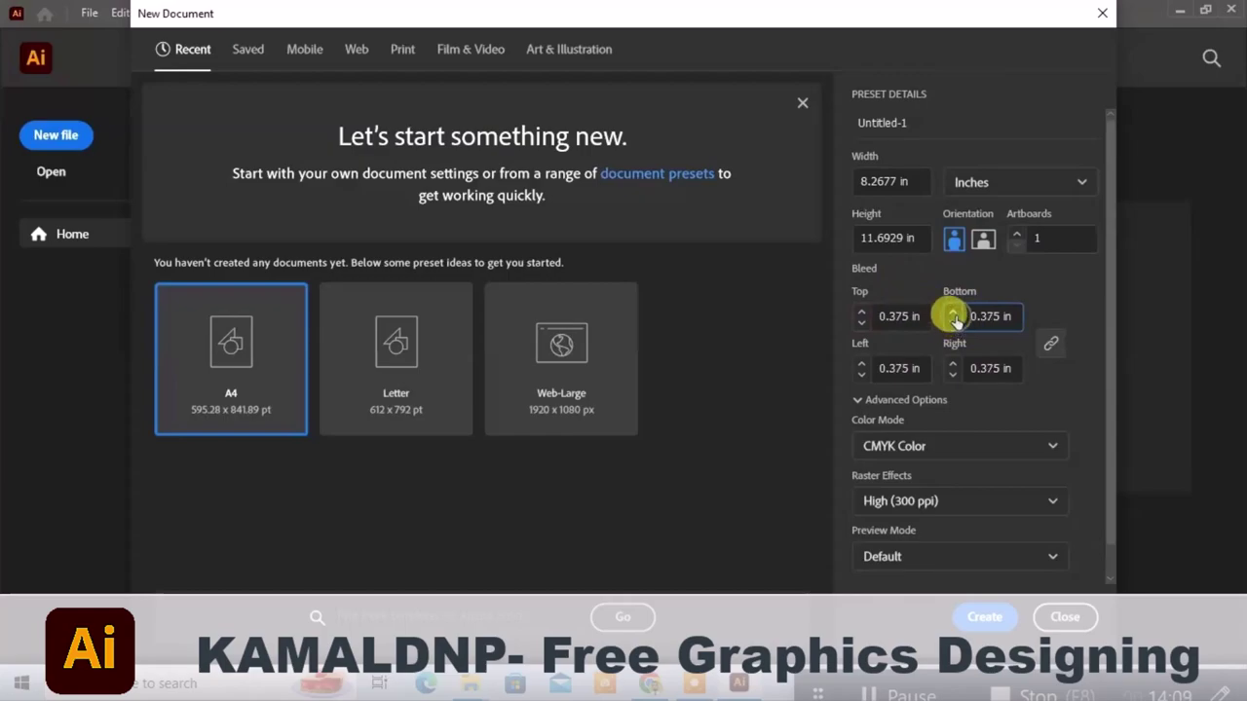
{"action": "left_click", "coordinate": [954, 313]}
{"action": "left_click", "coordinate": [954, 314]}
{"action": "left_click", "coordinate": [954, 313]}
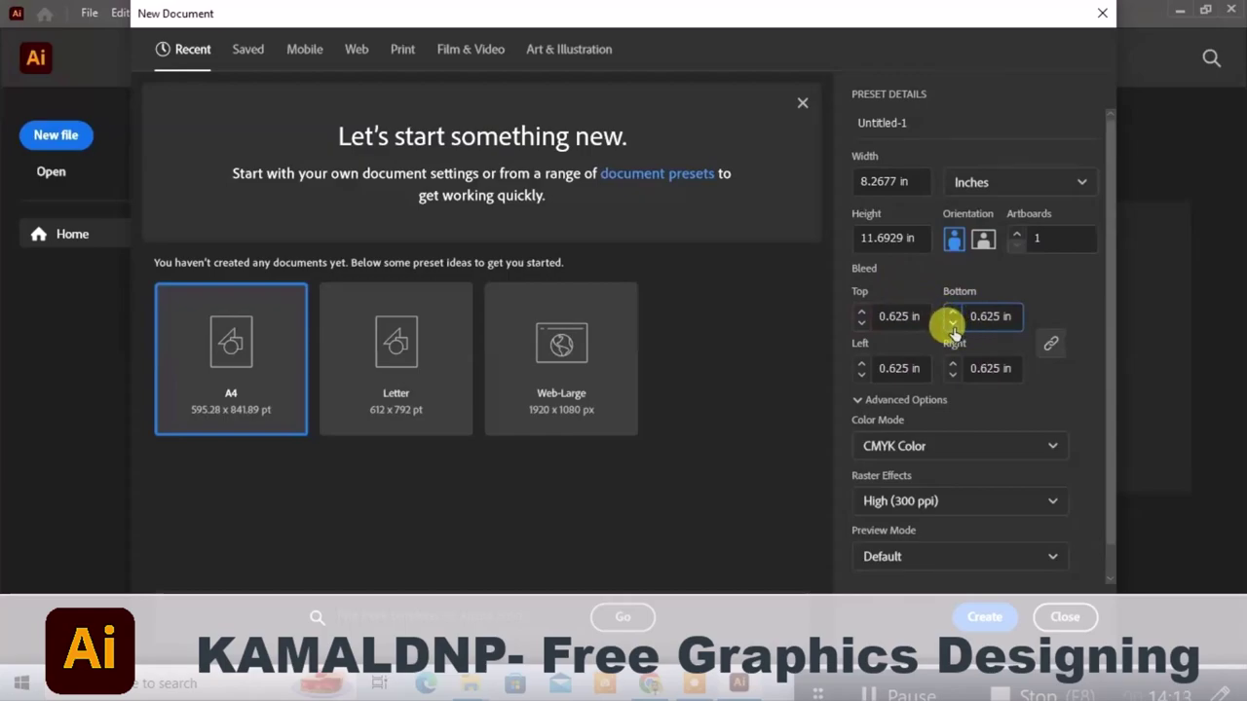
{"action": "left_click", "coordinate": [954, 325]}
{"action": "left_click", "coordinate": [952, 325]}
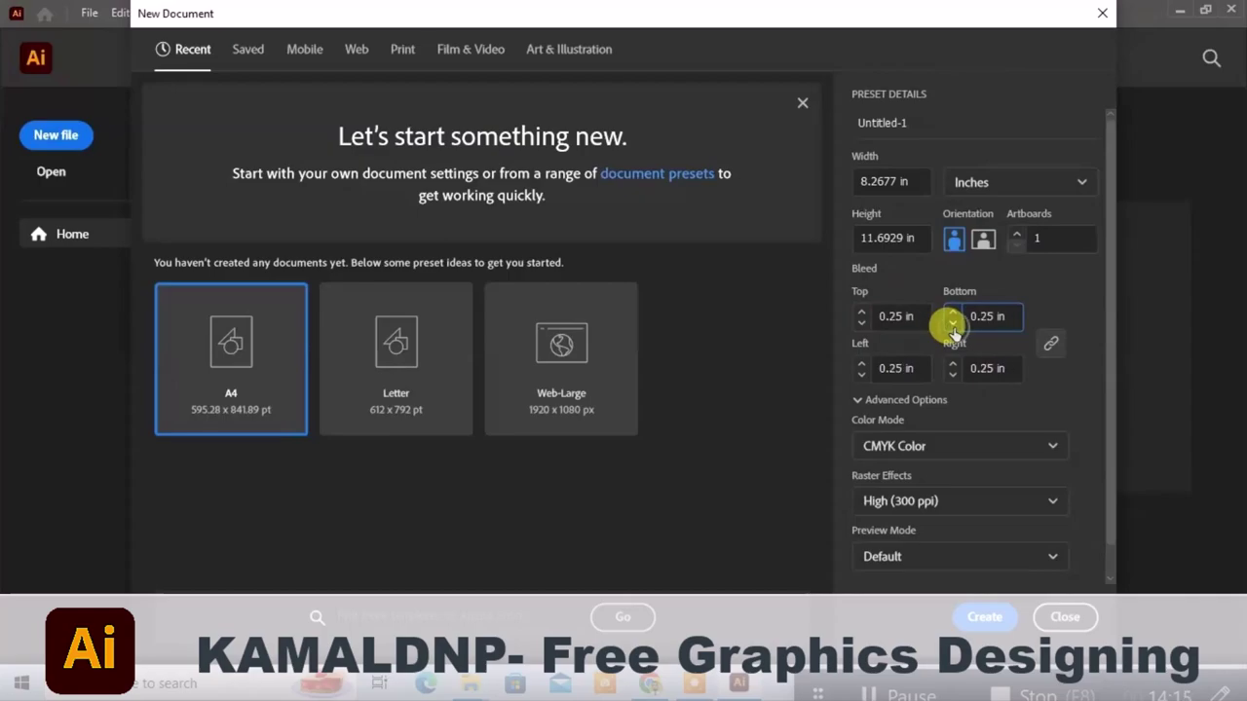
{"action": "left_click", "coordinate": [953, 325]}
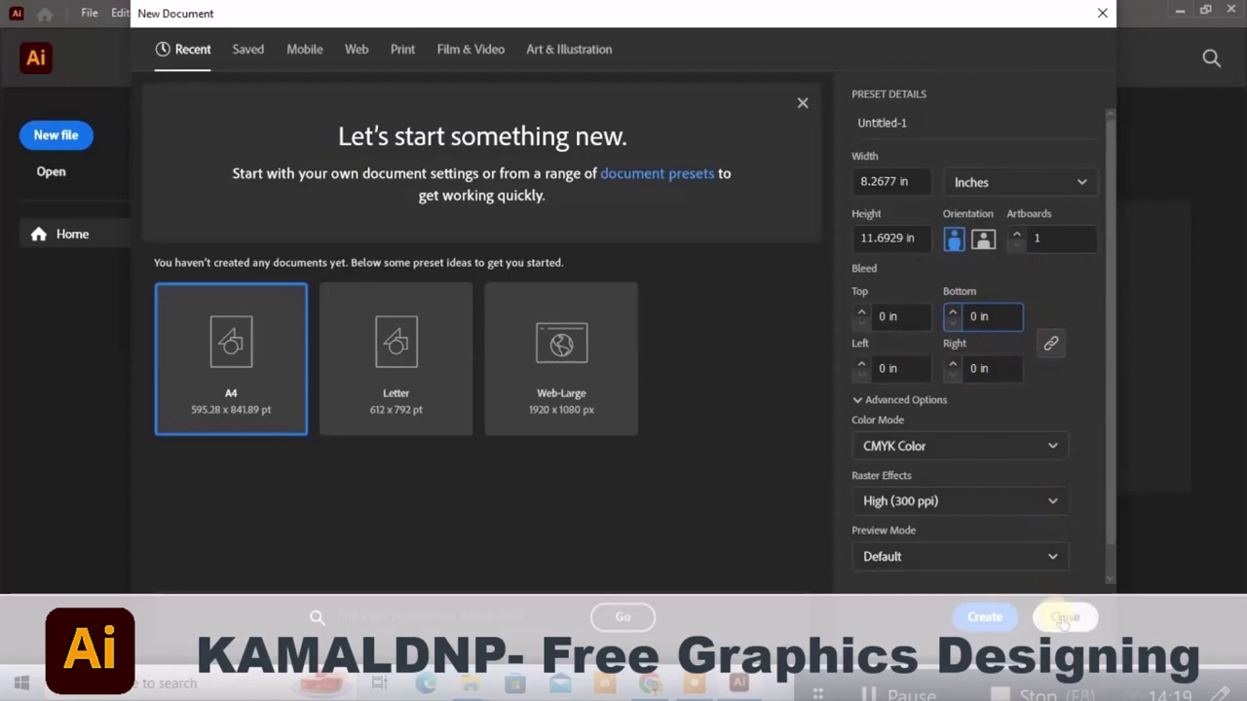
{"action": "left_click", "coordinate": [1065, 618]}
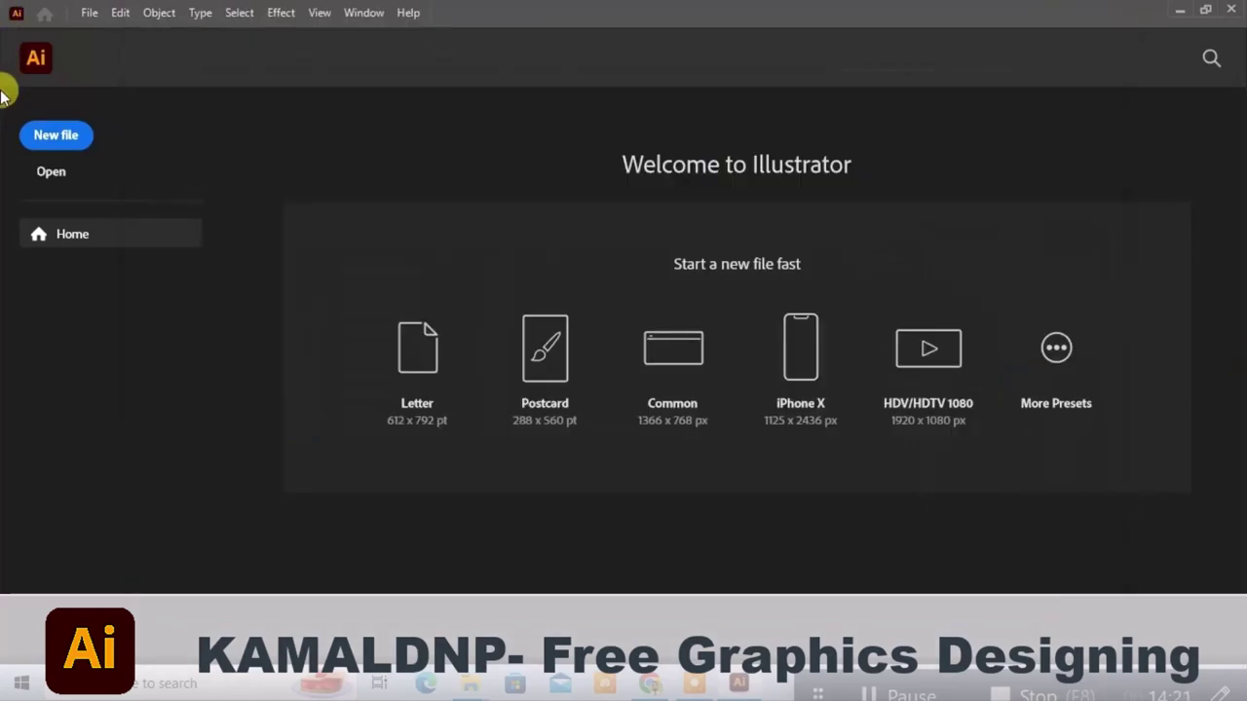
{"action": "left_click", "coordinate": [33, 173]}
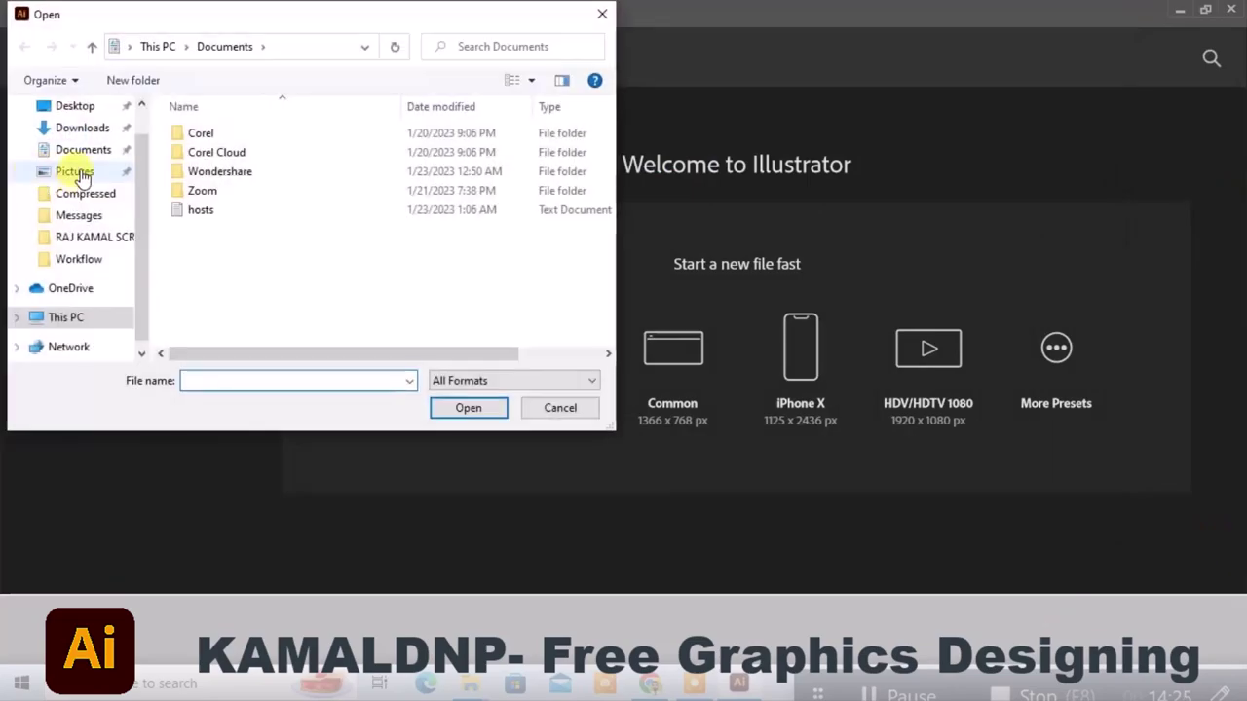
{"action": "left_click", "coordinate": [83, 128]}
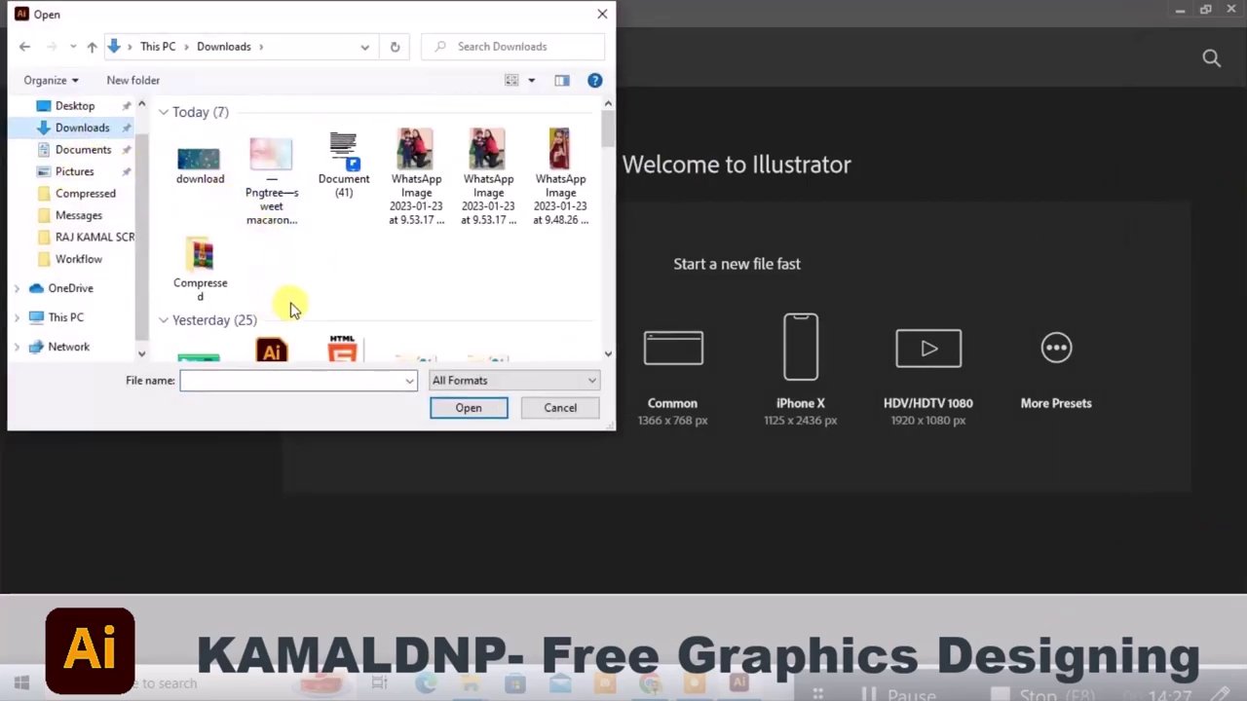
{"action": "scroll", "coordinate": [290, 308], "scroll_direction": "down", "scroll_amount": 3}
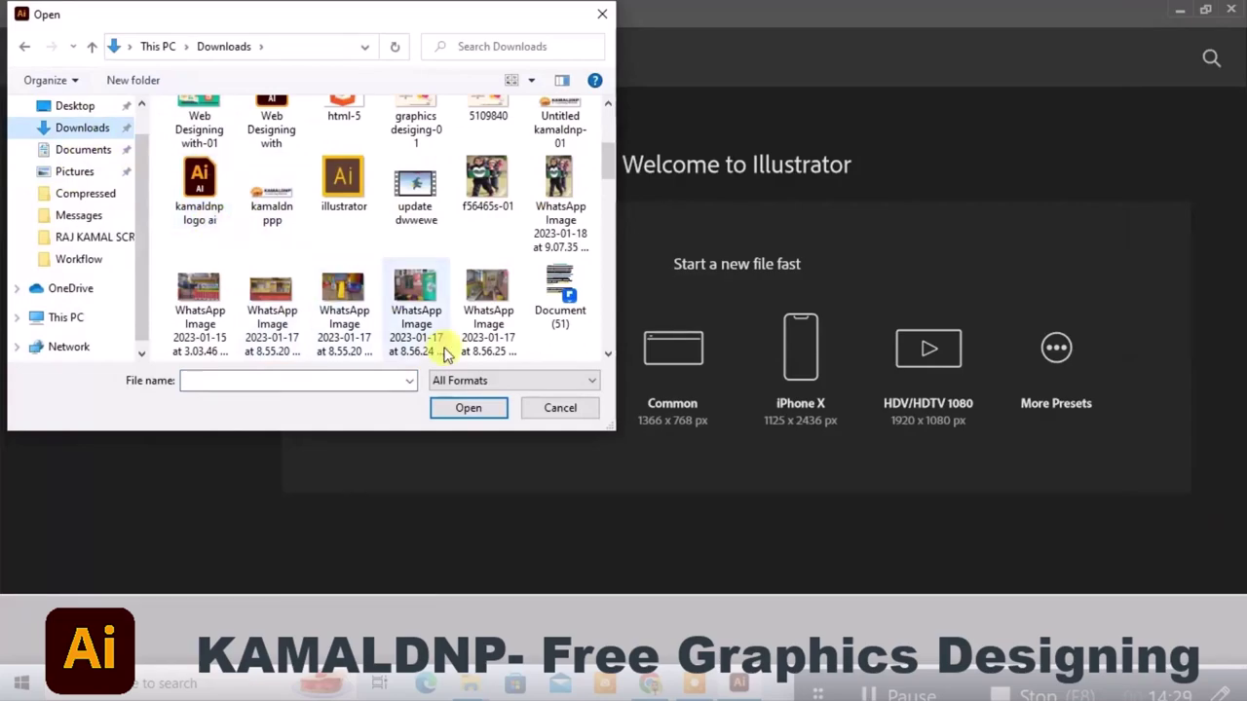
{"action": "left_click", "coordinate": [557, 408]}
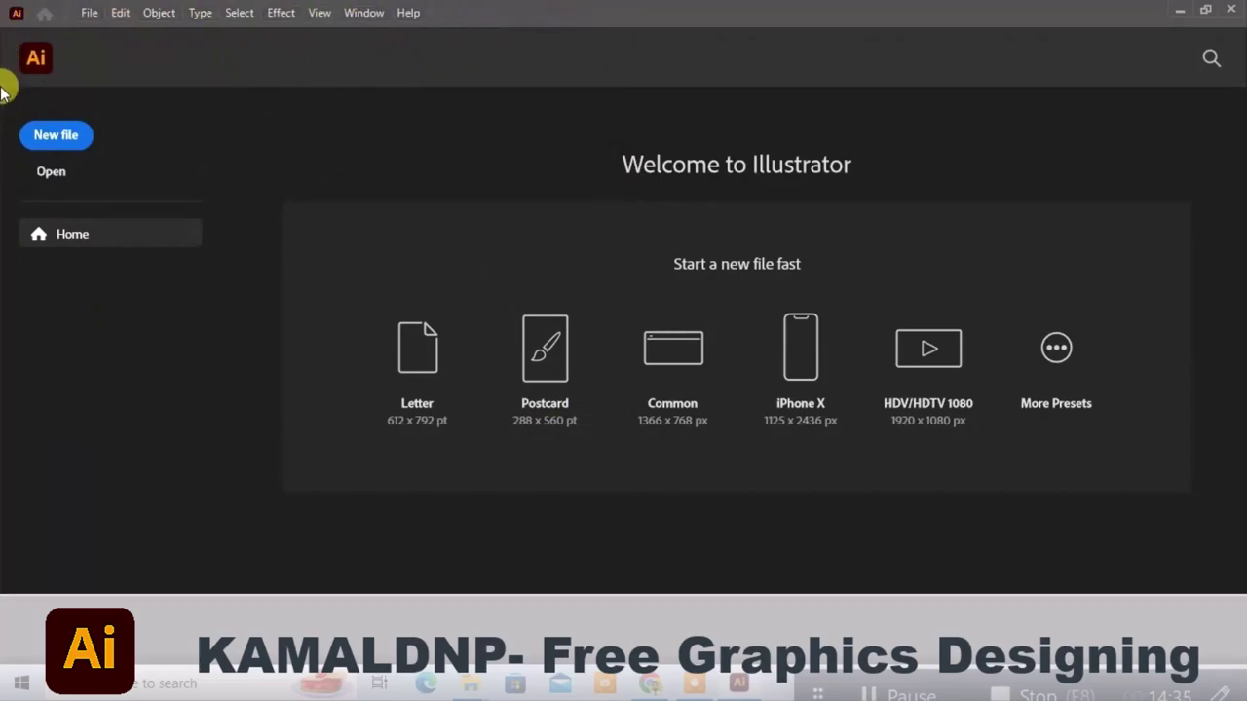
Browse the Blank Templates folder in New from Template, then close it without creating anything
{"action": "left_click", "coordinate": [84, 14]}
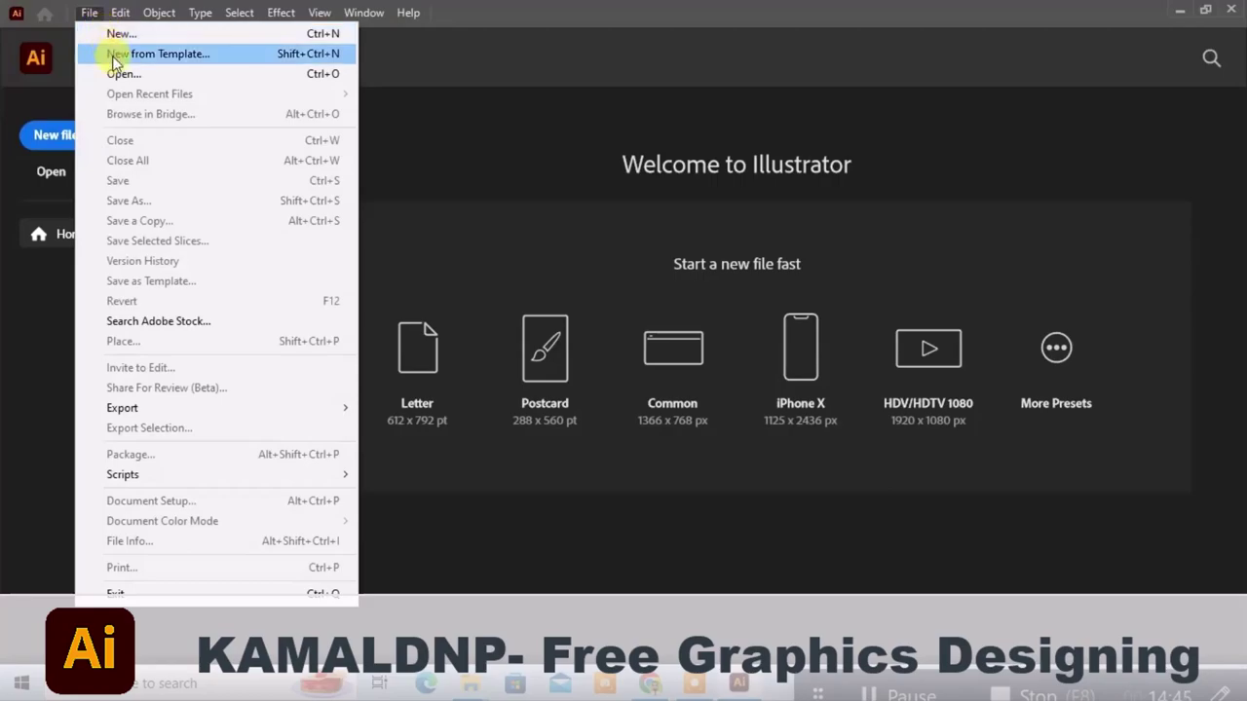
{"action": "left_click", "coordinate": [115, 61]}
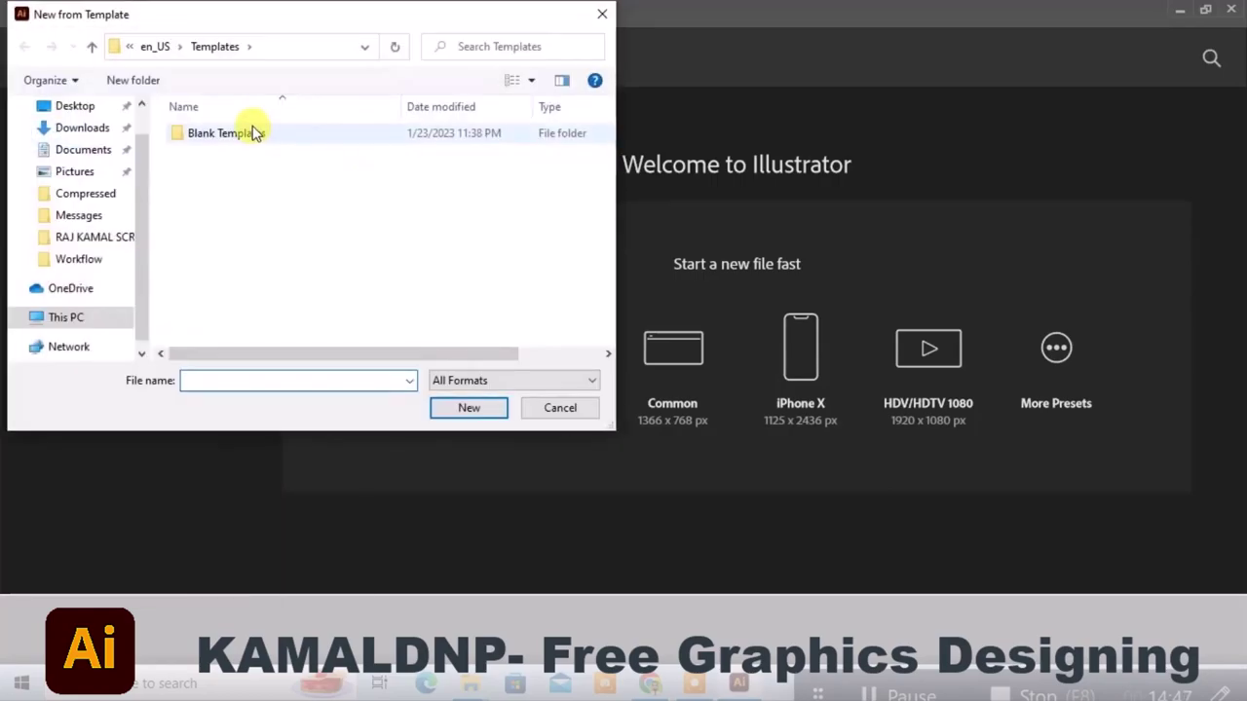
{"action": "double_click", "coordinate": [252, 127]}
{"action": "scroll", "coordinate": [307, 234], "scroll_direction": "down", "scroll_amount": 2}
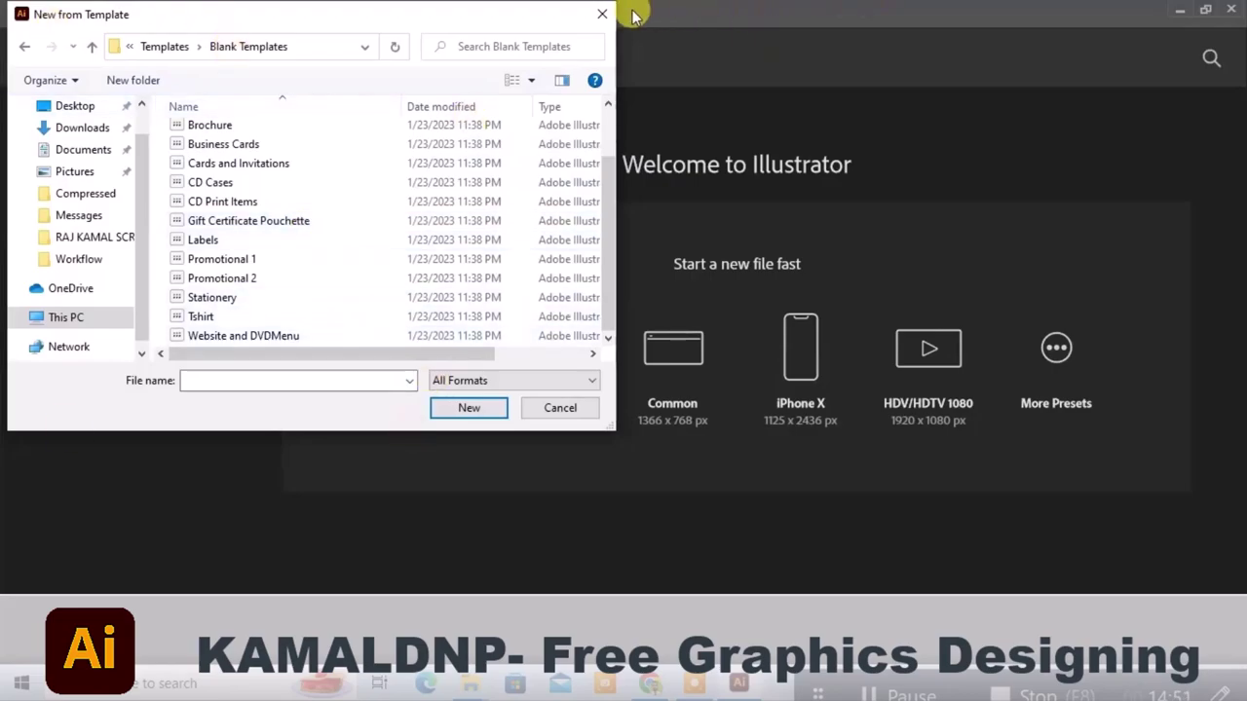
{"action": "left_click", "coordinate": [598, 19]}
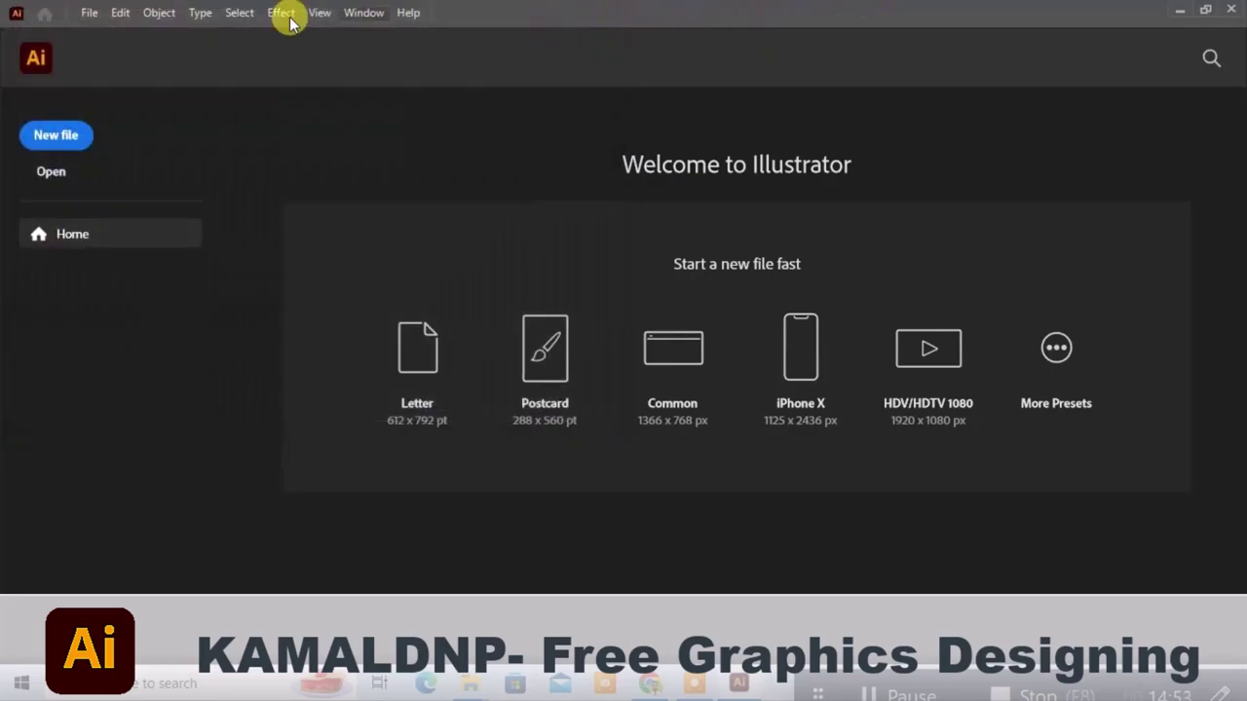
Browse the Downloads folder in the Open dialog and cancel without opening a file
{"action": "left_click", "coordinate": [88, 12]}
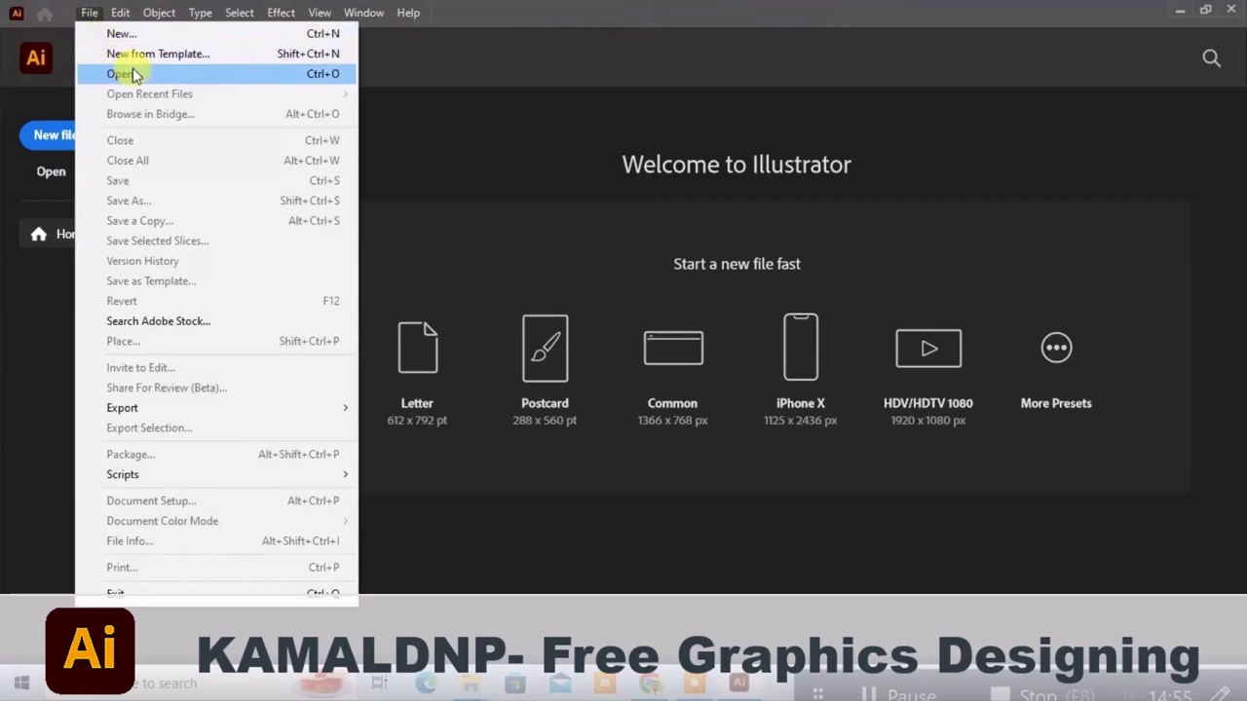
{"action": "left_click", "coordinate": [134, 75]}
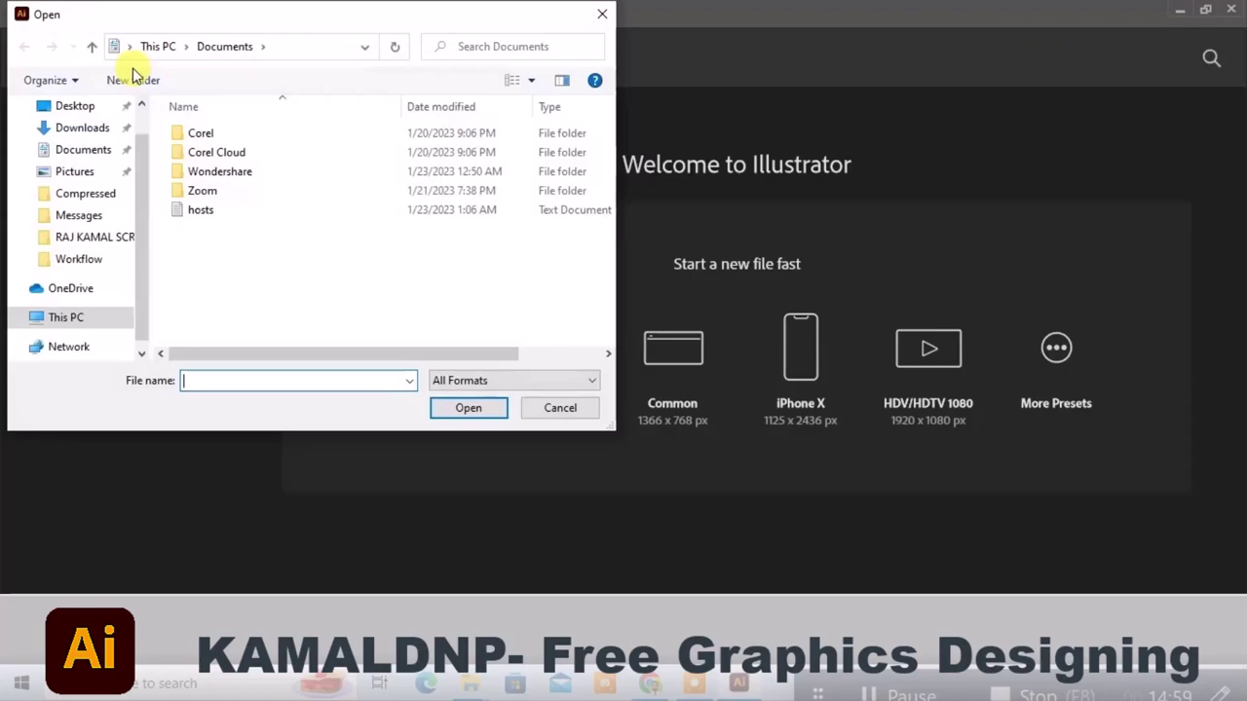
{"action": "mouse_move", "coordinate": [78, 195]}
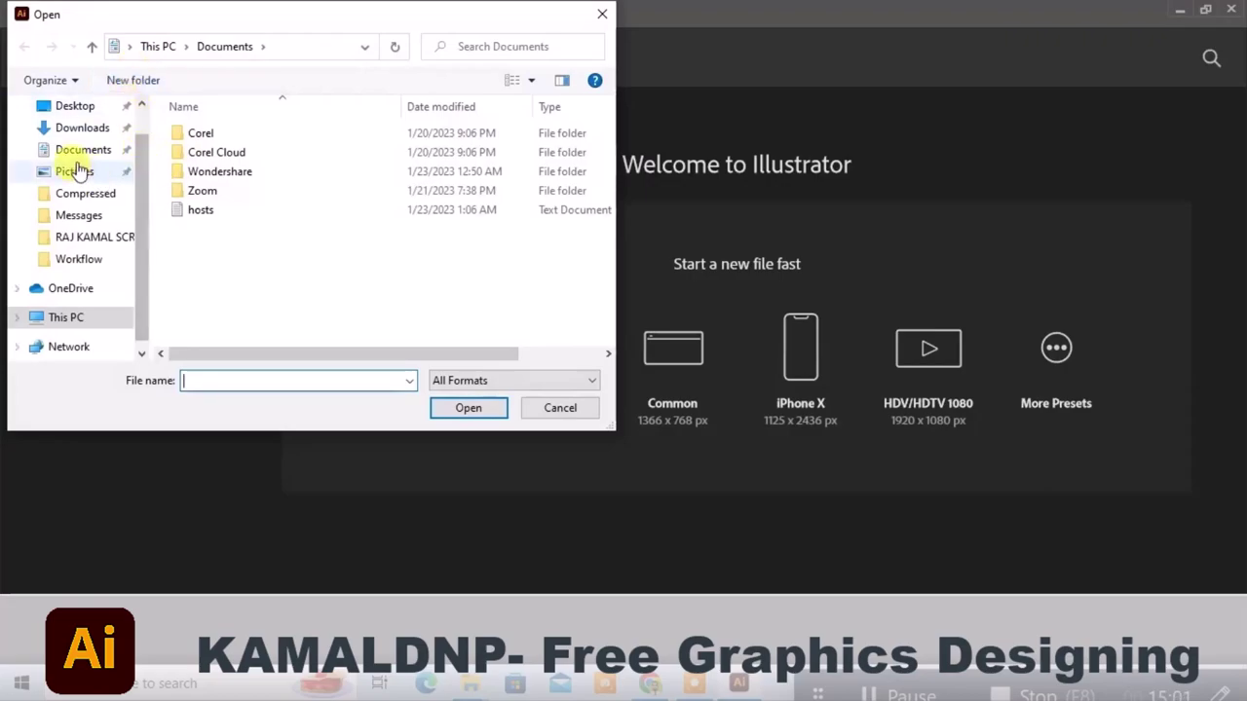
{"action": "left_click", "coordinate": [78, 131]}
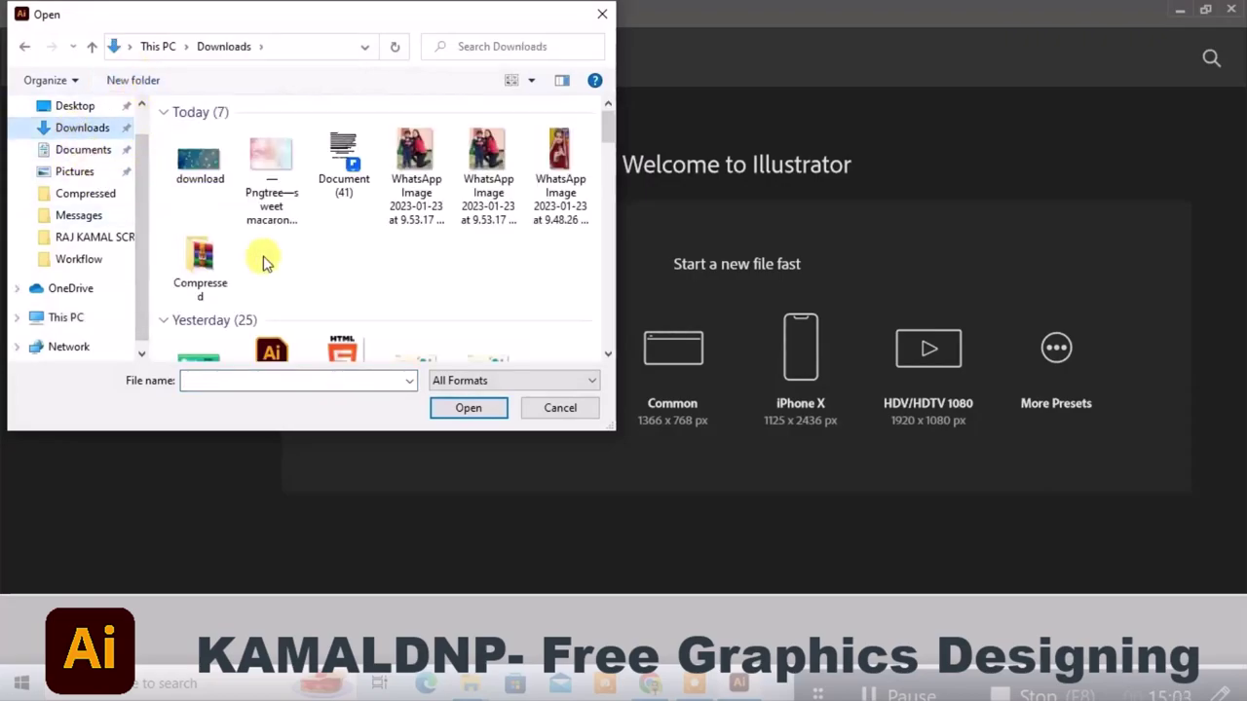
{"action": "scroll", "coordinate": [423, 256], "scroll_direction": "down", "scroll_amount": 3}
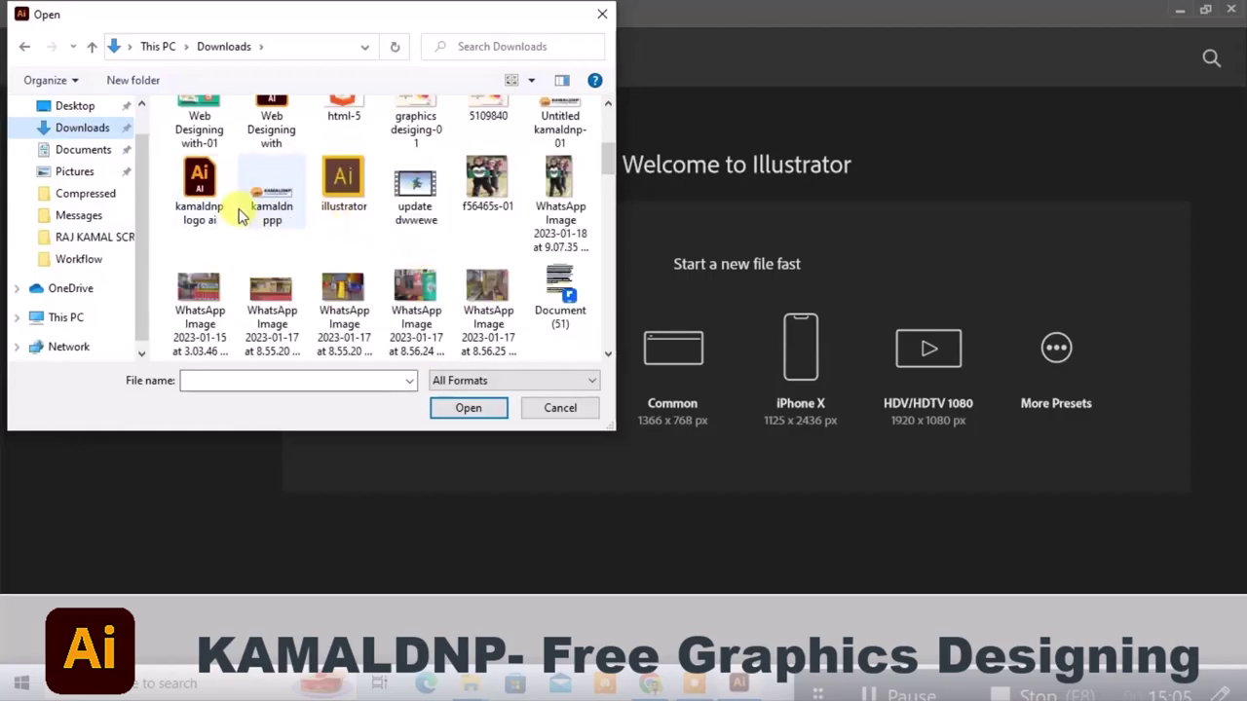
{"action": "left_click", "coordinate": [603, 20]}
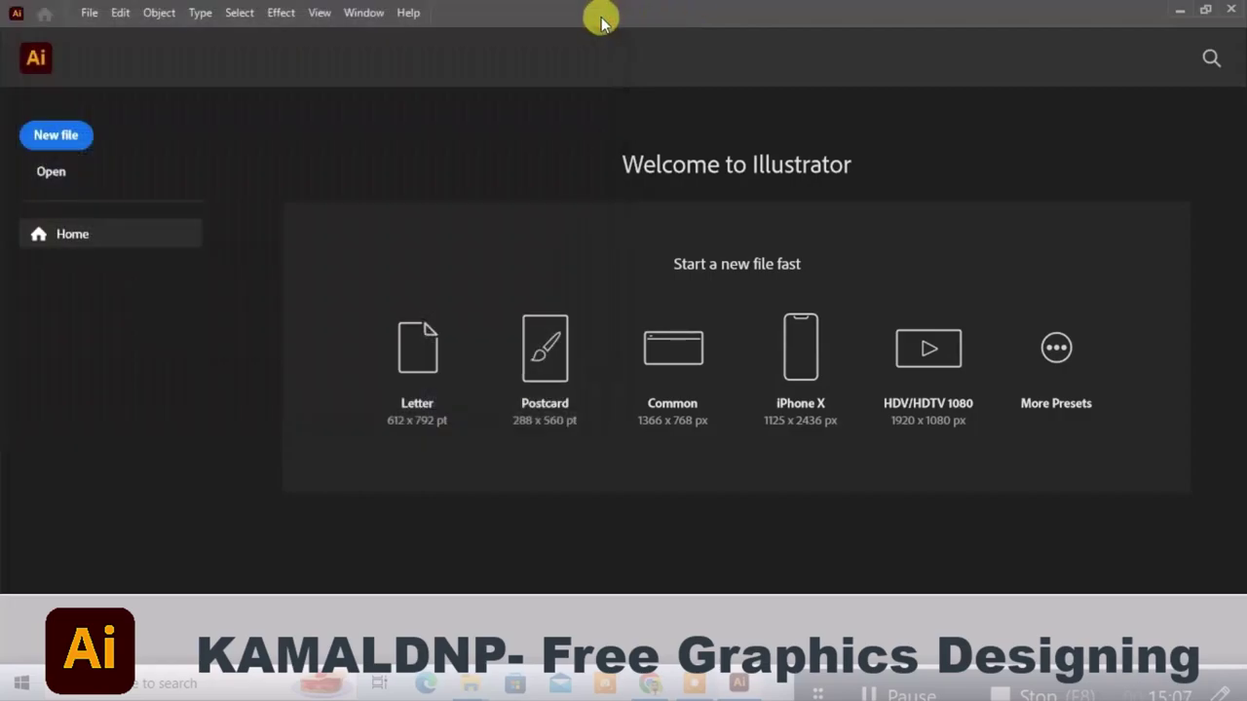
{"action": "left_click", "coordinate": [88, 13]}
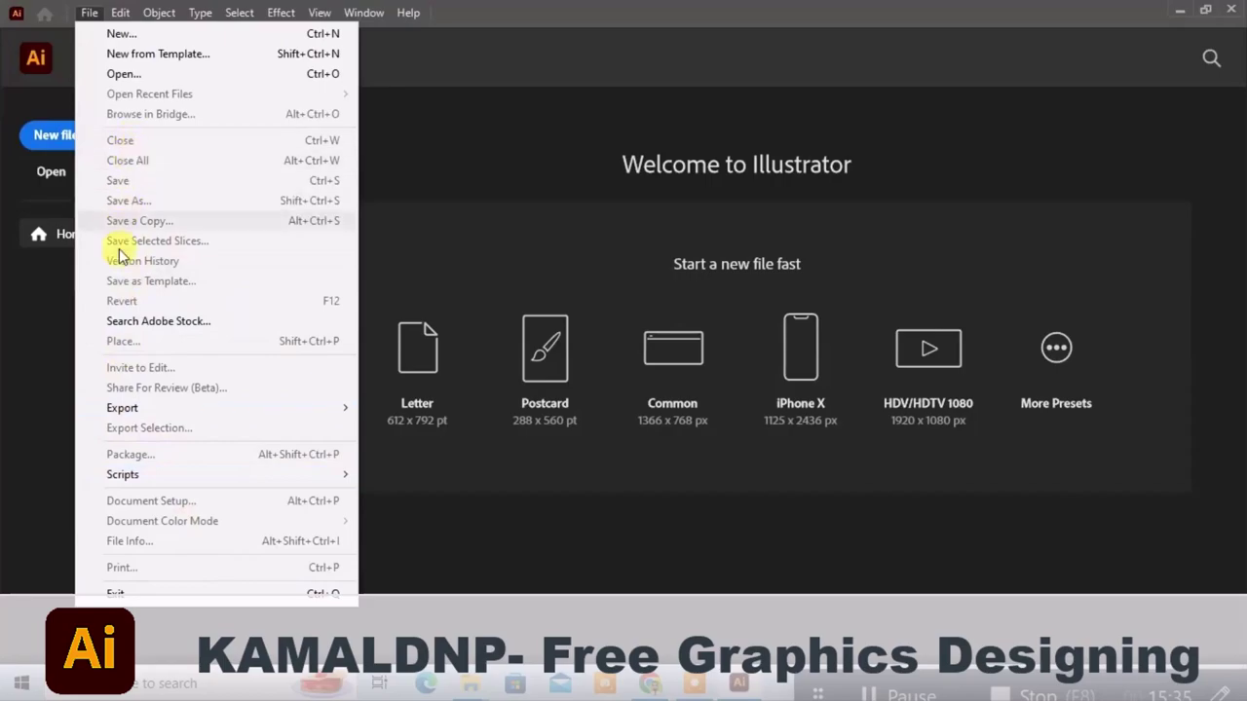
{"action": "left_click", "coordinate": [514, 164]}
{"action": "left_click", "coordinate": [118, 12]}
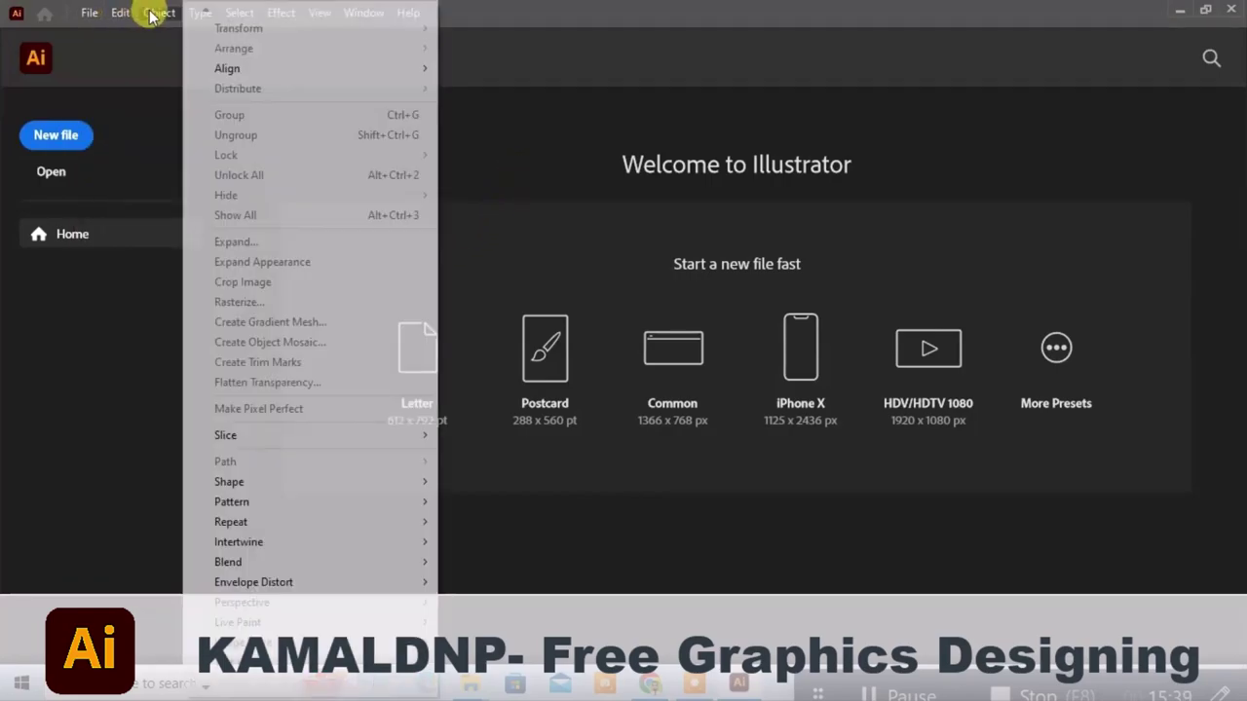
{"action": "left_click", "coordinate": [505, 132]}
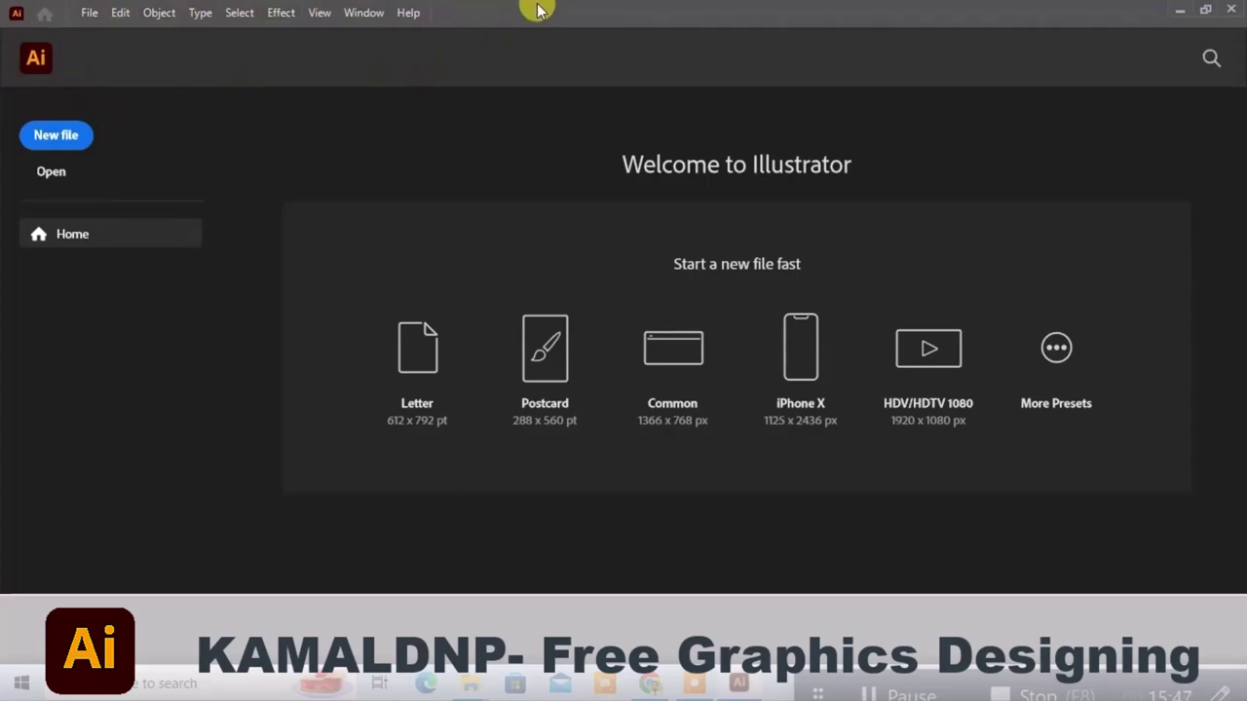
Enter 1080 width and height, switch units to Pixels, and create the document
{"action": "left_click", "coordinate": [56, 136]}
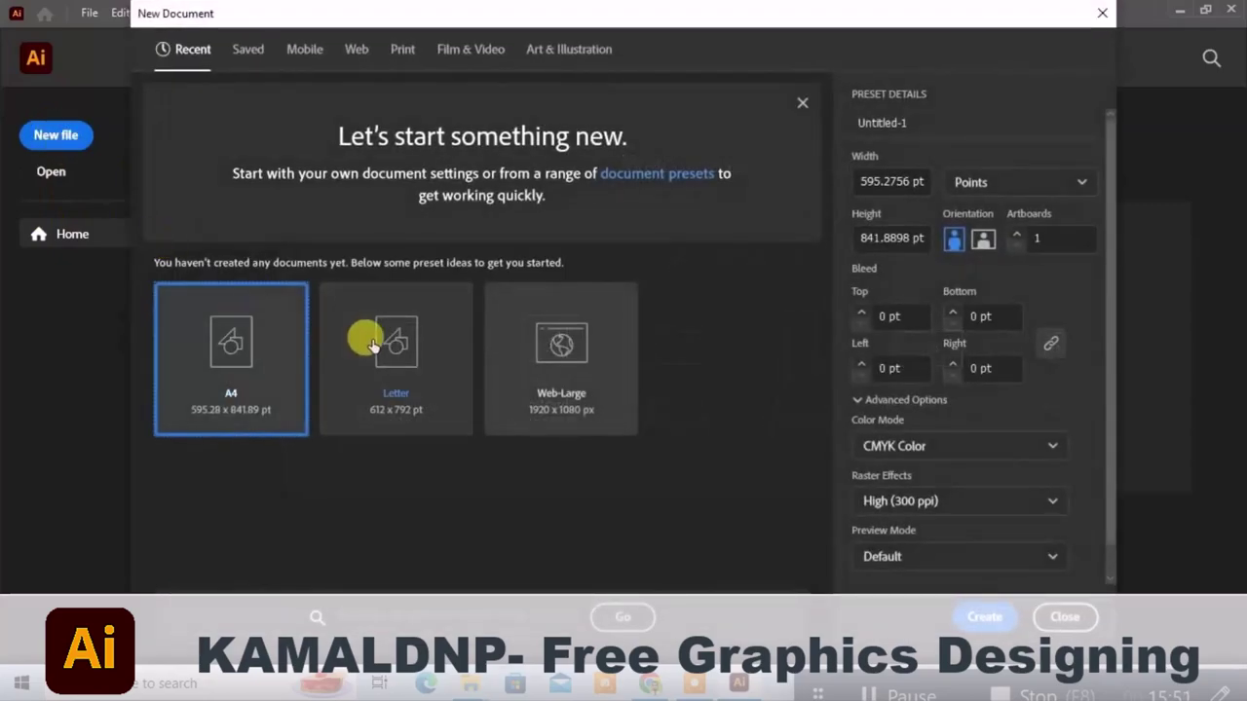
{"action": "left_click", "coordinate": [915, 181]}
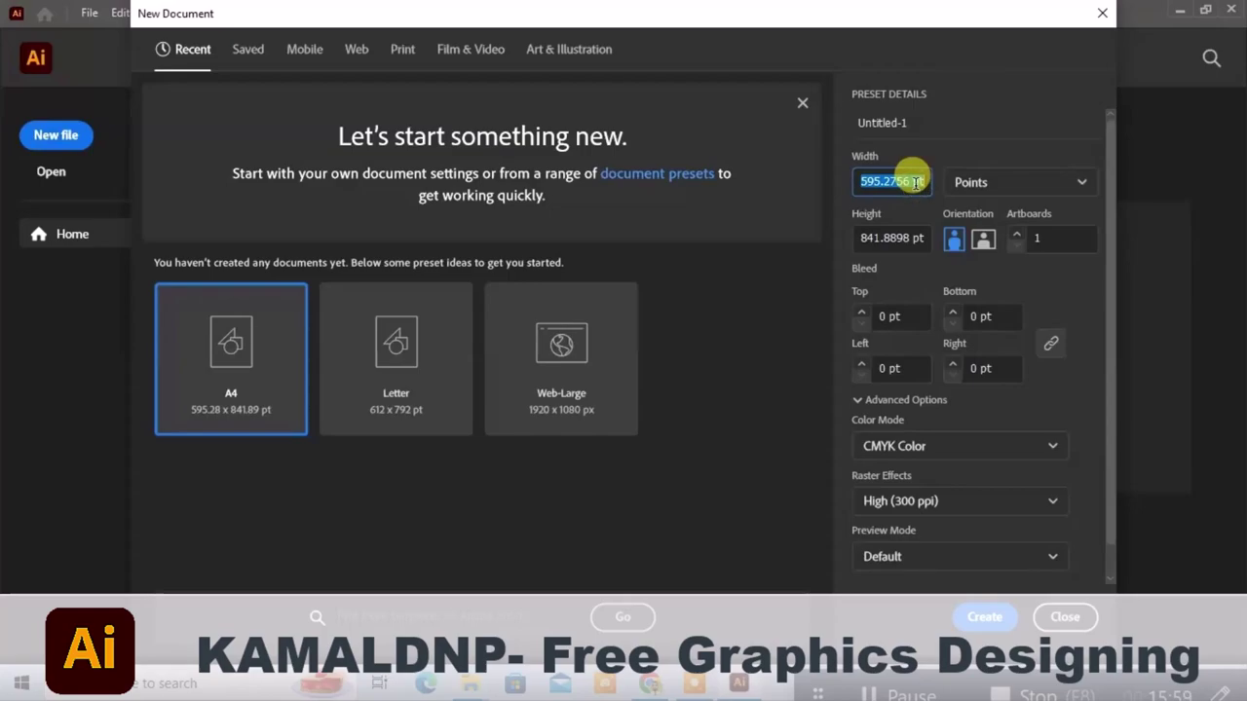
{"action": "type", "text": "1"}
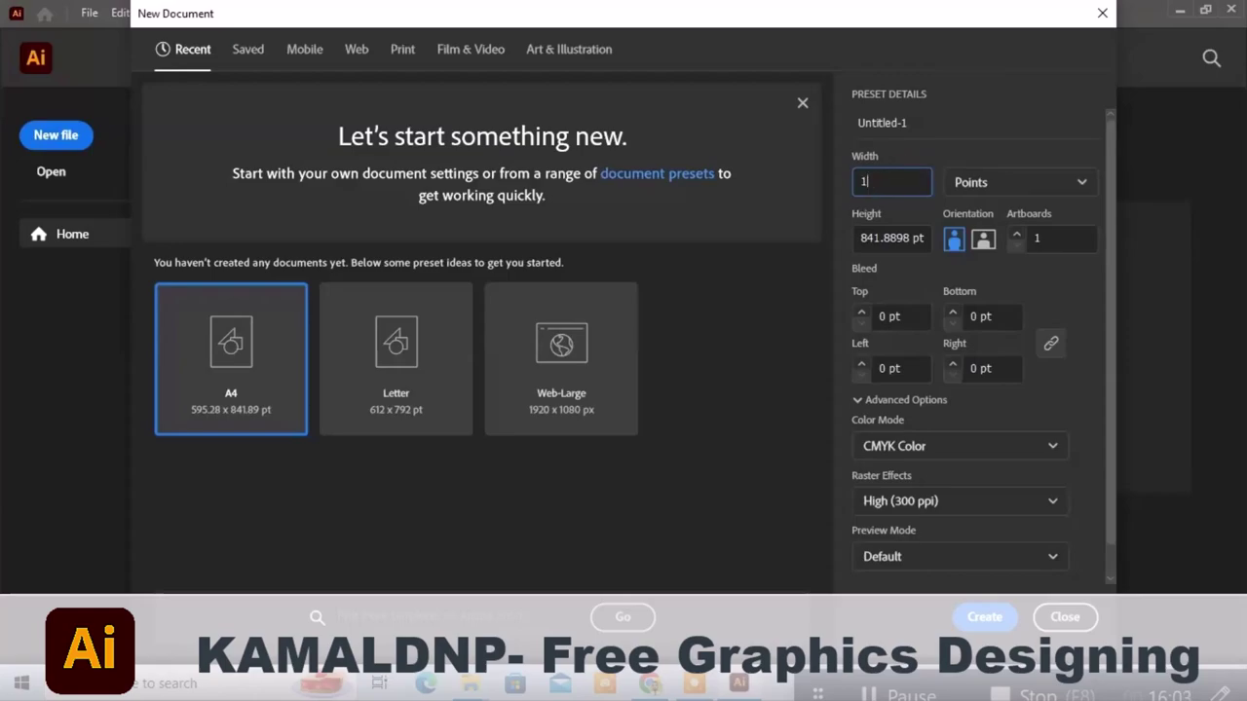
{"action": "type", "text": "080"}
{"action": "left_click", "coordinate": [896, 237]}
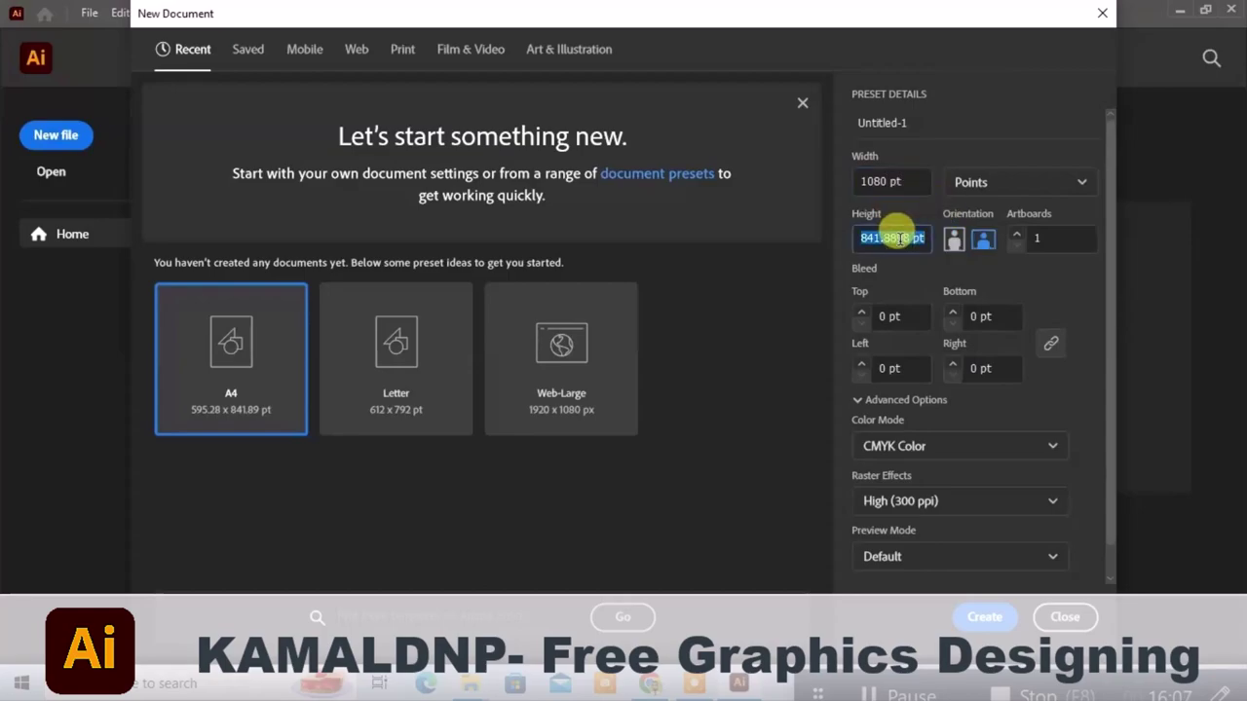
{"action": "type", "text": "1080"}
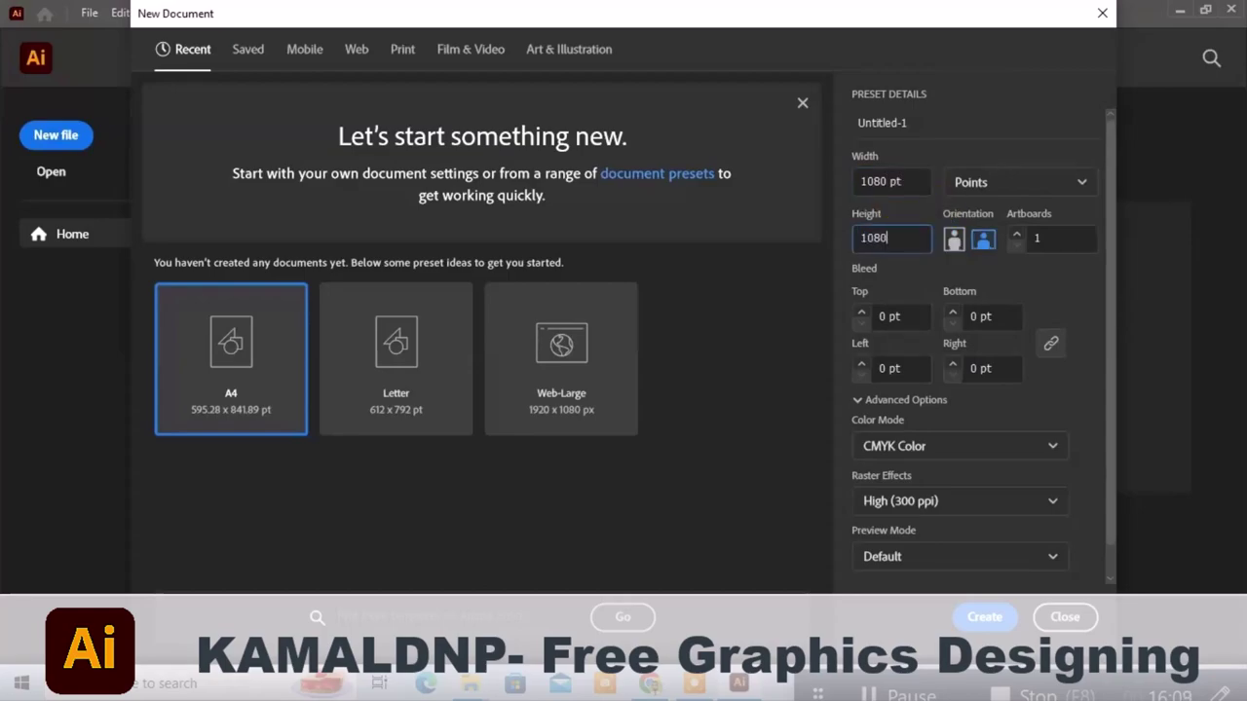
{"action": "left_click", "coordinate": [1071, 183]}
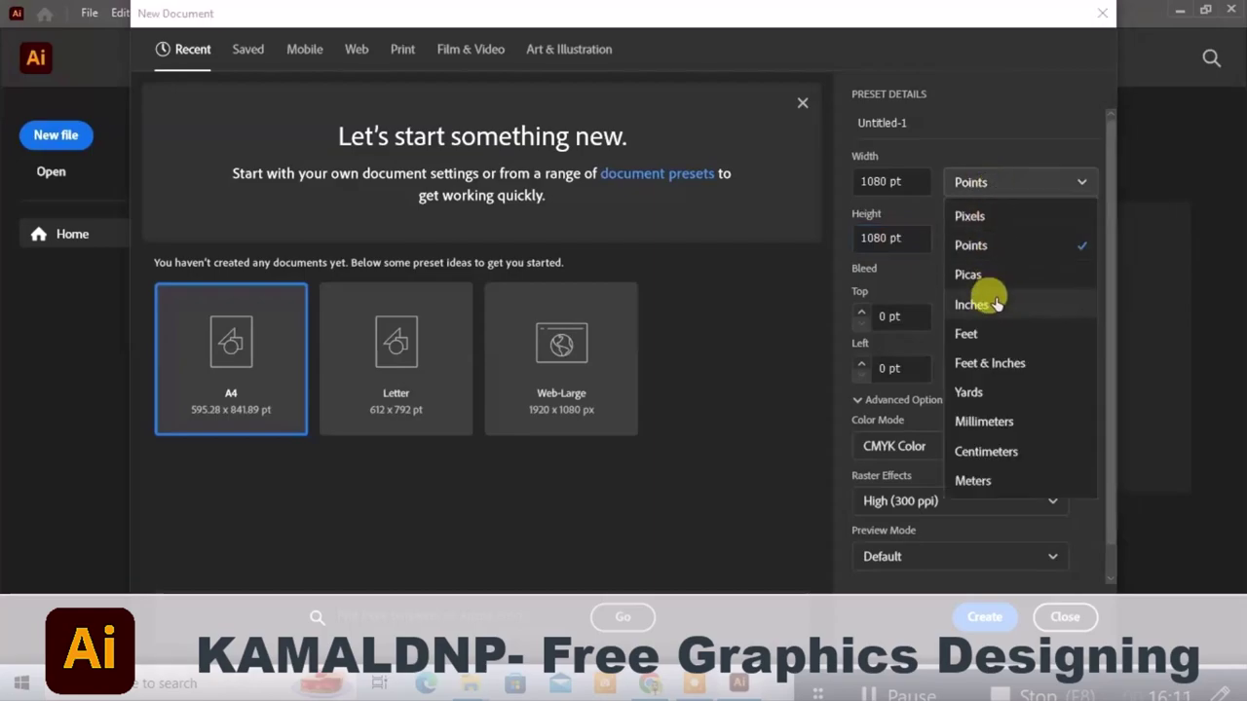
{"action": "left_click", "coordinate": [974, 217]}
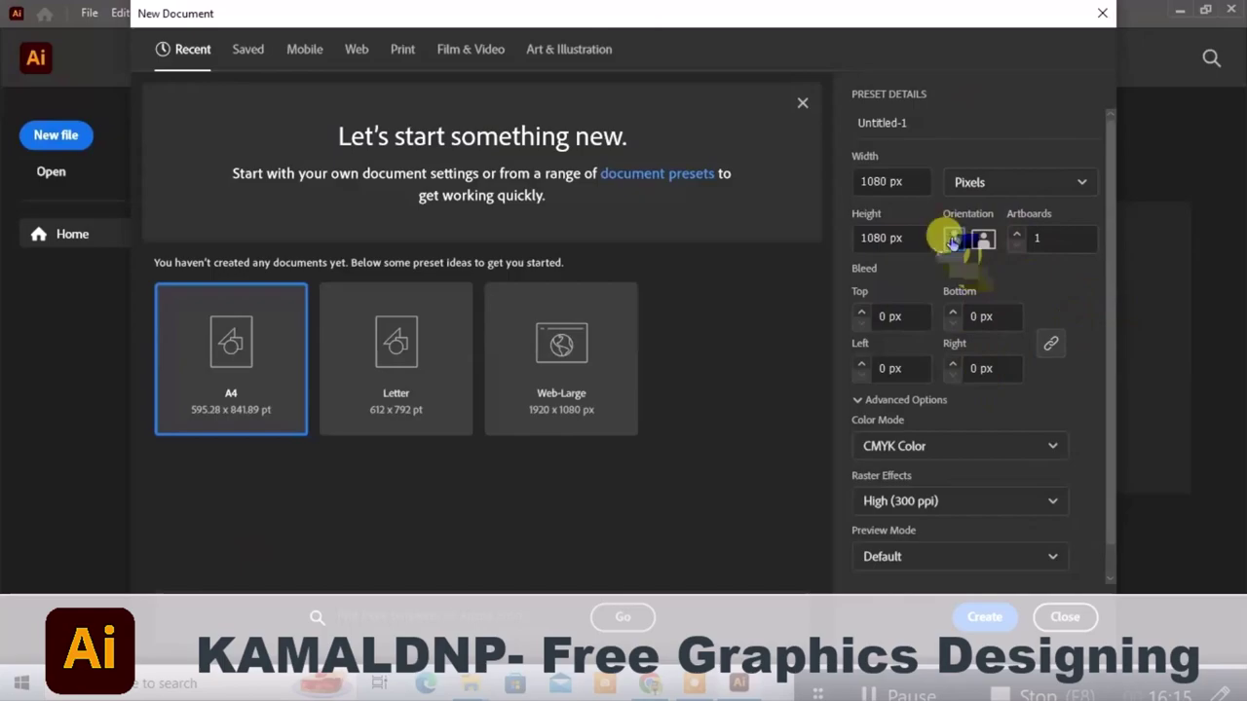
{"action": "left_click", "coordinate": [978, 617]}
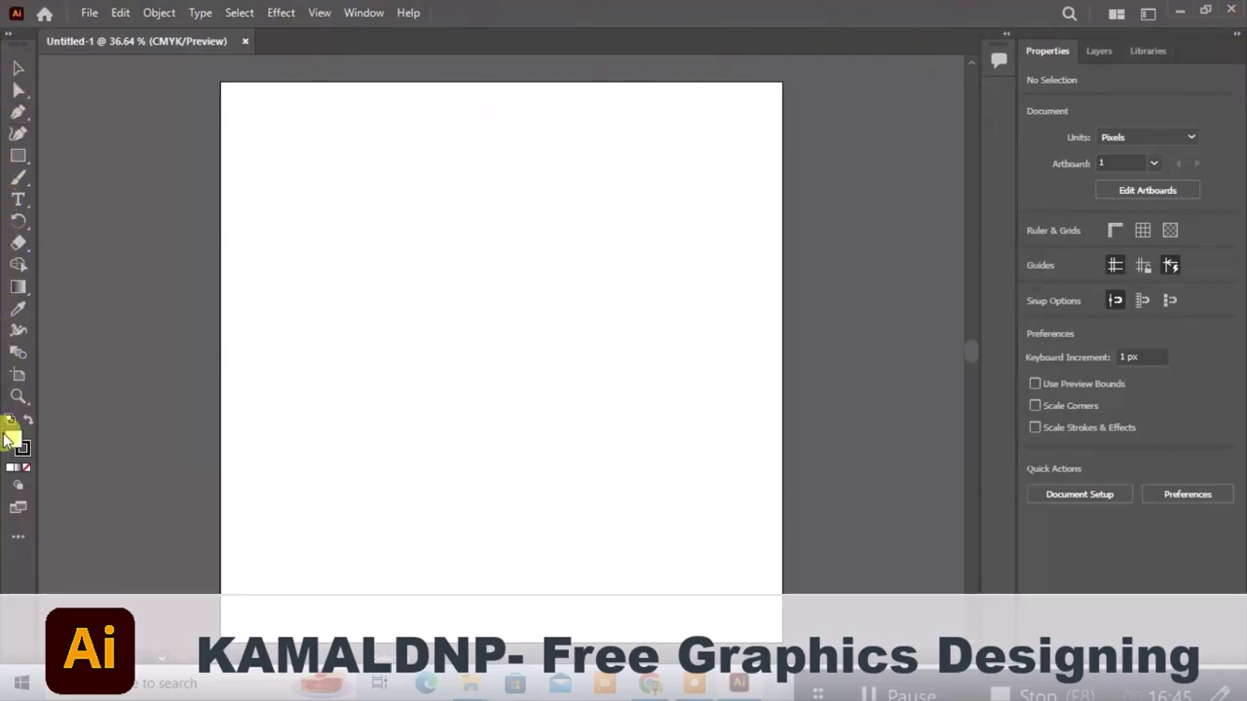
{"action": "left_click", "coordinate": [18, 164]}
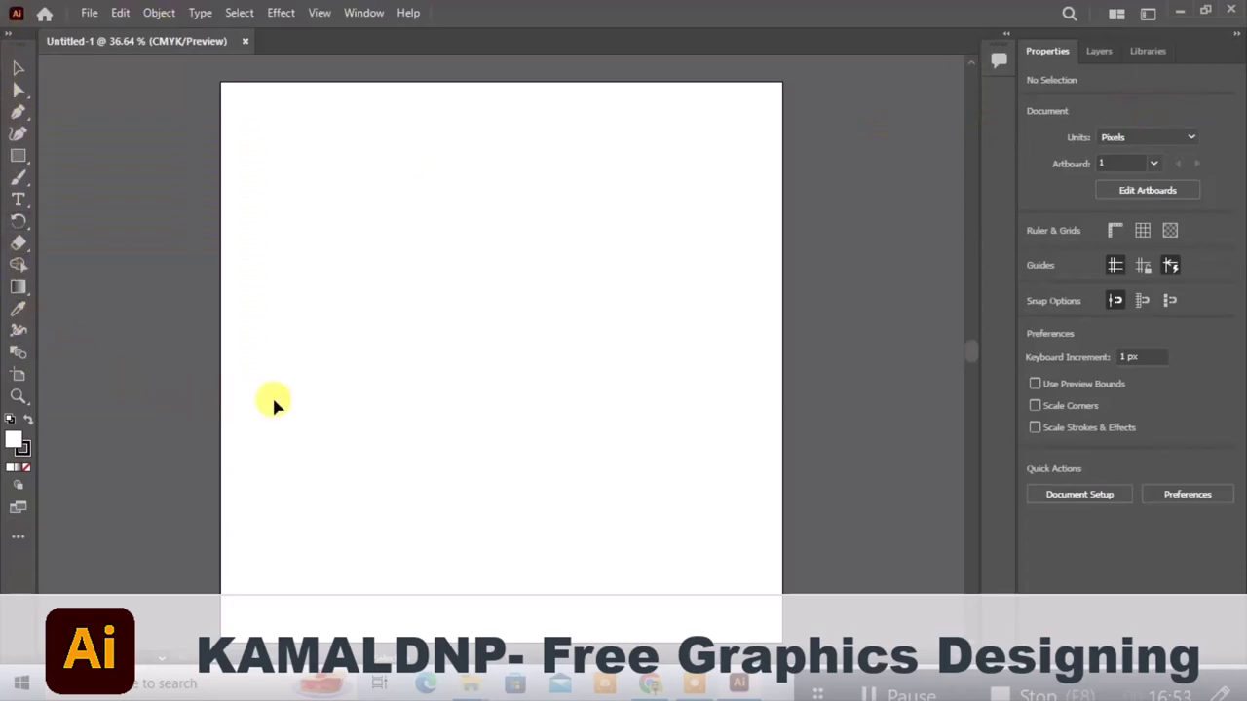
{"action": "left_click", "coordinate": [18, 535]}
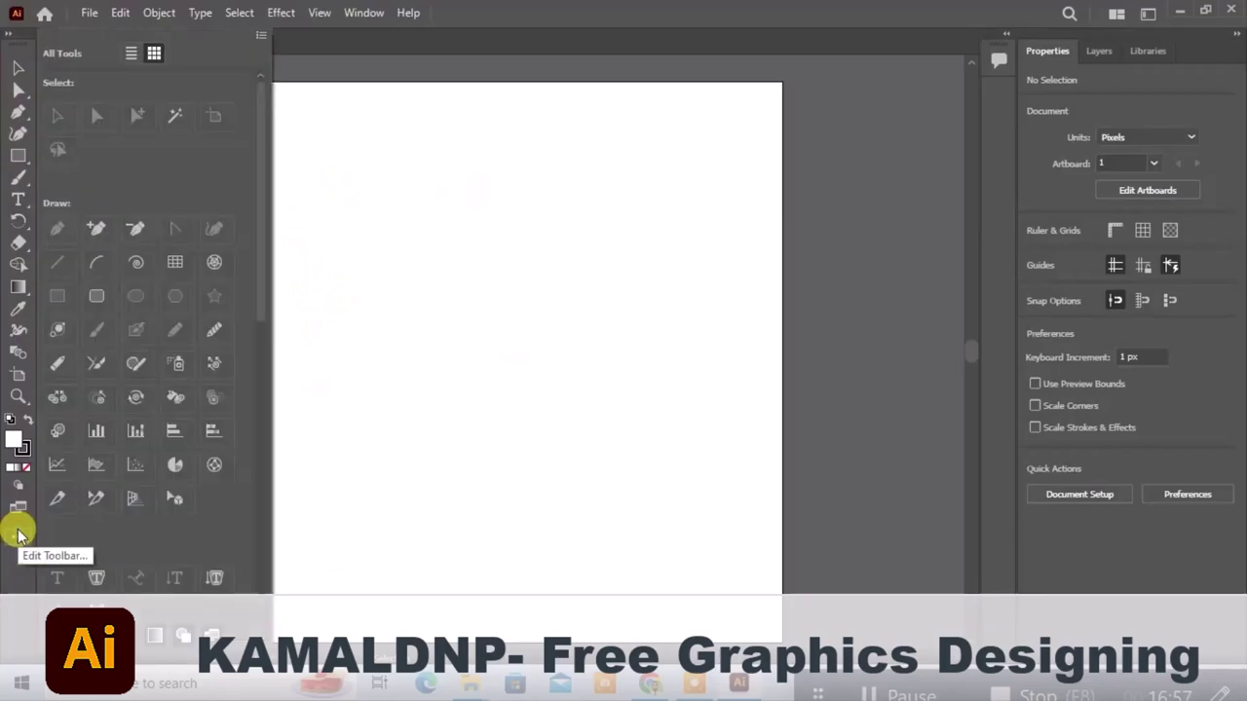
{"action": "left_click", "coordinate": [18, 535]}
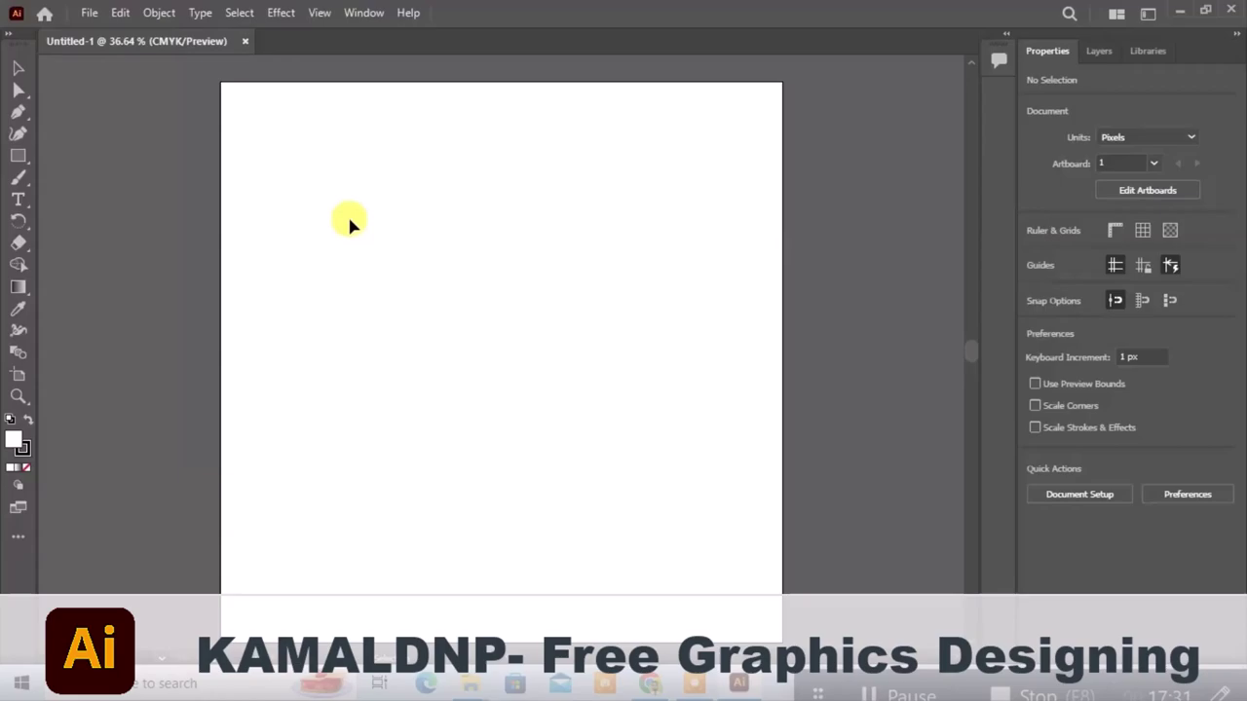
{"action": "left_click", "coordinate": [1132, 139]}
{"action": "left_click", "coordinate": [1046, 160]}
{"action": "left_click", "coordinate": [1145, 192]}
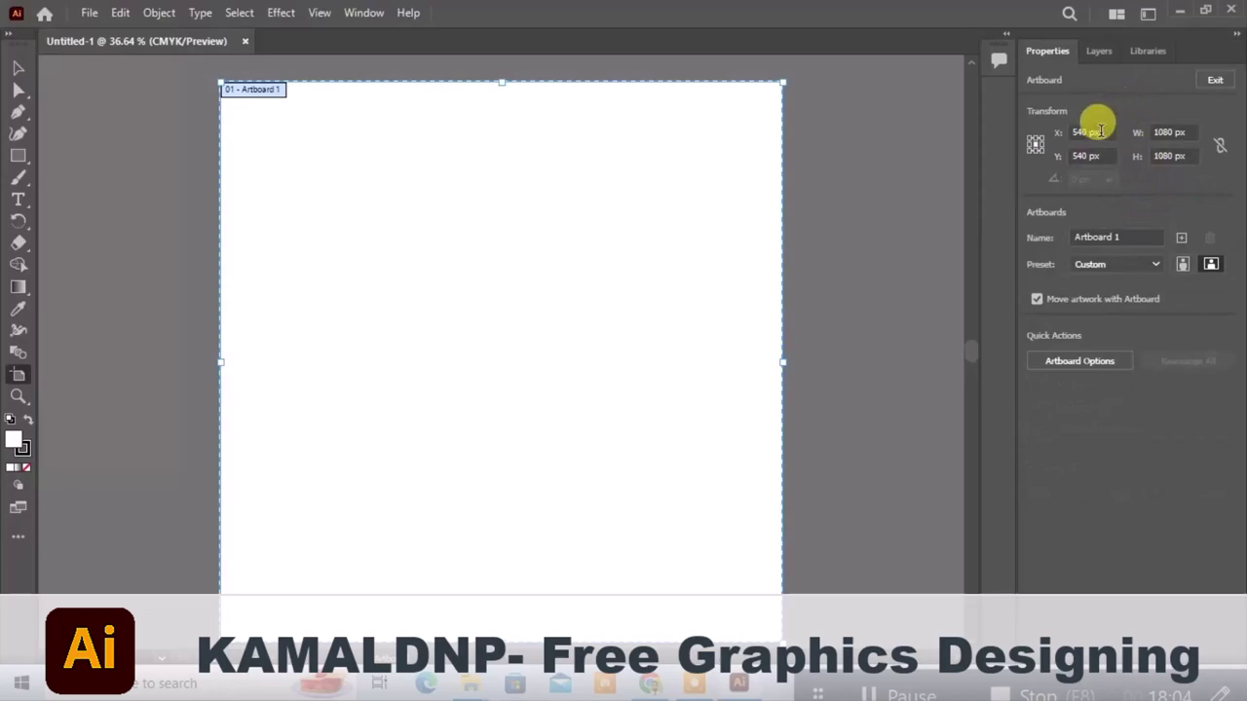
{"action": "left_click", "coordinate": [1159, 131]}
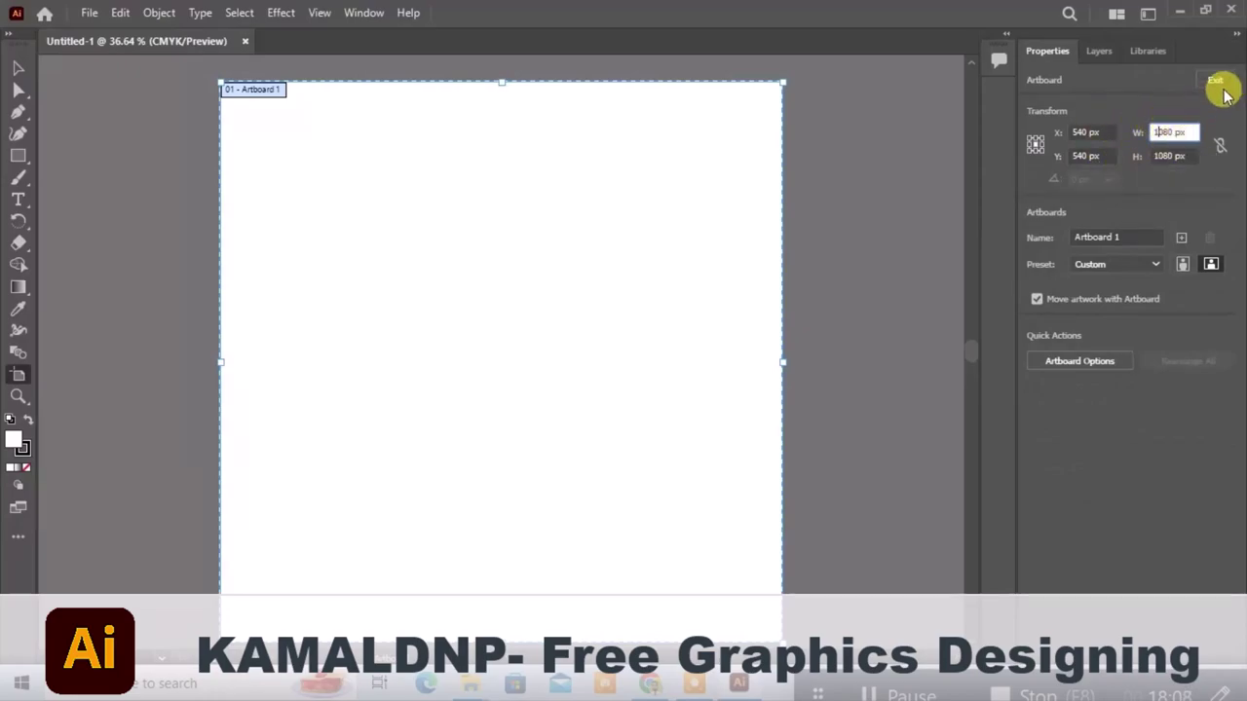
{"action": "left_click", "coordinate": [1214, 82]}
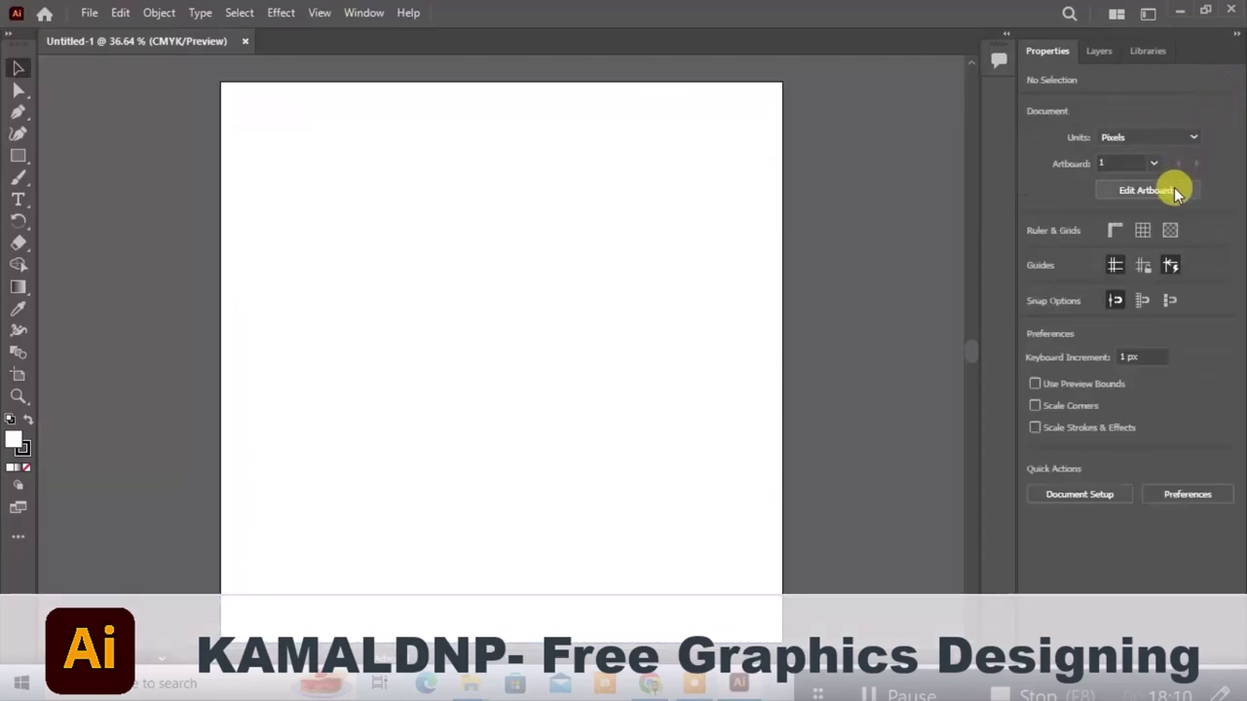
{"action": "left_click", "coordinate": [1154, 164]}
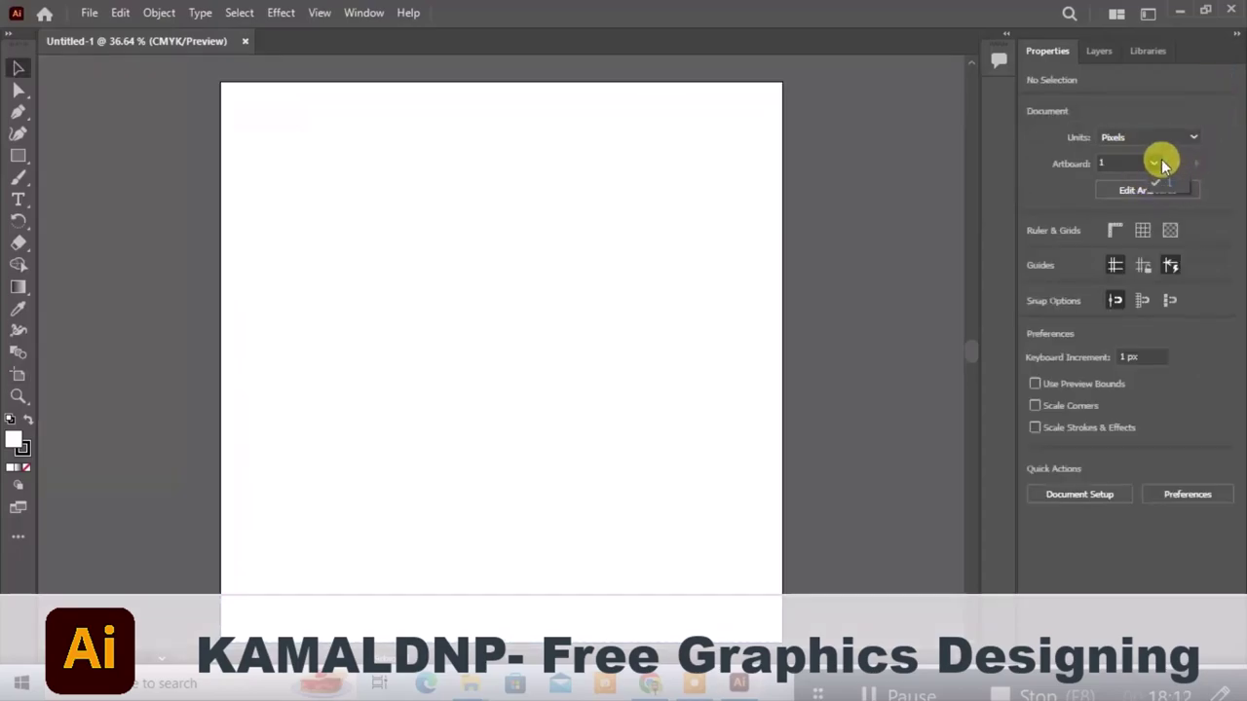
{"action": "left_click", "coordinate": [1039, 185]}
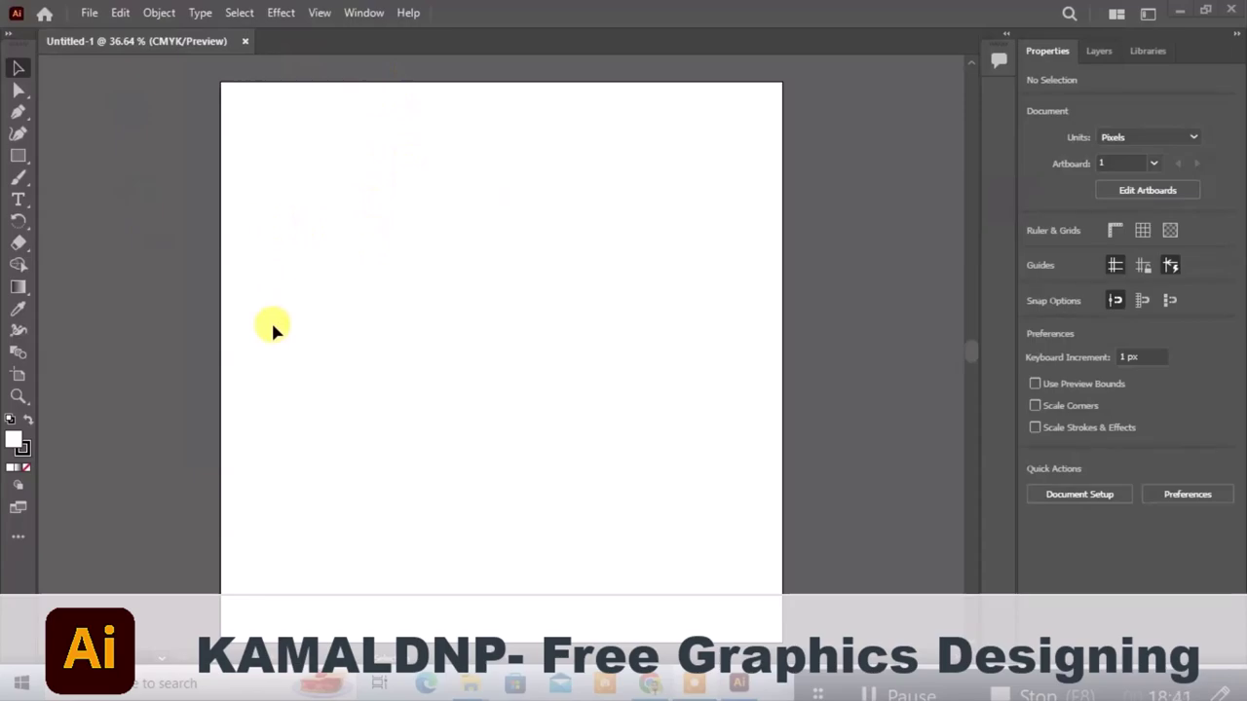
Turn on rulers and drag horizontal guides from the top ruler onto the upper artboard
{"action": "left_click", "coordinate": [1115, 231]}
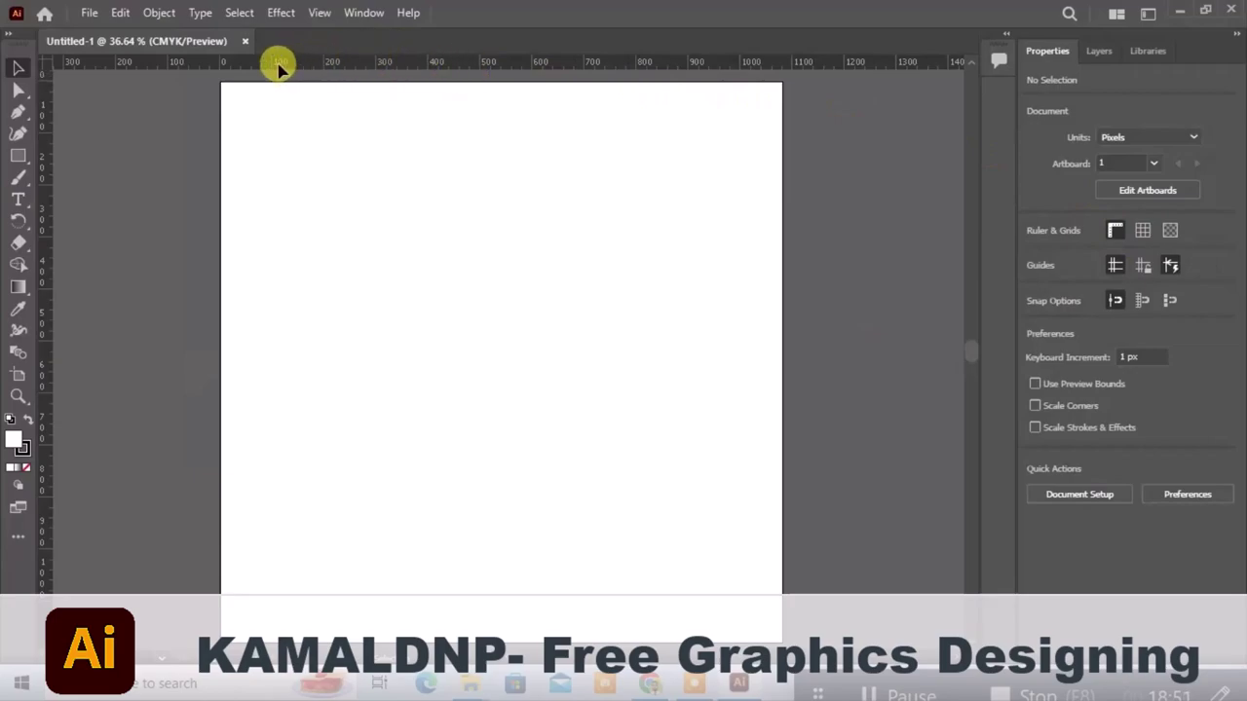
{"action": "mouse_move", "coordinate": [278, 62]}
{"action": "left_mouse_down"}
{"action": "mouse_move", "coordinate": [282, 250]}
{"action": "mouse_move", "coordinate": [359, 216]}
{"action": "left_mouse_up"}
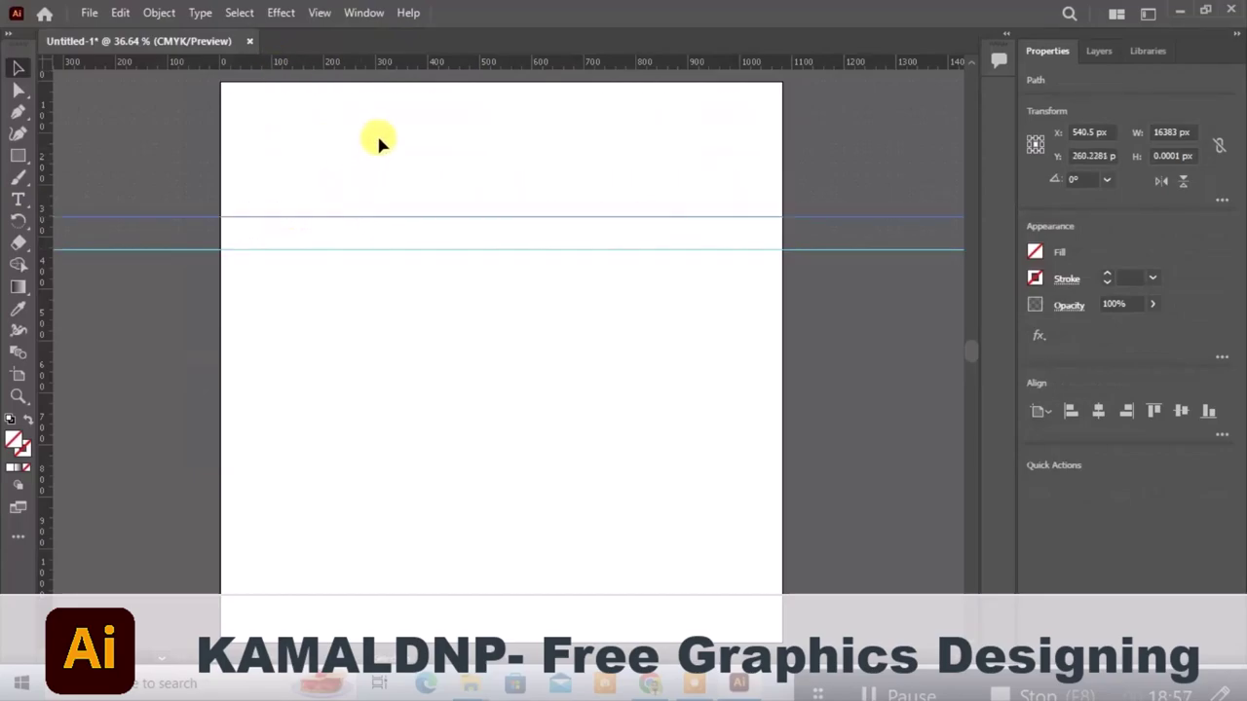
{"action": "left_click", "coordinate": [358, 78]}
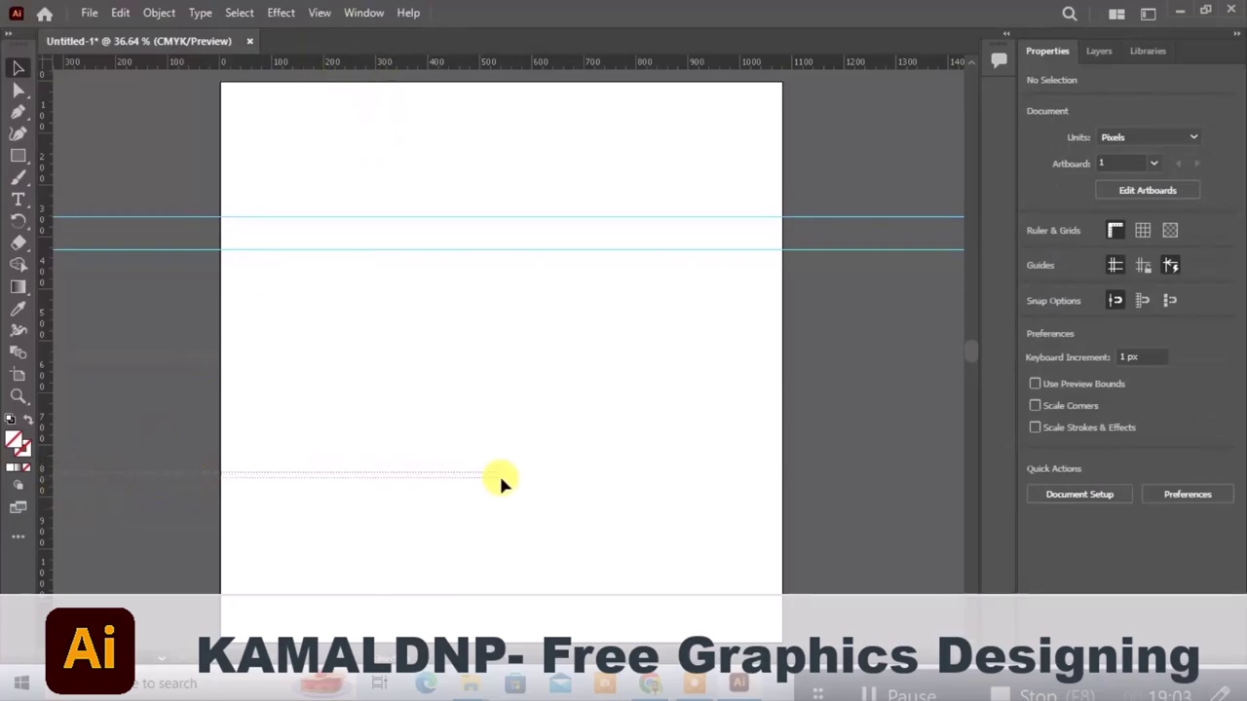
{"action": "left_click_drag", "start_coordinate": [428, 62], "coordinate": [468, 135]}
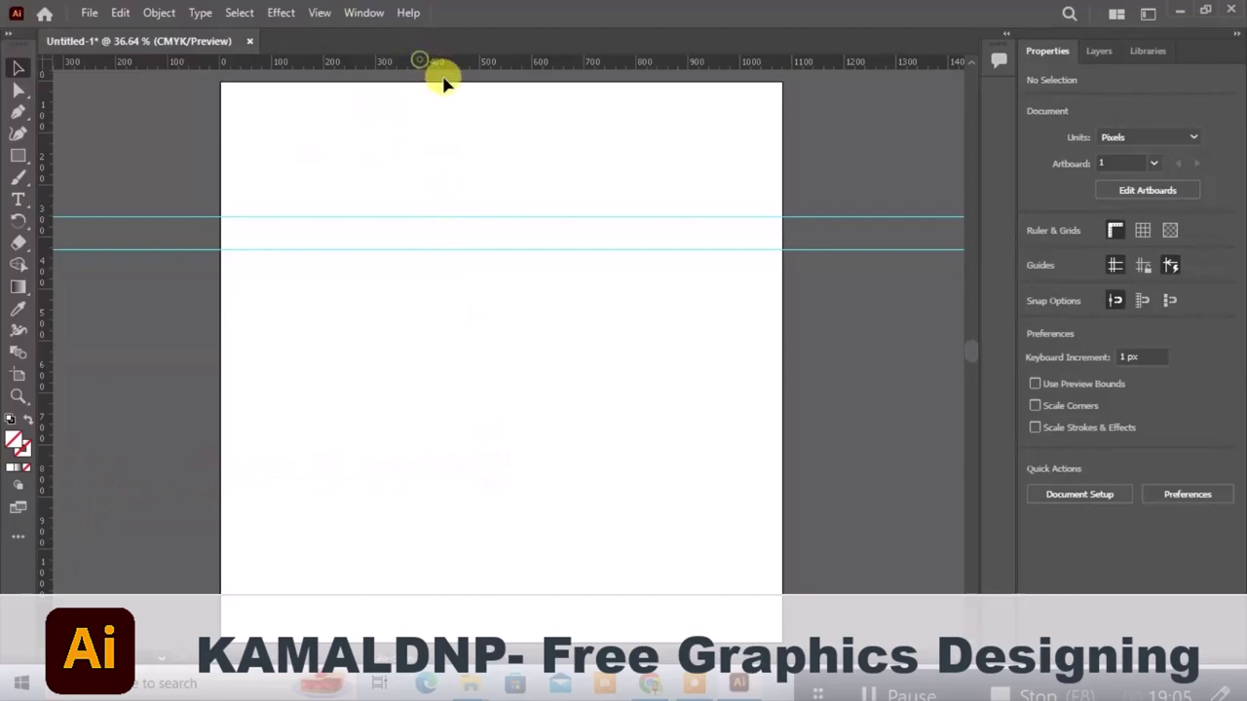
{"action": "left_click_drag", "start_coordinate": [549, 78], "coordinate": [536, 105]}
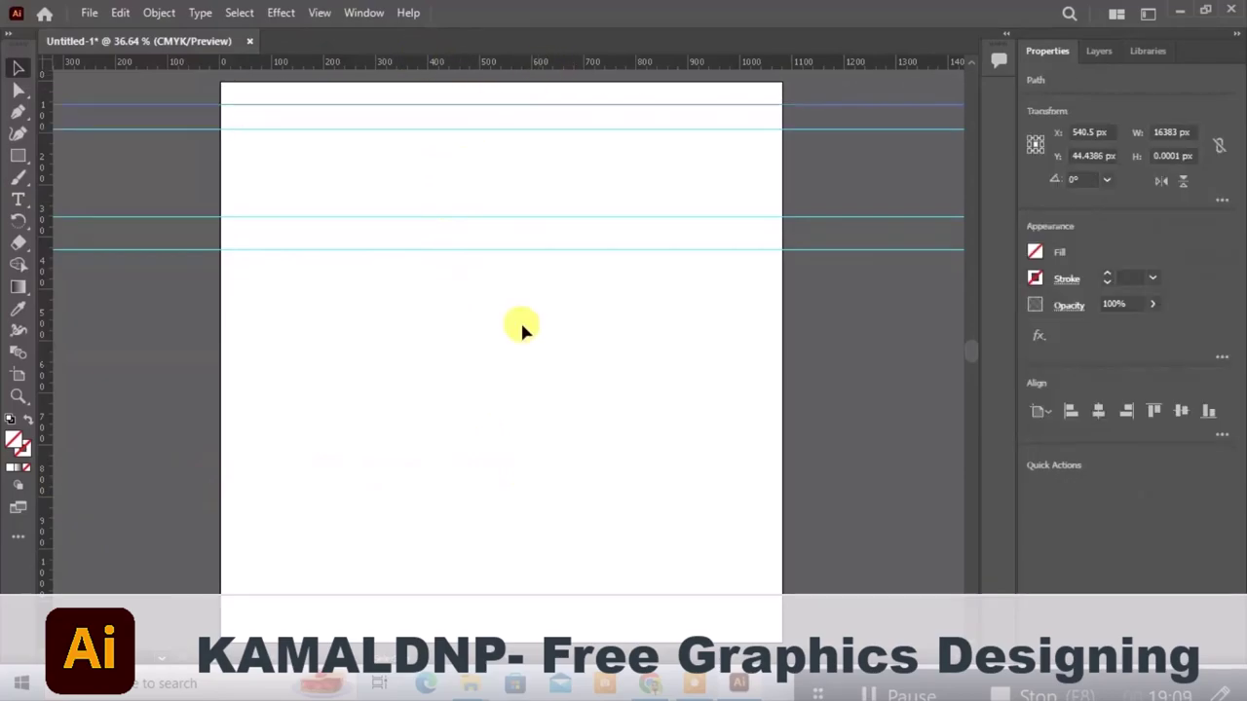
{"action": "left_click", "coordinate": [921, 358]}
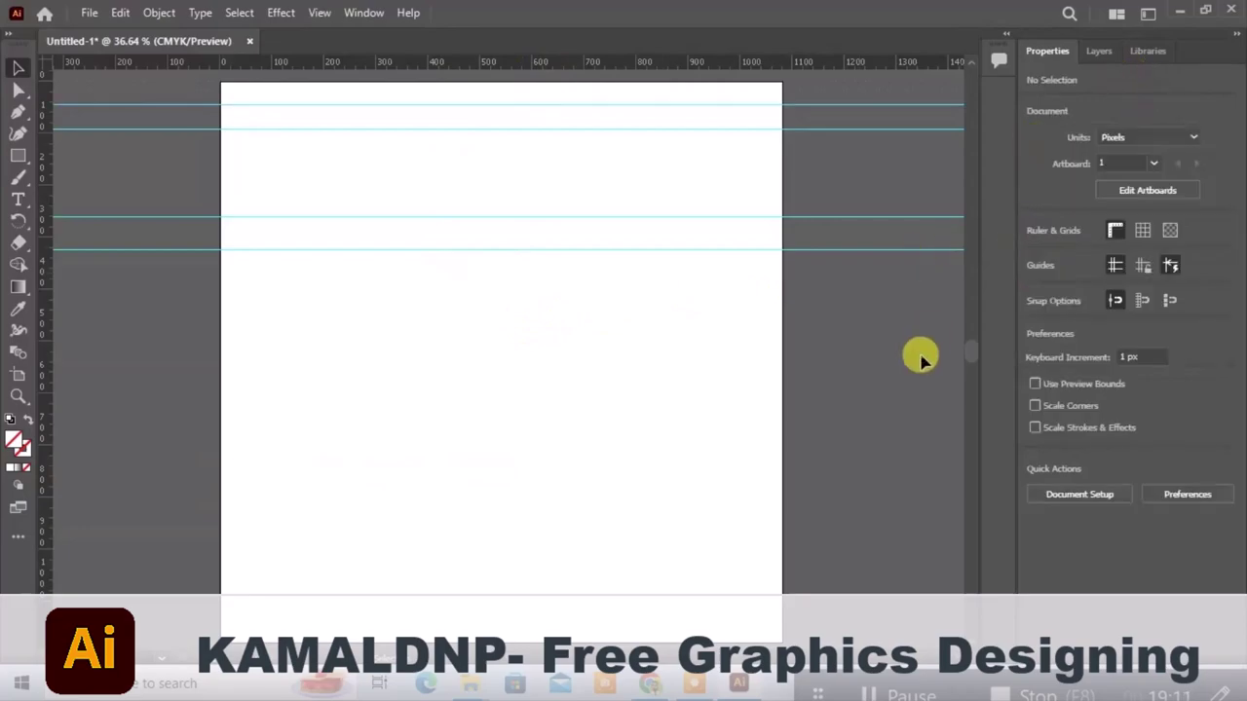
{"action": "left_click", "coordinate": [1115, 230]}
{"action": "left_click", "coordinate": [1115, 228]}
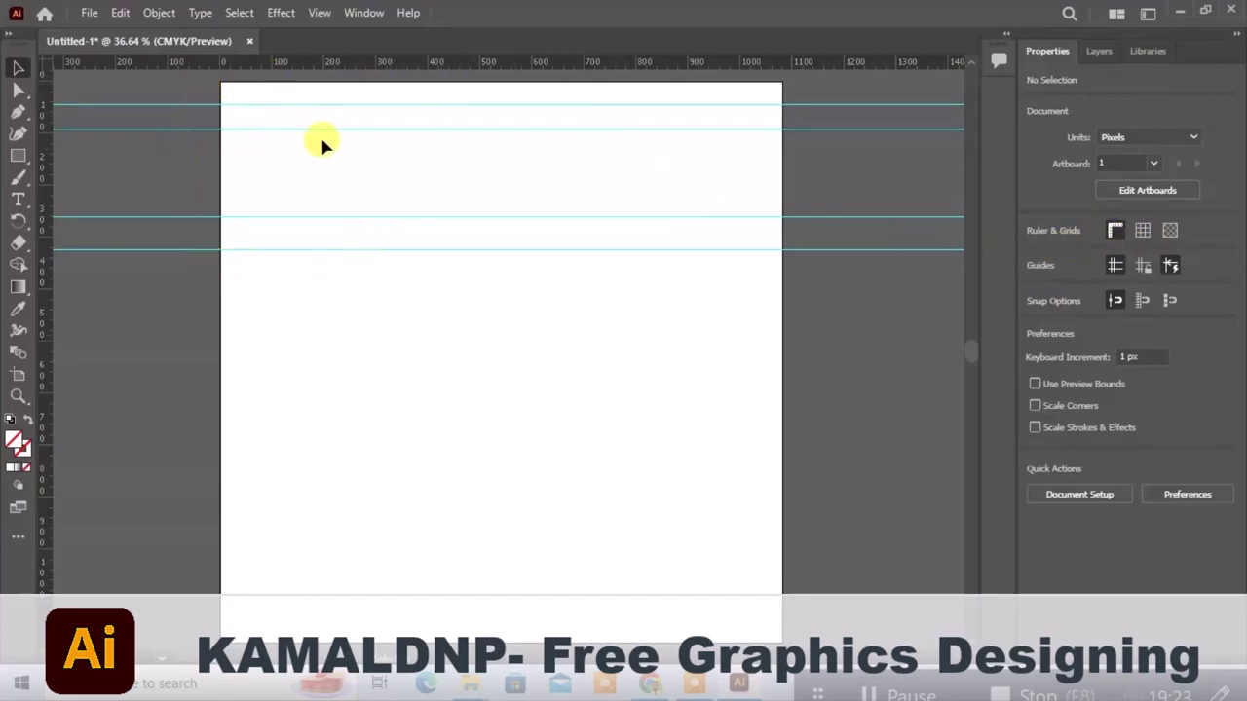
Show the grid and draw a closed four-corner rectangular path with the Pen tool
{"action": "left_click", "coordinate": [1140, 231]}
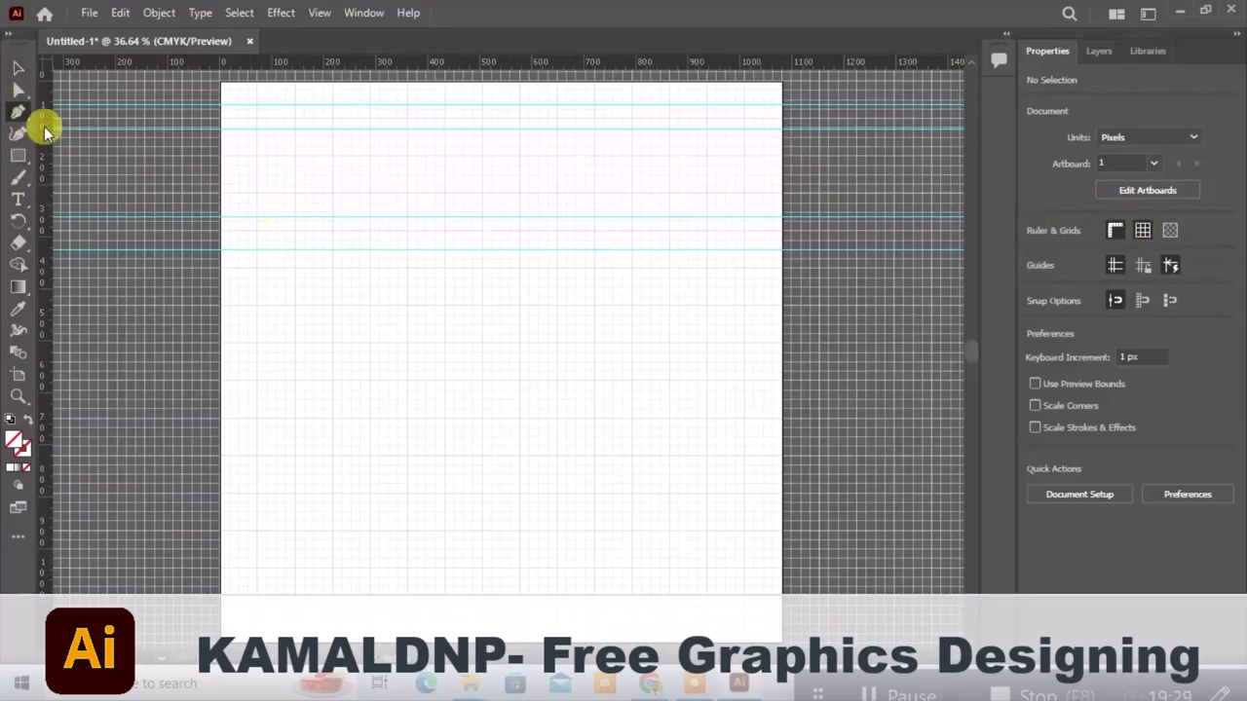
{"action": "left_click", "coordinate": [17, 111]}
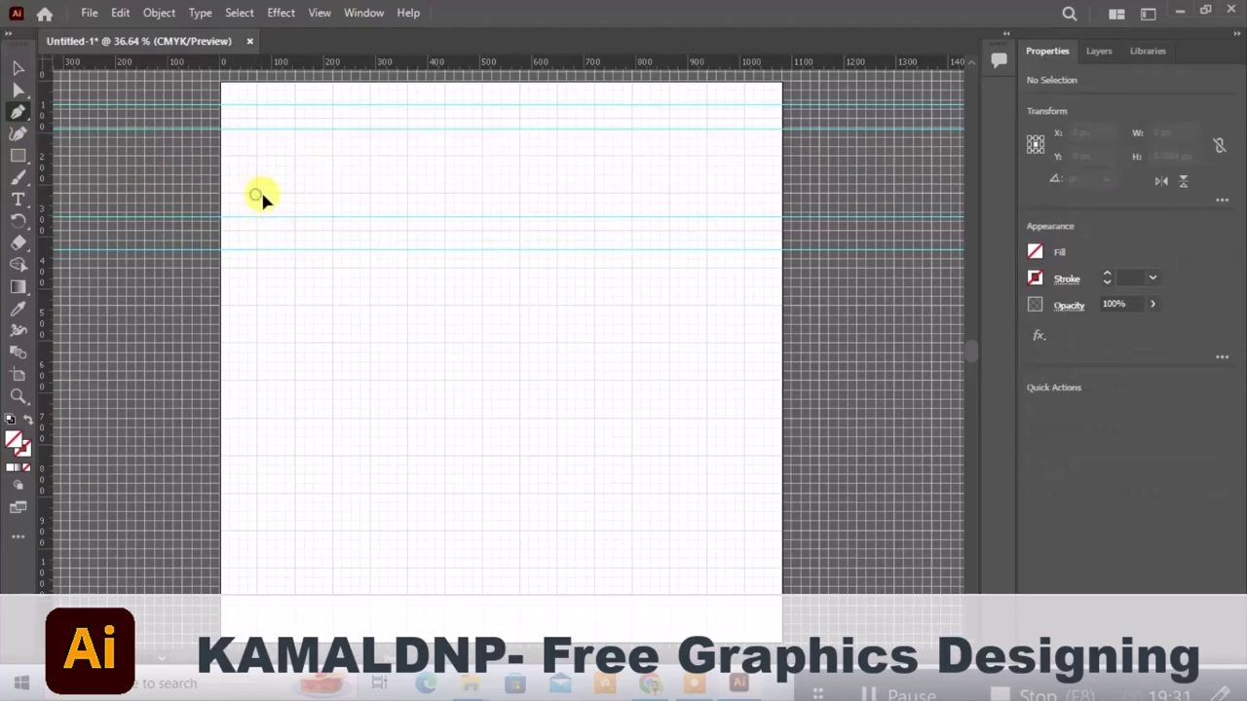
{"action": "left_click", "coordinate": [256, 195]}
{"action": "left_click_drag", "start_coordinate": [294, 195], "coordinate": [295, 226]}
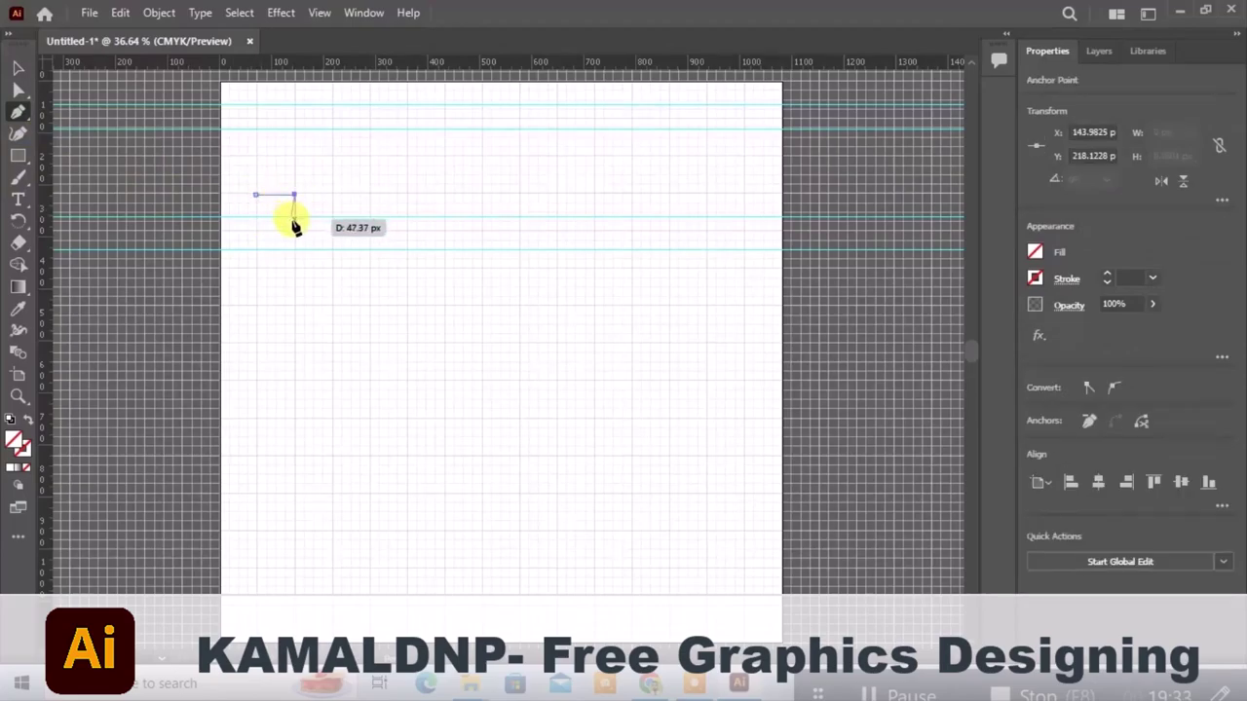
{"action": "left_click_drag", "start_coordinate": [295, 226], "coordinate": [256, 226]}
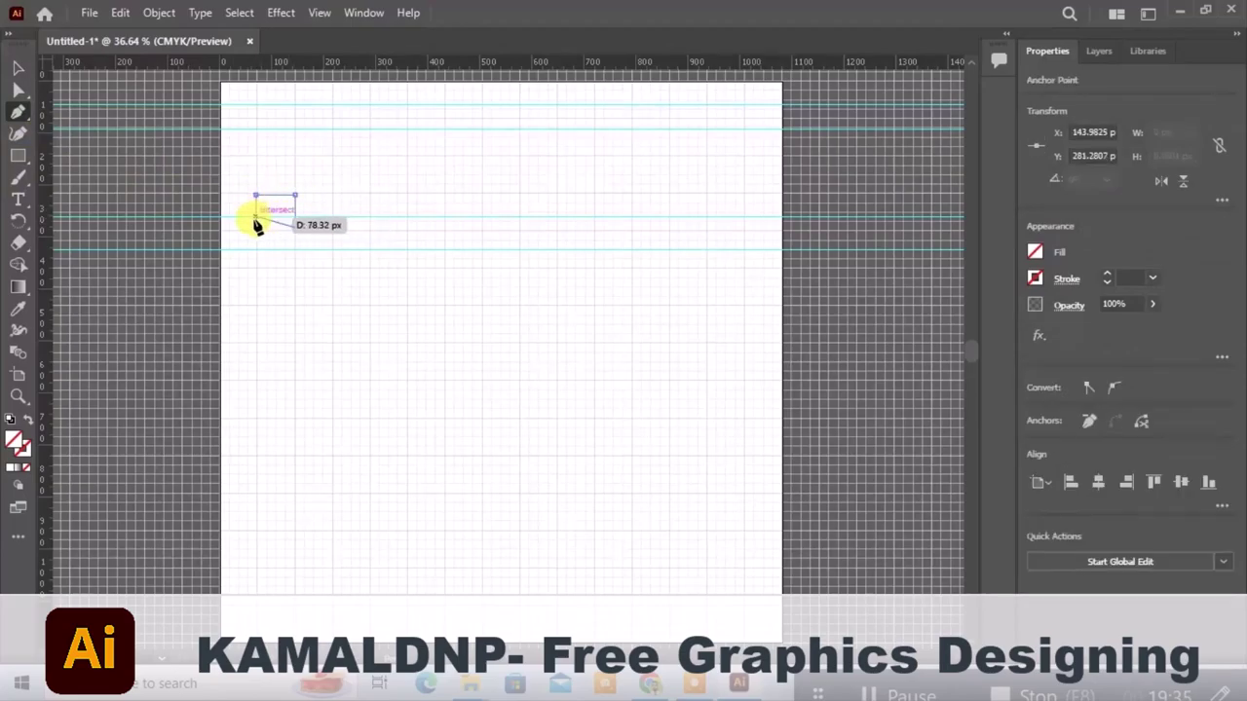
{"action": "left_click", "coordinate": [256, 226]}
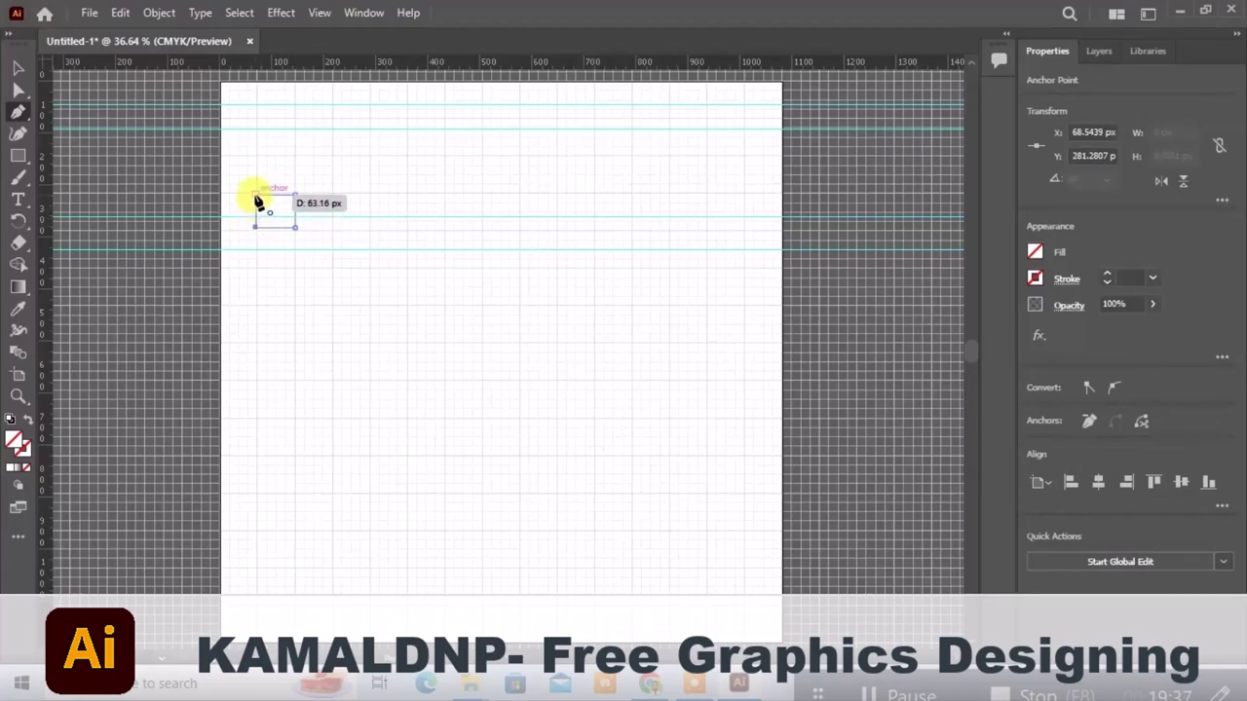
{"action": "left_click", "coordinate": [255, 195]}
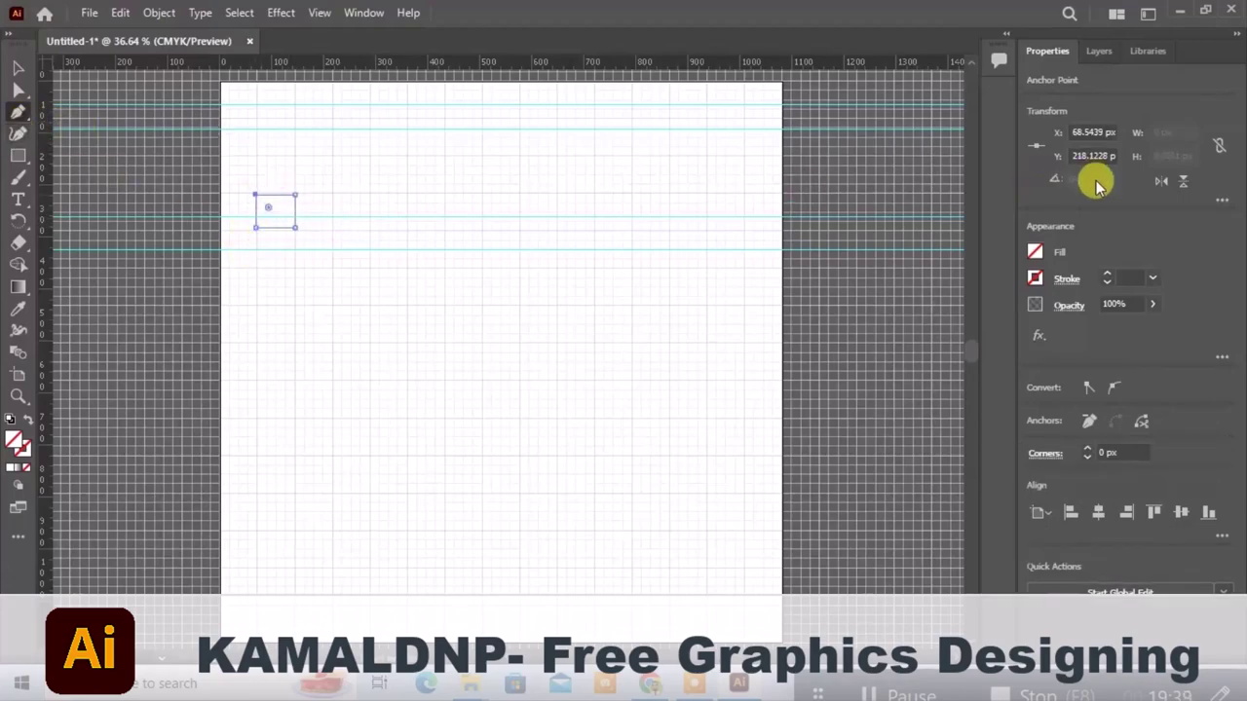
Fill the rectangle yellow, switch to the Selection tool, and undo twice to remove it
{"action": "left_click", "coordinate": [1035, 252]}
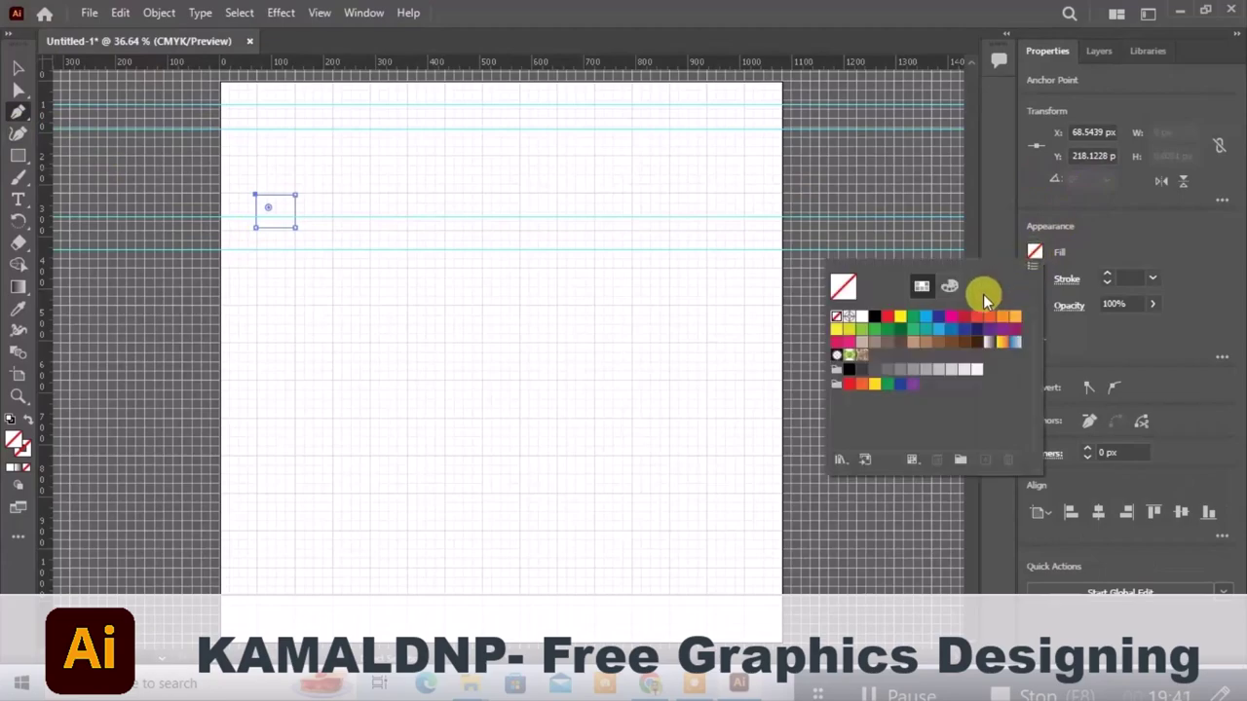
{"action": "left_click", "coordinate": [898, 320]}
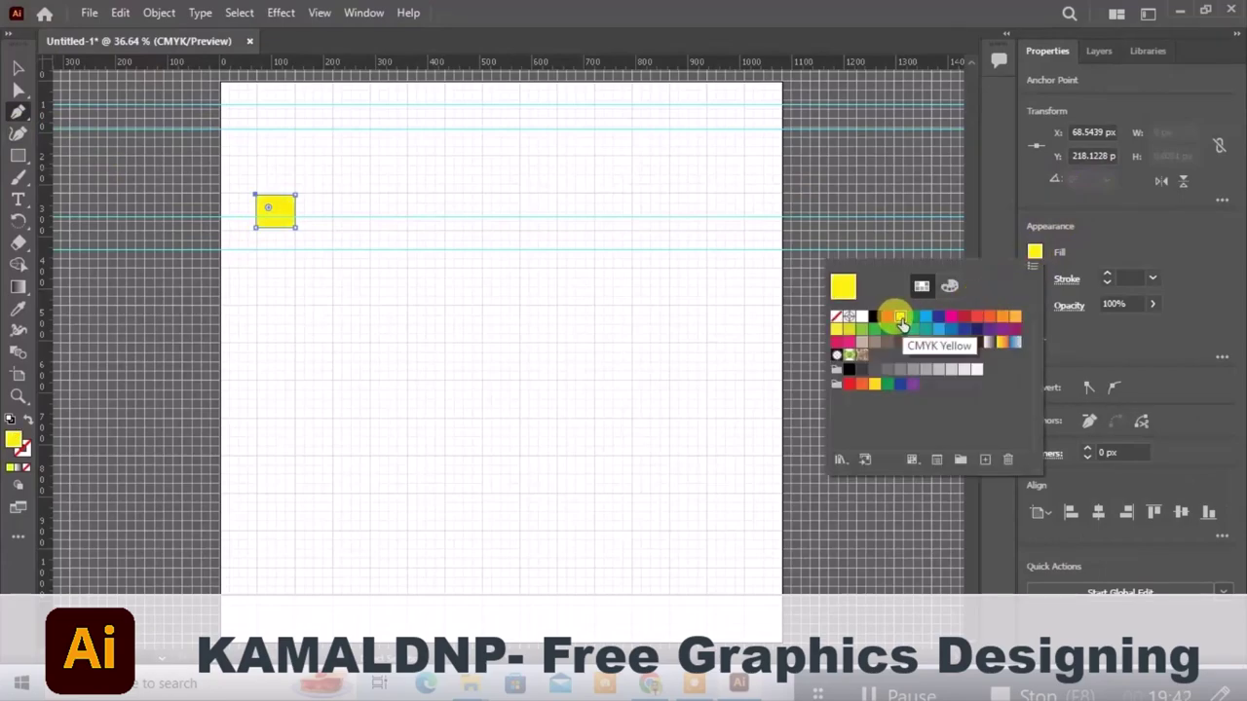
{"action": "left_click", "coordinate": [16, 70]}
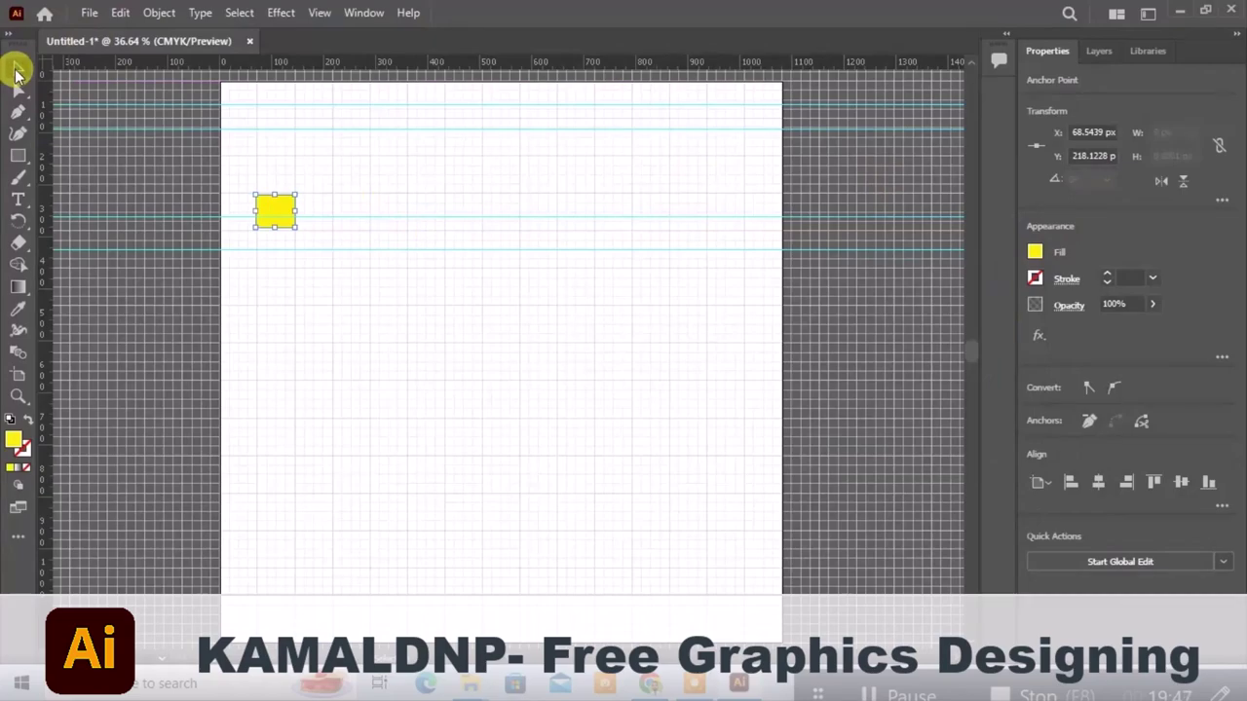
{"action": "key", "text": "ctrl+z"}
{"action": "key", "text": "ctrl+z"}
{"action": "key", "text": "ctrl+z"}
{"action": "key", "text": "ctrl+z"}
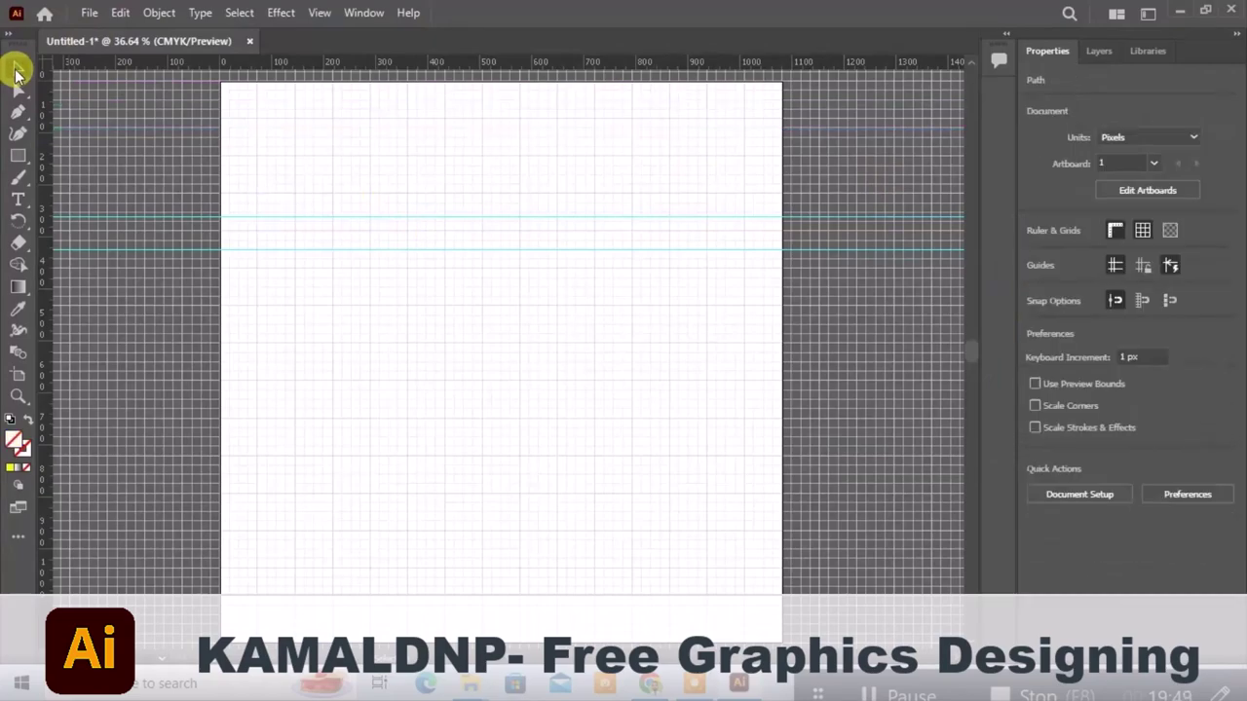
{"action": "key", "text": "ctrl+z"}
{"action": "key", "text": "ctrl+z"}
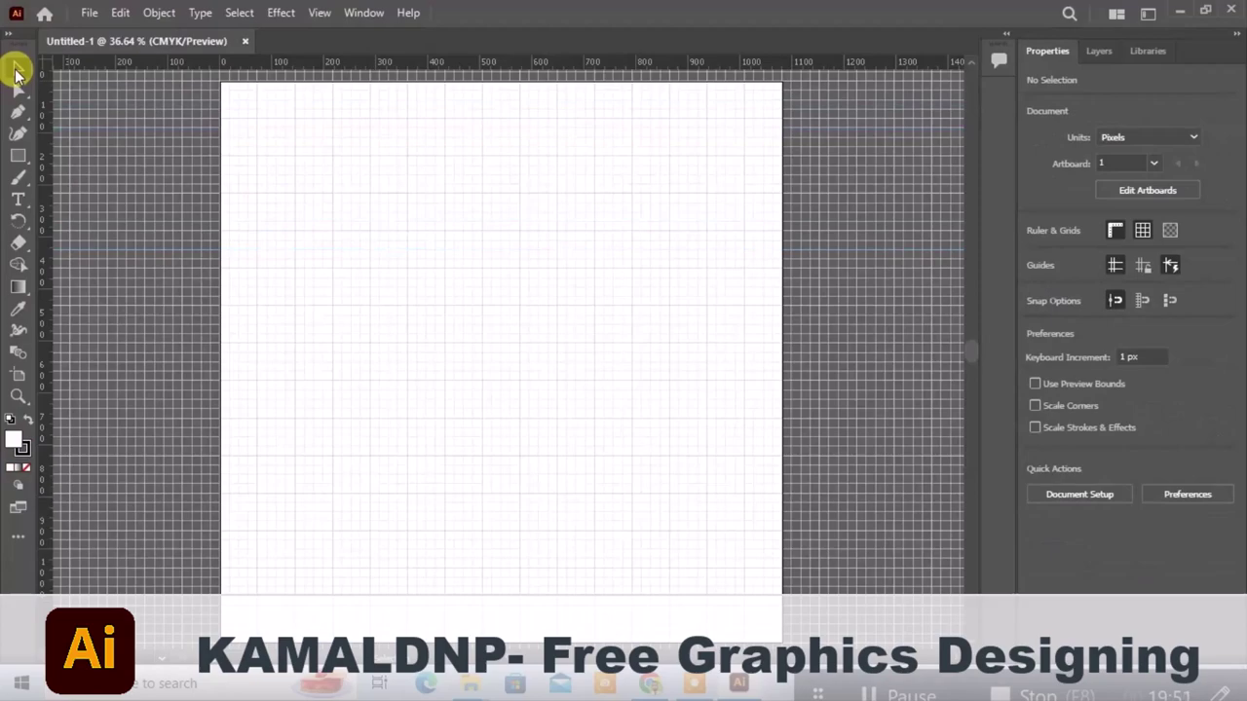
Hide the rulers and grid, and toggle the transparency checkerboard on then off
{"action": "left_click", "coordinate": [1116, 231]}
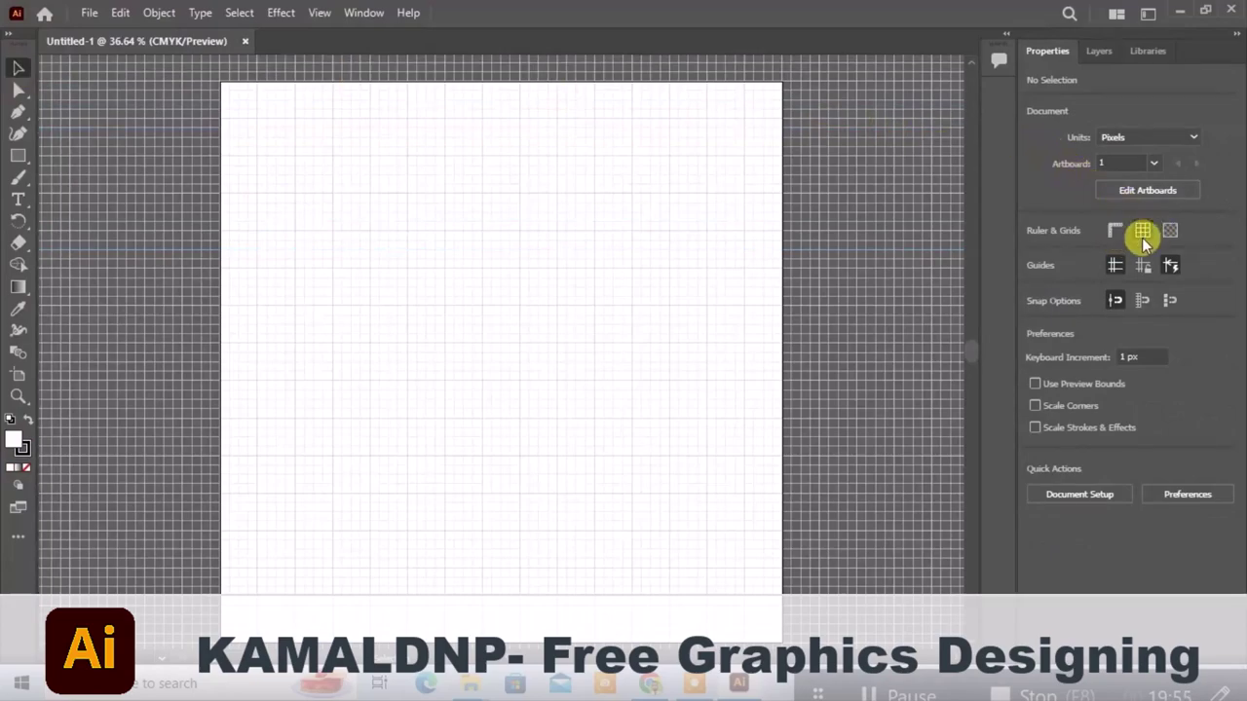
{"action": "left_click", "coordinate": [1143, 232]}
{"action": "left_click", "coordinate": [1169, 234]}
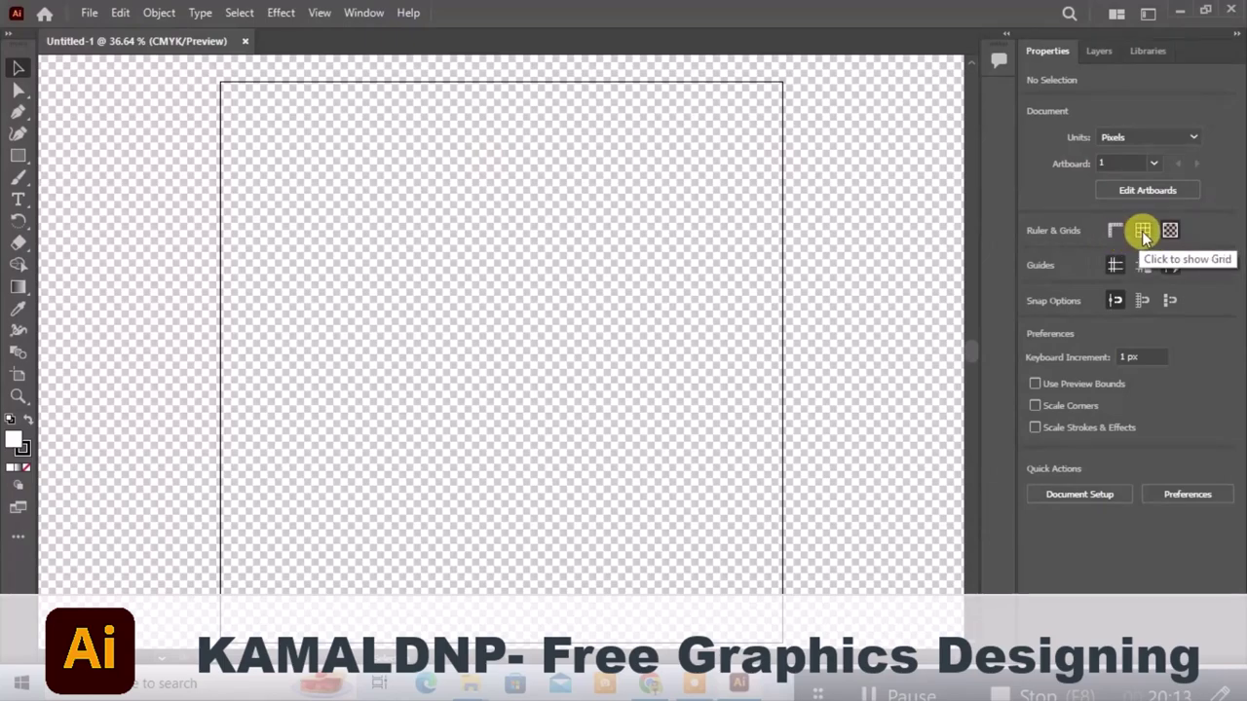
{"action": "left_click", "coordinate": [1170, 230]}
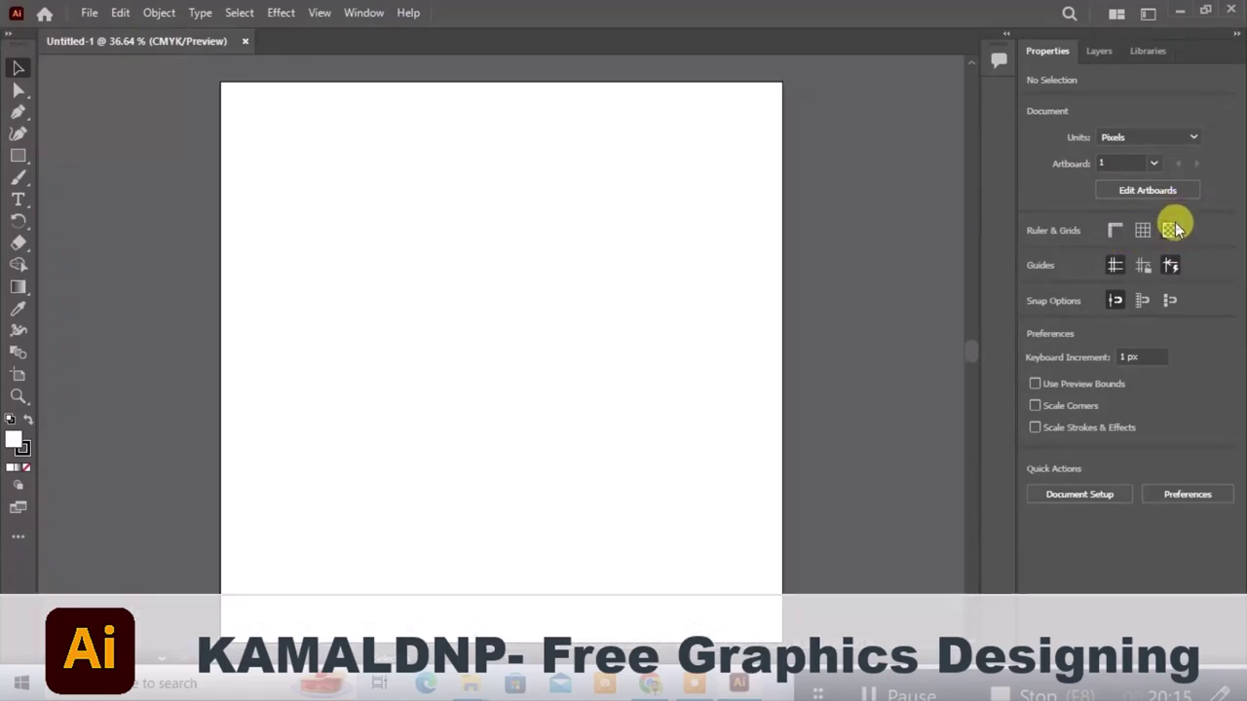
Toggle the guides off and on twice, leaving them visible
{"action": "left_click", "coordinate": [1116, 265]}
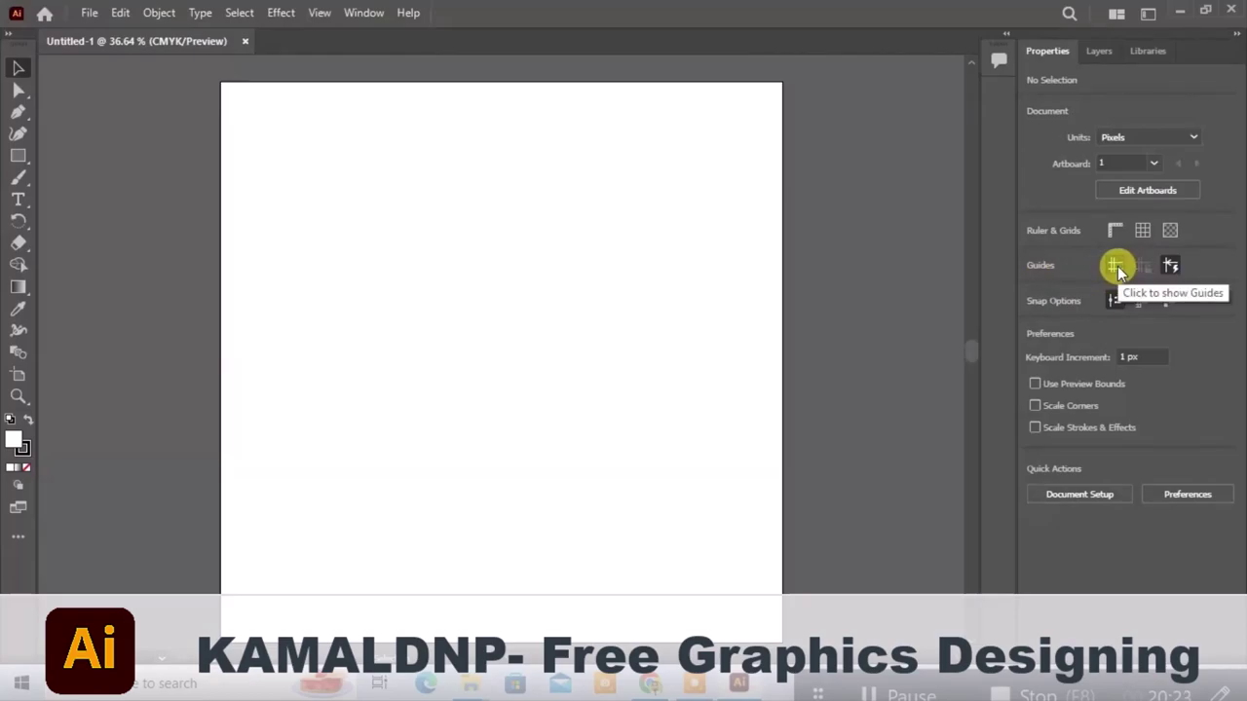
{"action": "left_click", "coordinate": [1115, 267]}
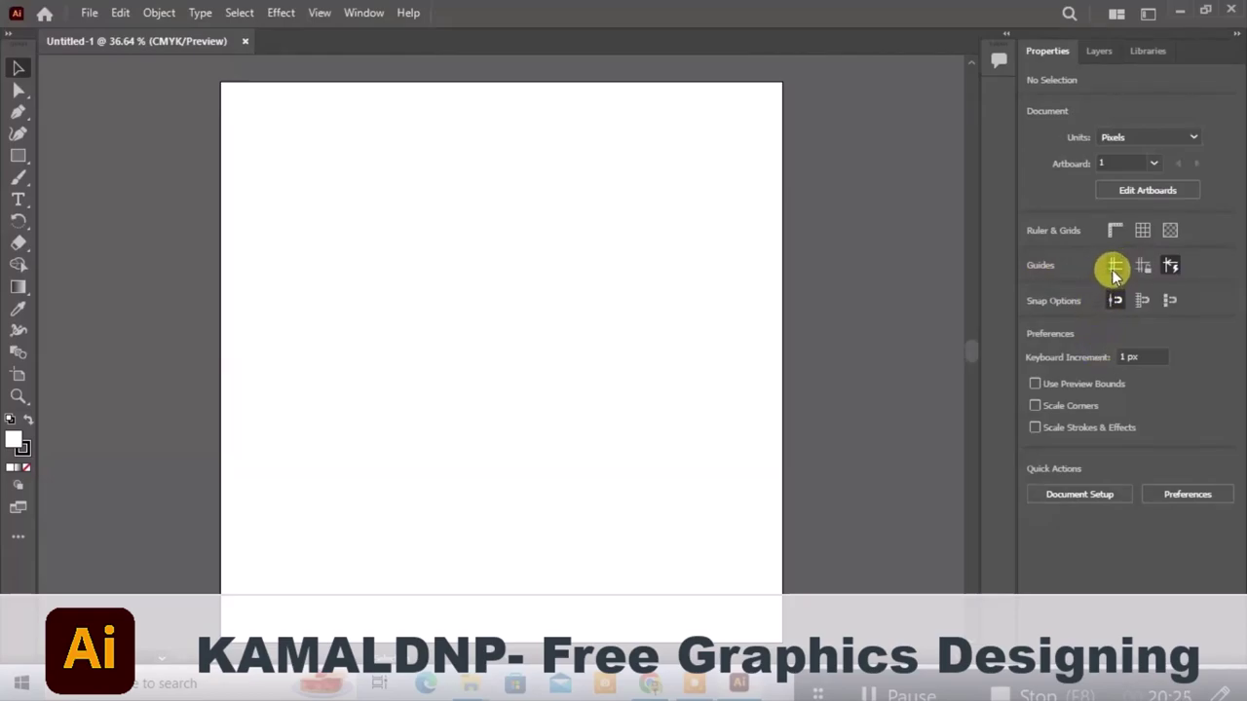
{"action": "left_click", "coordinate": [1115, 270]}
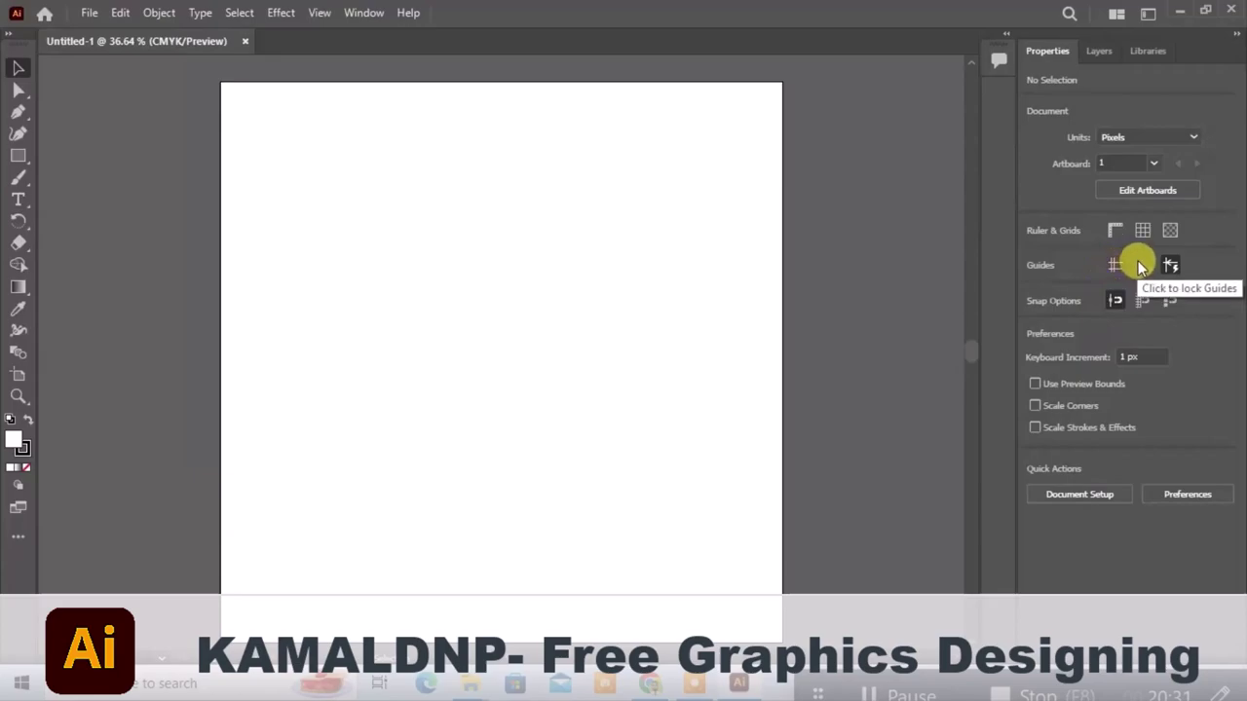
{"action": "left_click", "coordinate": [1114, 265]}
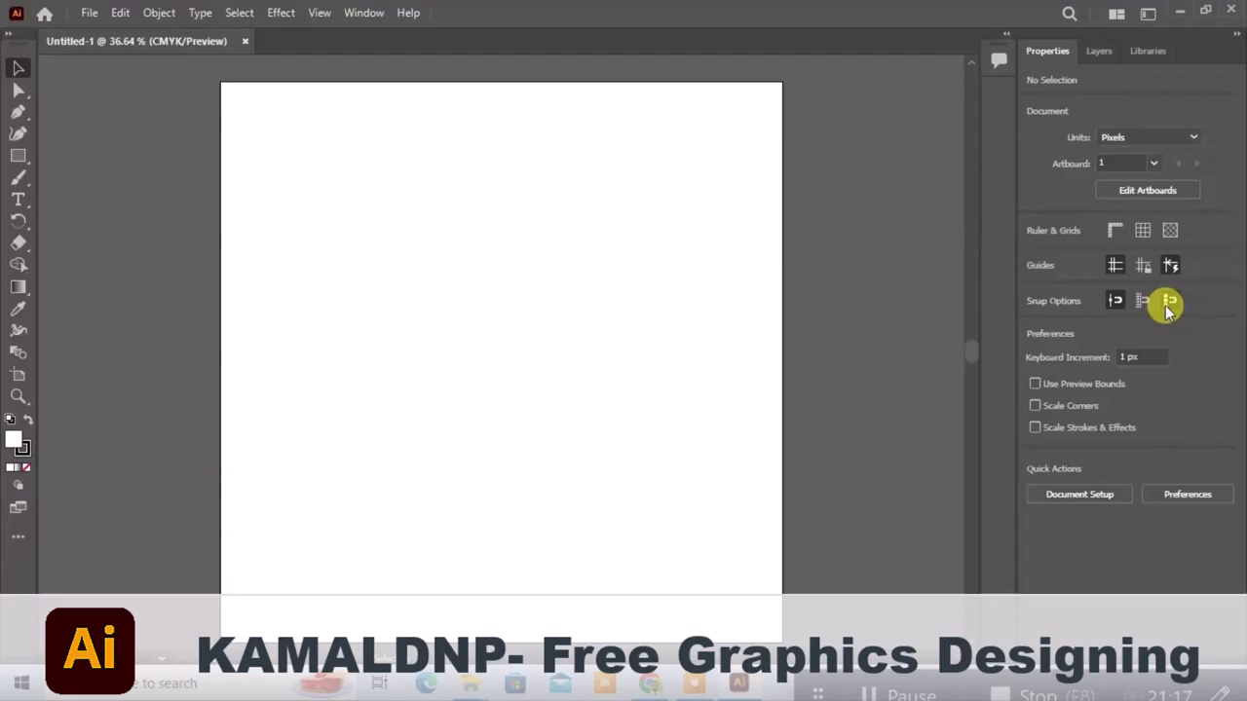
Toggle the third snapping button under Snap Options in the Properties panel
{"action": "left_click", "coordinate": [1170, 302]}
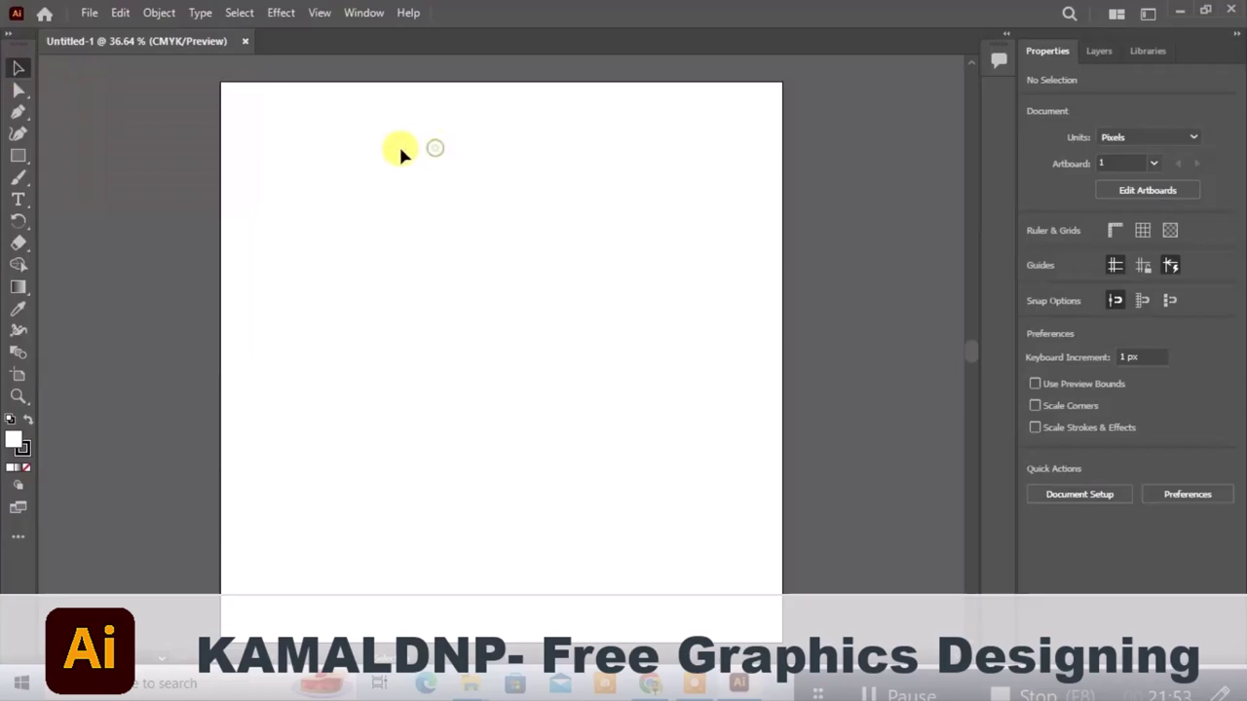
Draw a rectangle near the top of the artboard with the Rectangle tool
{"action": "left_click", "coordinate": [20, 93]}
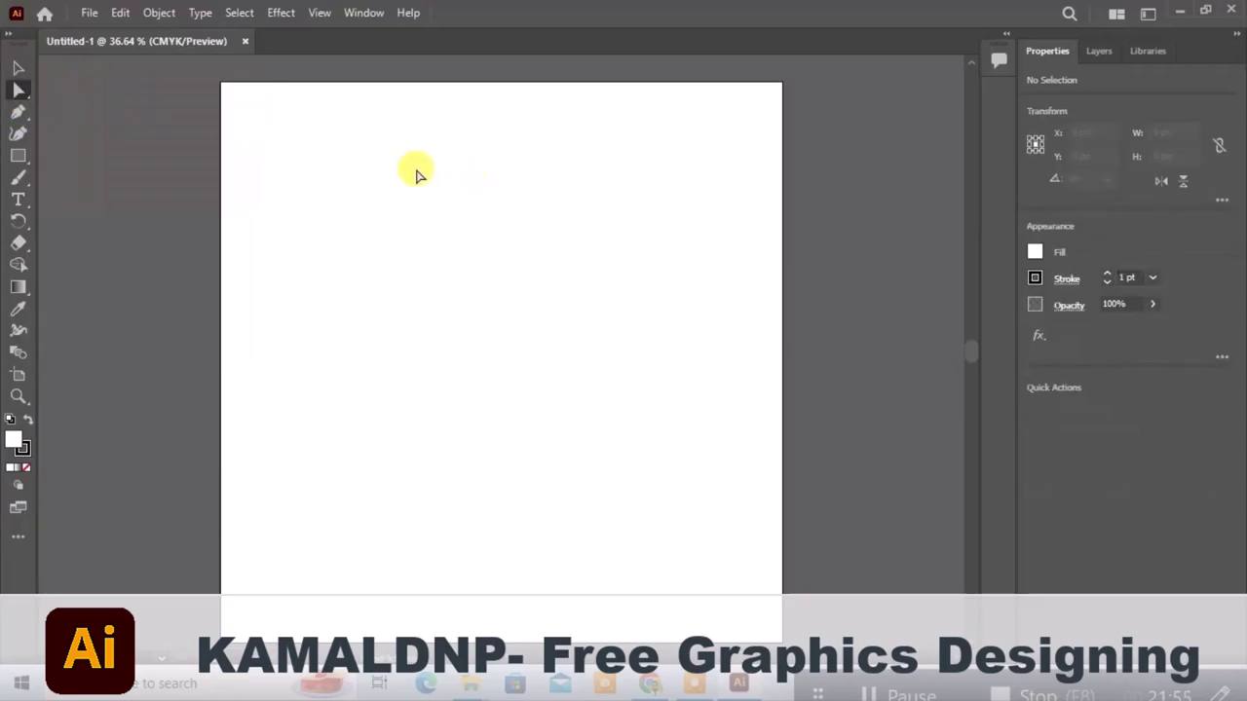
{"action": "left_click", "coordinate": [17, 155]}
{"action": "left_click_drag", "start_coordinate": [351, 166], "coordinate": [617, 350]}
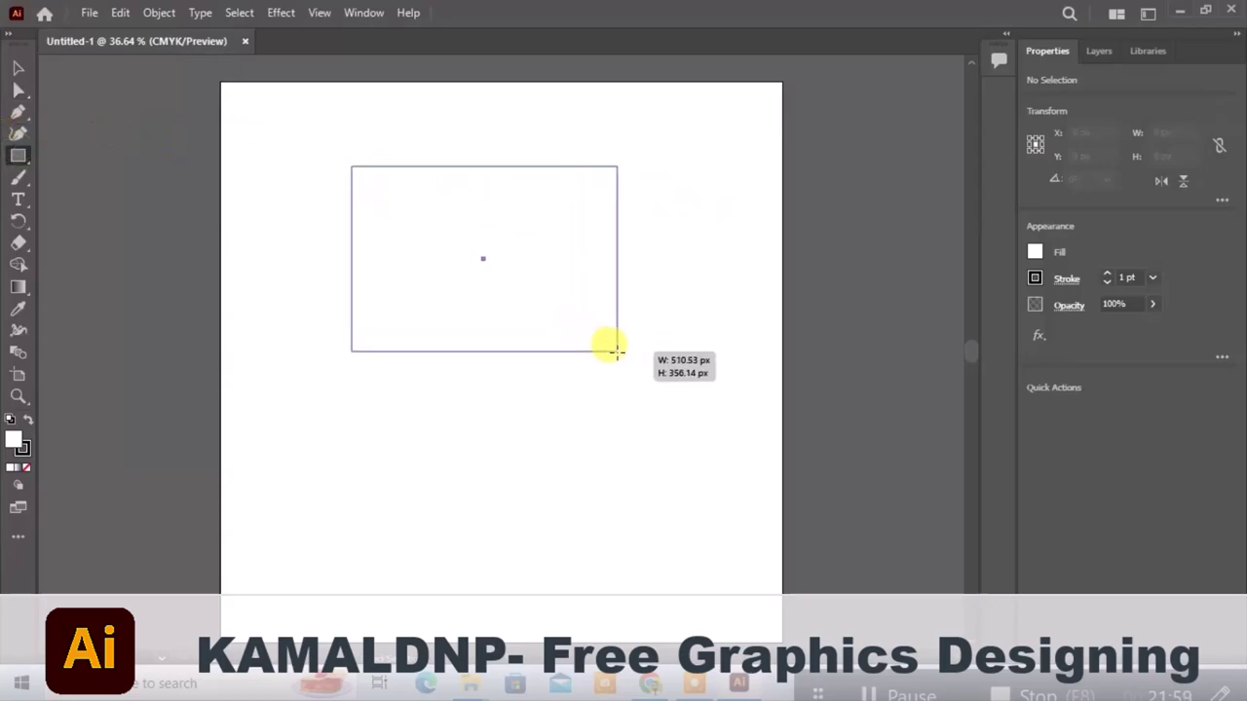
Move the rectangle, enlarge it from its top-right corner, and move it again
{"action": "left_click", "coordinate": [18, 67]}
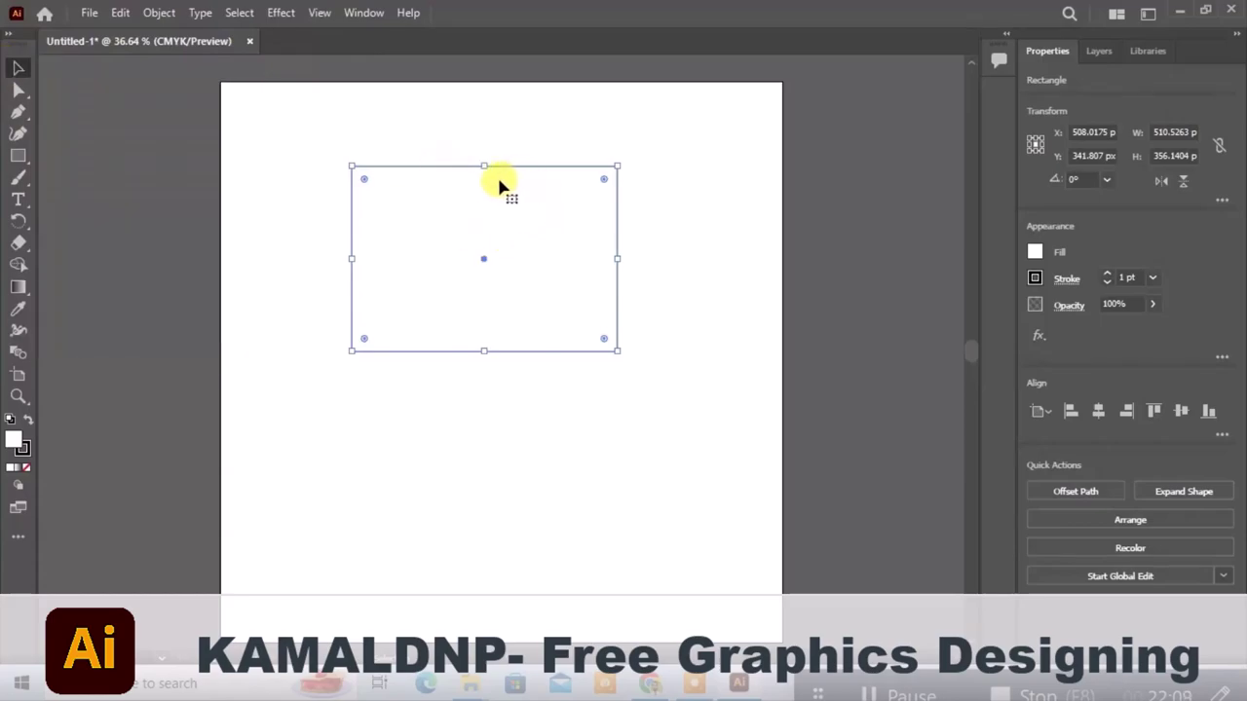
{"action": "left_click_drag", "start_coordinate": [499, 185], "coordinate": [573, 133]}
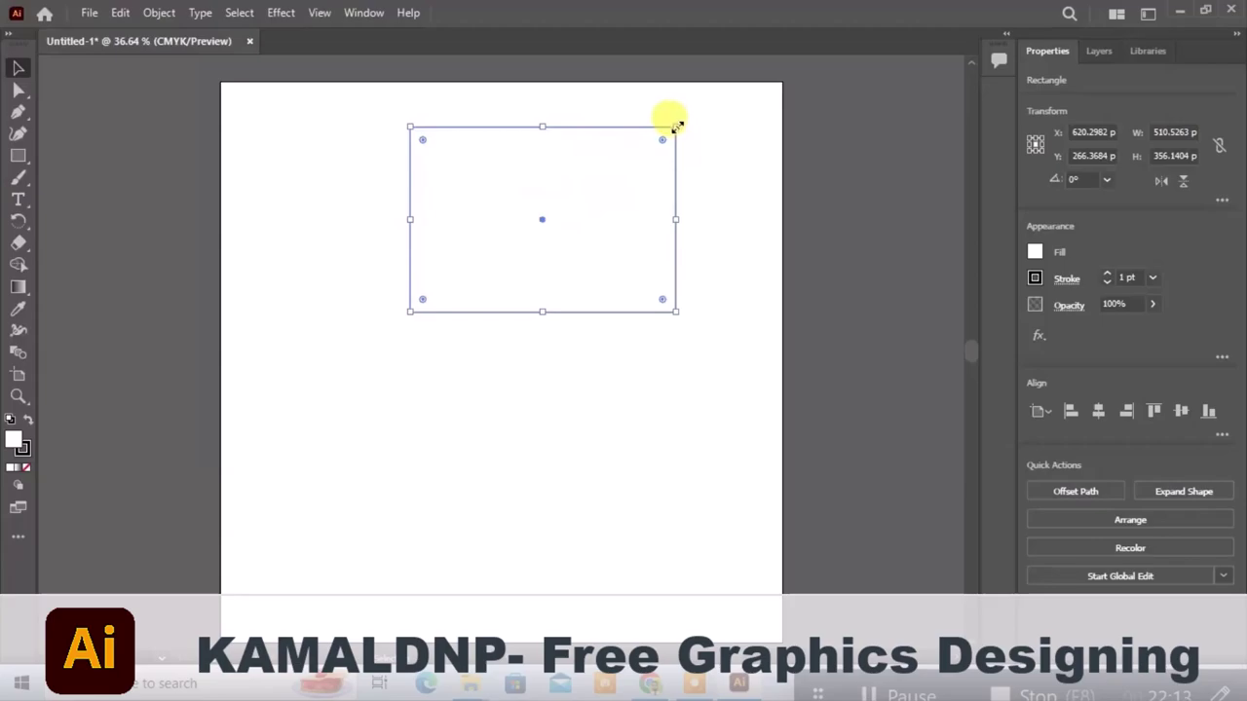
{"action": "mouse_move", "coordinate": [672, 122]}
{"action": "left_mouse_down"}
{"action": "mouse_move", "coordinate": [665, 139]}
{"action": "mouse_move", "coordinate": [687, 119]}
{"action": "left_mouse_up"}
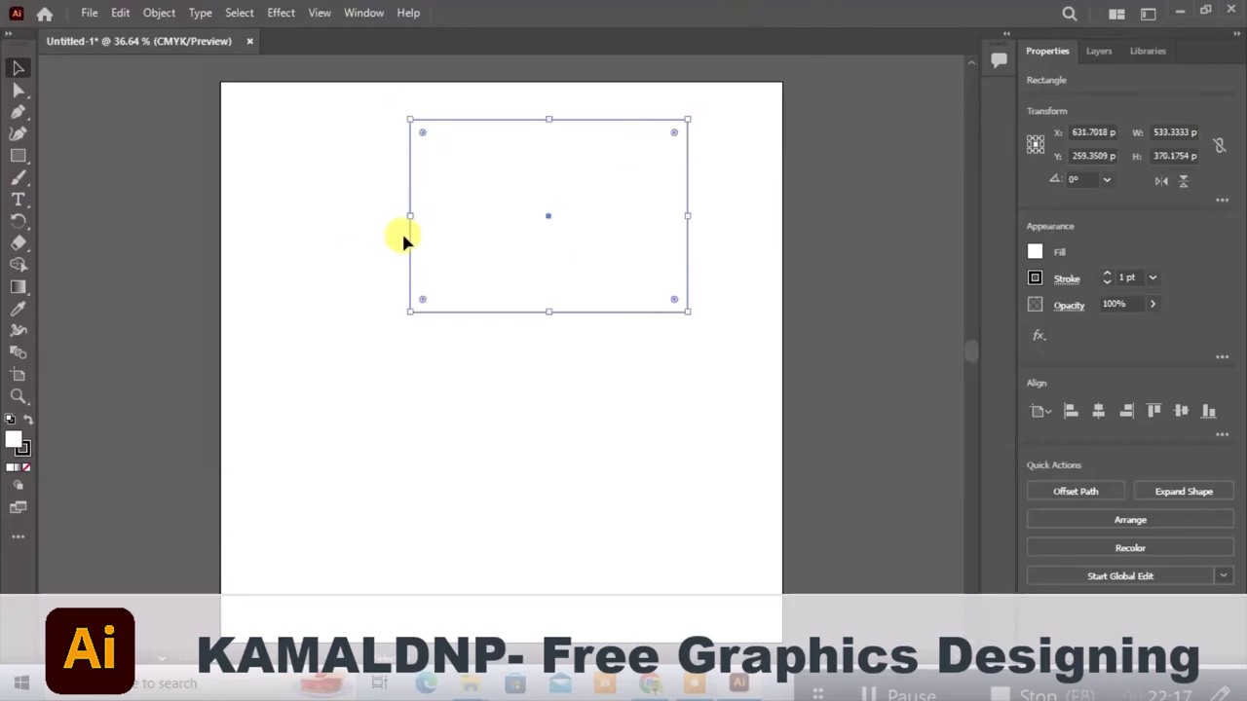
{"action": "mouse_move", "coordinate": [404, 238]}
{"action": "left_mouse_down"}
{"action": "mouse_move", "coordinate": [162, 241]}
{"action": "mouse_move", "coordinate": [465, 256]}
{"action": "mouse_move", "coordinate": [760, 251]}
{"action": "mouse_move", "coordinate": [473, 265]}
{"action": "left_mouse_up"}
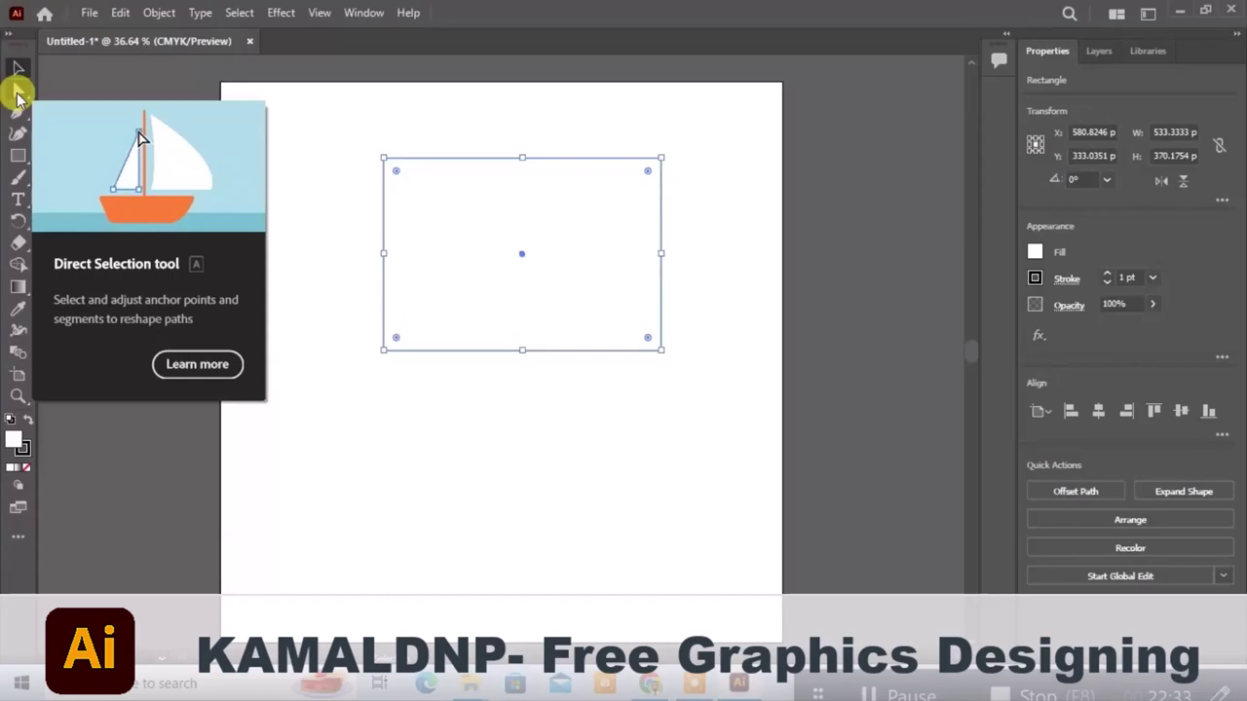
Drag the rectangle's corner widgets to round two opposite corners into a leaf shape
{"action": "left_click", "coordinate": [17, 94]}
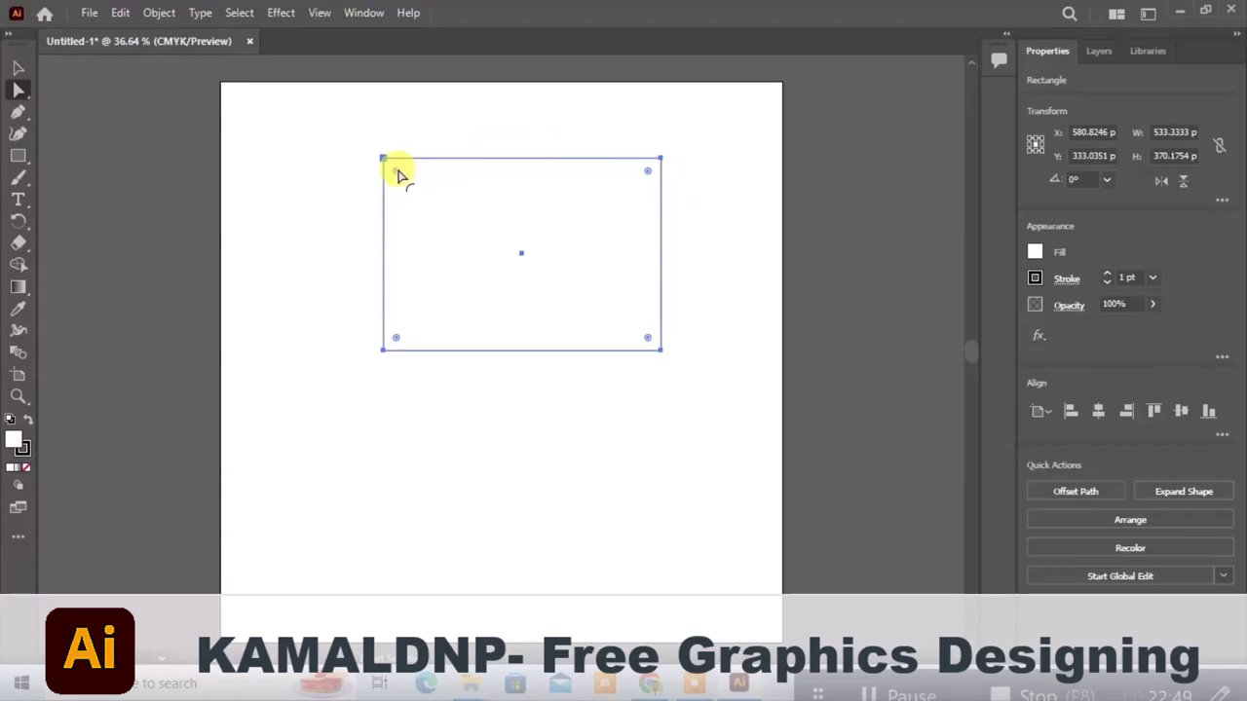
{"action": "left_click_drag", "start_coordinate": [399, 174], "coordinate": [599, 437]}
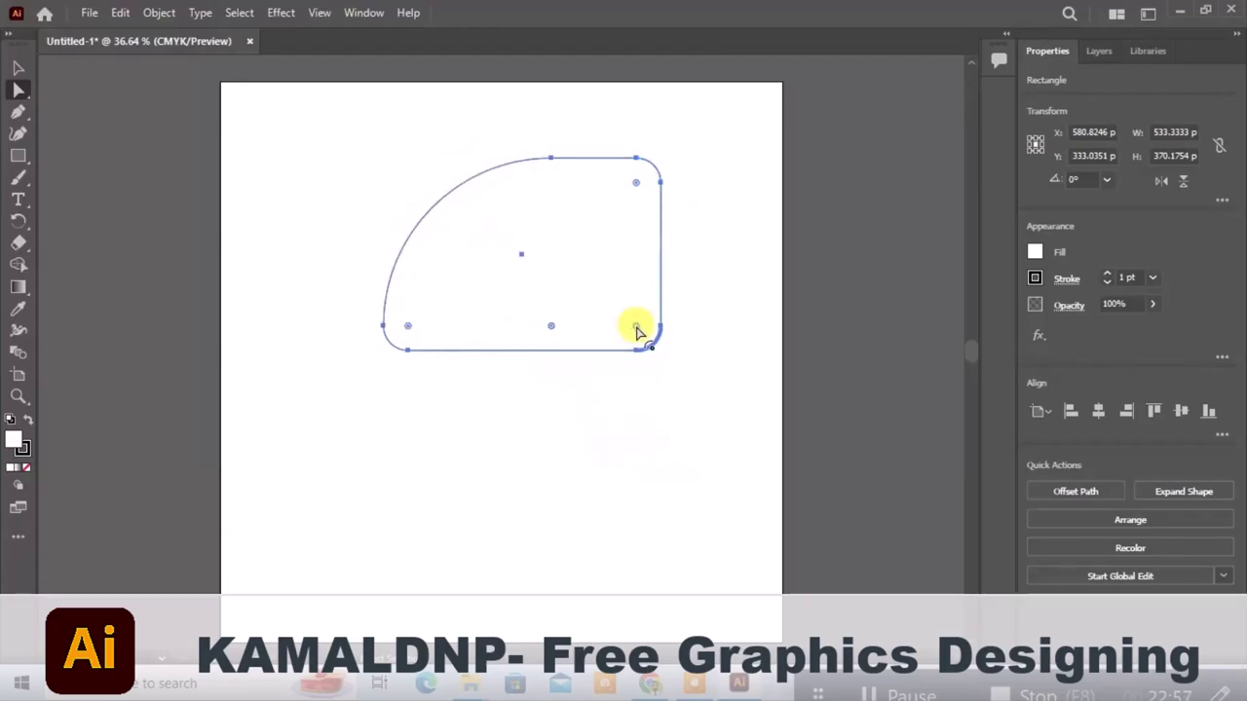
{"action": "mouse_move", "coordinate": [635, 329]}
{"action": "left_mouse_down"}
{"action": "mouse_move", "coordinate": [557, 279]}
{"action": "mouse_move", "coordinate": [399, 111]}
{"action": "left_mouse_up"}
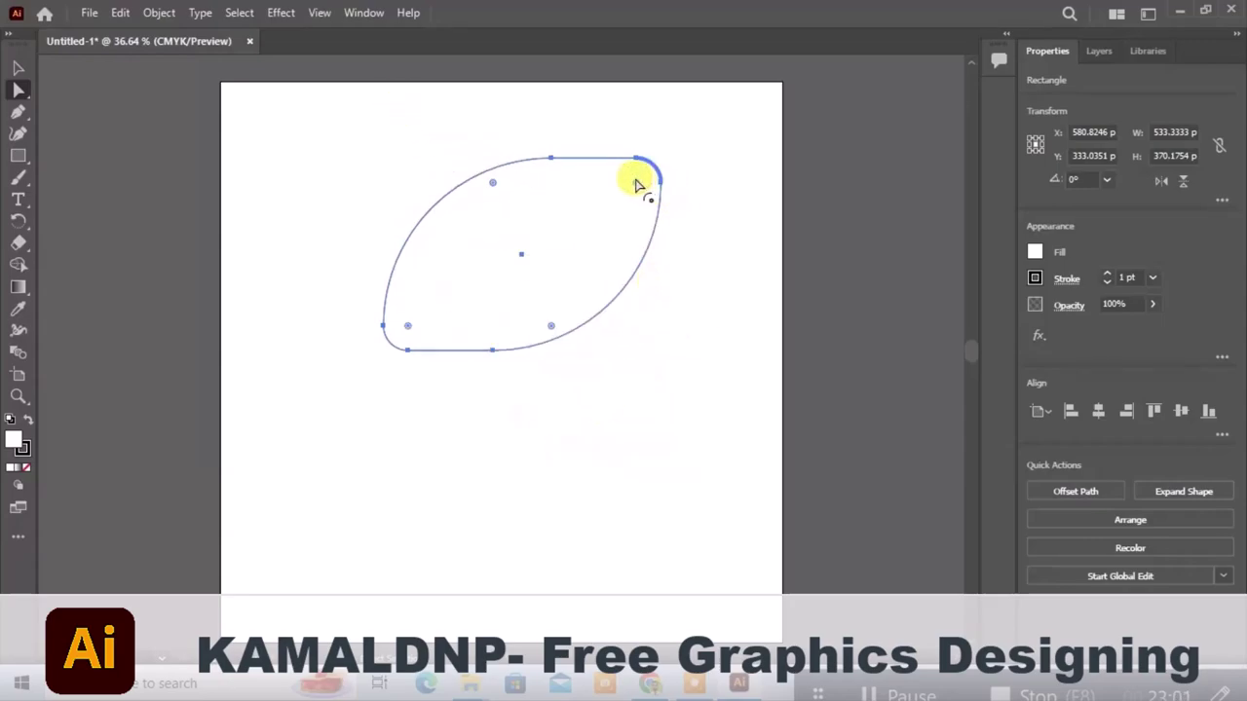
{"action": "mouse_move", "coordinate": [633, 187]}
{"action": "left_mouse_down"}
{"action": "mouse_move", "coordinate": [515, 293]}
{"action": "mouse_move", "coordinate": [708, 126]}
{"action": "left_mouse_up"}
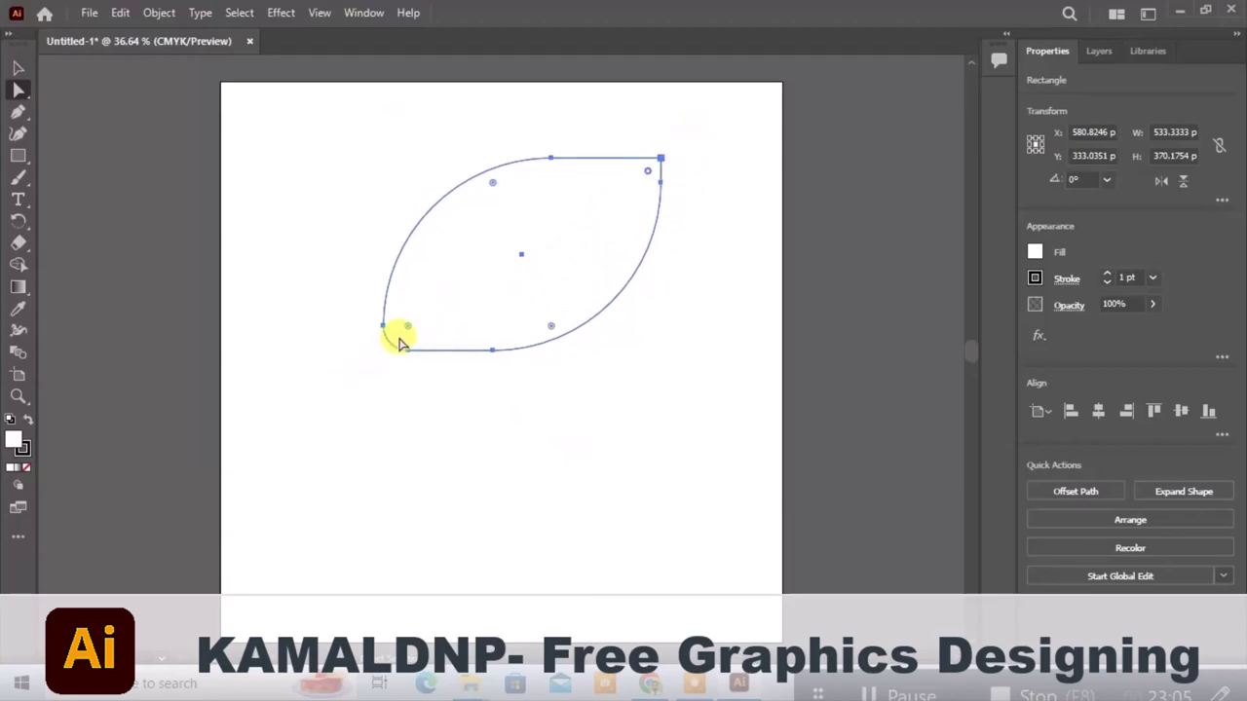
{"action": "left_click_drag", "start_coordinate": [409, 329], "coordinate": [341, 380]}
{"action": "left_click", "coordinate": [292, 189]}
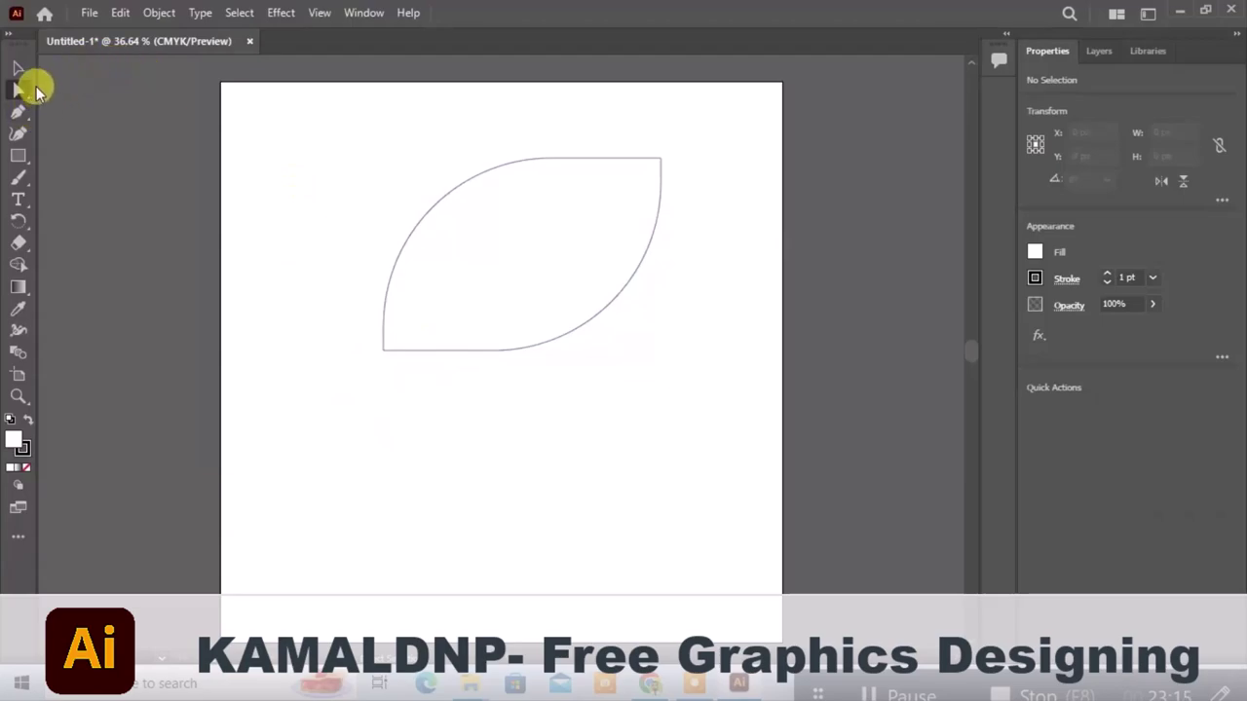
Undo the corner edits back to the plain rectangle and remove it
{"action": "key", "text": "ctrl+z"}
{"action": "key", "text": "ctrl+z"}
{"action": "key", "text": "ctrl+z"}
{"action": "key", "text": "ctrl+z"}
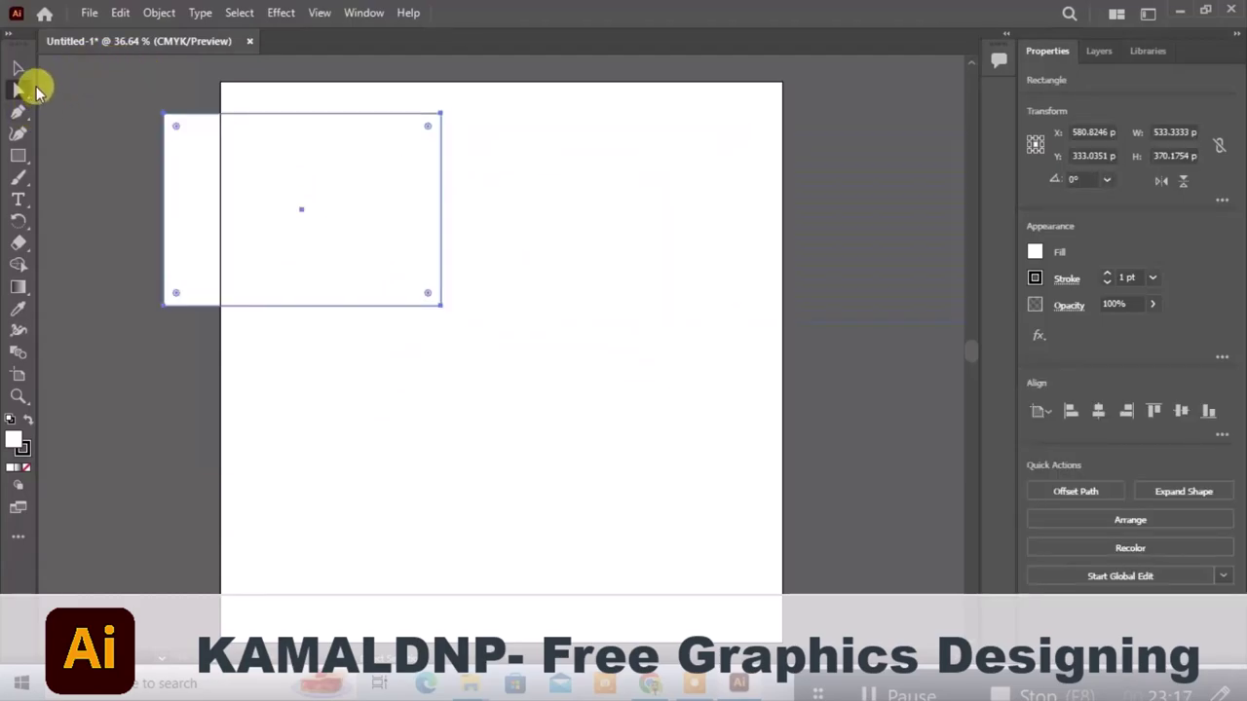
{"action": "key", "text": "ctrl+z"}
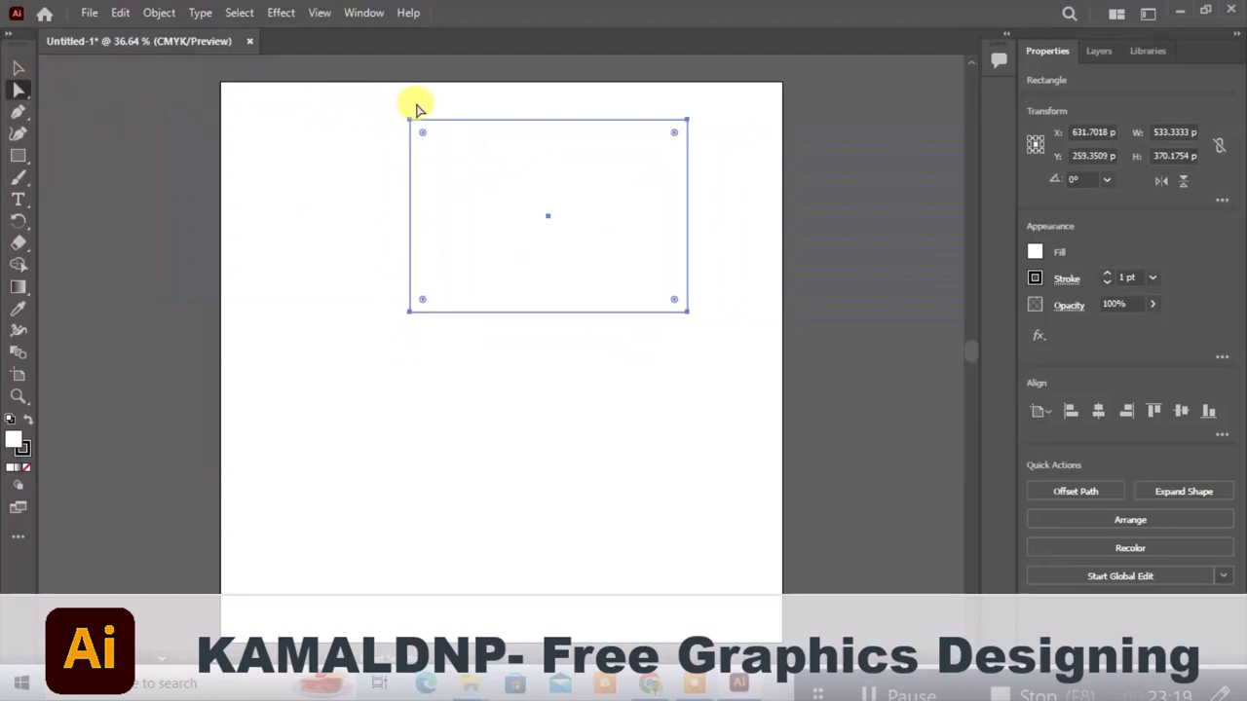
{"action": "key", "text": "ctrl+z"}
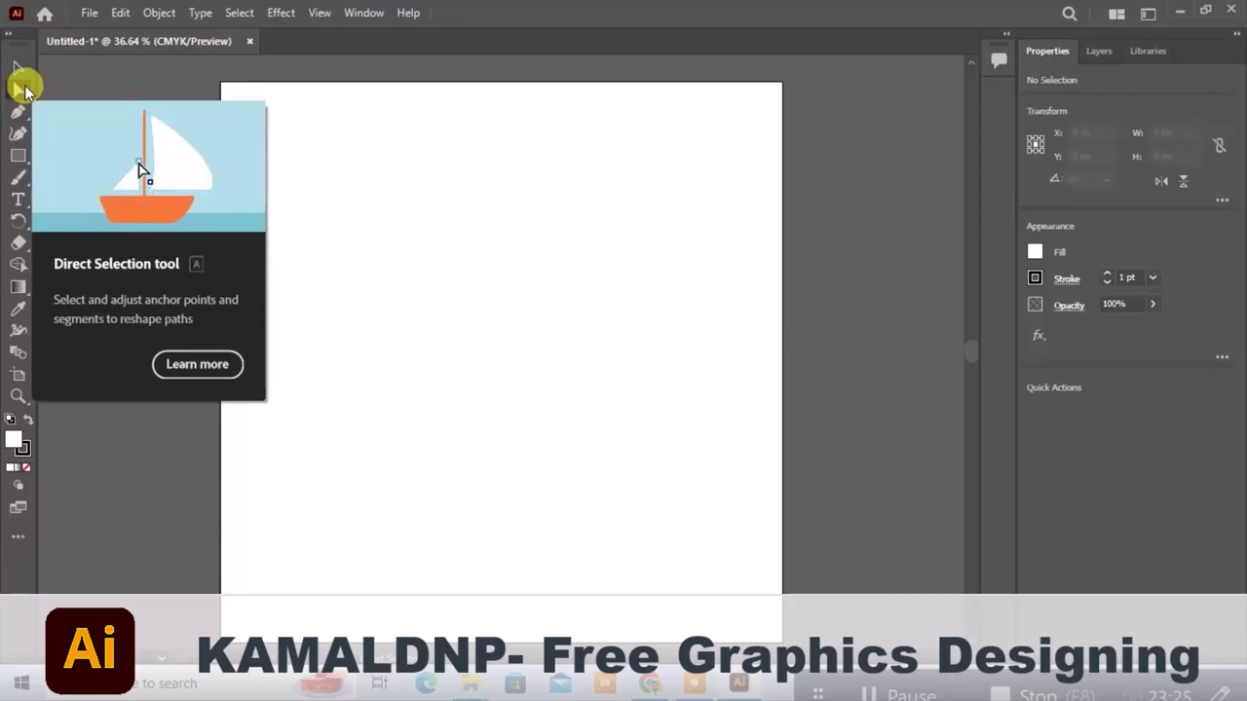
{"action": "left_click", "coordinate": [18, 156]}
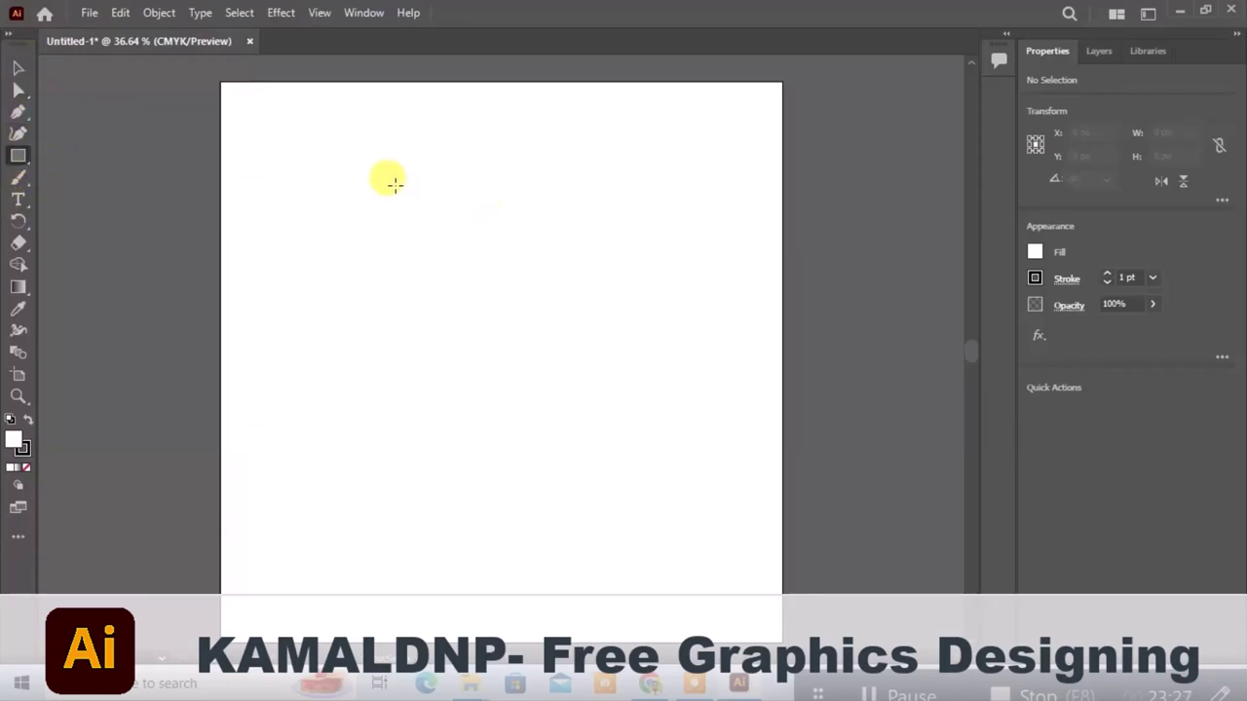
Draw a roughly 328 × 328 px square and move it up and right with Direct Selection
{"action": "left_click_drag", "start_coordinate": [391, 181], "coordinate": [561, 348]}
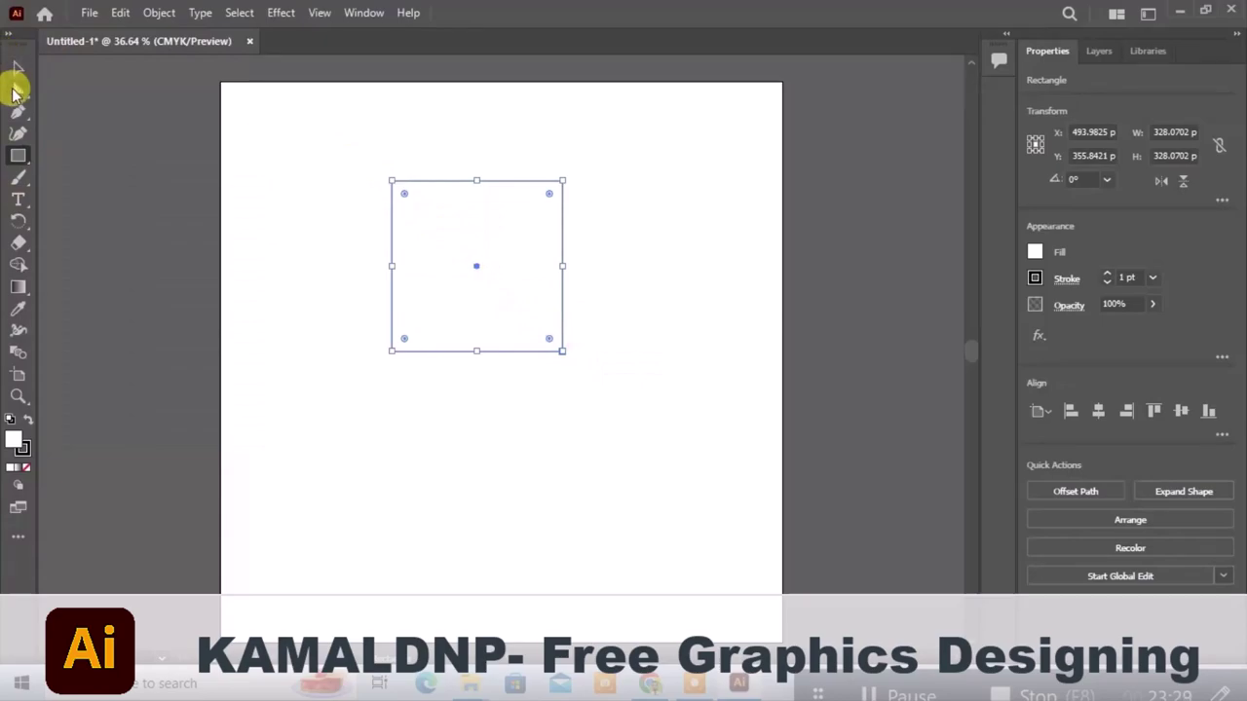
{"action": "right_click", "coordinate": [14, 92]}
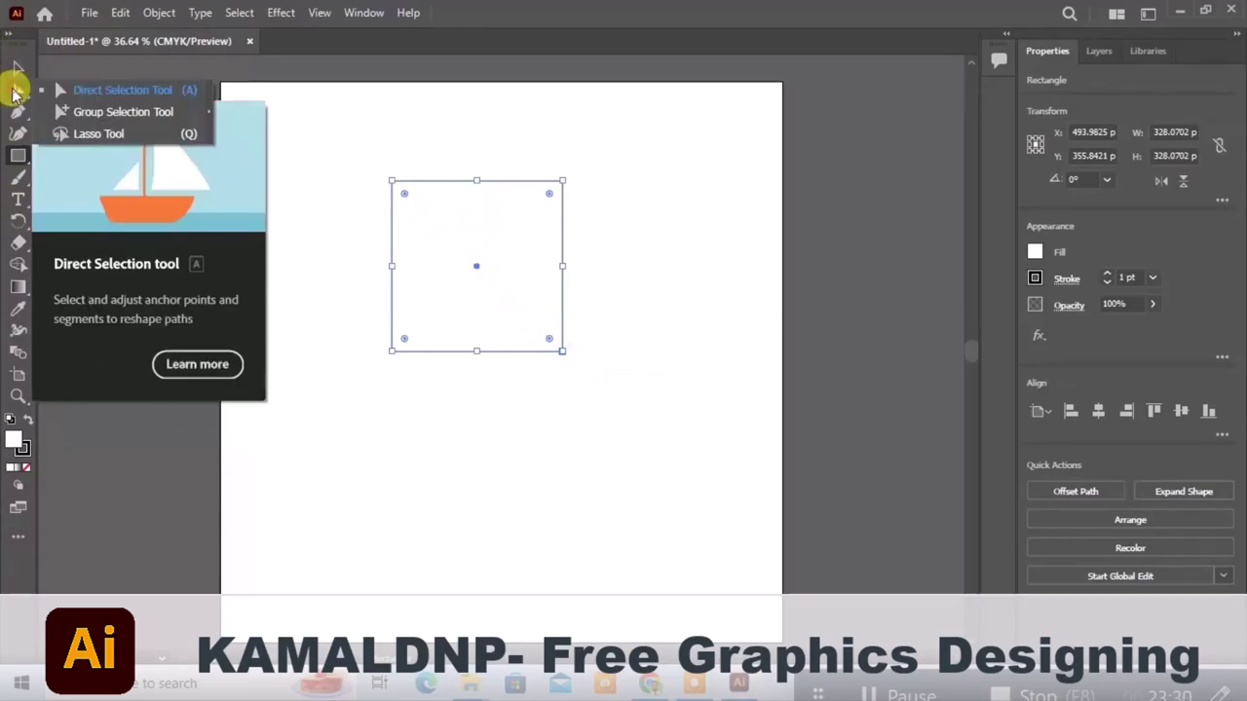
{"action": "left_click", "coordinate": [103, 111]}
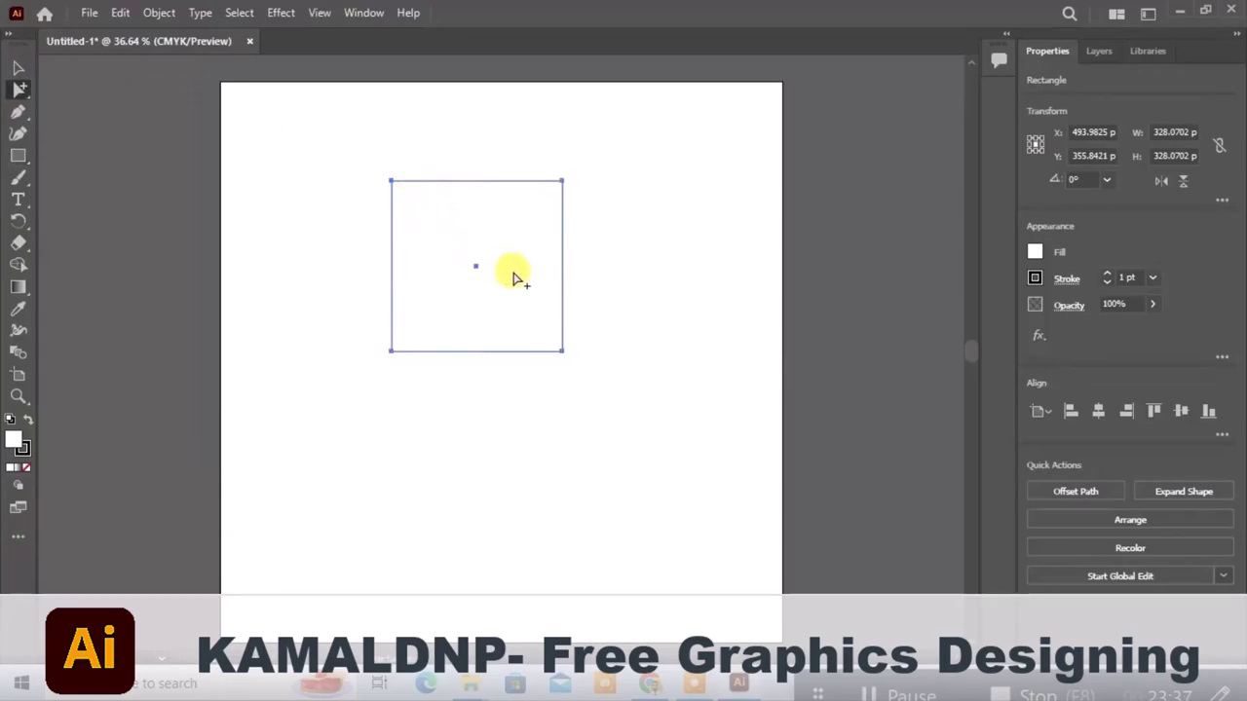
{"action": "left_click_drag", "start_coordinate": [473, 190], "coordinate": [515, 159]}
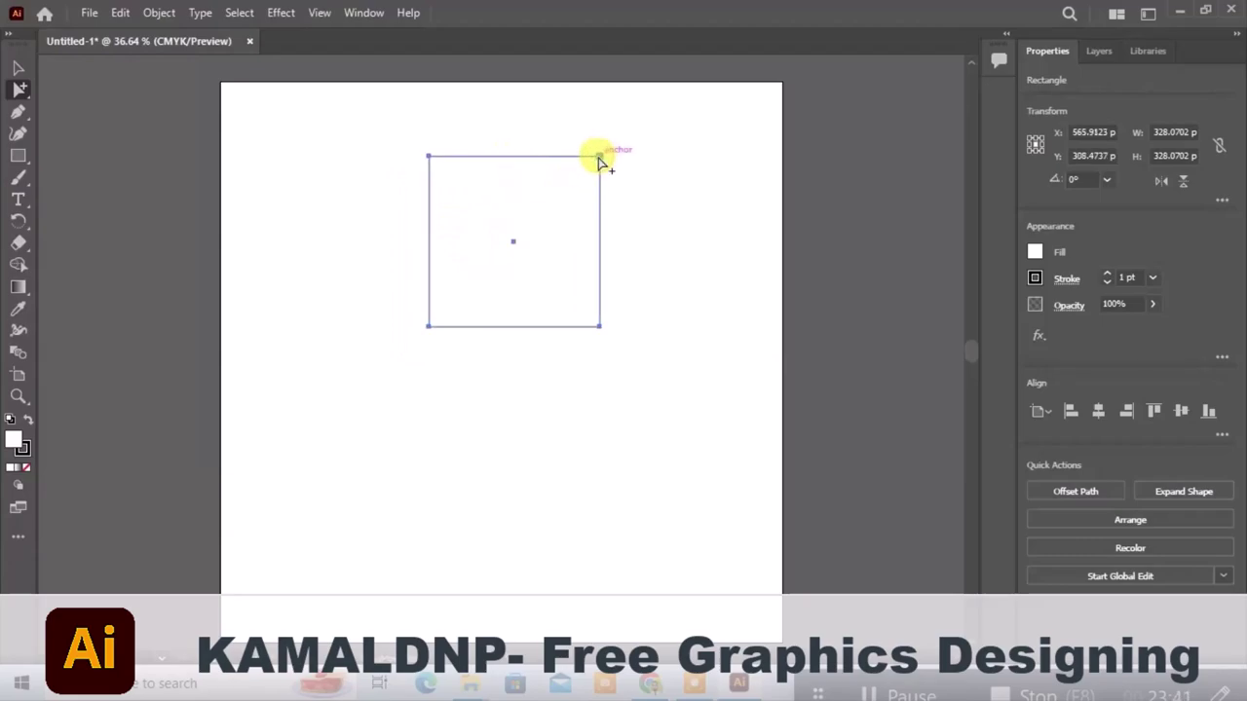
{"action": "mouse_move", "coordinate": [598, 159]}
{"action": "left_mouse_down"}
{"action": "mouse_move", "coordinate": [584, 179]}
{"action": "mouse_move", "coordinate": [622, 156]}
{"action": "left_mouse_up"}
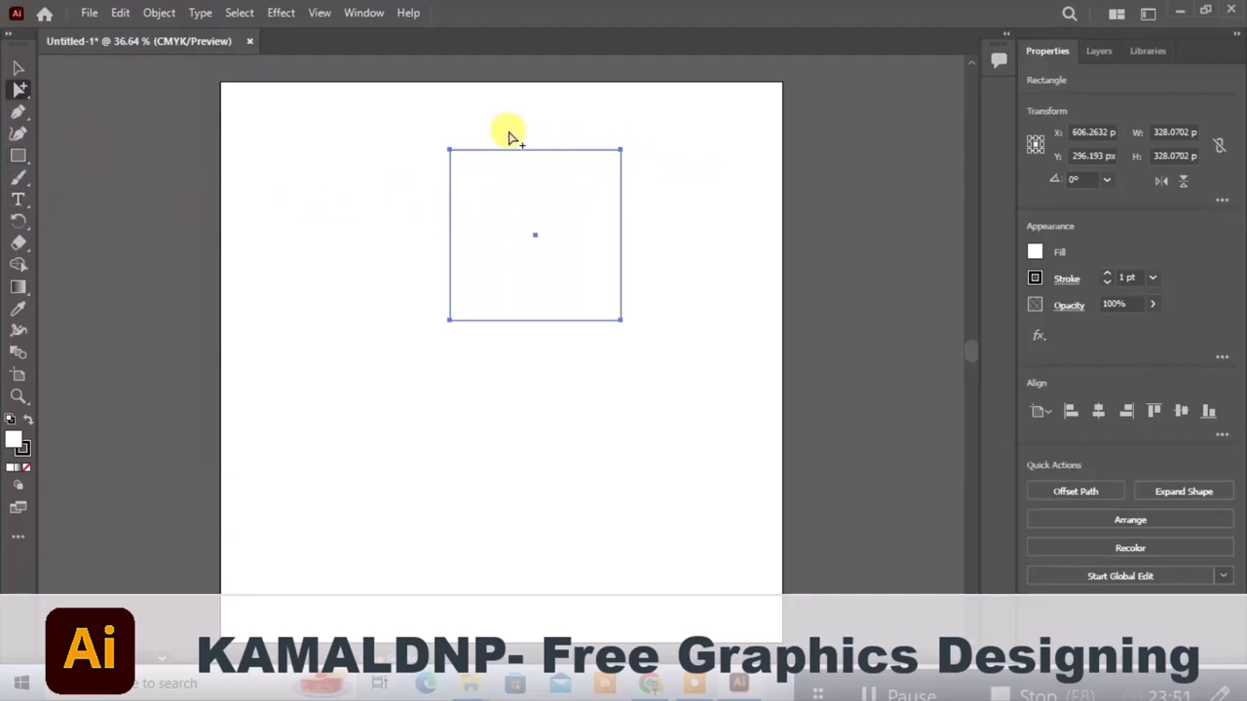
Draw three progressively smaller rectangles nested inside the square
{"action": "left_click", "coordinate": [17, 155]}
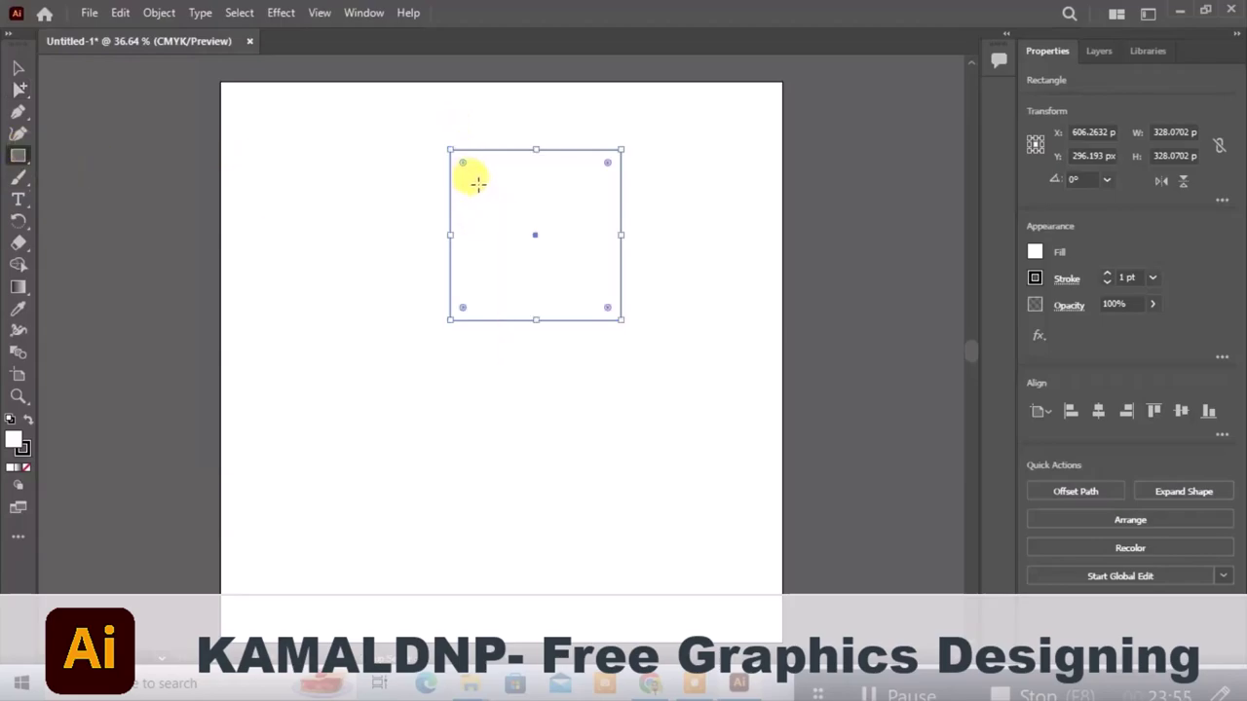
{"action": "left_click_drag", "start_coordinate": [473, 181], "coordinate": [585, 293]}
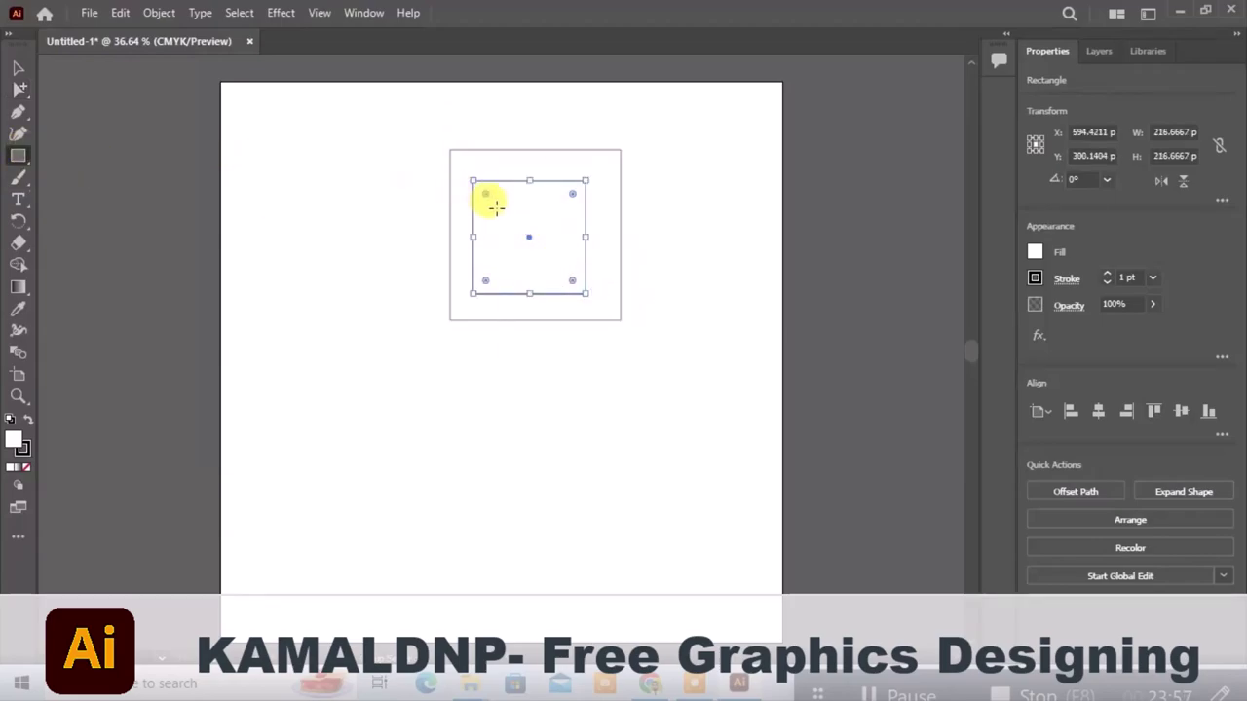
{"action": "left_click_drag", "start_coordinate": [496, 207], "coordinate": [561, 273]}
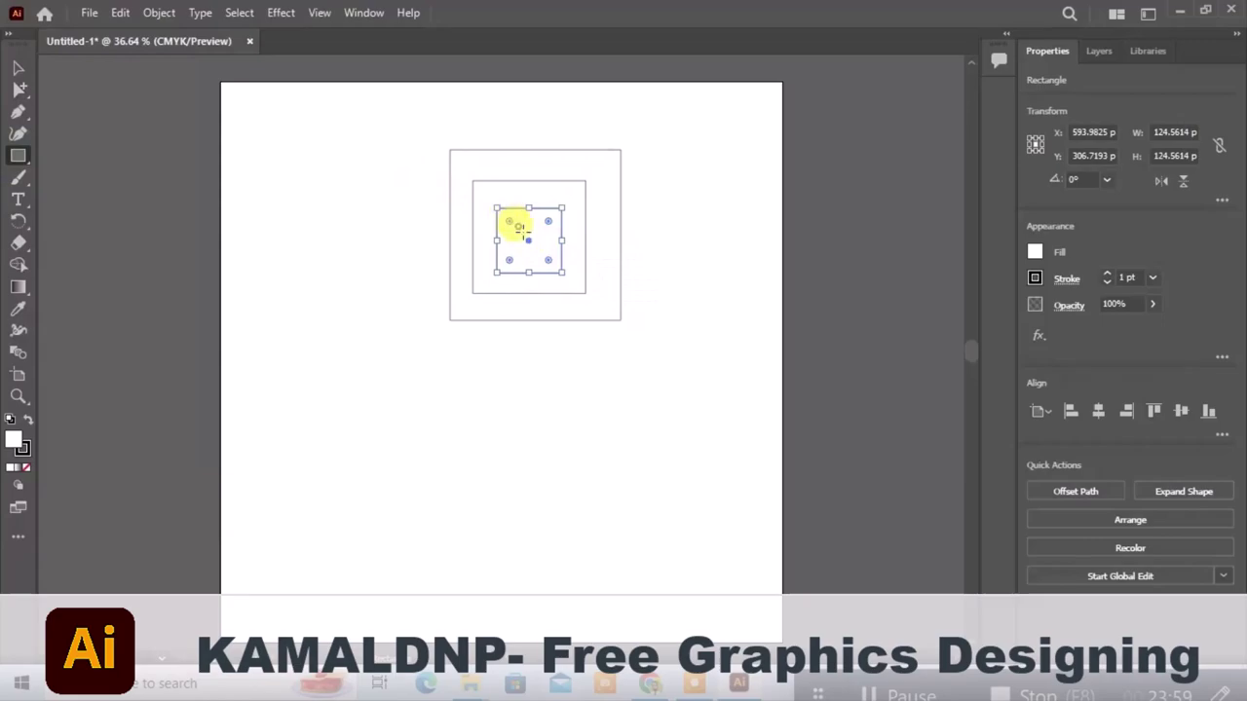
{"action": "left_click_drag", "start_coordinate": [516, 223], "coordinate": [543, 259]}
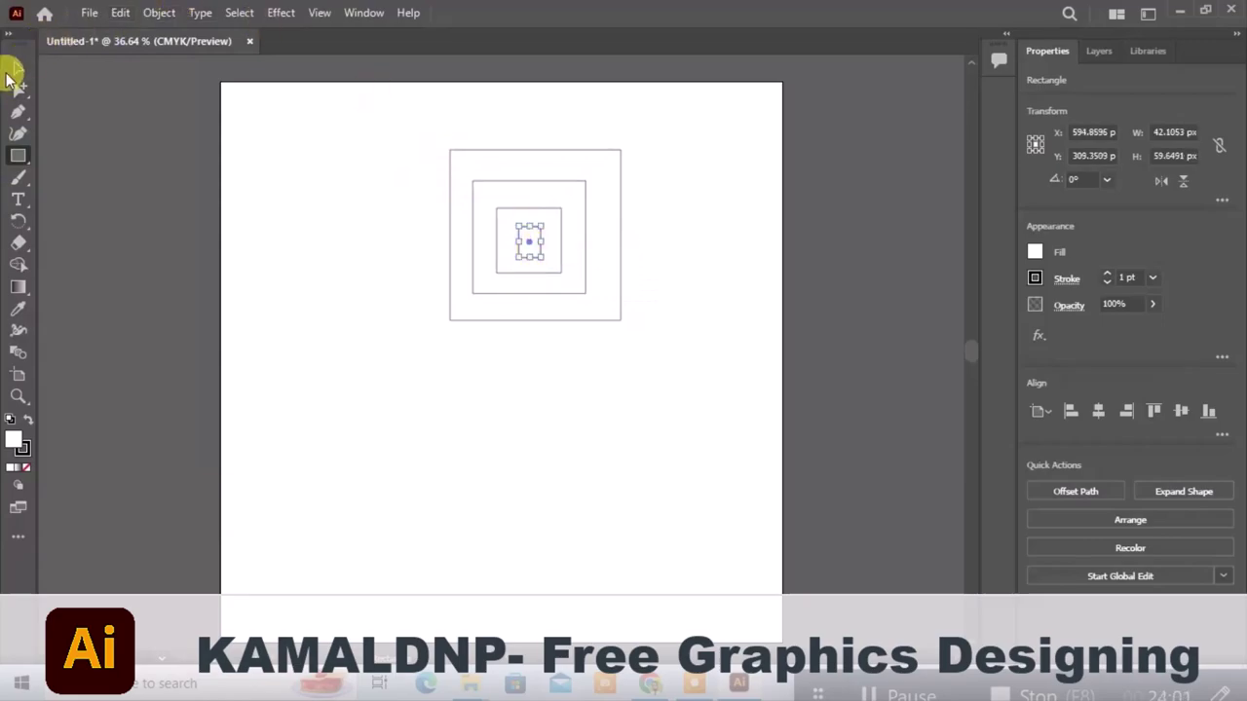
Marquee-select the nested rectangles and shift them left, undoing a stray move of the outer square
{"action": "left_click", "coordinate": [20, 87]}
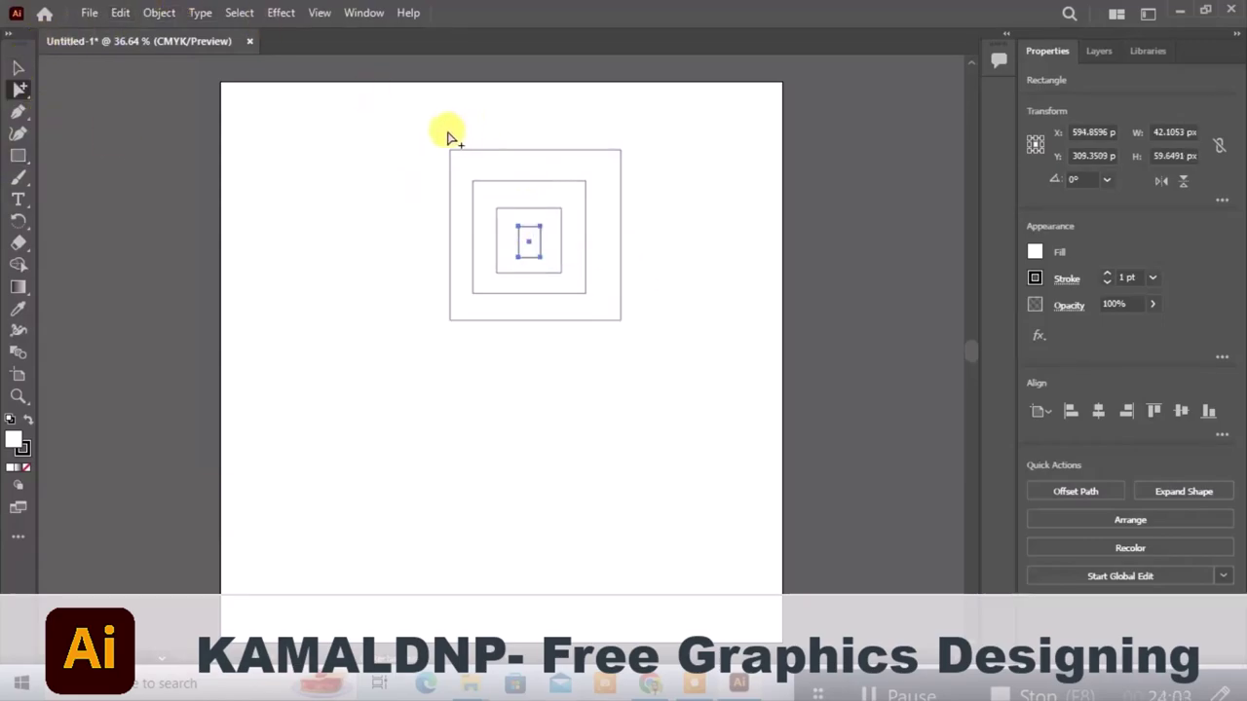
{"action": "left_click_drag", "start_coordinate": [449, 138], "coordinate": [624, 372]}
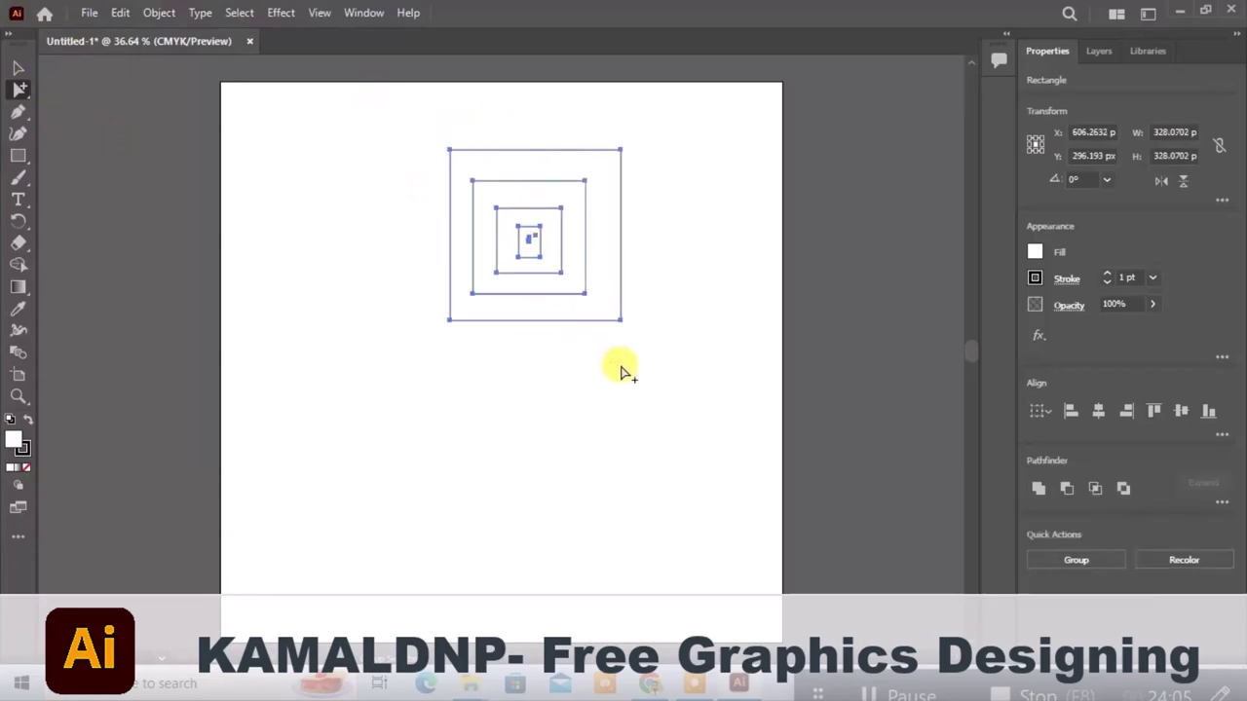
{"action": "mouse_move", "coordinate": [563, 317]}
{"action": "left_mouse_down"}
{"action": "mouse_move", "coordinate": [575, 269]}
{"action": "mouse_move", "coordinate": [625, 223]}
{"action": "left_mouse_up"}
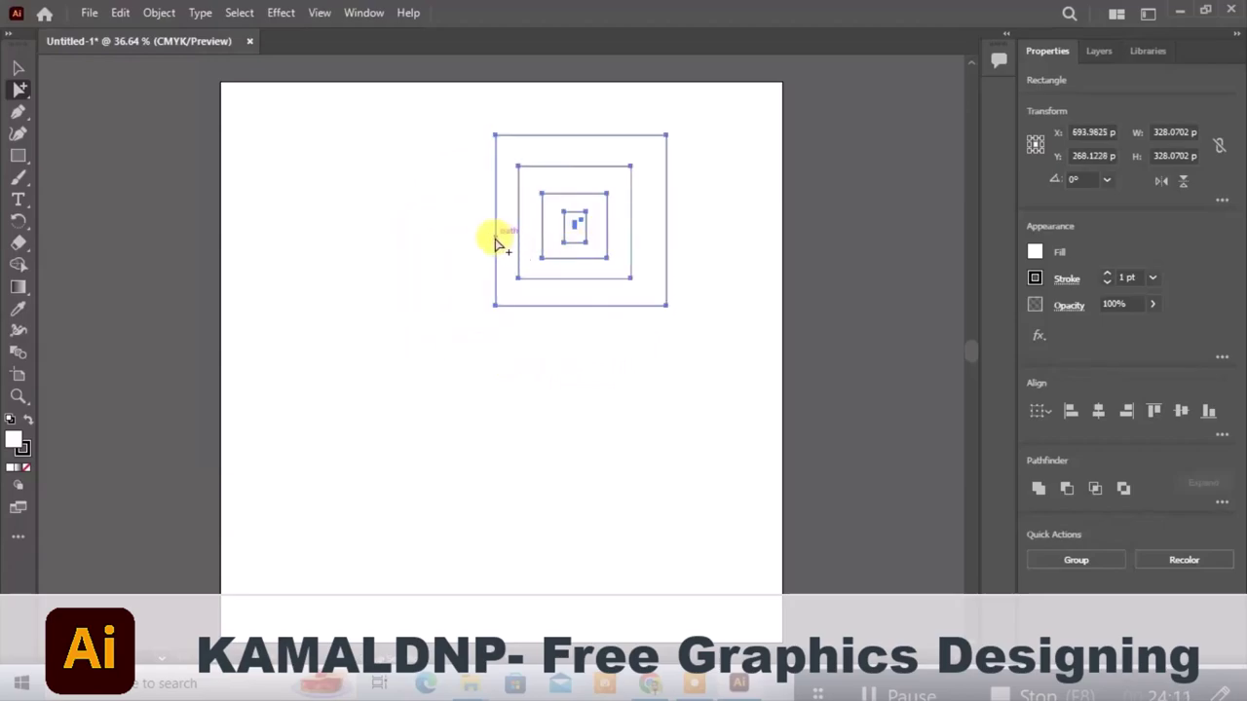
{"action": "left_click_drag", "start_coordinate": [496, 242], "coordinate": [446, 243]}
{"action": "left_click", "coordinate": [474, 345]}
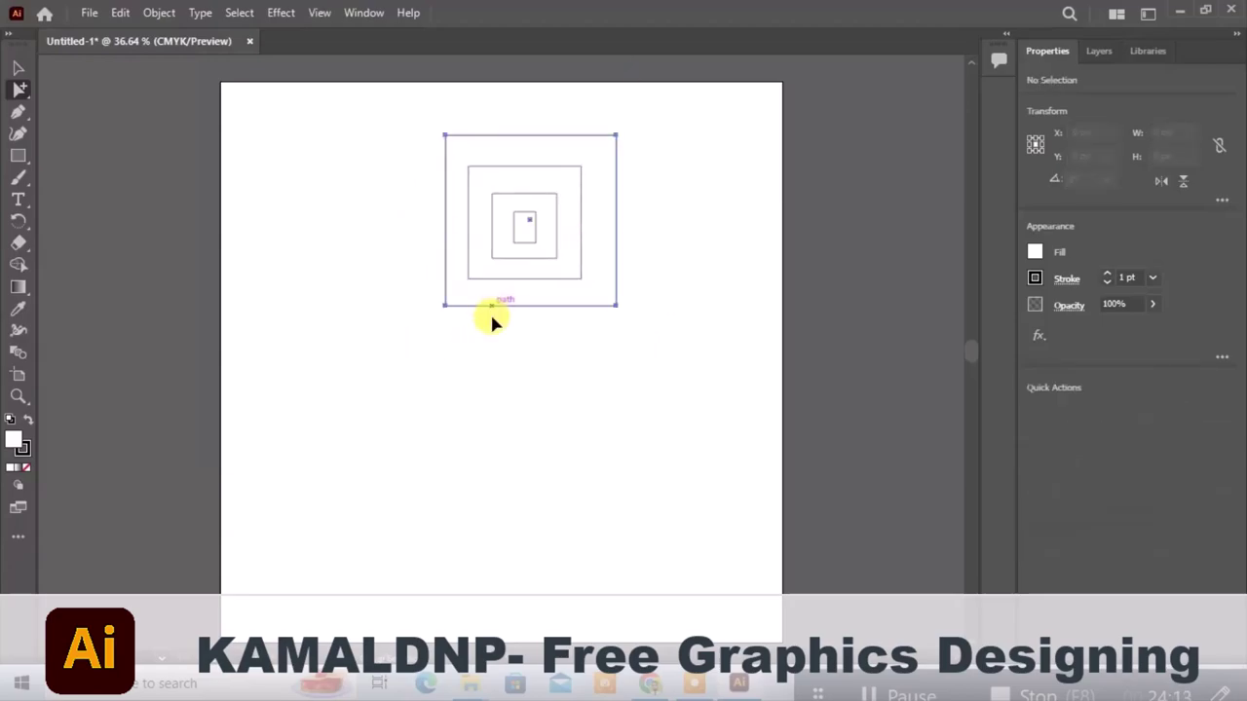
{"action": "left_click_drag", "start_coordinate": [492, 317], "coordinate": [498, 397]}
{"action": "key", "text": "ctrl+z"}
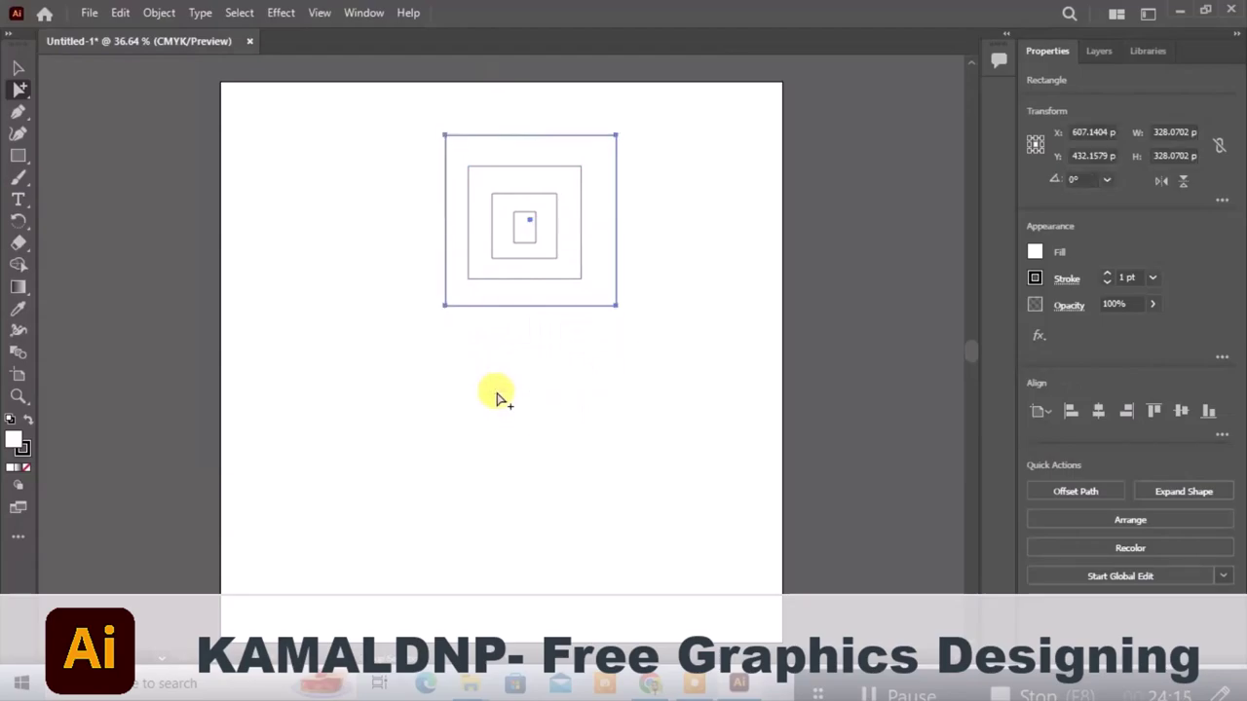
Reselect all four rectangles and move them left, then right and down
{"action": "left_click_drag", "start_coordinate": [426, 86], "coordinate": [658, 352]}
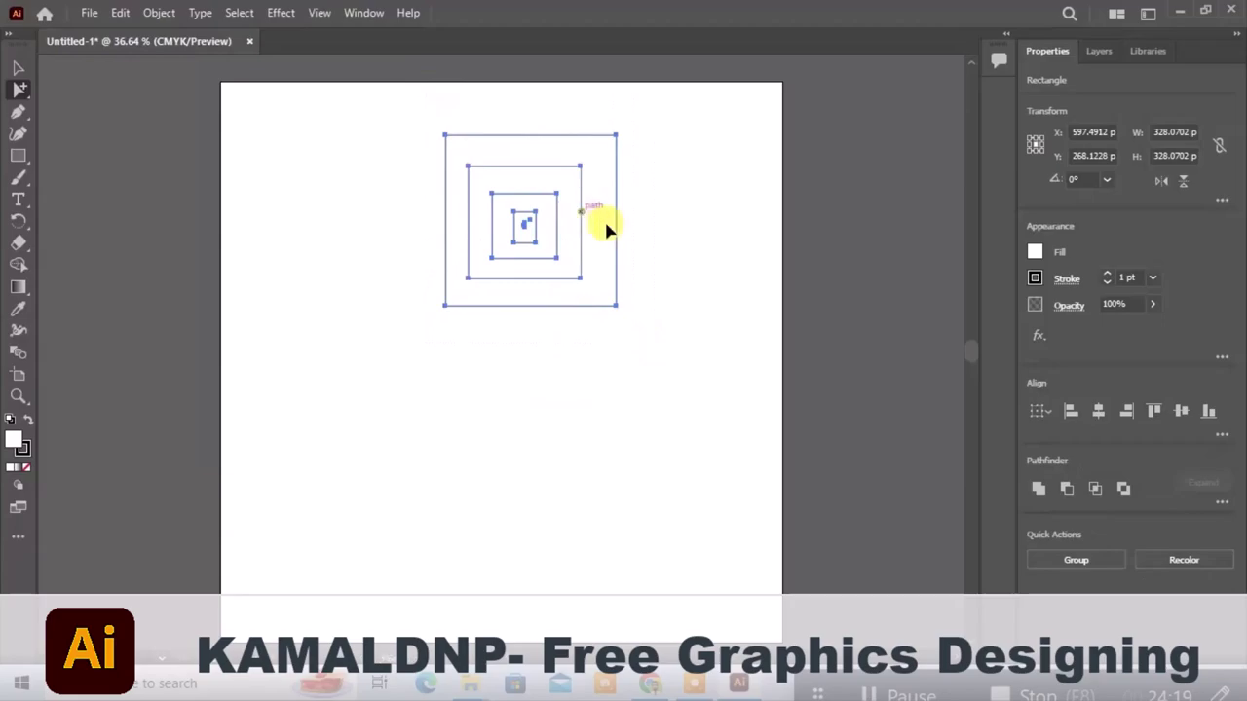
{"action": "left_click_drag", "start_coordinate": [604, 226], "coordinate": [499, 233]}
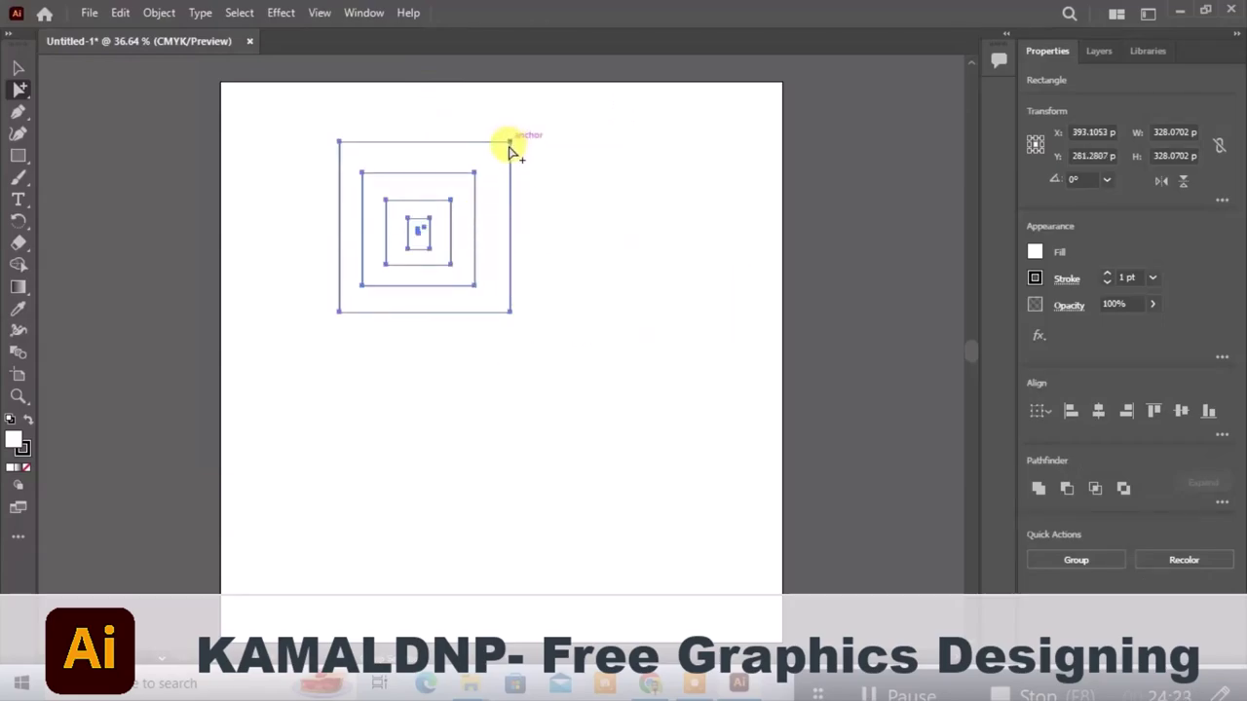
{"action": "left_click_drag", "start_coordinate": [508, 142], "coordinate": [550, 158]}
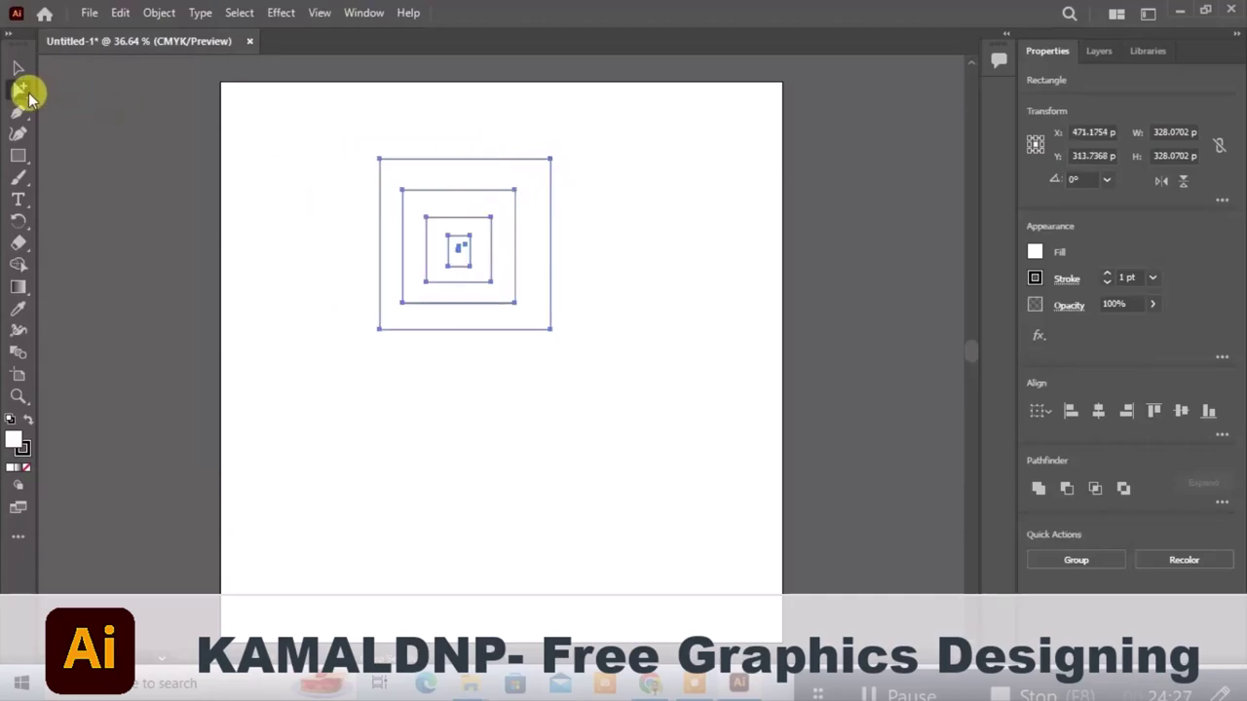
{"action": "left_click_drag", "start_coordinate": [29, 97], "coordinate": [83, 133]}
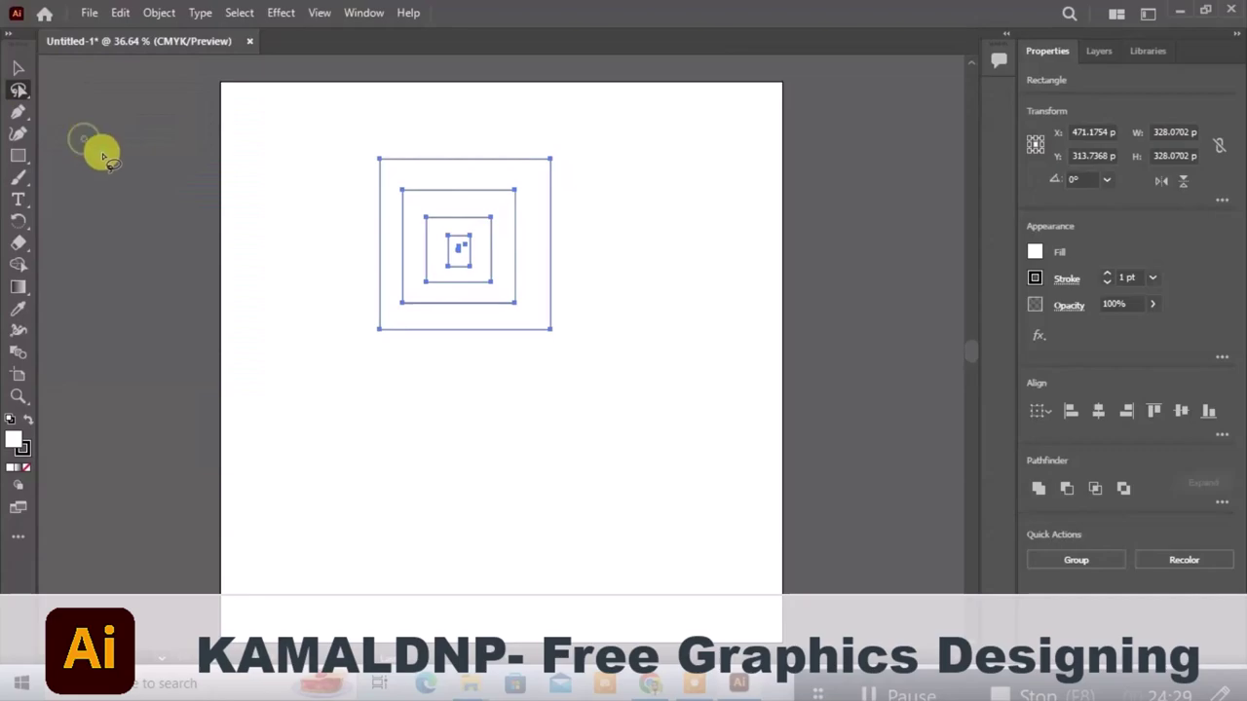
Lasso-select the corner anchor points of the nested squares, retrying after clearing the selection
{"action": "mouse_move", "coordinate": [448, 146]}
{"action": "left_mouse_down"}
{"action": "mouse_move", "coordinate": [508, 107]}
{"action": "mouse_move", "coordinate": [387, 136]}
{"action": "left_mouse_up"}
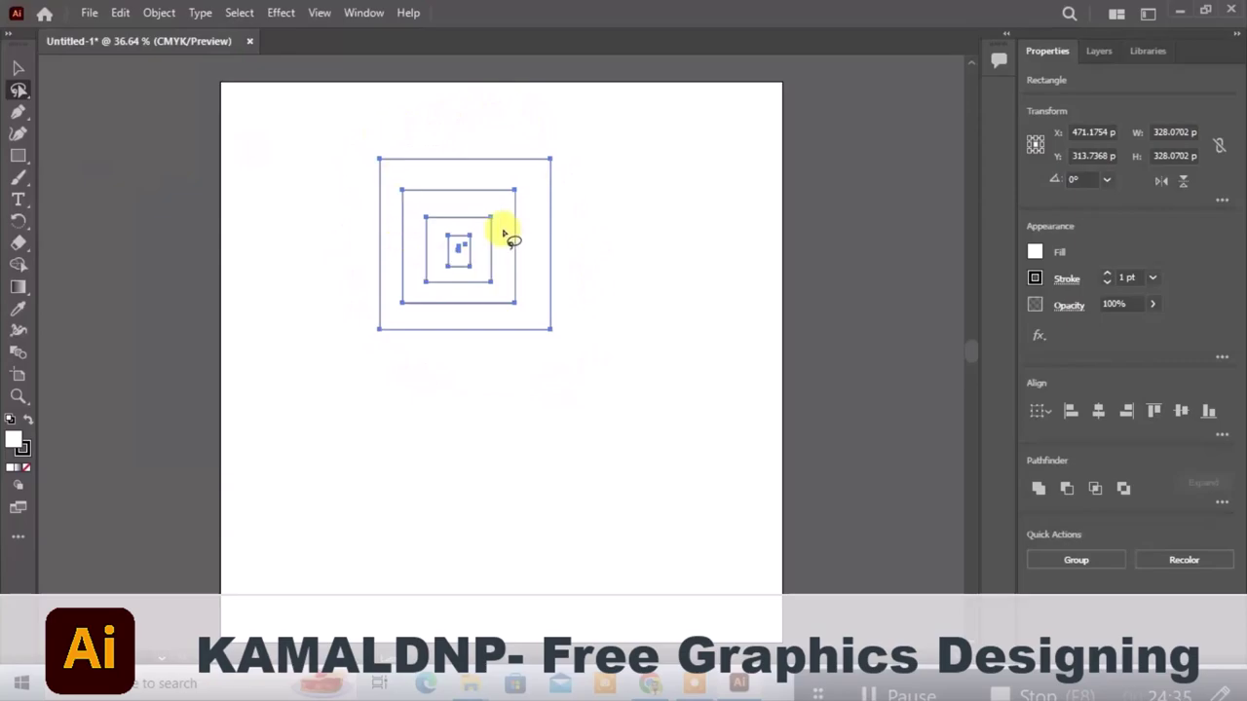
{"action": "left_click", "coordinate": [17, 67]}
{"action": "left_click", "coordinate": [418, 159]}
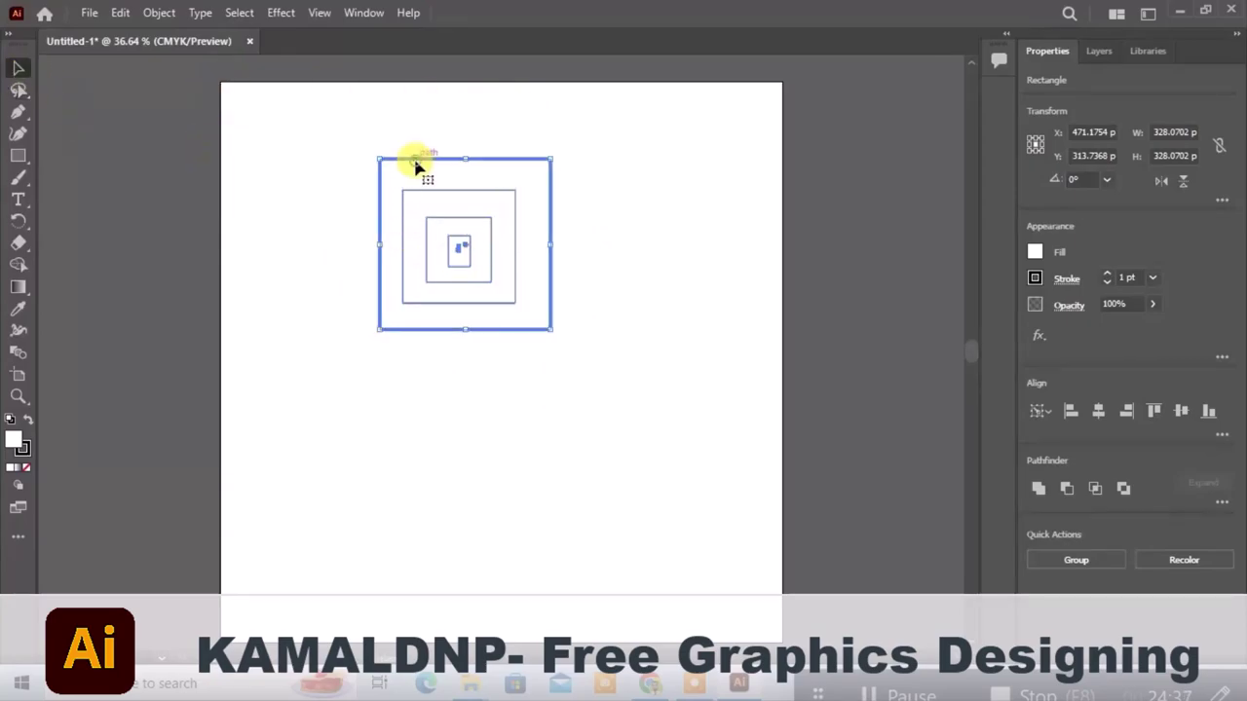
{"action": "left_click", "coordinate": [535, 118]}
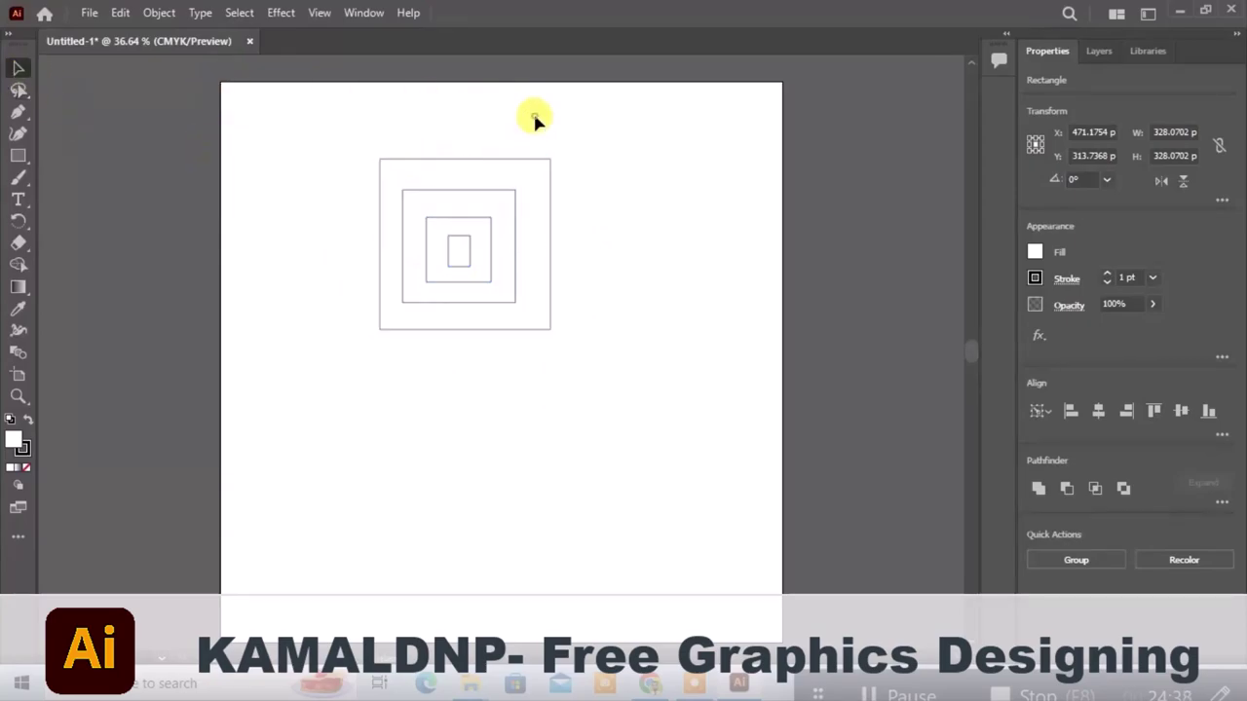
{"action": "left_click", "coordinate": [19, 89]}
{"action": "mouse_move", "coordinate": [454, 133]}
{"action": "left_mouse_down"}
{"action": "mouse_move", "coordinate": [624, 338]}
{"action": "mouse_move", "coordinate": [545, 166]}
{"action": "mouse_move", "coordinate": [478, 131]}
{"action": "mouse_move", "coordinate": [428, 133]}
{"action": "left_mouse_up"}
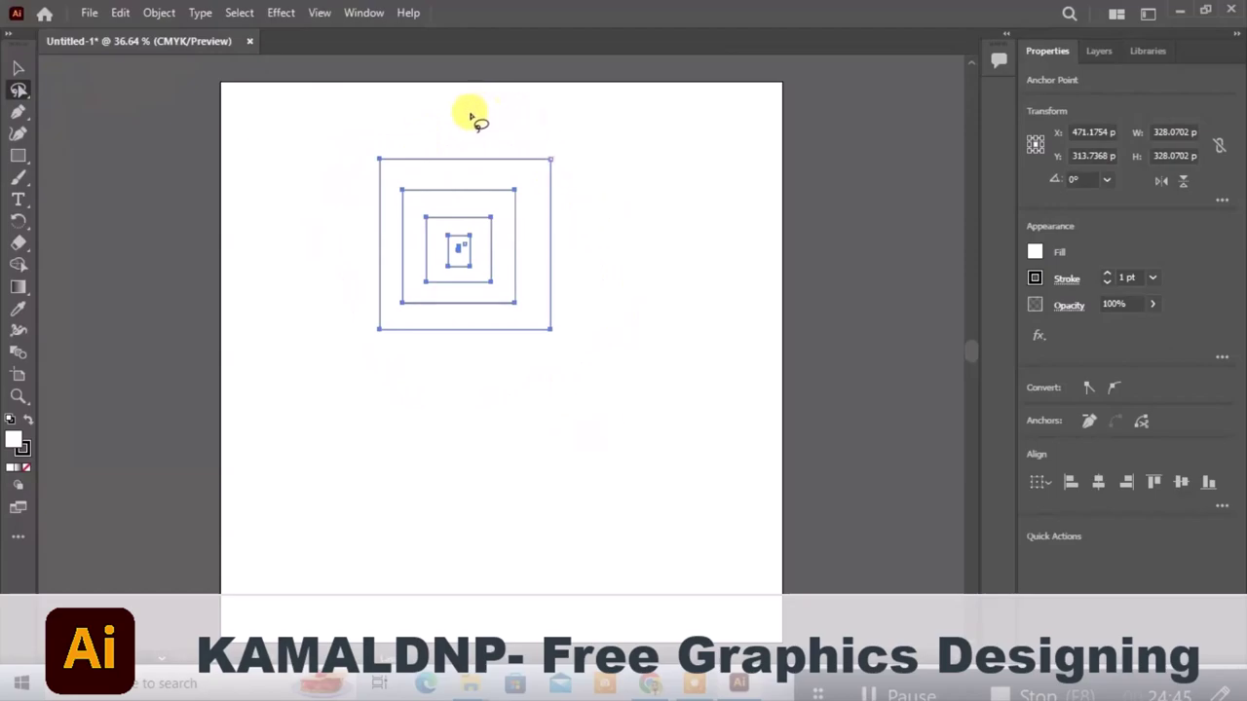
{"action": "left_click", "coordinate": [419, 148]}
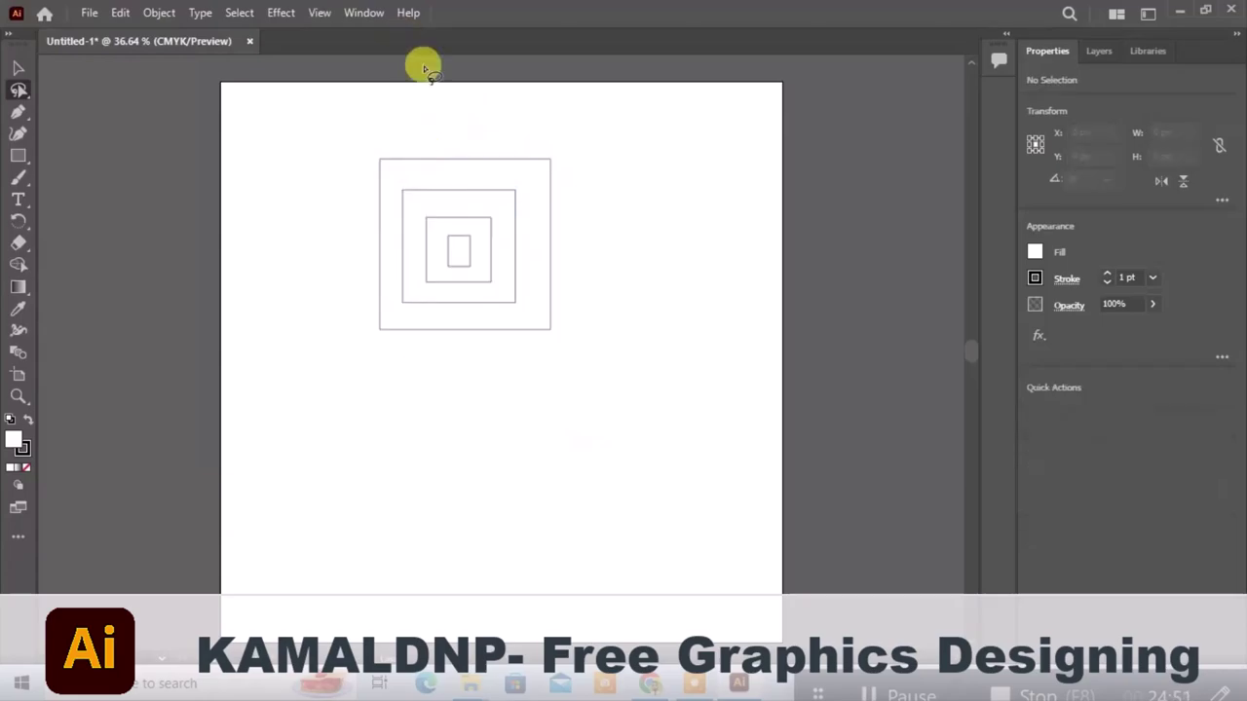
{"action": "mouse_move", "coordinate": [505, 137]}
{"action": "left_mouse_down"}
{"action": "mouse_move", "coordinate": [474, 226]}
{"action": "mouse_move", "coordinate": [506, 145]}
{"action": "left_mouse_up"}
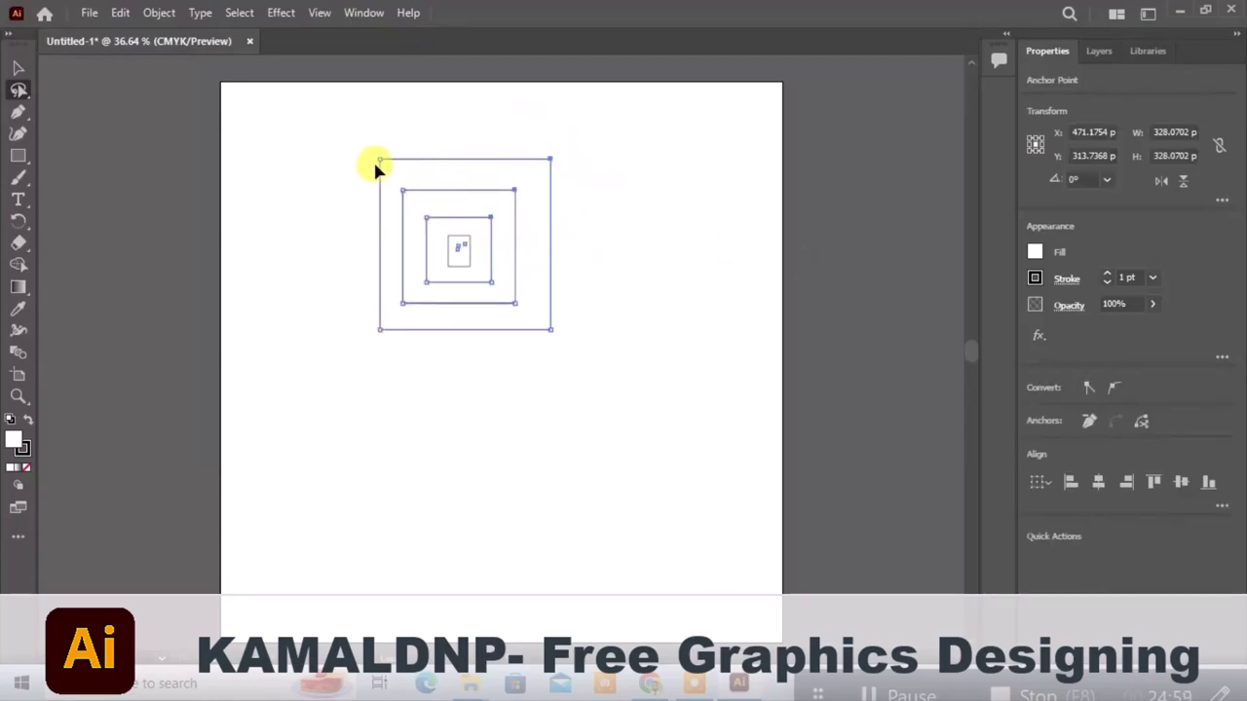
Zoom in past 200% and scroll down and left onto the nested squares
{"action": "key", "text": "ctrl+plus"}
{"action": "key", "text": "ctrl+plus"}
{"action": "key", "text": "ctrl+plus"}
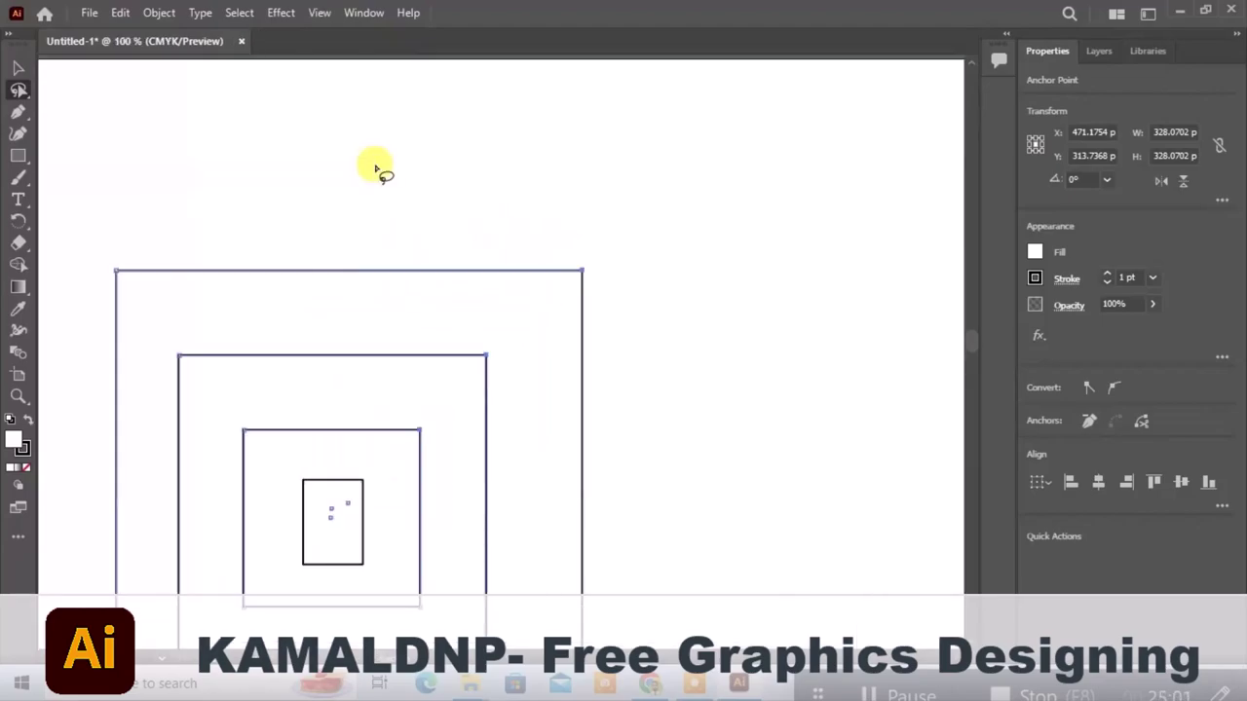
{"action": "scroll", "coordinate": [687, 215], "scroll_direction": "down", "scroll_amount": 1}
{"action": "scroll", "coordinate": [688, 214], "scroll_direction": "down", "scroll_amount": 1}
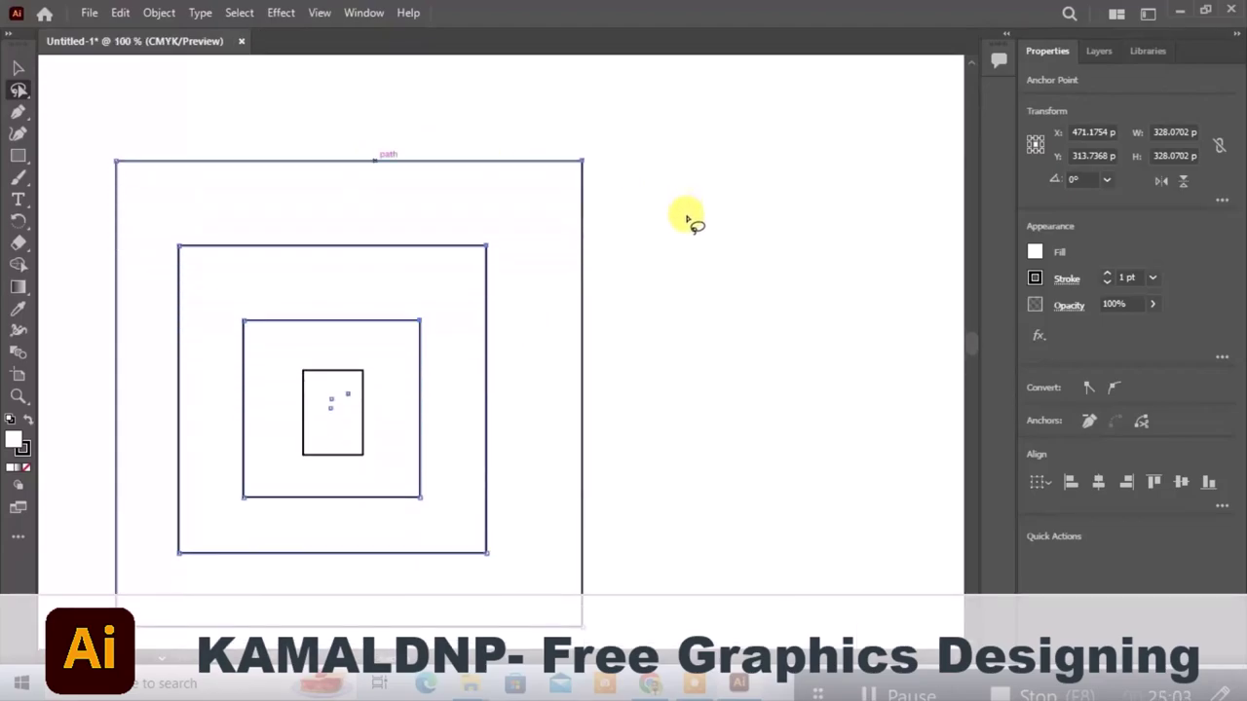
{"action": "scroll", "coordinate": [688, 214], "scroll_direction": "down", "scroll_amount": 1}
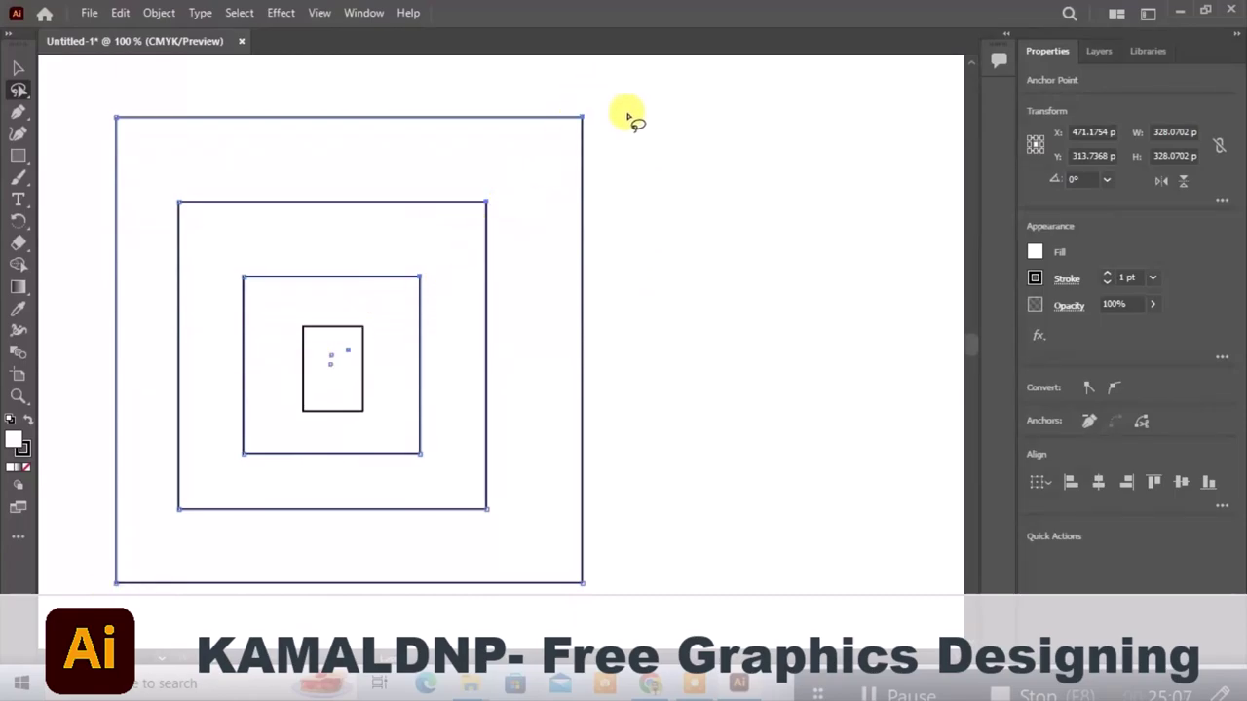
{"action": "key", "text": "ctrl+plus"}
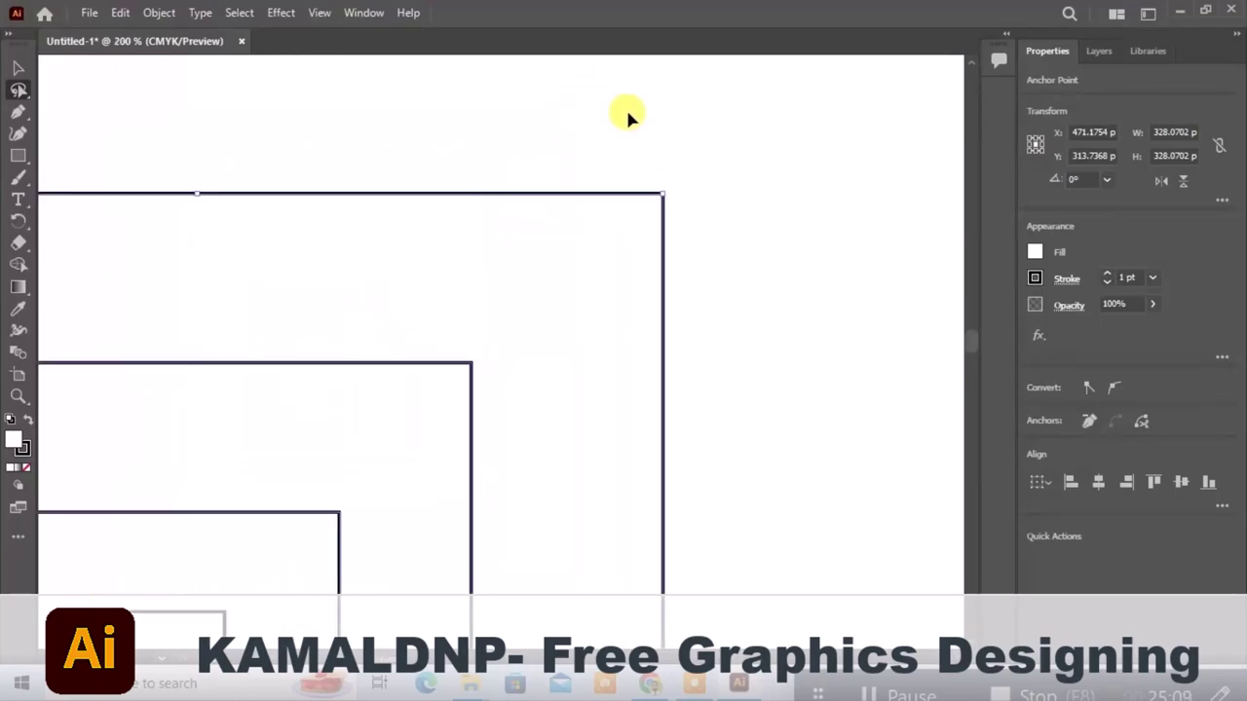
{"action": "key", "text": "ctrl+plus"}
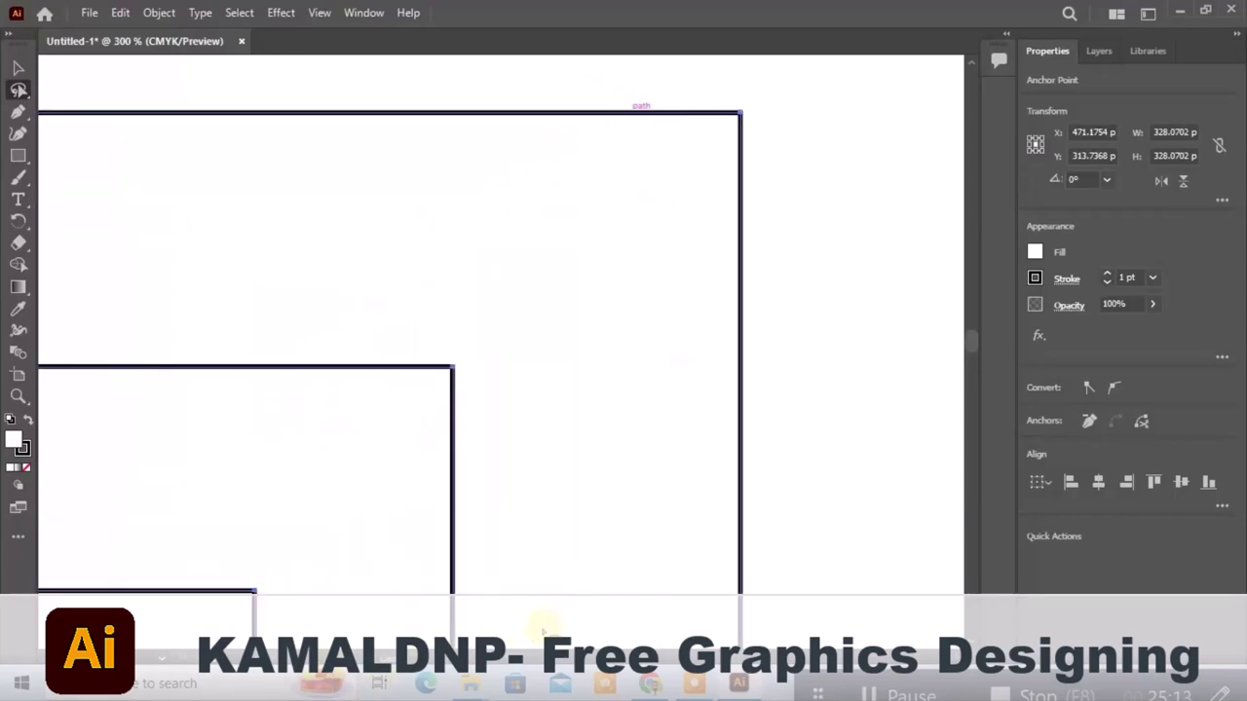
{"action": "scroll", "coordinate": [502, 322], "scroll_direction": "left", "scroll_amount": 1}
{"action": "scroll", "coordinate": [501, 321], "scroll_direction": "left", "scroll_amount": 3}
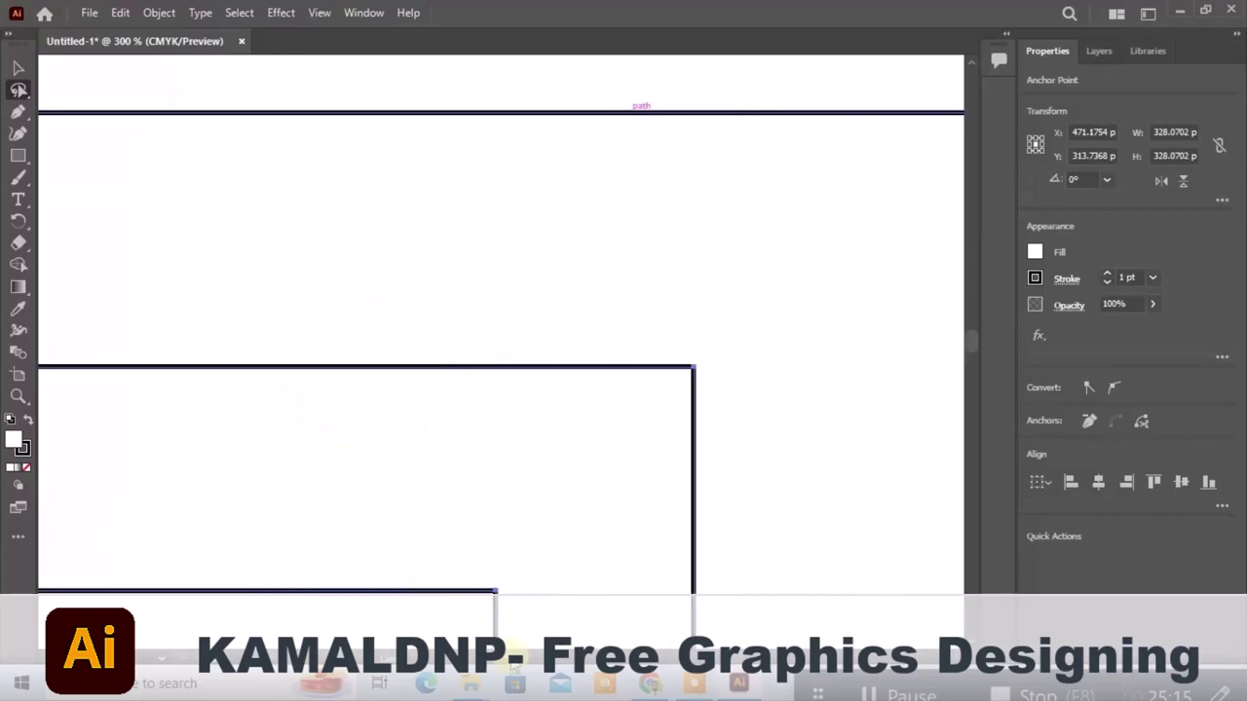
{"action": "scroll", "coordinate": [502, 322], "scroll_direction": "left", "scroll_amount": 3}
{"action": "scroll", "coordinate": [501, 321], "scroll_direction": "left", "scroll_amount": 3}
{"action": "scroll", "coordinate": [502, 322], "scroll_direction": "left", "scroll_amount": 3}
{"action": "scroll", "coordinate": [502, 321], "scroll_direction": "left", "scroll_amount": 2}
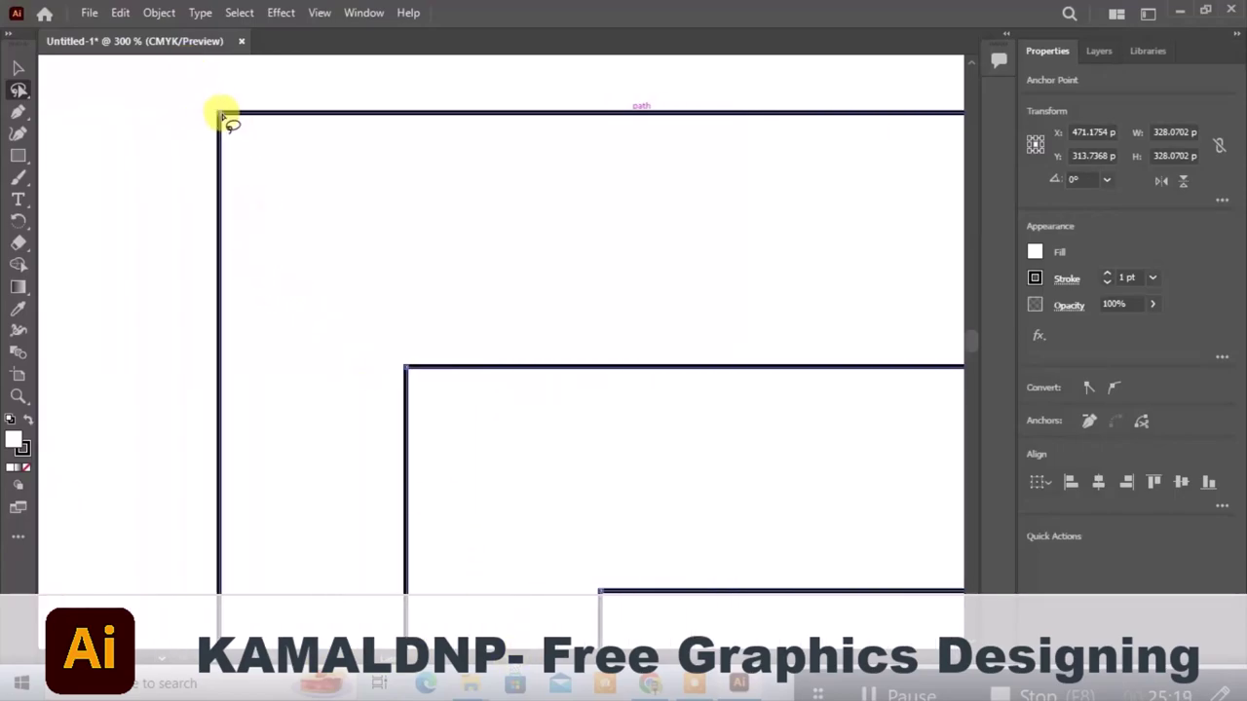
Zoom back out to show the whole set and select the outer square as an object
{"action": "key", "text": "ctrl+minus"}
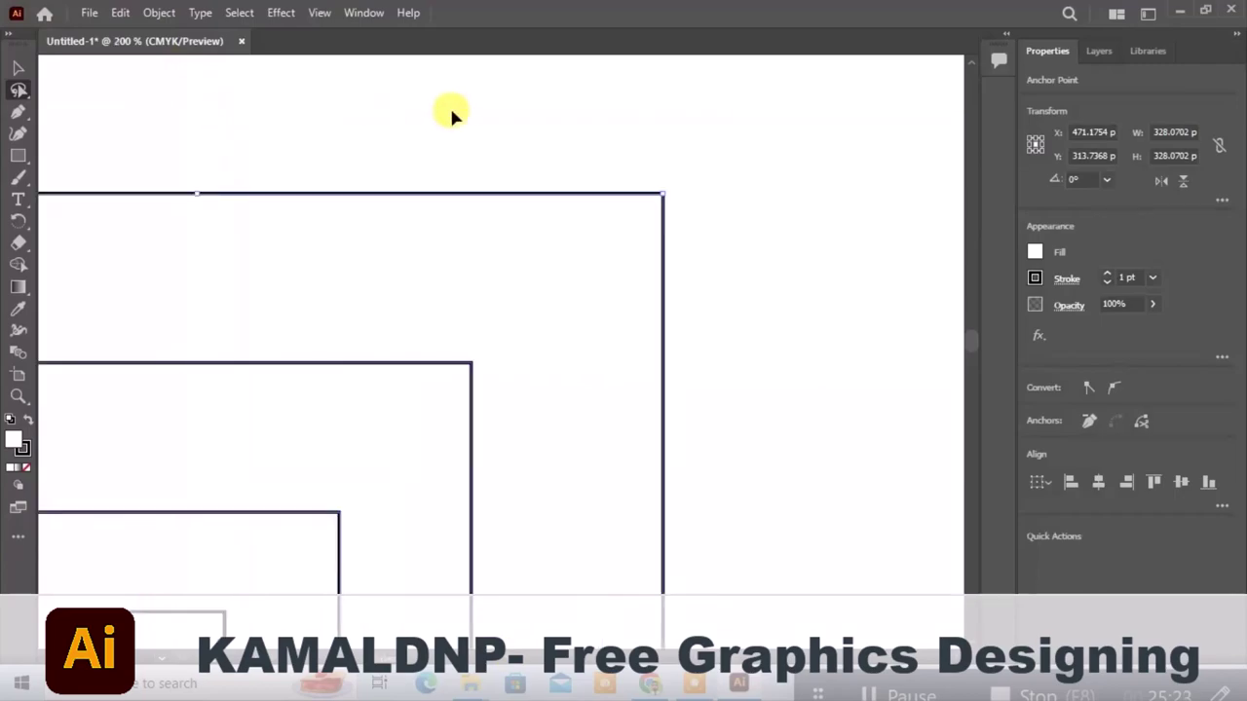
{"action": "key", "text": "ctrl+minus"}
{"action": "key", "text": "ctrl+minus"}
{"action": "key", "text": "ctrl+minus"}
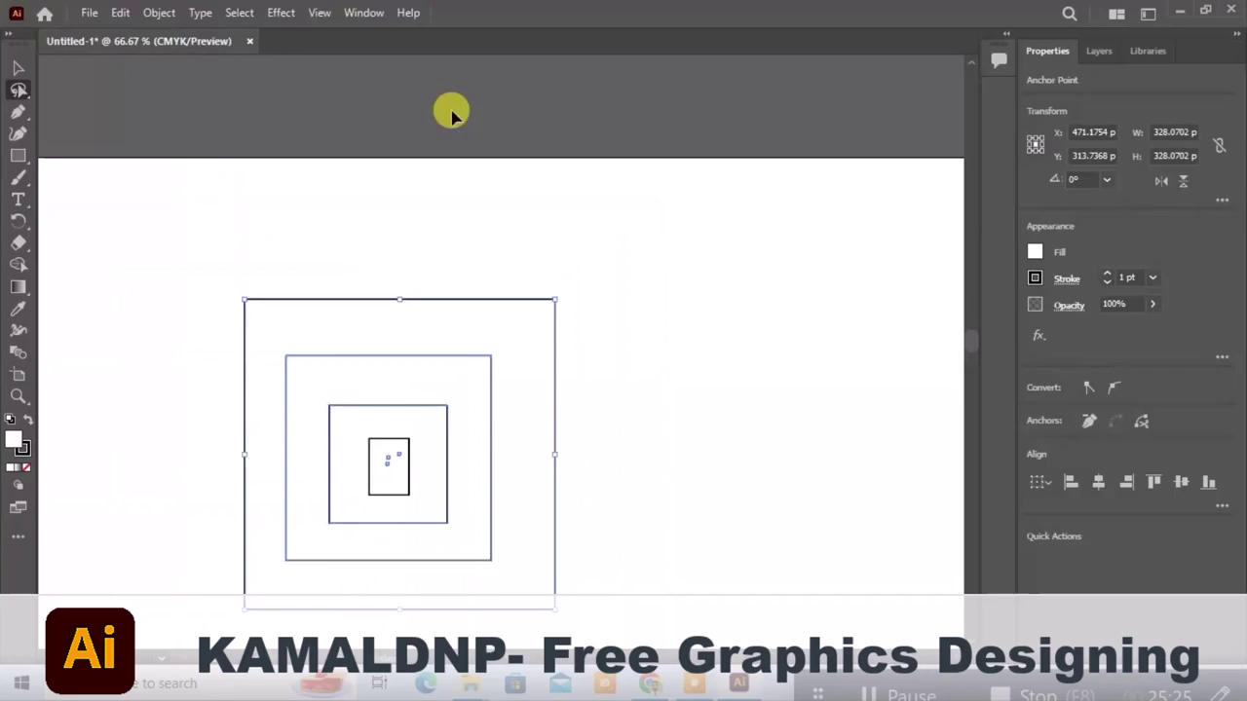
{"action": "key", "text": "ctrl+minus"}
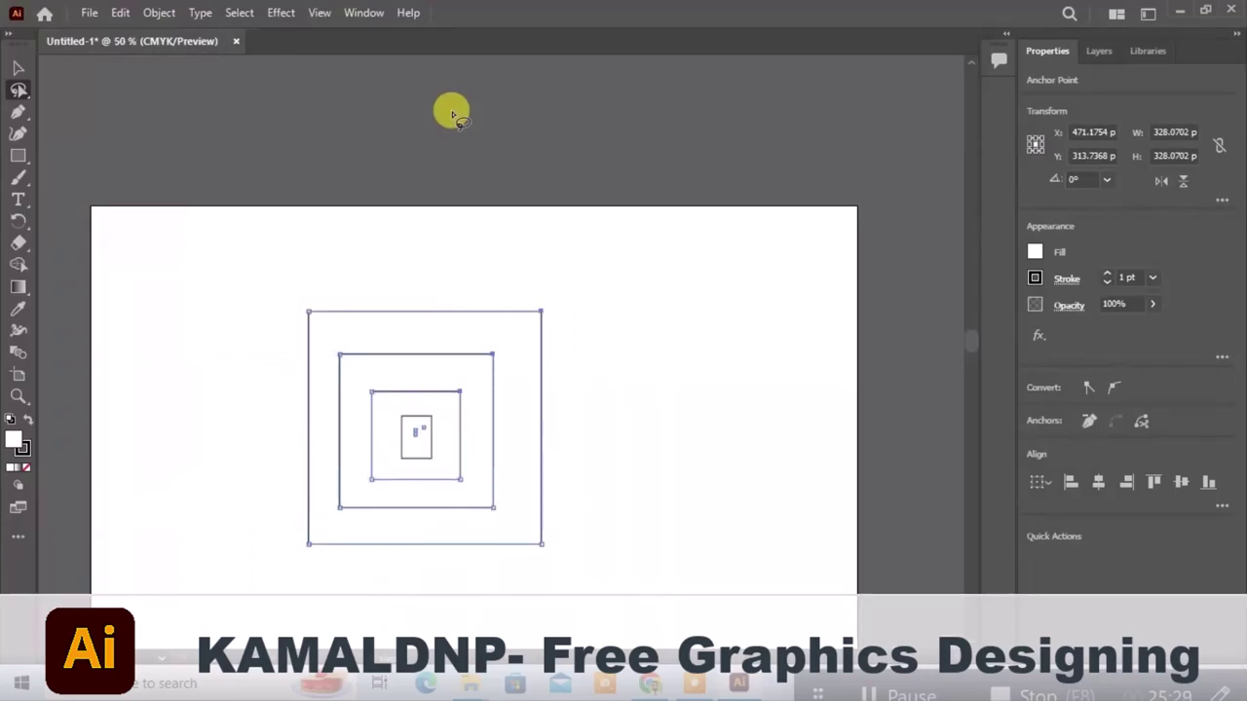
{"action": "scroll", "coordinate": [665, 269], "scroll_direction": "down", "scroll_amount": 3}
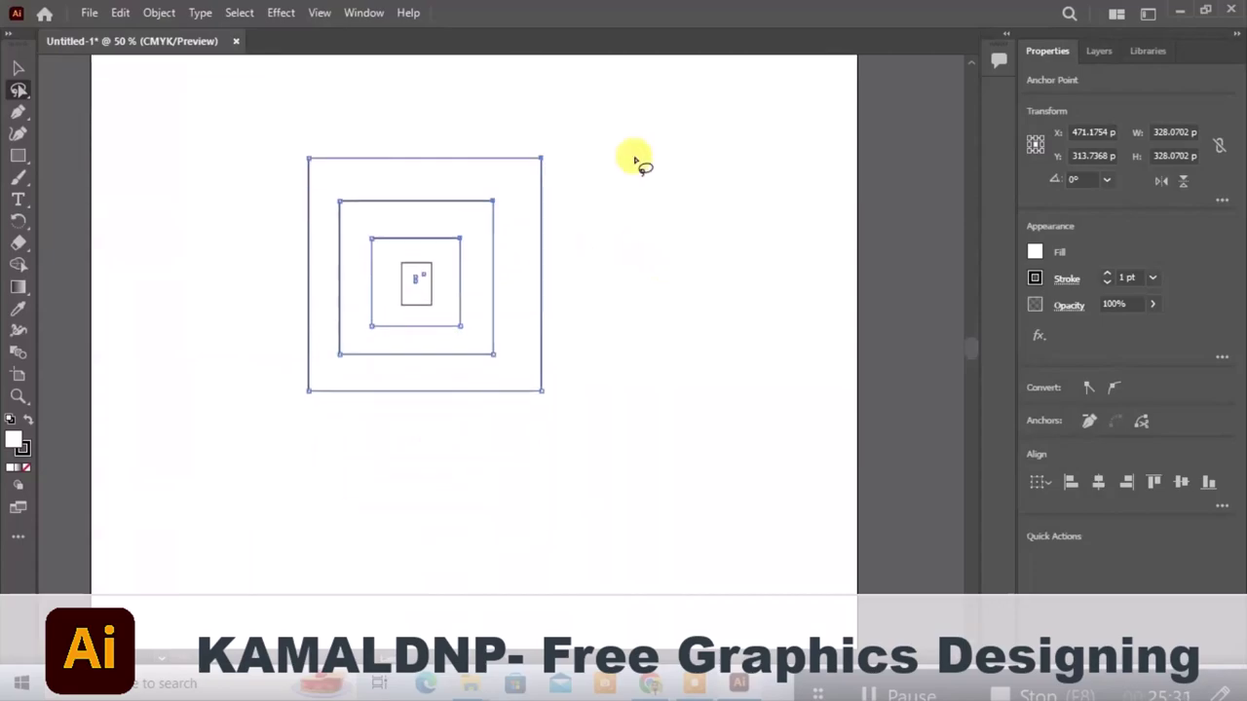
{"action": "left_click", "coordinate": [18, 67]}
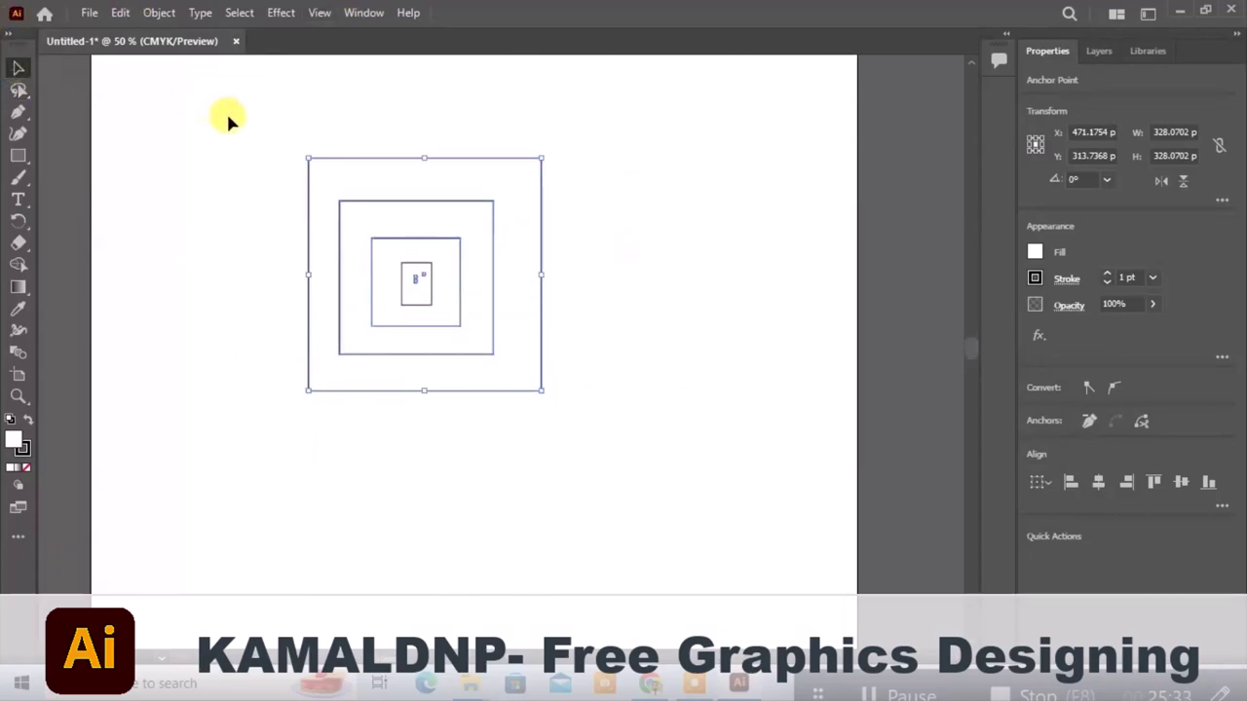
Marquee-select all the nested squares and delete them
{"action": "mouse_move", "coordinate": [227, 115]}
{"action": "left_mouse_down"}
{"action": "mouse_move", "coordinate": [618, 388]}
{"action": "mouse_move", "coordinate": [653, 474]}
{"action": "left_mouse_up"}
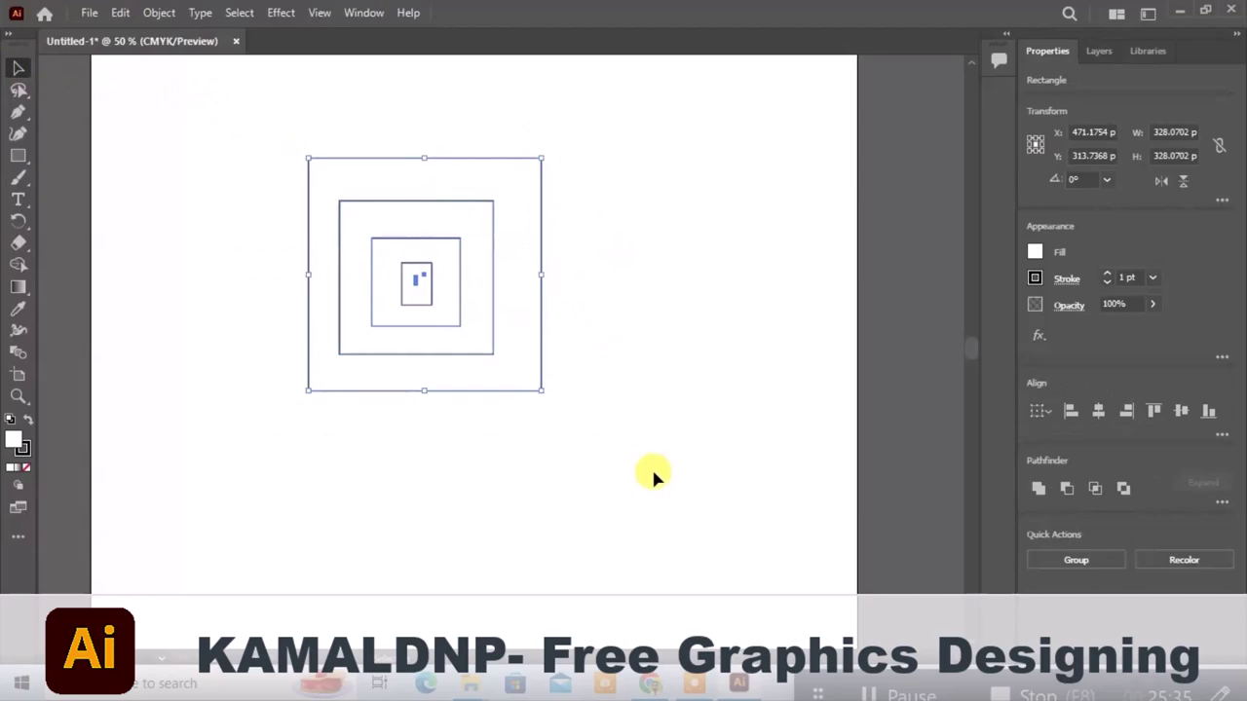
{"action": "key", "text": "Delete"}
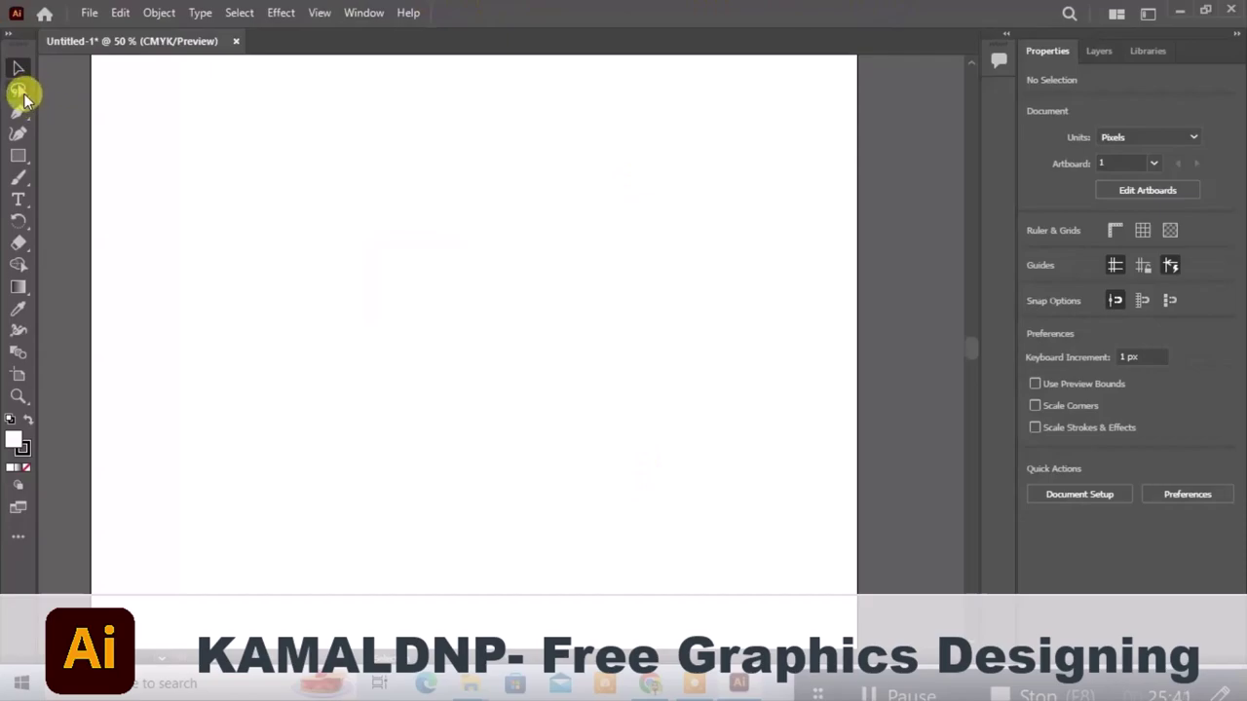
{"action": "left_click_drag", "start_coordinate": [18, 90], "coordinate": [62, 87]}
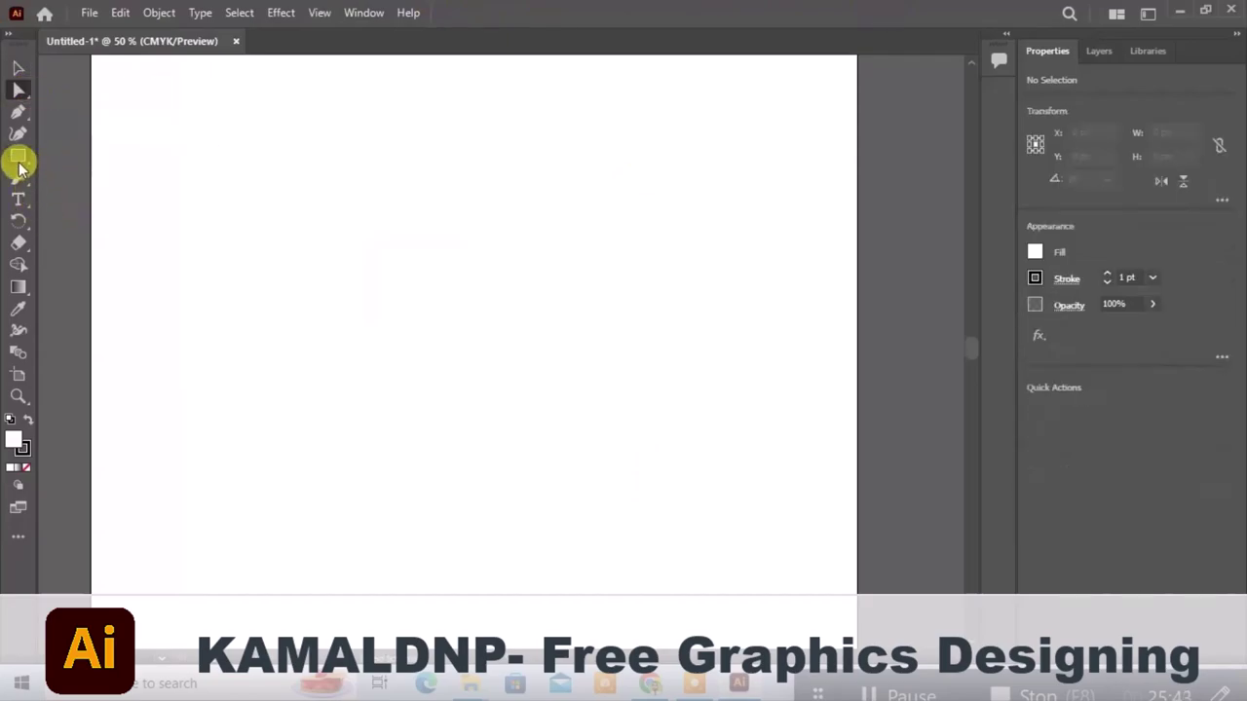
Draw a large rectangle and drag its corner widget until it becomes a pill about 543 × 406 px
{"action": "left_click_drag", "start_coordinate": [18, 158], "coordinate": [80, 165]}
{"action": "left_click", "coordinate": [81, 162]}
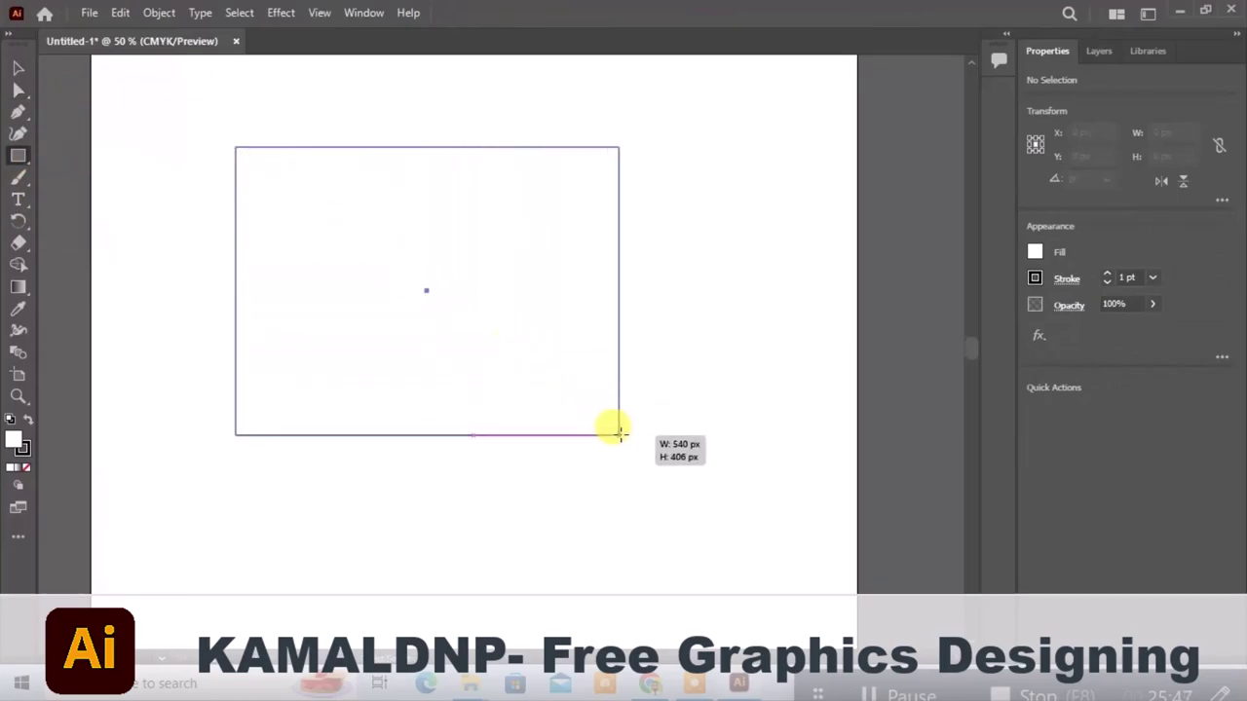
{"action": "left_click_drag", "start_coordinate": [440, 293], "coordinate": [621, 434]}
{"action": "left_click", "coordinate": [19, 97]}
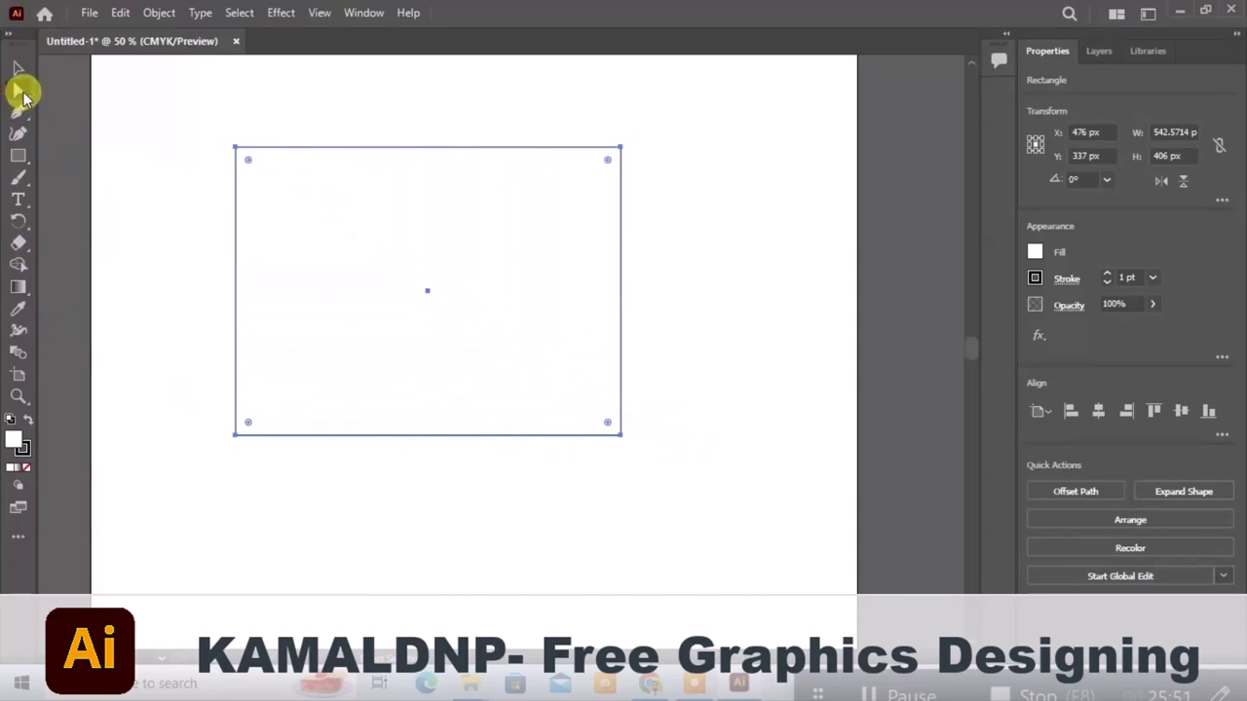
{"action": "left_click", "coordinate": [19, 95]}
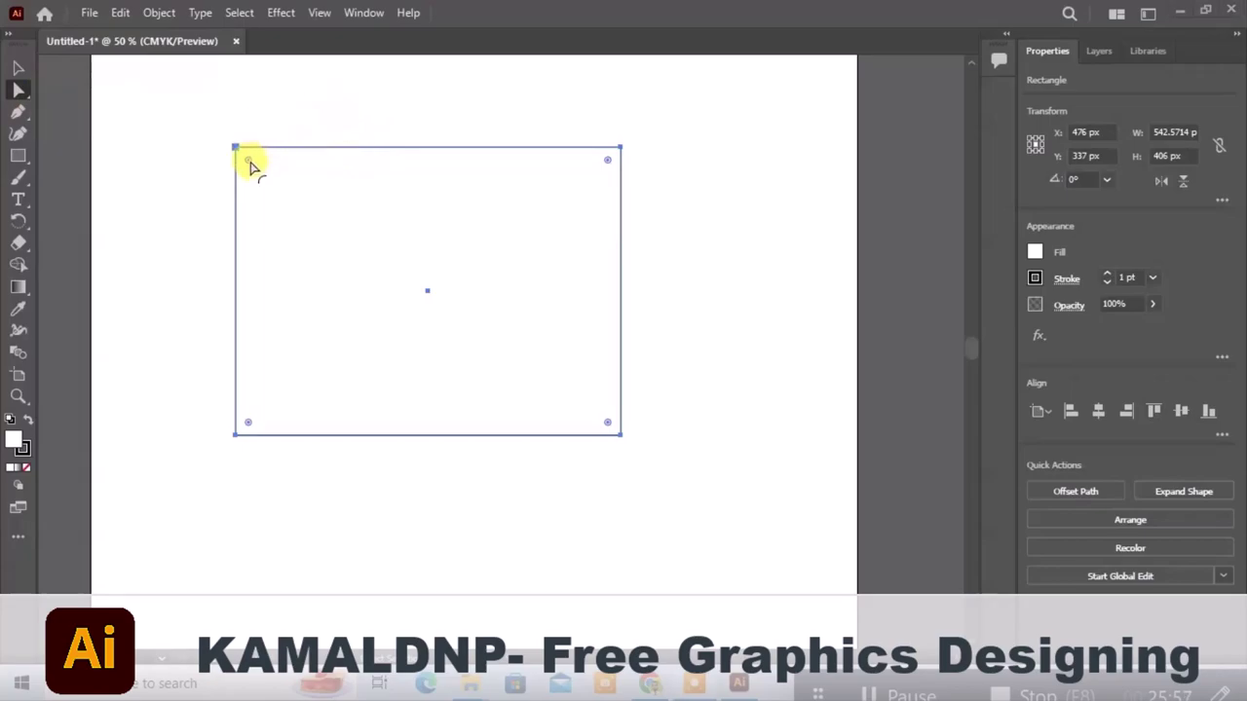
{"action": "mouse_move", "coordinate": [248, 163]}
{"action": "left_mouse_down"}
{"action": "mouse_move", "coordinate": [322, 235]}
{"action": "mouse_move", "coordinate": [312, 230]}
{"action": "left_mouse_up"}
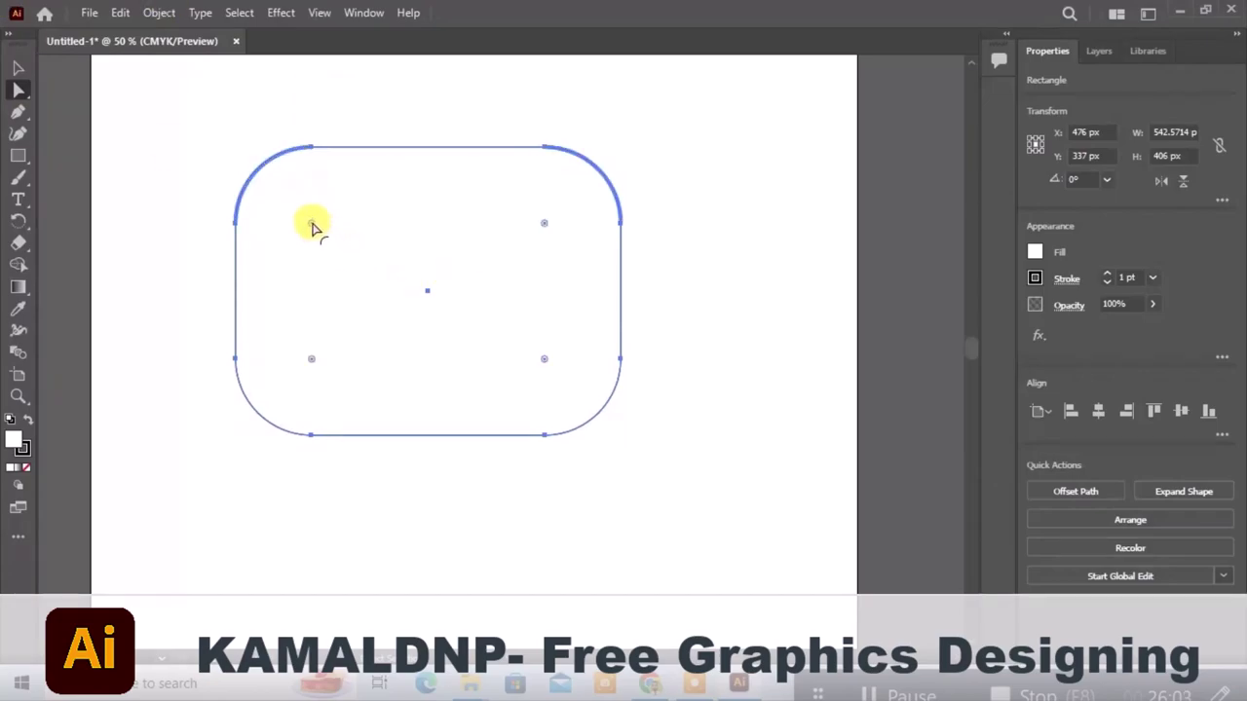
{"action": "left_click_drag", "start_coordinate": [312, 224], "coordinate": [451, 304]}
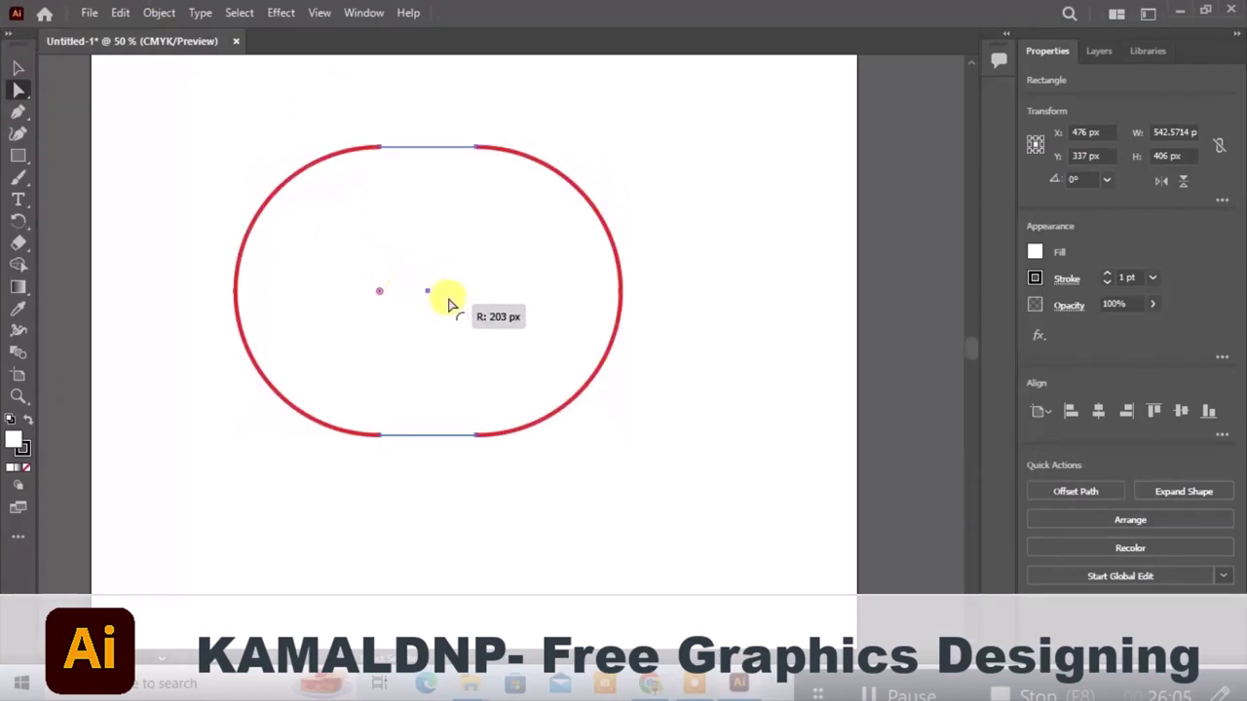
Fill the rounded shape with yellow from the Properties swatches
{"action": "left_click", "coordinate": [1035, 252]}
{"action": "left_click", "coordinate": [898, 317]}
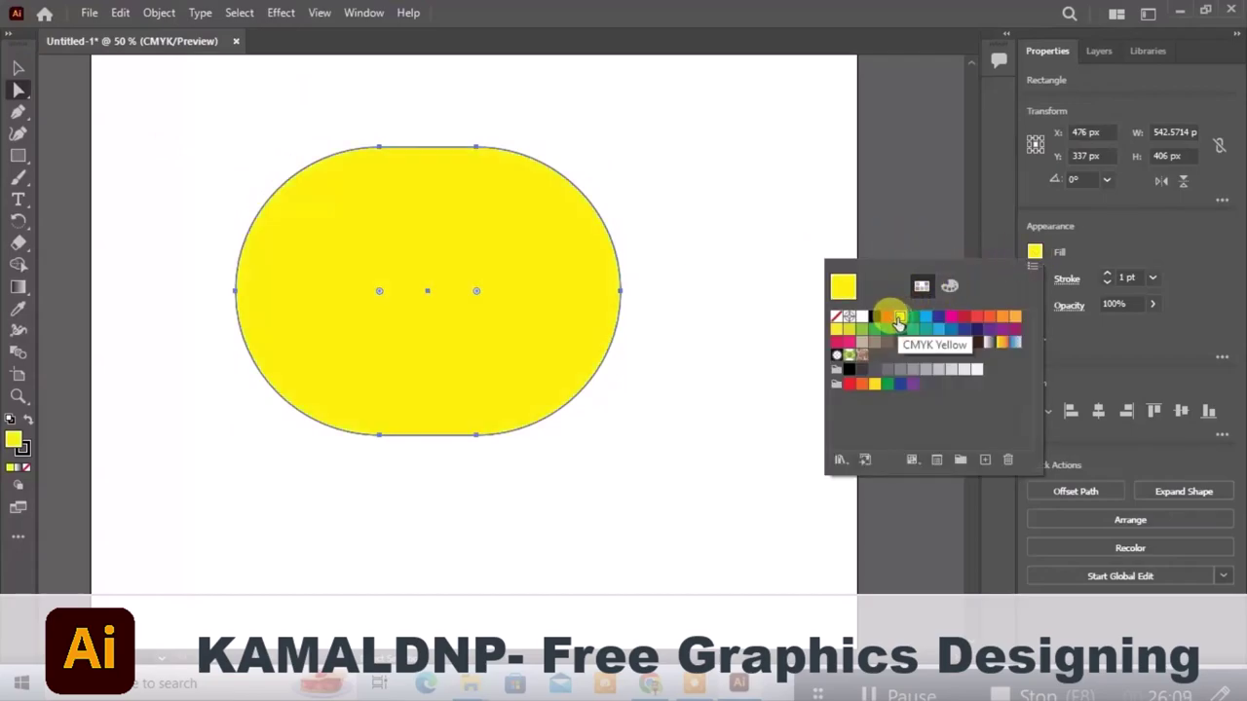
{"action": "left_click", "coordinate": [759, 188]}
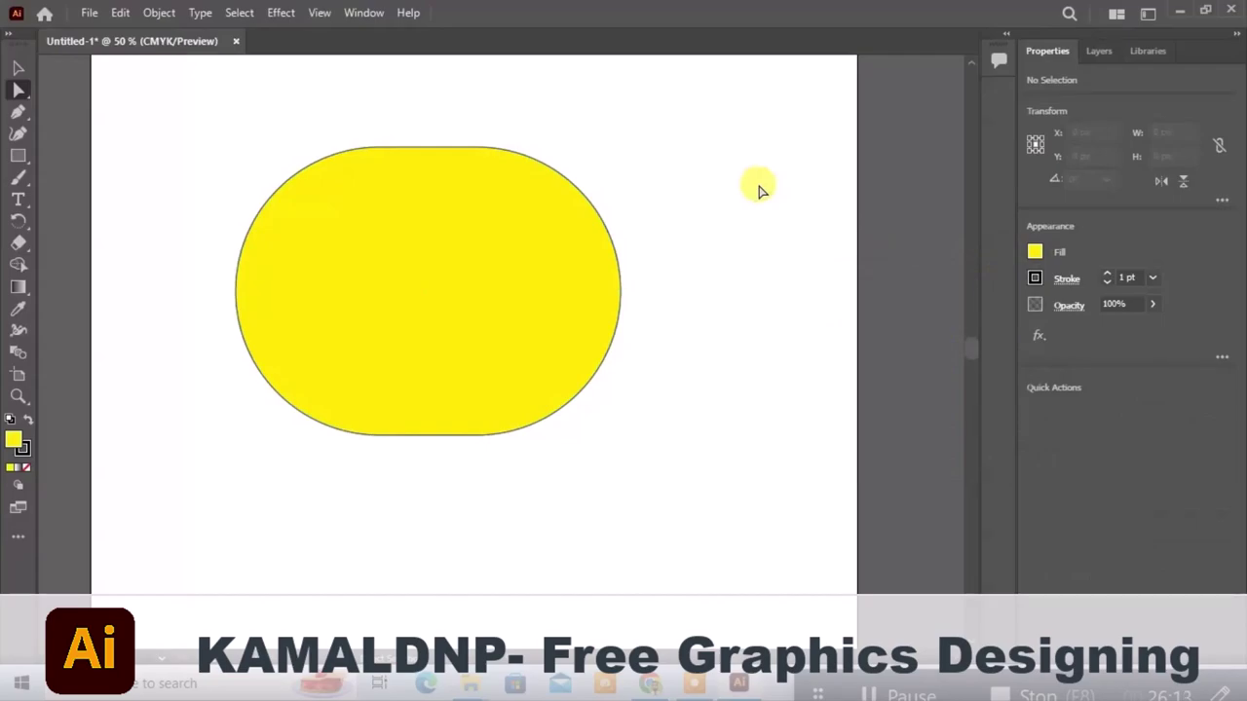
Draw a thin 8 × 63 px bar and move it onto the shape's top as a stem
{"action": "scroll", "coordinate": [759, 188], "scroll_direction": "up", "scroll_amount": 2}
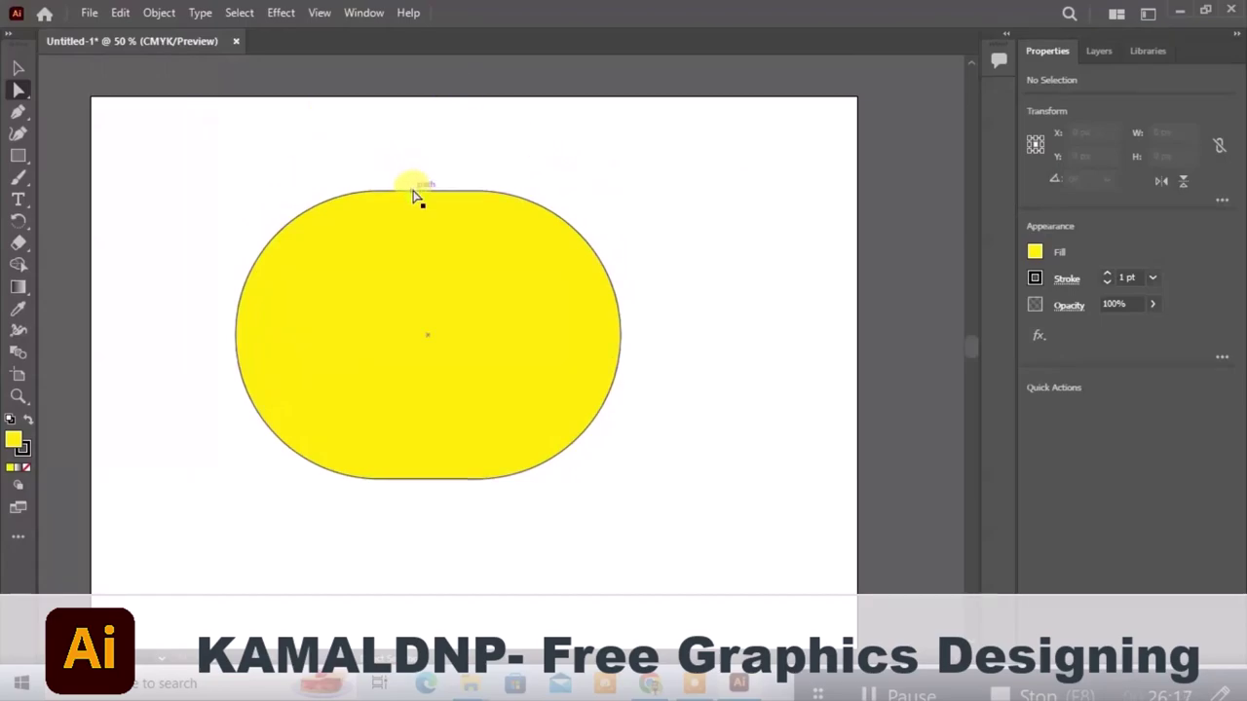
{"action": "left_click", "coordinate": [18, 156]}
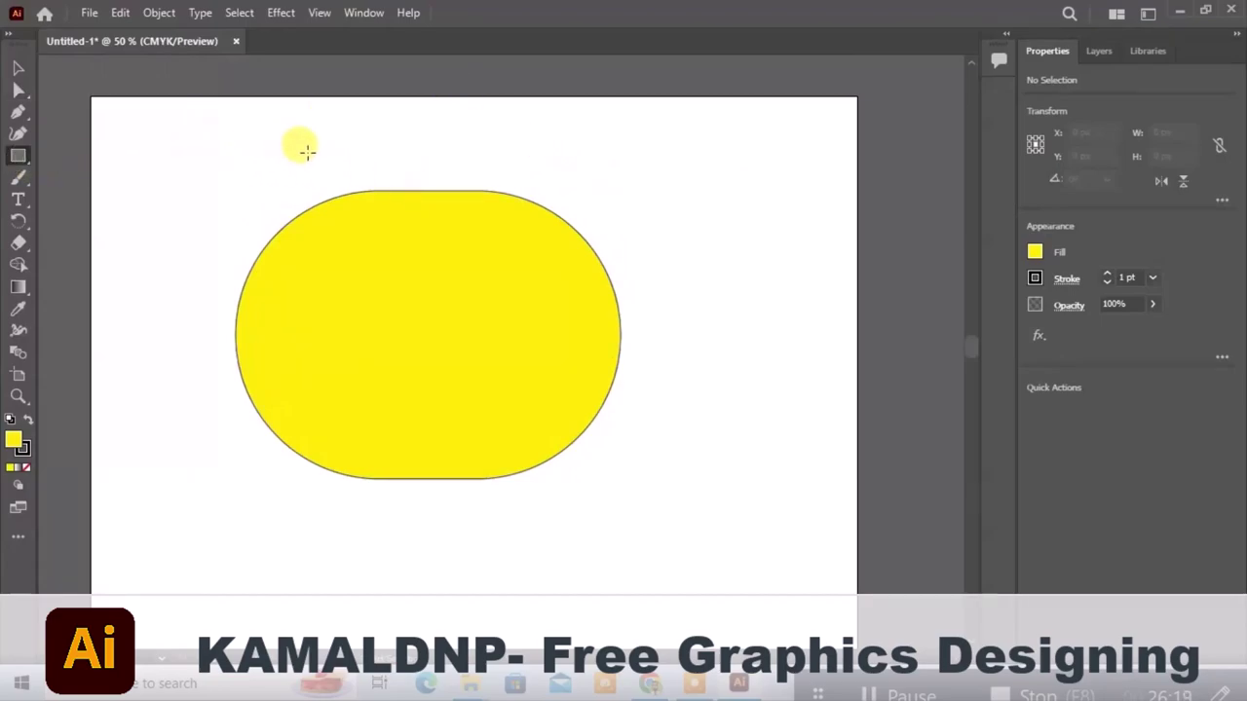
{"action": "mouse_move", "coordinate": [351, 123]}
{"action": "left_mouse_down"}
{"action": "mouse_move", "coordinate": [398, 178]}
{"action": "mouse_move", "coordinate": [354, 163]}
{"action": "left_mouse_up"}
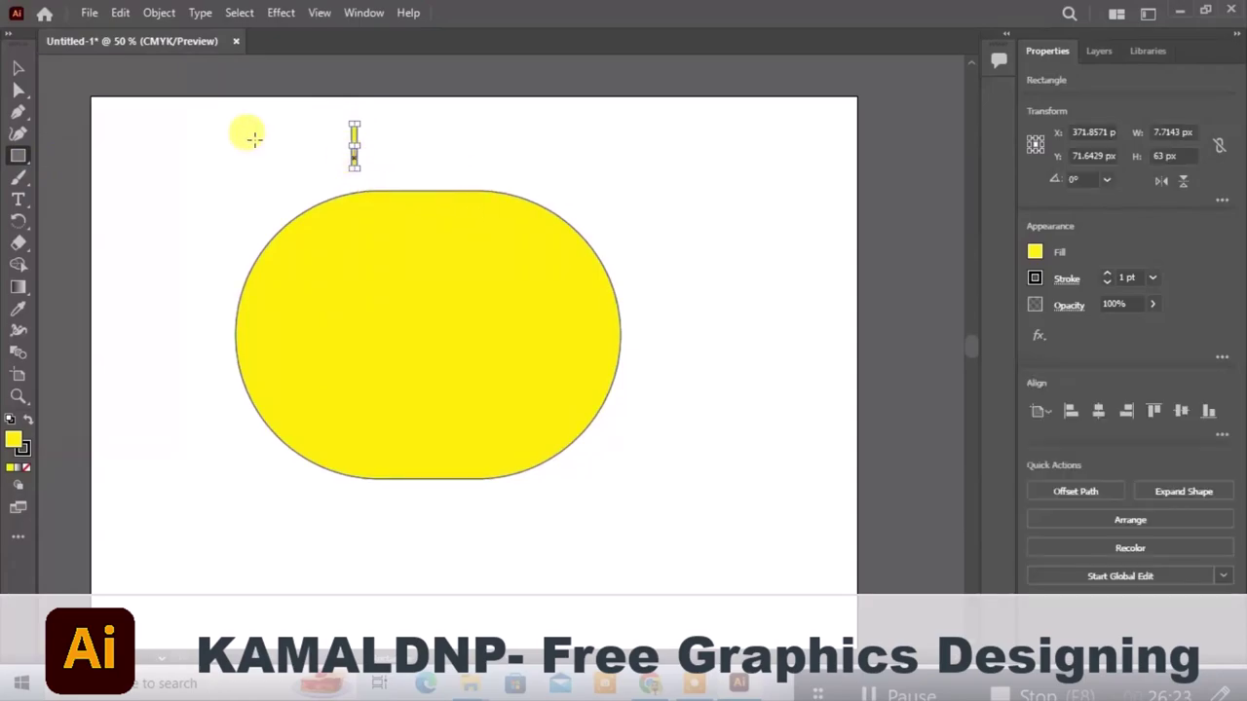
{"action": "left_click", "coordinate": [17, 89]}
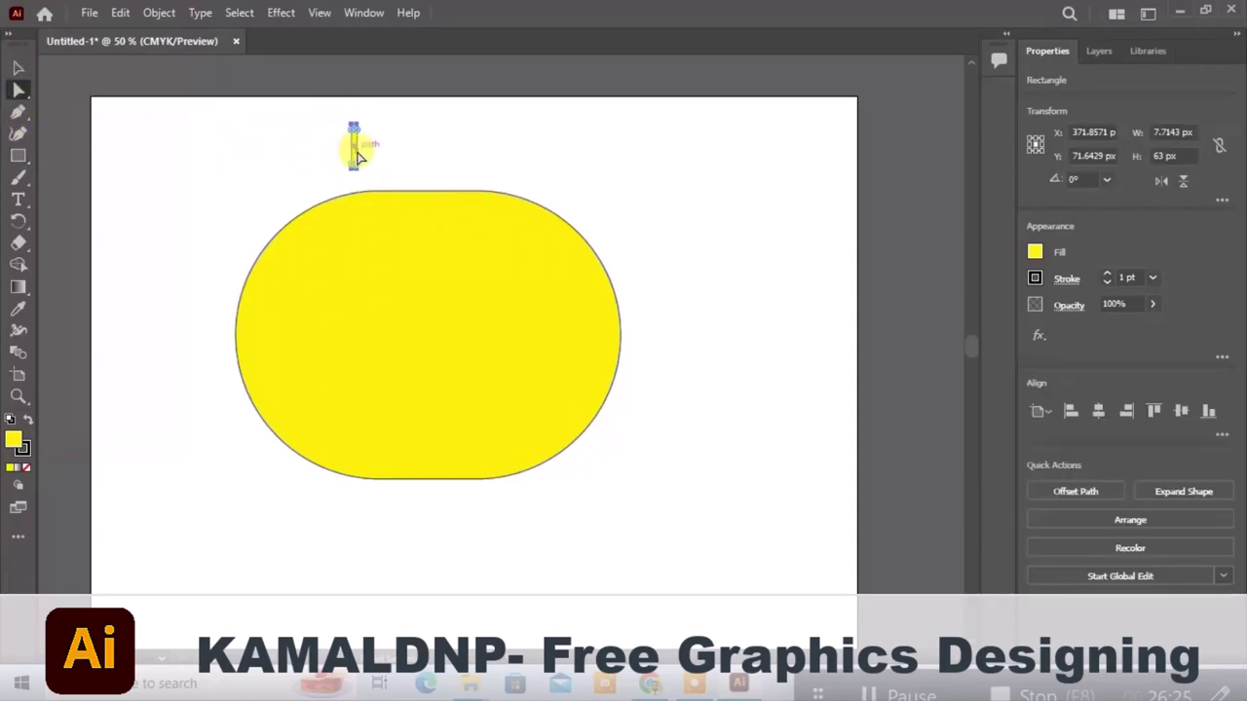
{"action": "left_click_drag", "start_coordinate": [356, 146], "coordinate": [462, 186]}
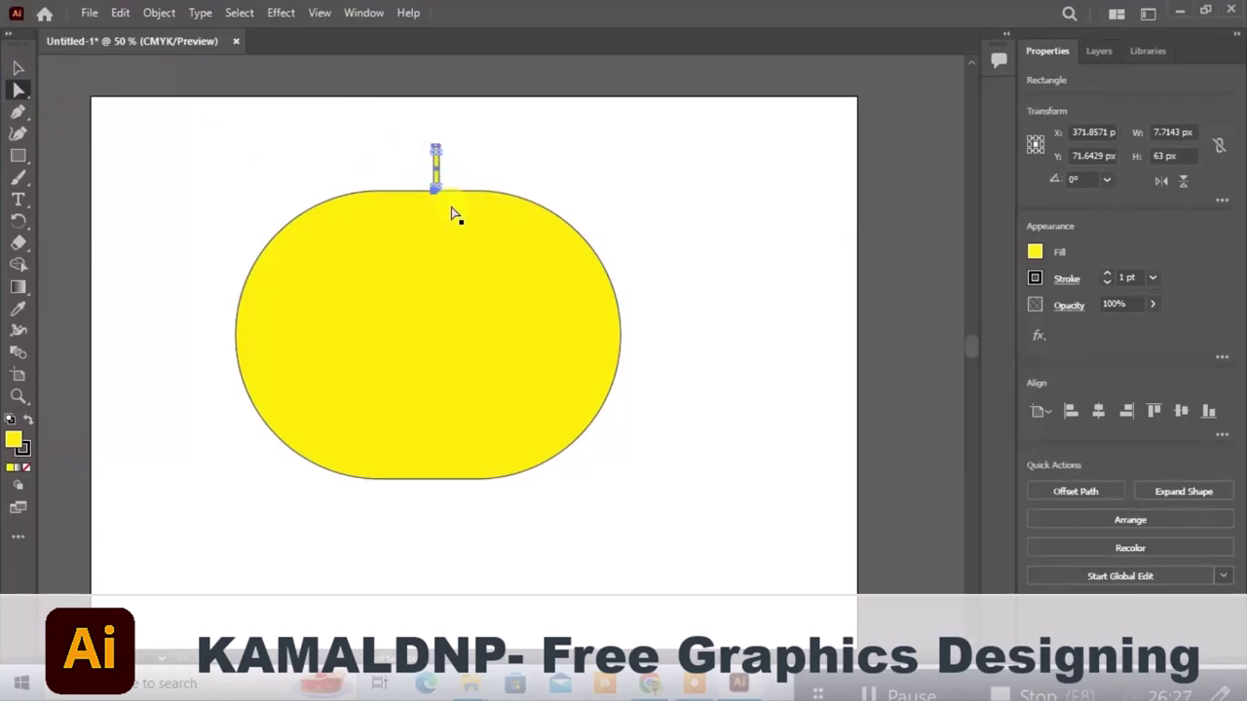
{"action": "left_click", "coordinate": [558, 163]}
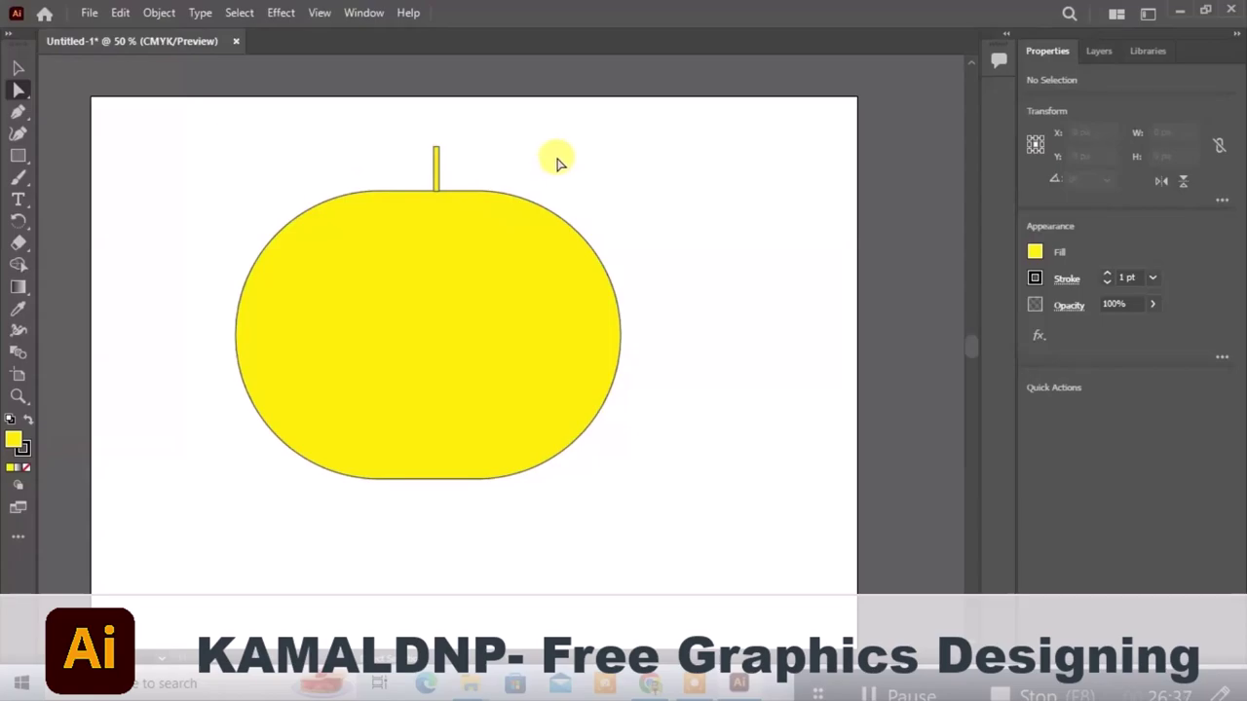
Marquee-select and delete the shape's anchors, stem and leftover stray points
{"action": "mouse_move", "coordinate": [361, 146]}
{"action": "left_mouse_down"}
{"action": "mouse_move", "coordinate": [563, 351]}
{"action": "mouse_move", "coordinate": [600, 413]}
{"action": "left_mouse_up"}
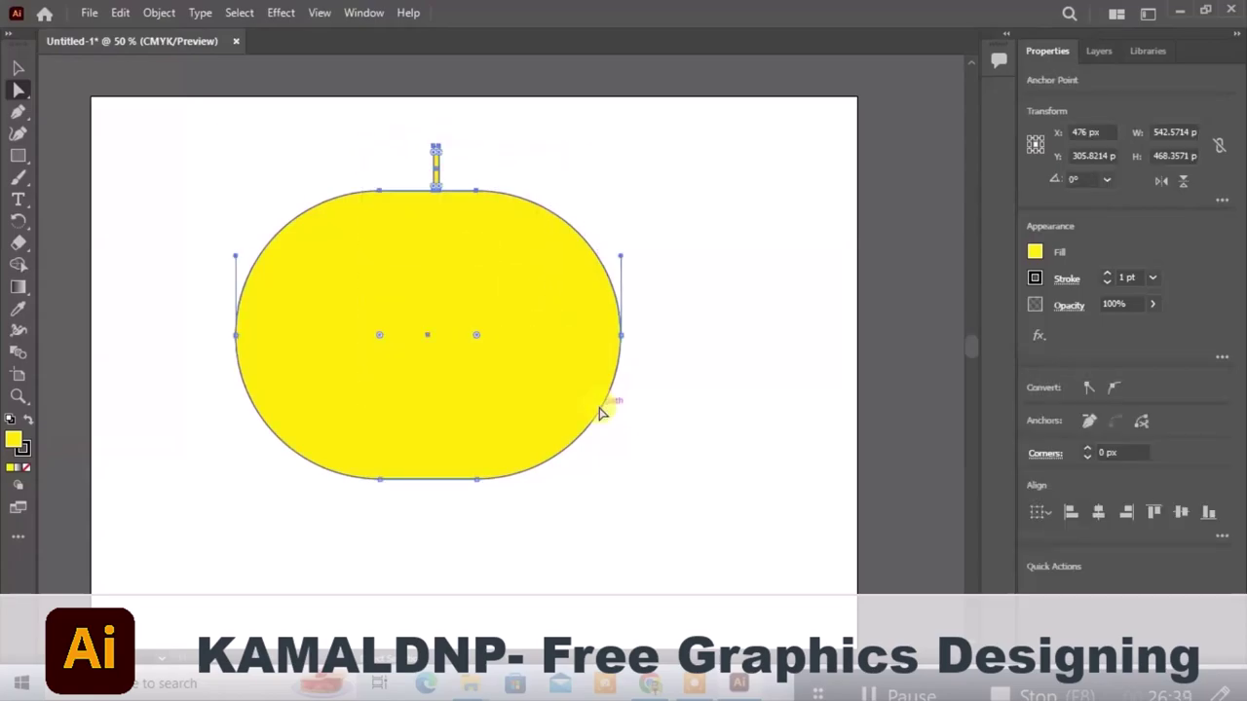
{"action": "key", "text": "Delete"}
{"action": "left_click_drag", "start_coordinate": [349, 277], "coordinate": [565, 521]}
{"action": "key", "text": "Delete"}
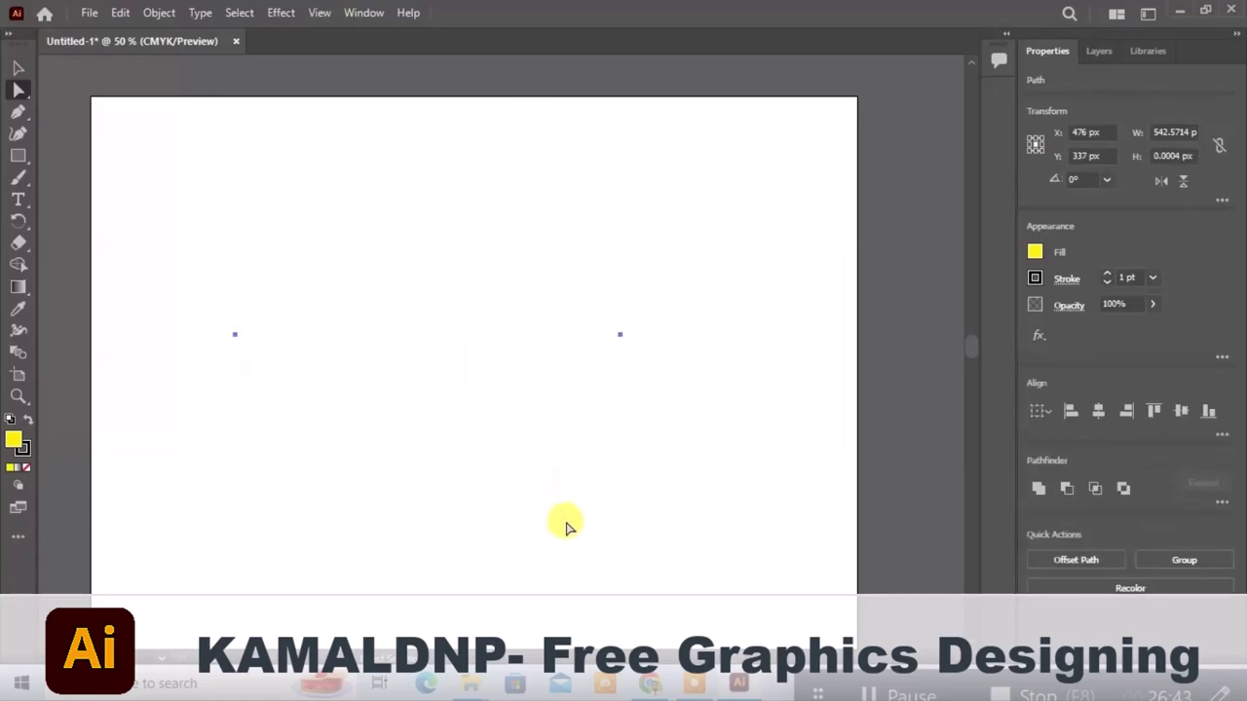
{"action": "left_click_drag", "start_coordinate": [131, 247], "coordinate": [744, 410]}
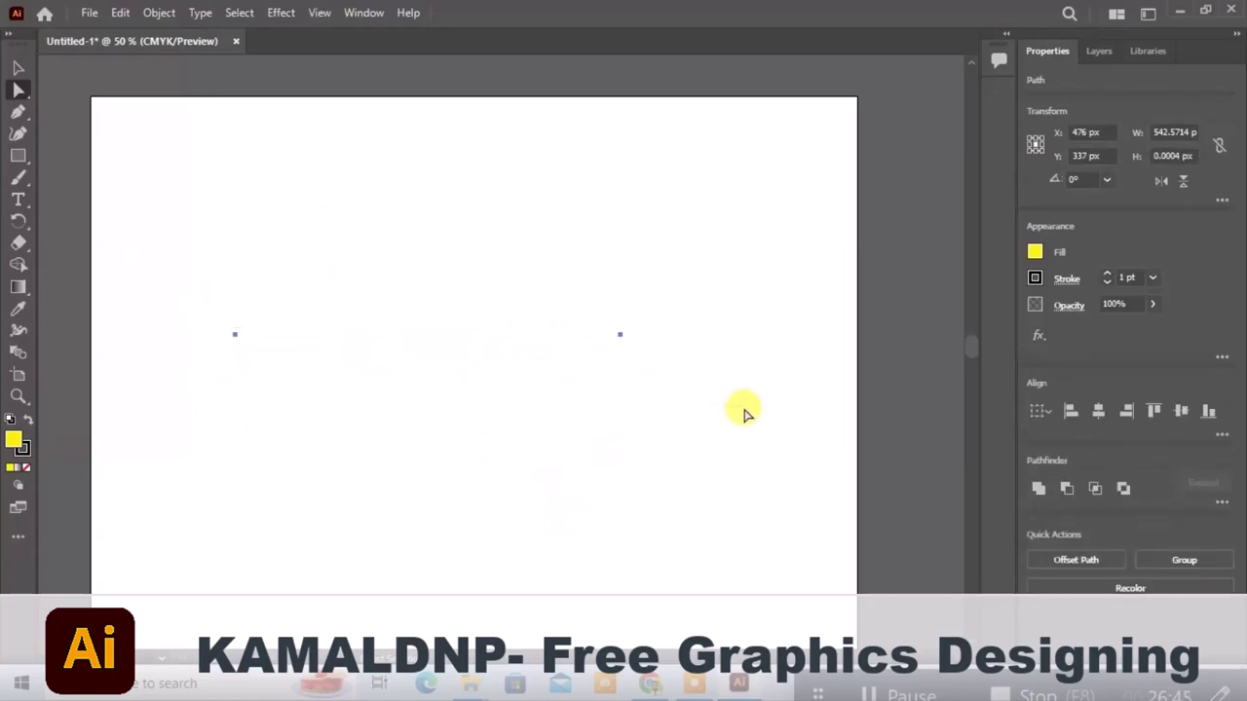
{"action": "key", "text": "Delete"}
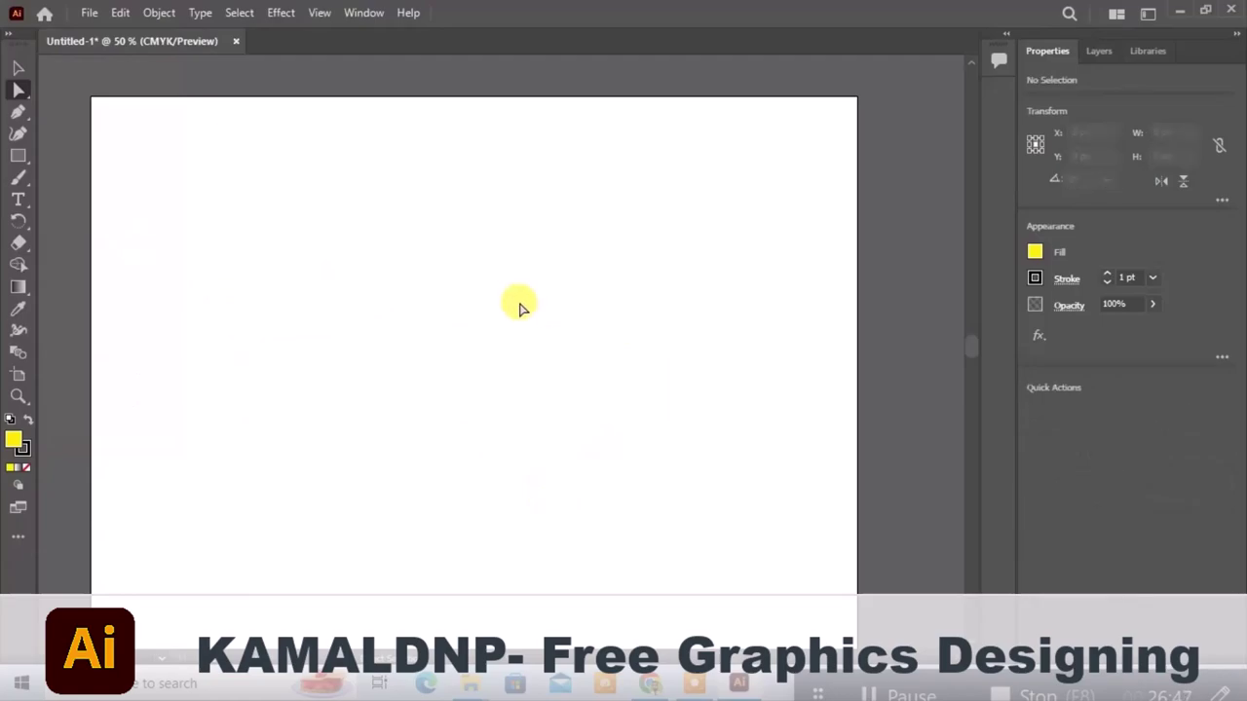
Zoom out to show the whole blank artboard and choose the Pen tool
{"action": "key", "text": "ctrl+minus"}
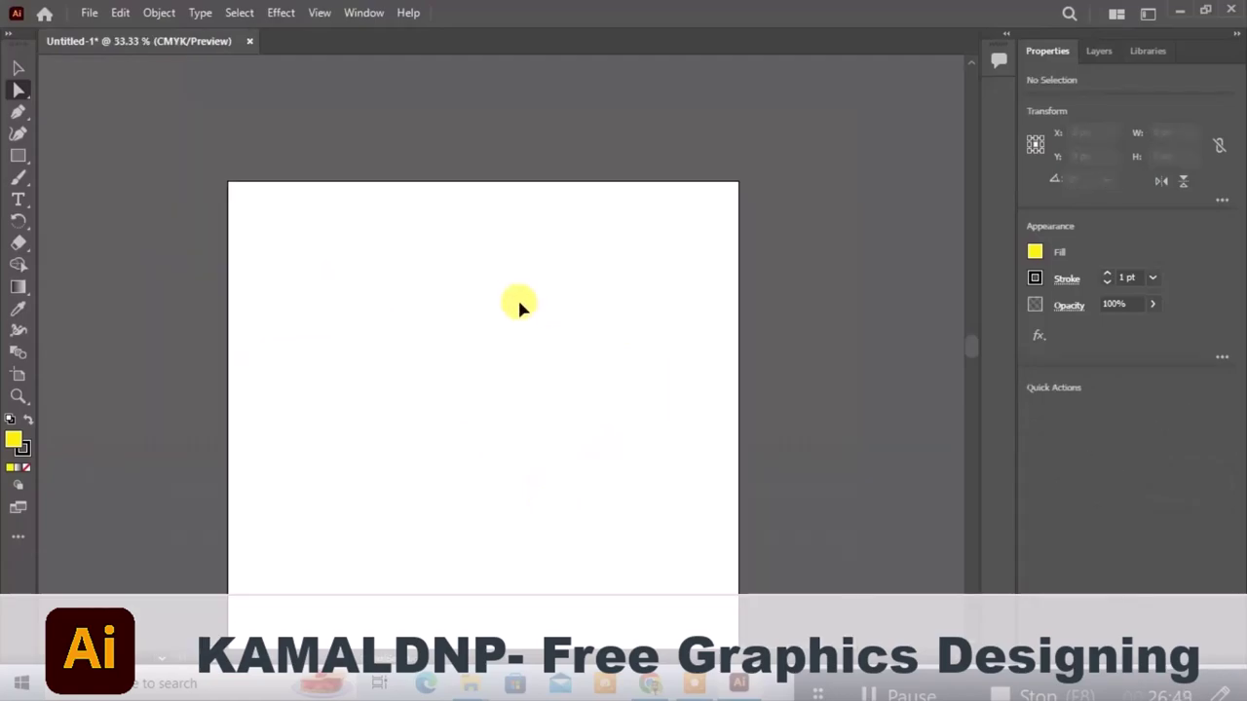
{"action": "scroll", "coordinate": [519, 307], "scroll_direction": "down", "scroll_amount": 1}
{"action": "scroll", "coordinate": [190, 220], "scroll_direction": "down", "scroll_amount": 1}
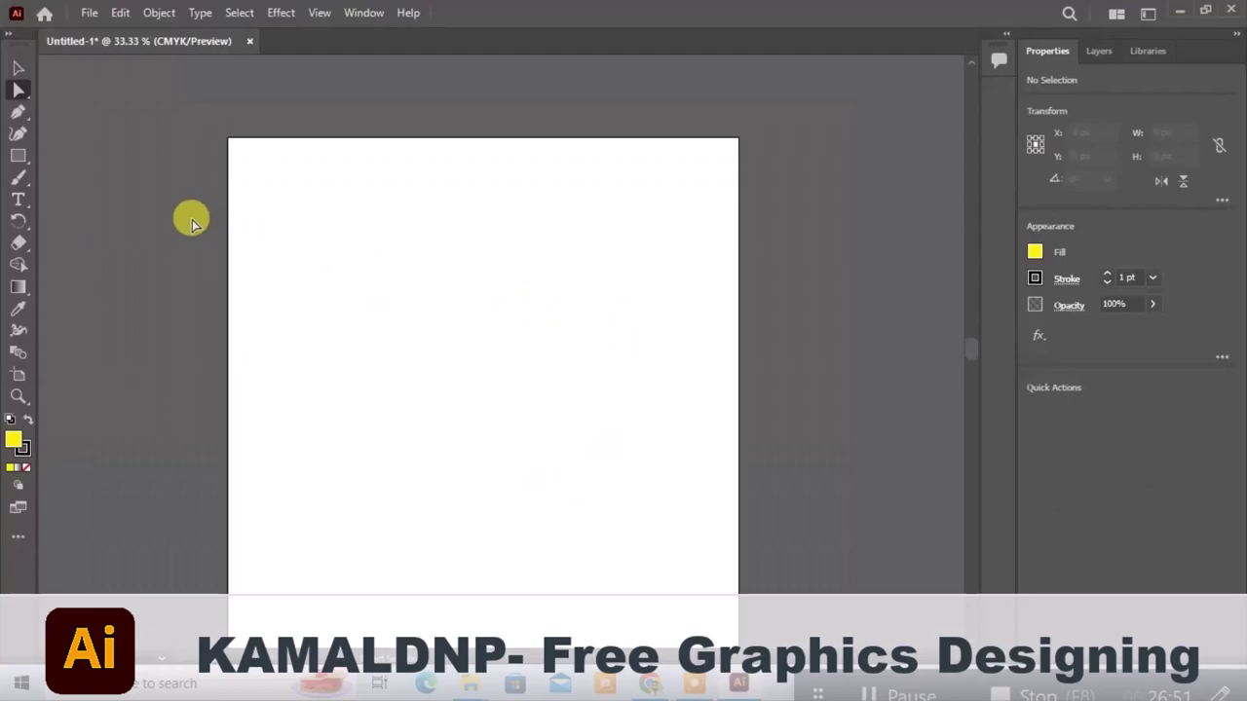
{"action": "scroll", "coordinate": [192, 223], "scroll_direction": "down", "scroll_amount": 1}
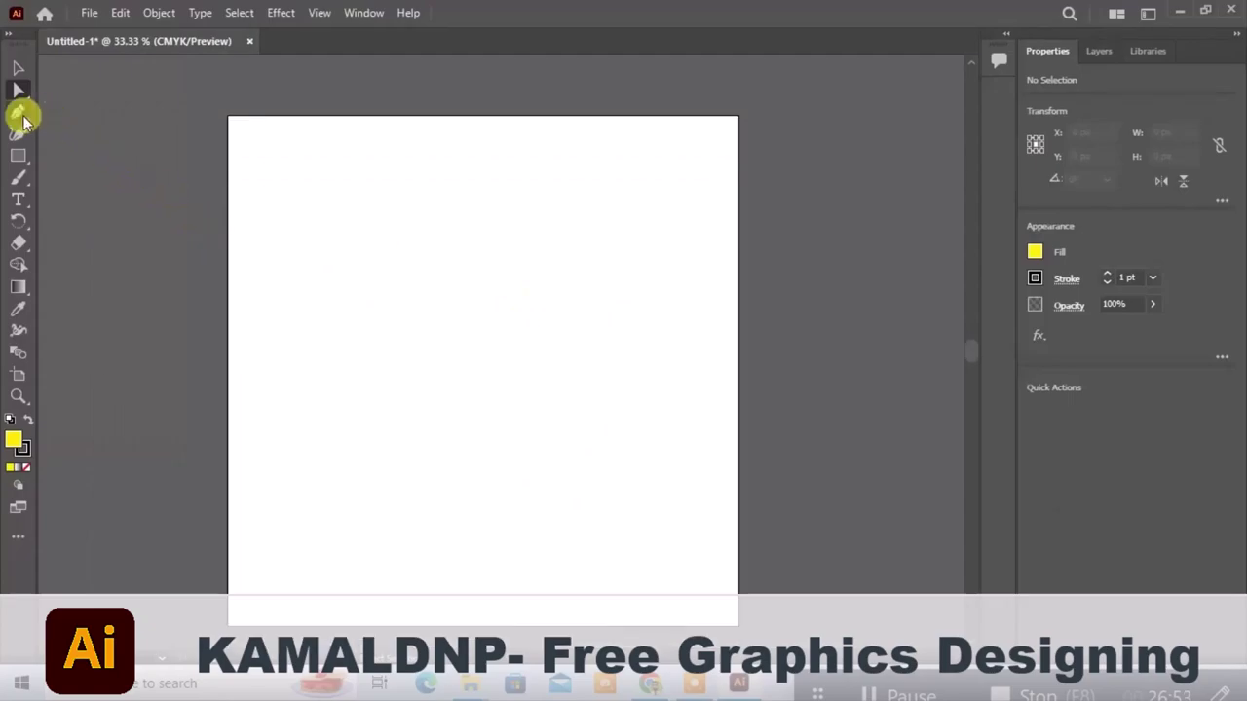
{"action": "left_click", "coordinate": [20, 115]}
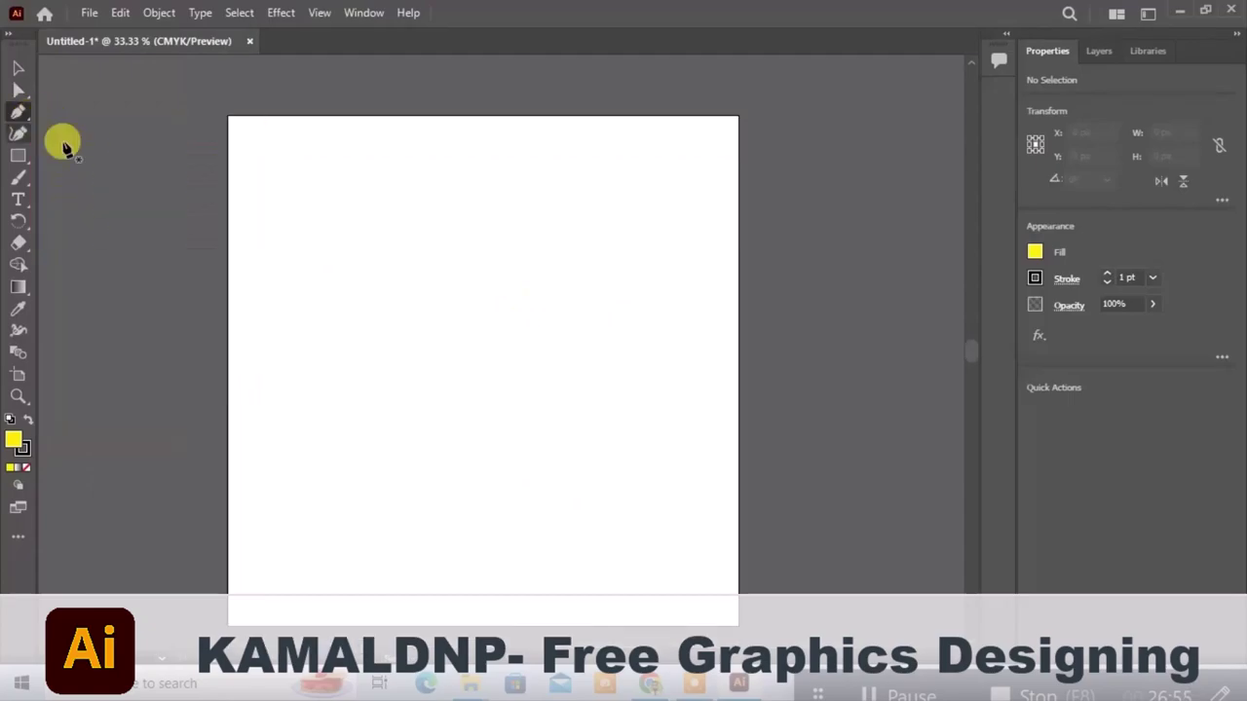
{"action": "left_click", "coordinate": [21, 117]}
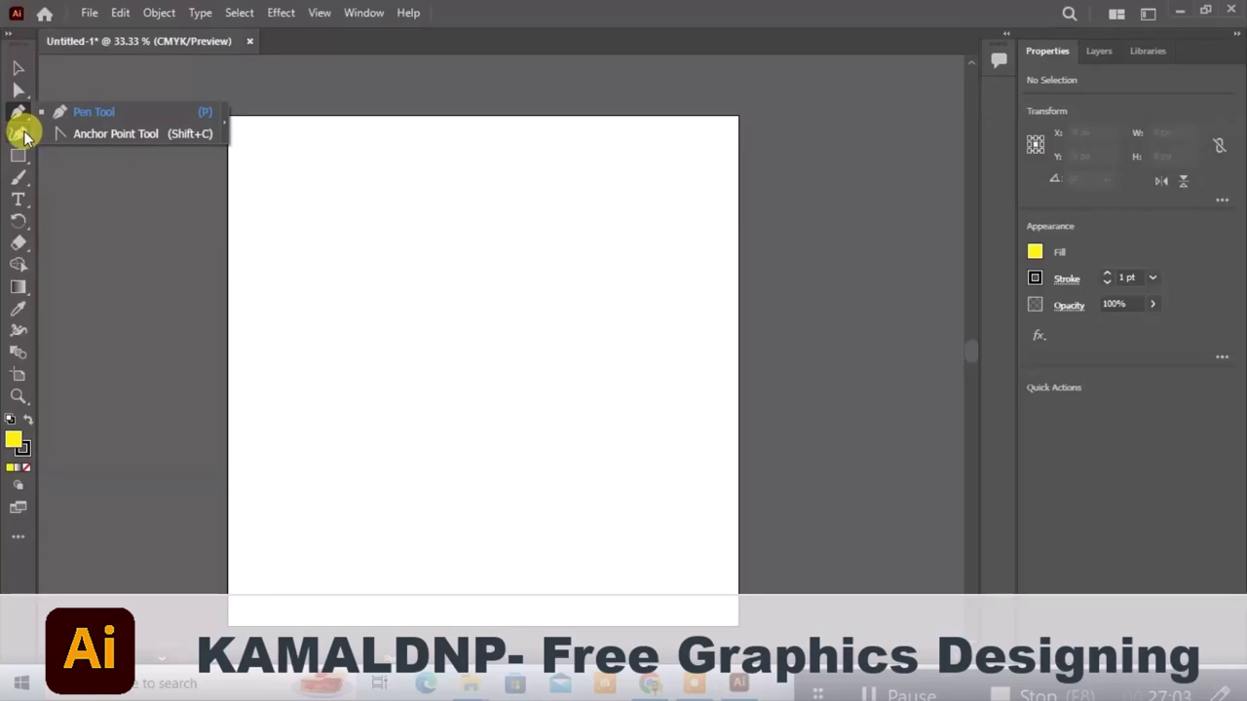
Draw a closed four-cornered path with the Pen tool, clicking top-left, top-right, bottom-right, bottom-left
{"action": "left_click", "coordinate": [76, 113]}
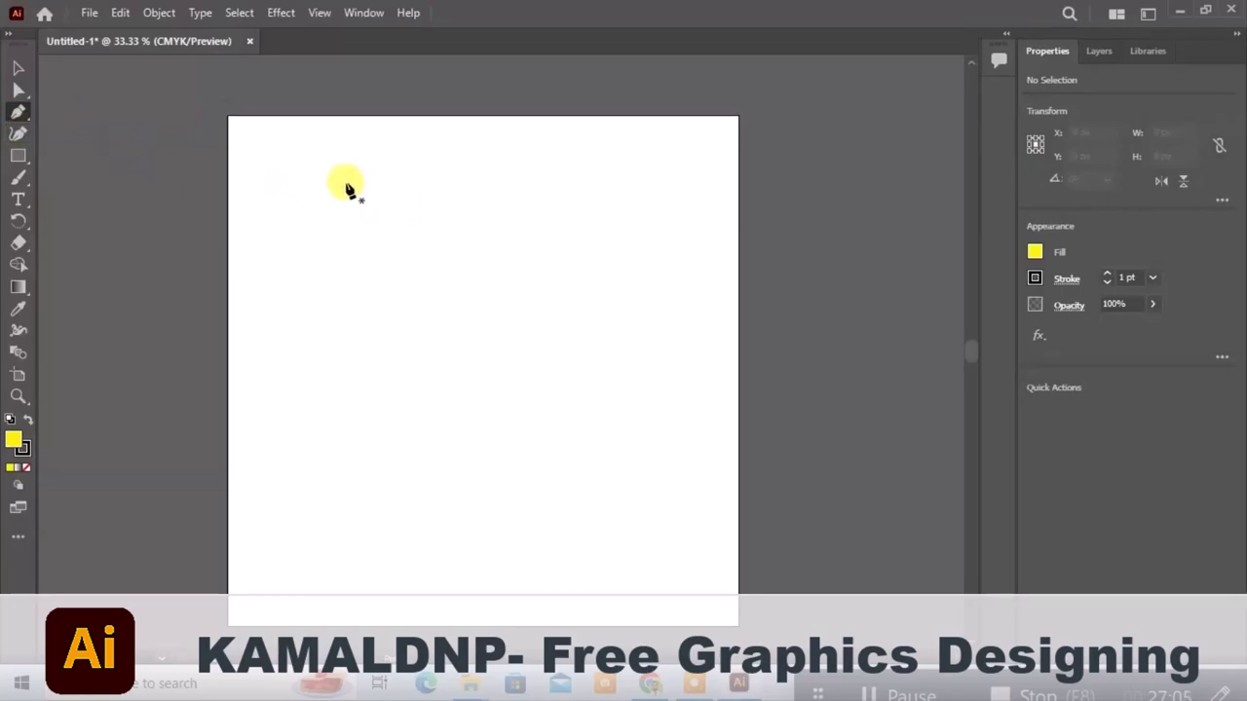
{"action": "left_click", "coordinate": [283, 164]}
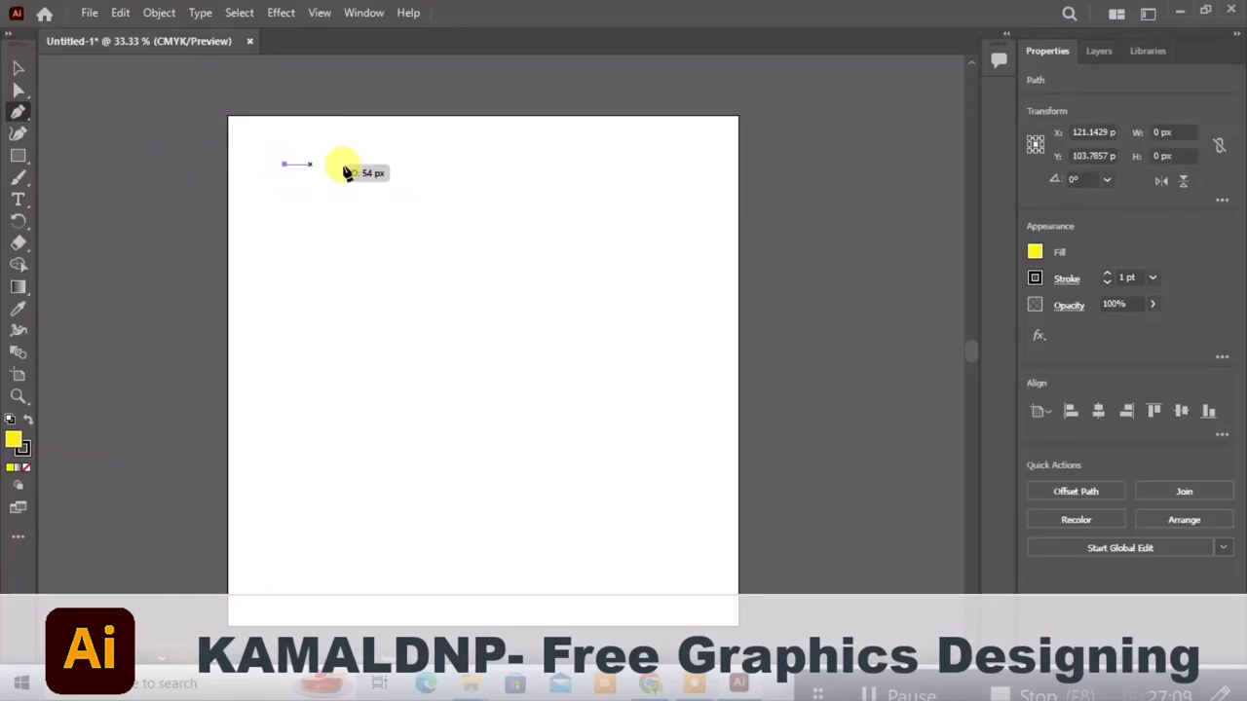
{"action": "left_click", "coordinate": [601, 169]}
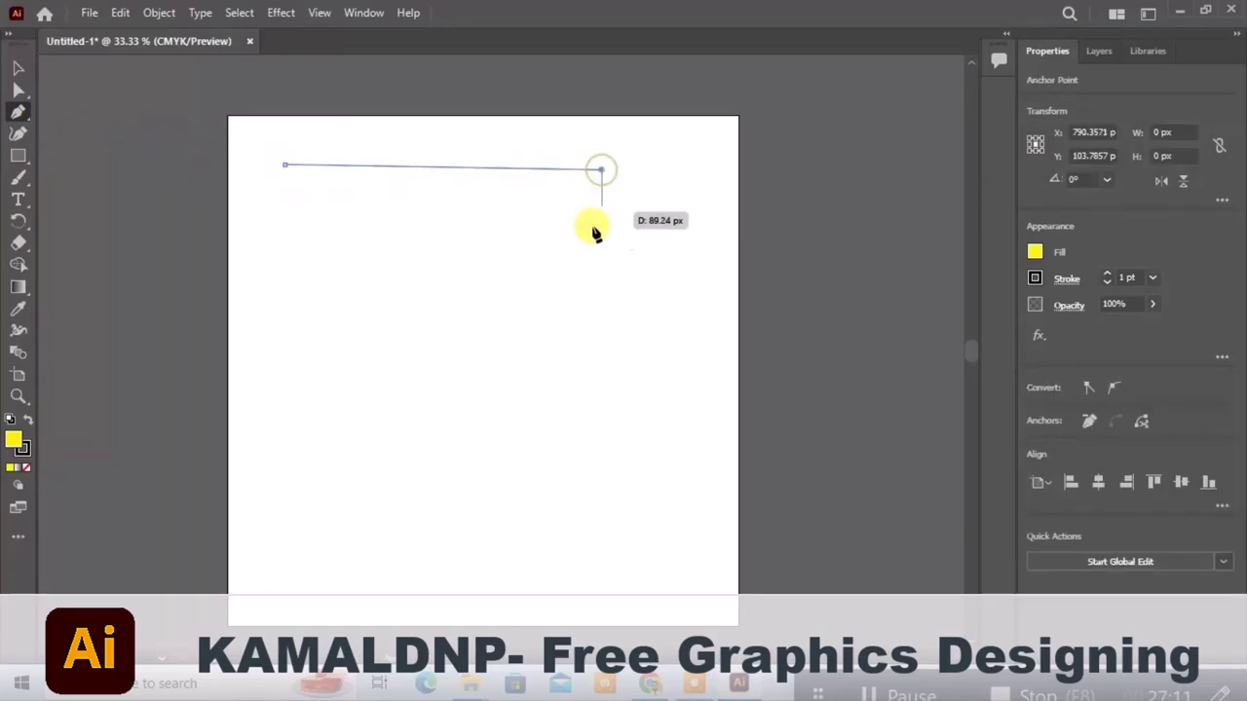
{"action": "left_click", "coordinate": [604, 427]}
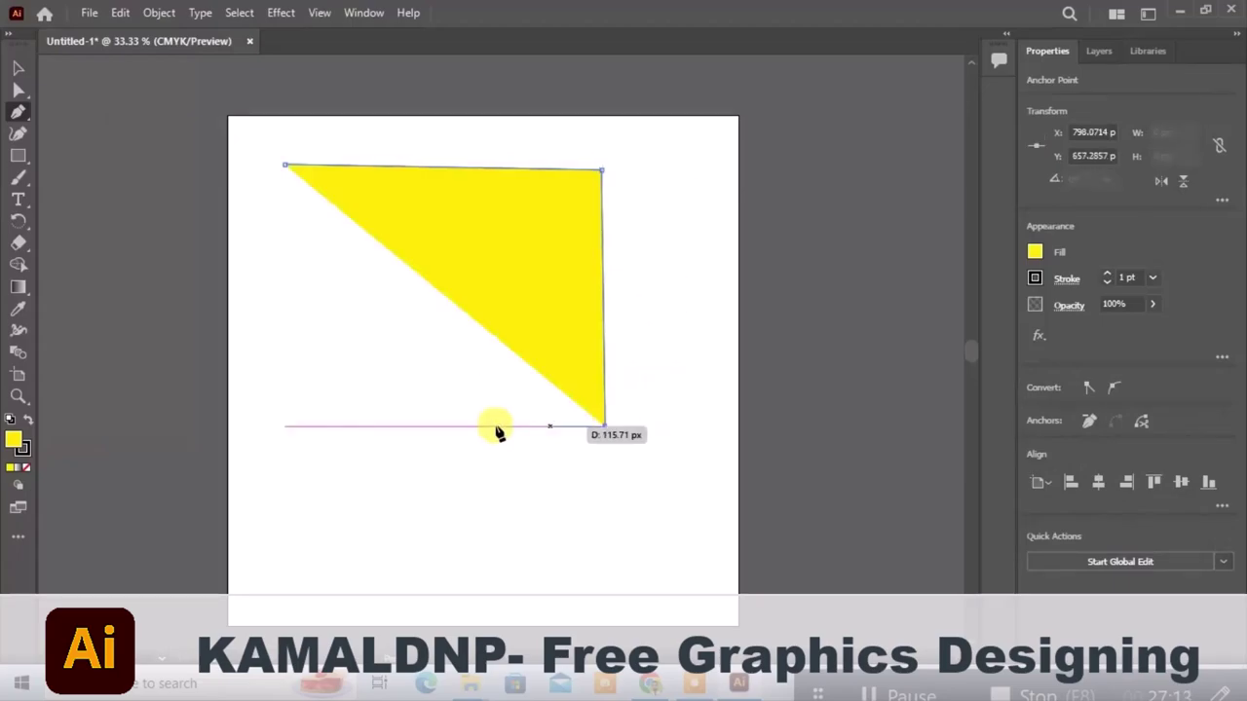
{"action": "left_click", "coordinate": [303, 427]}
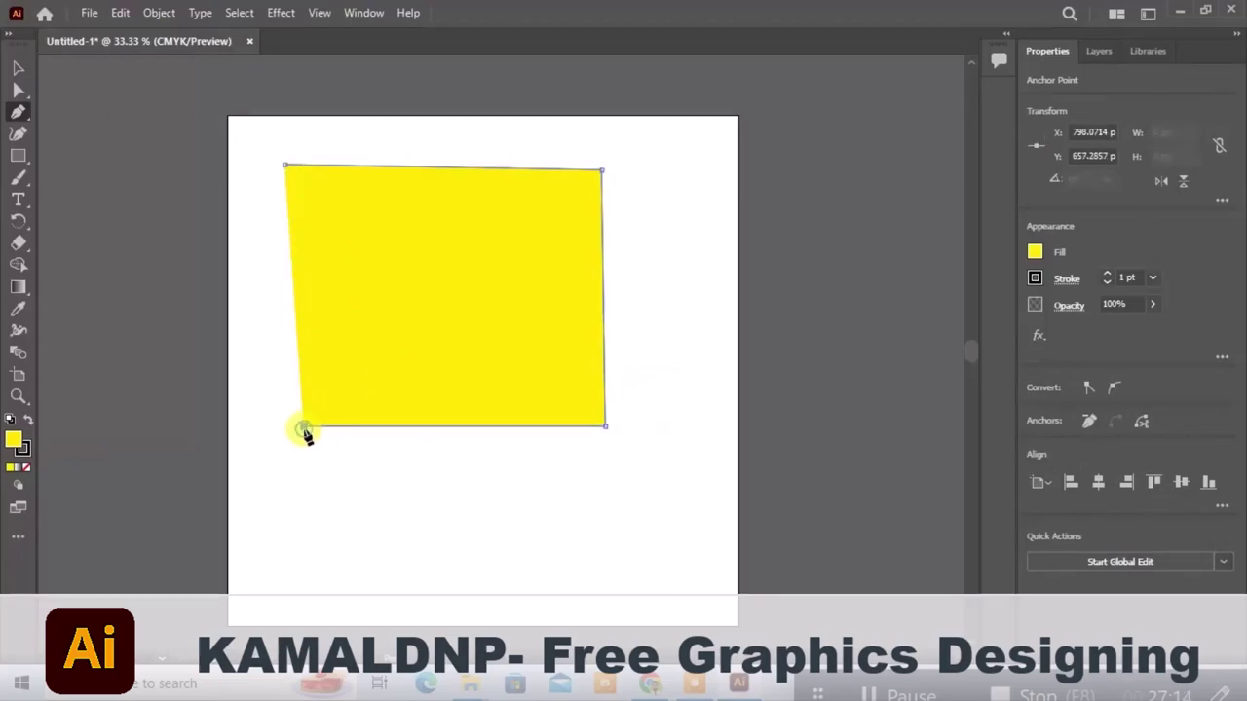
{"action": "left_click", "coordinate": [285, 166]}
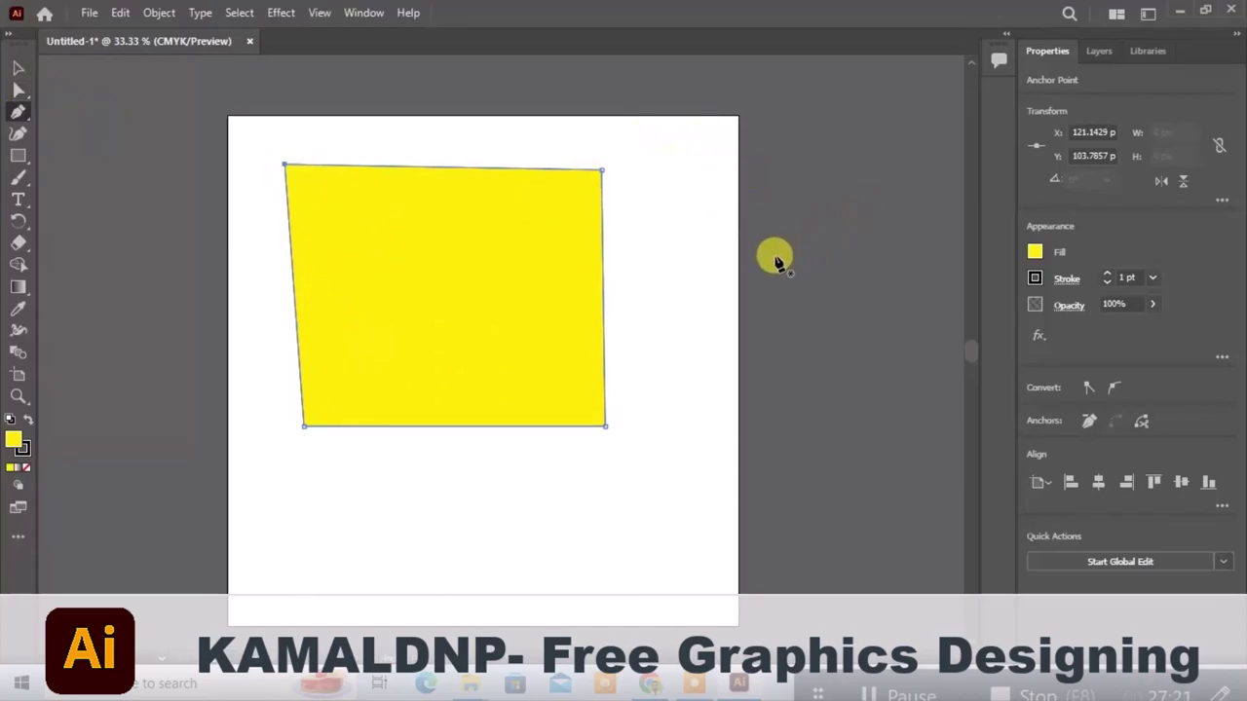
{"action": "left_click", "coordinate": [17, 68]}
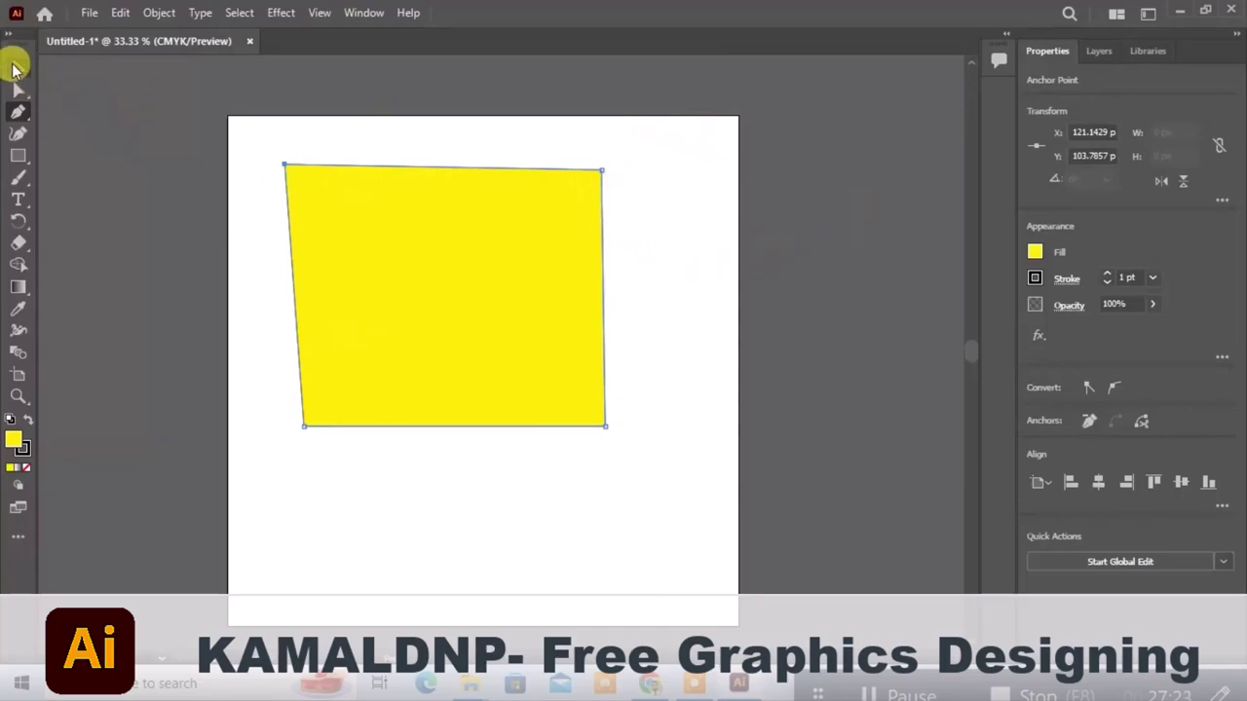
Set the quadrilateral's fill to None
{"action": "left_click", "coordinate": [383, 243]}
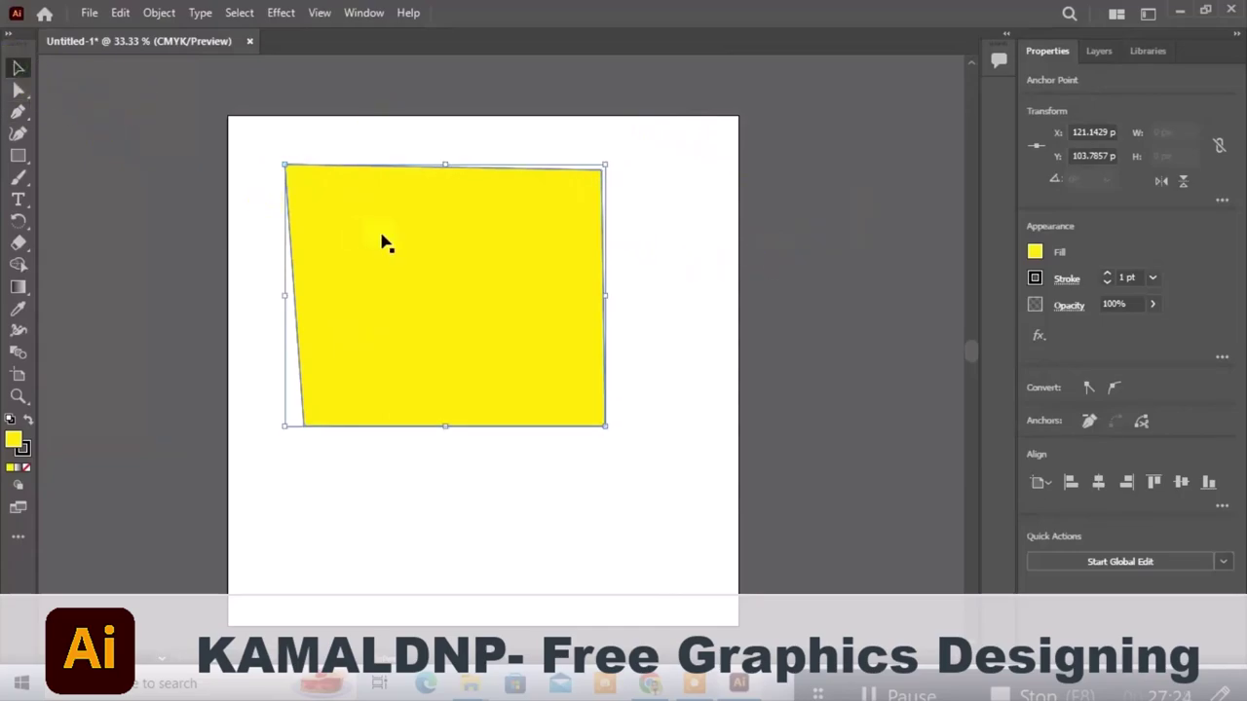
{"action": "left_click", "coordinate": [1034, 252]}
{"action": "left_click", "coordinate": [836, 316]}
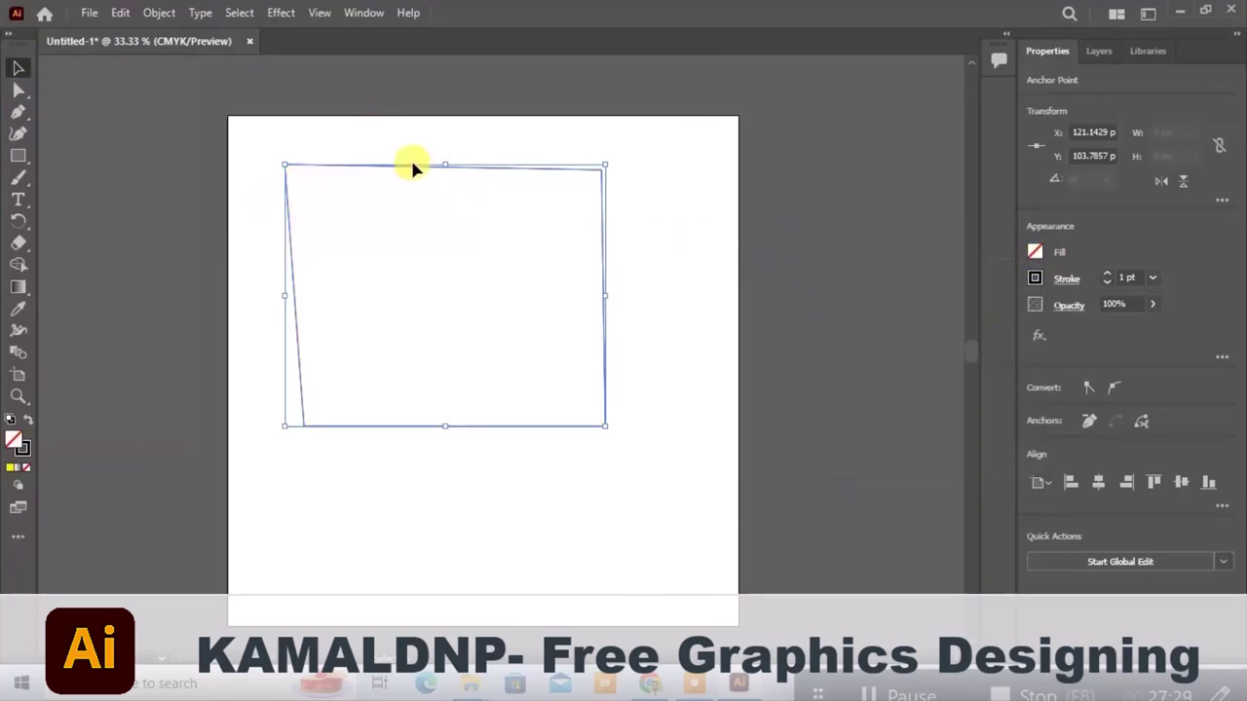
{"action": "left_click", "coordinate": [487, 160]}
Shift the outlined quadrilateral up and right, then select and delete it
{"action": "left_click_drag", "start_coordinate": [502, 173], "coordinate": [532, 154]}
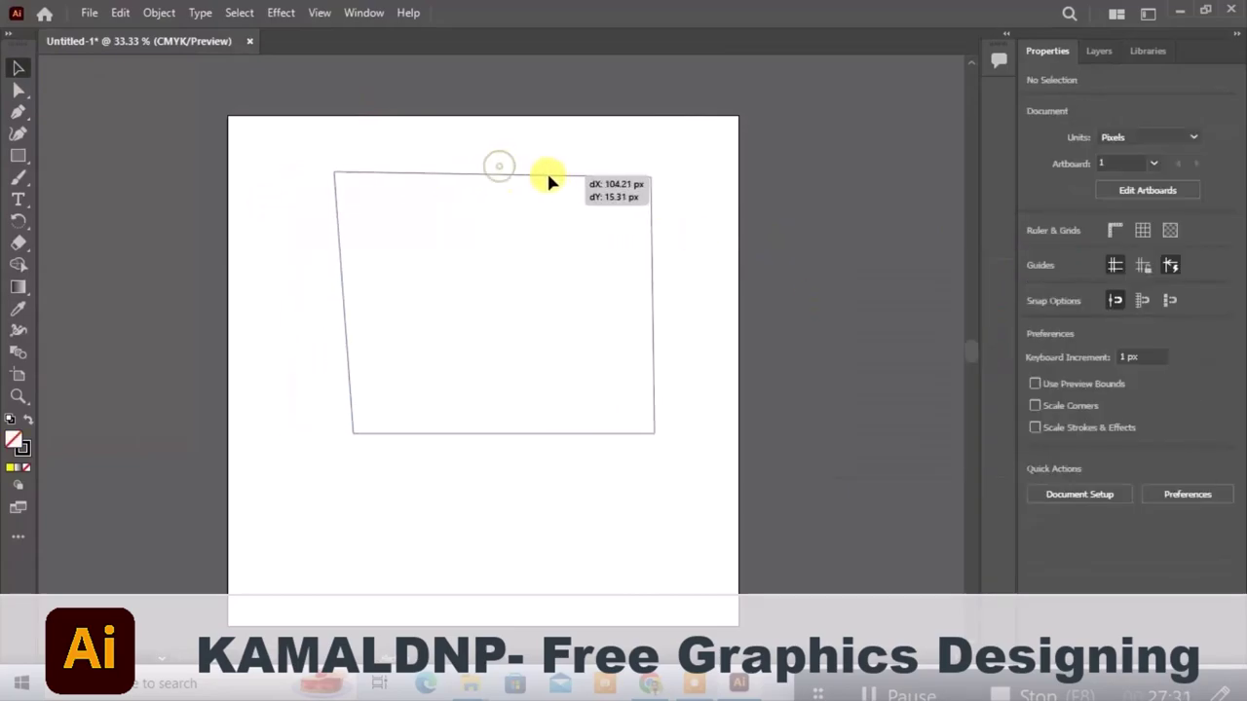
{"action": "left_click", "coordinate": [704, 378]}
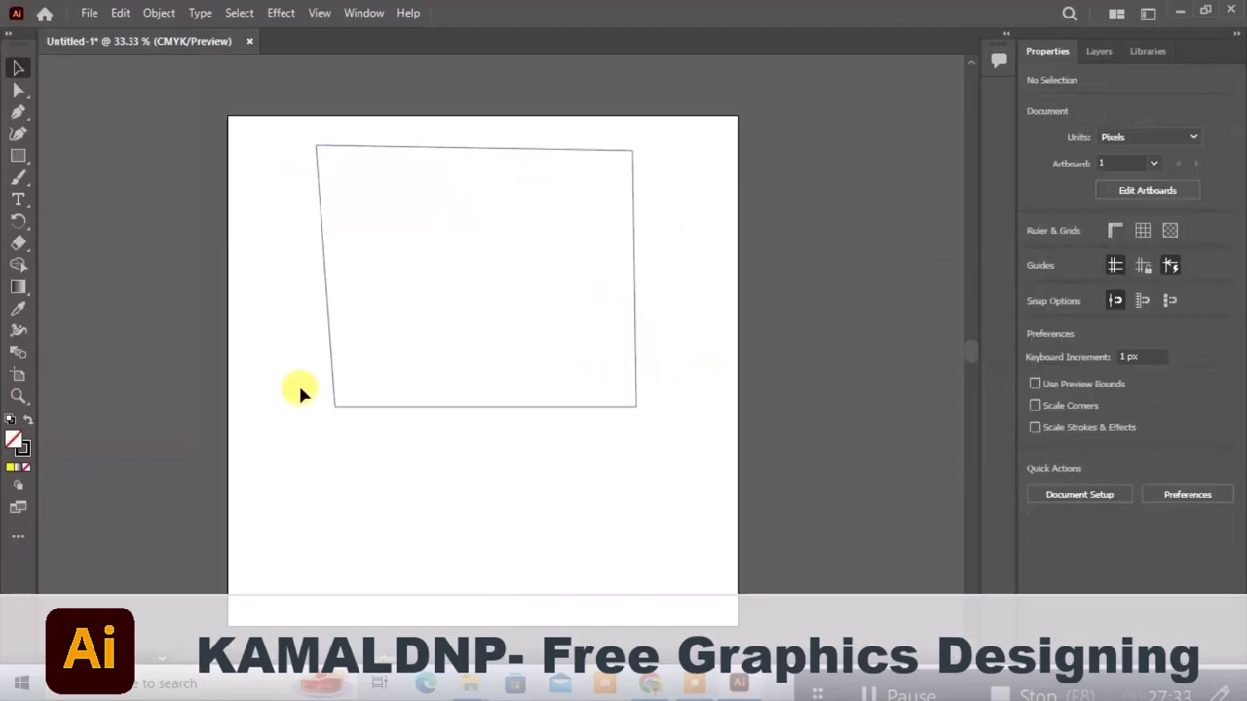
{"action": "left_click", "coordinate": [331, 384]}
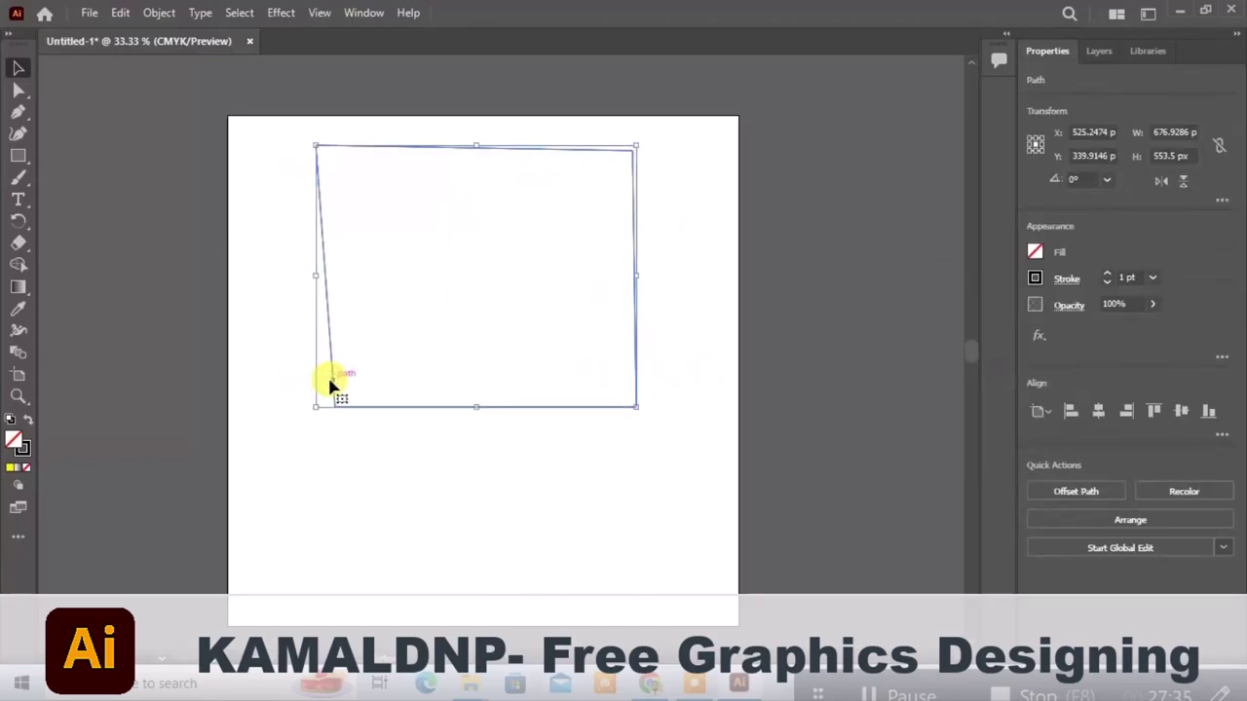
{"action": "key", "text": "Delete"}
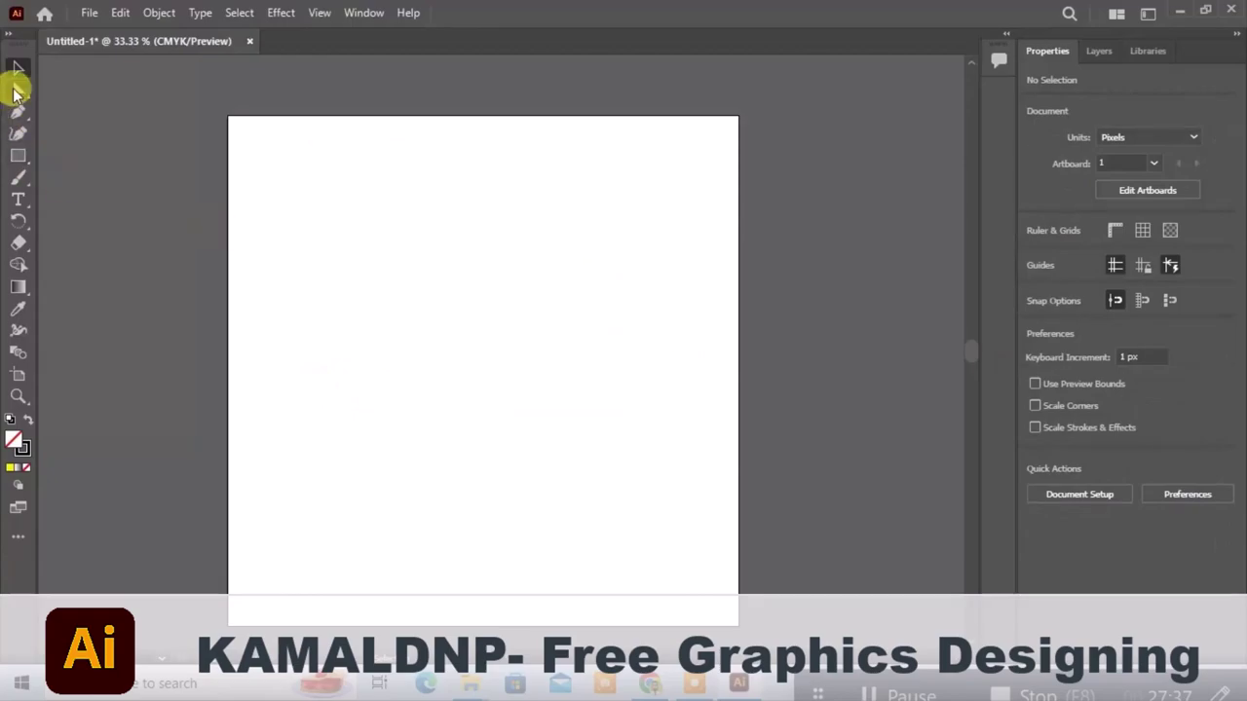
Place the banner image from Downloads and drag it to size across the artboard
{"action": "left_click", "coordinate": [17, 110]}
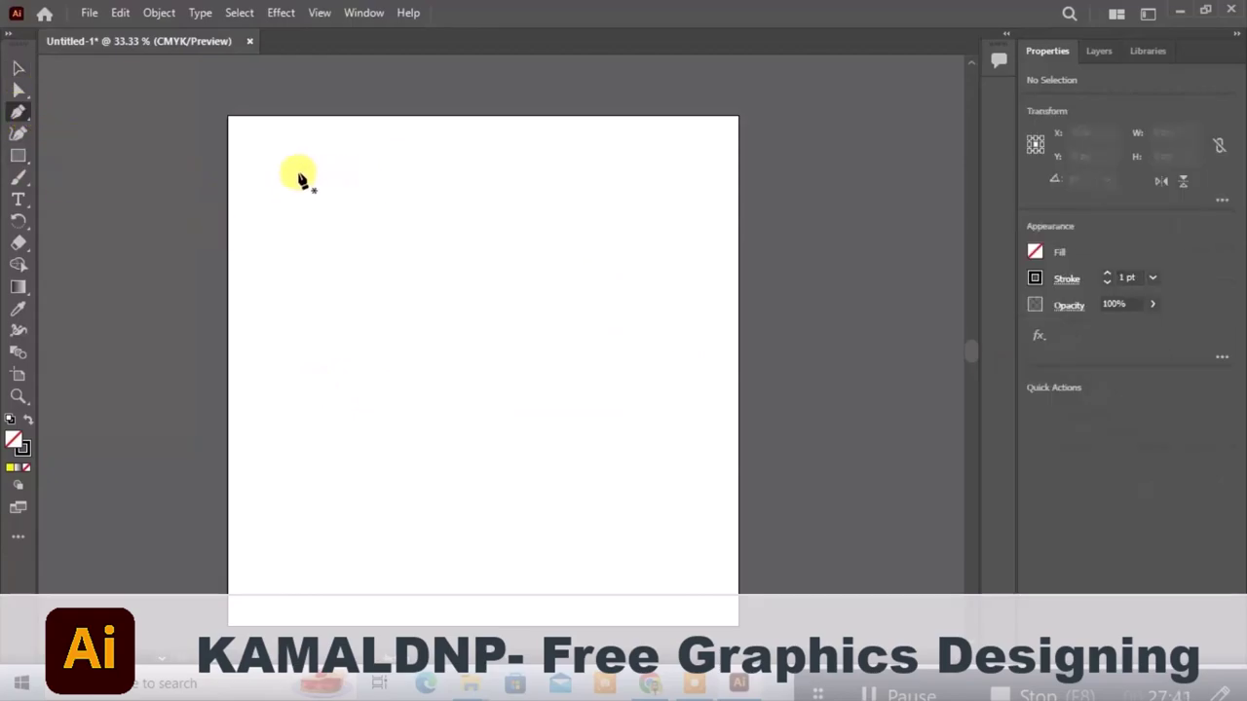
{"action": "left_click", "coordinate": [88, 12]}
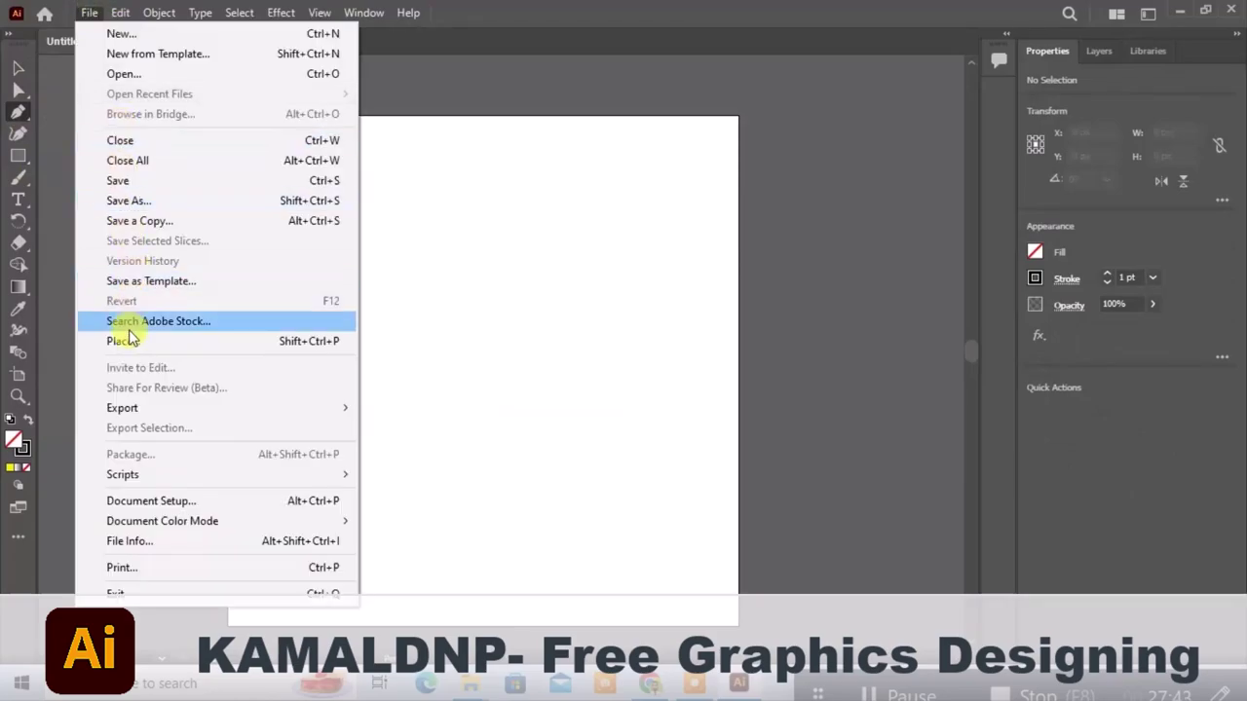
{"action": "left_click", "coordinate": [131, 343]}
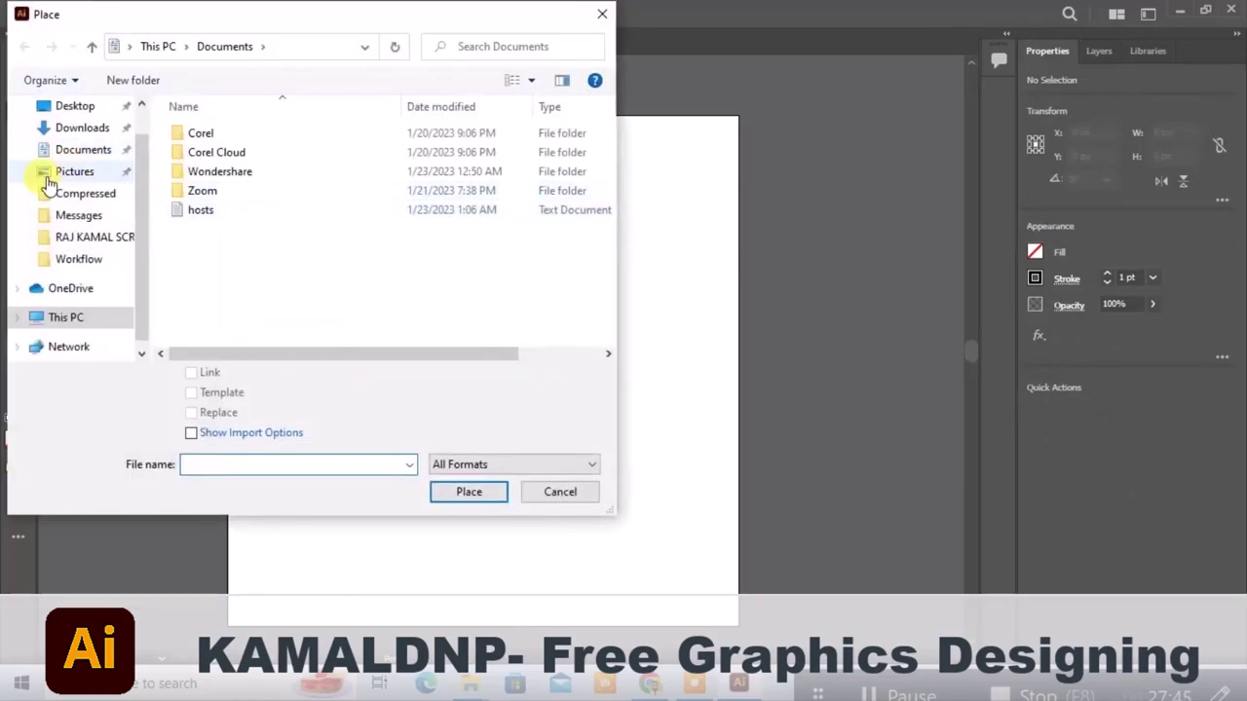
{"action": "left_click", "coordinate": [80, 129]}
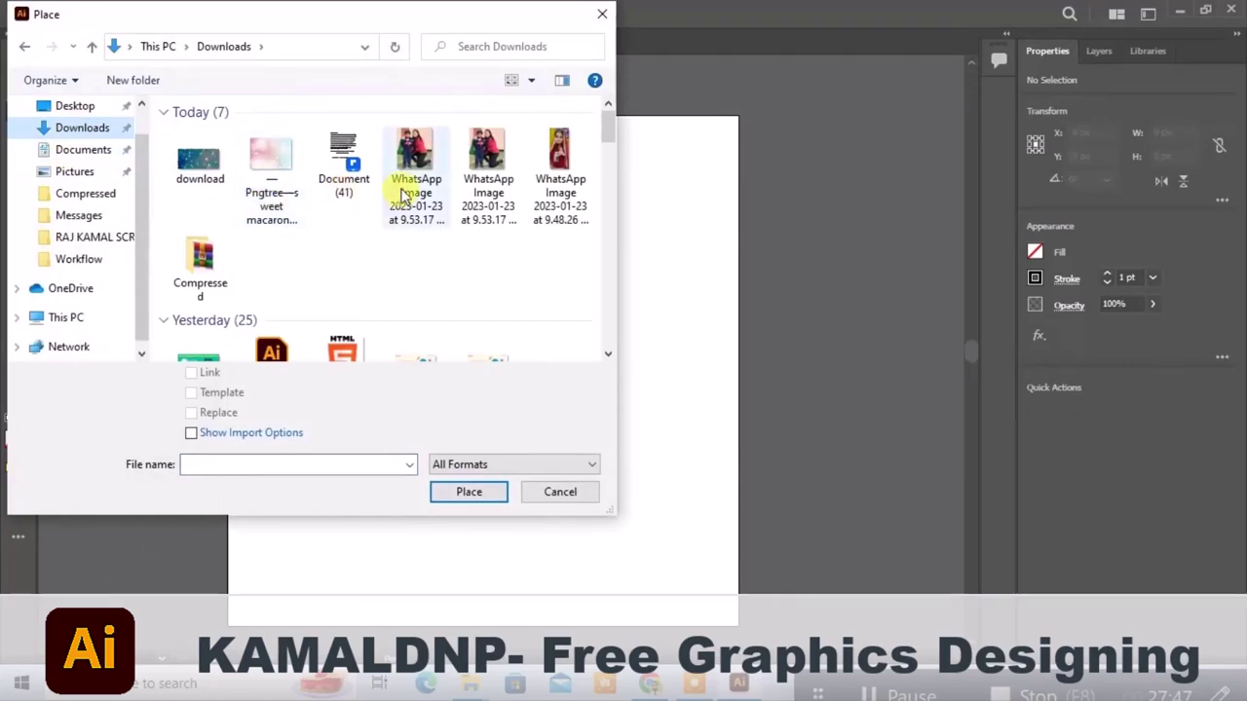
{"action": "scroll", "coordinate": [310, 243], "scroll_direction": "down", "scroll_amount": 3}
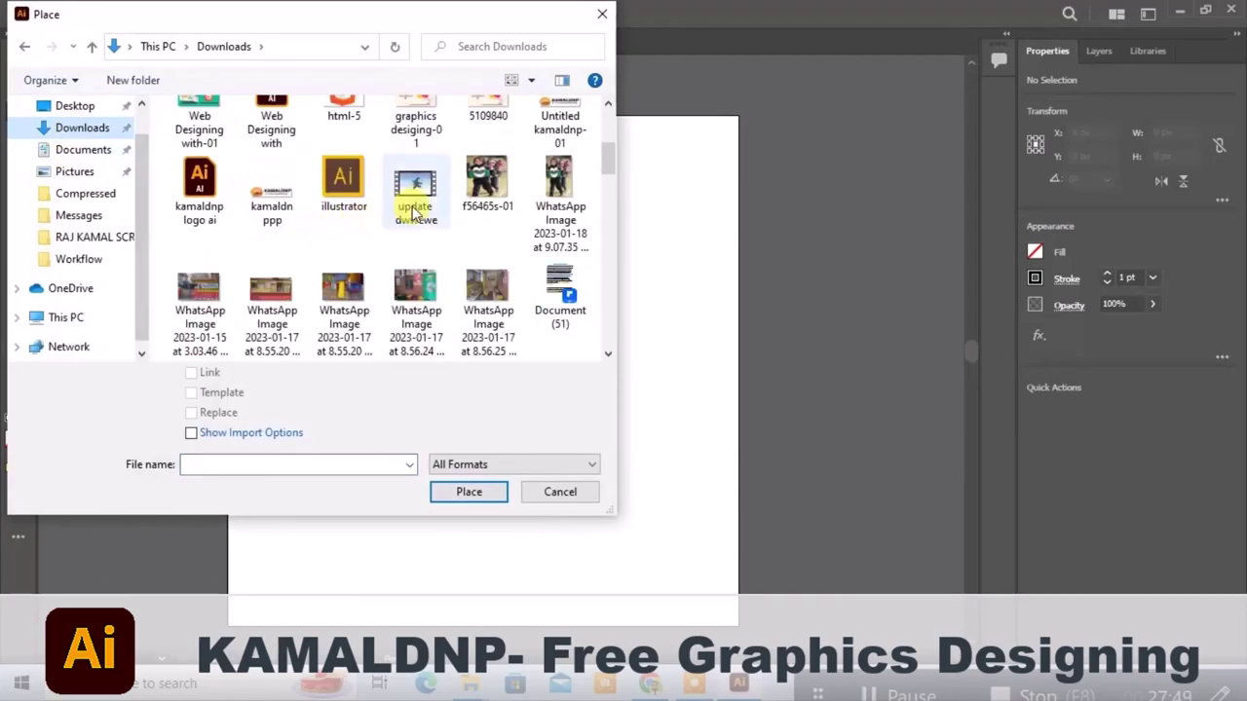
{"action": "scroll", "coordinate": [416, 212], "scroll_direction": "up", "scroll_amount": 1}
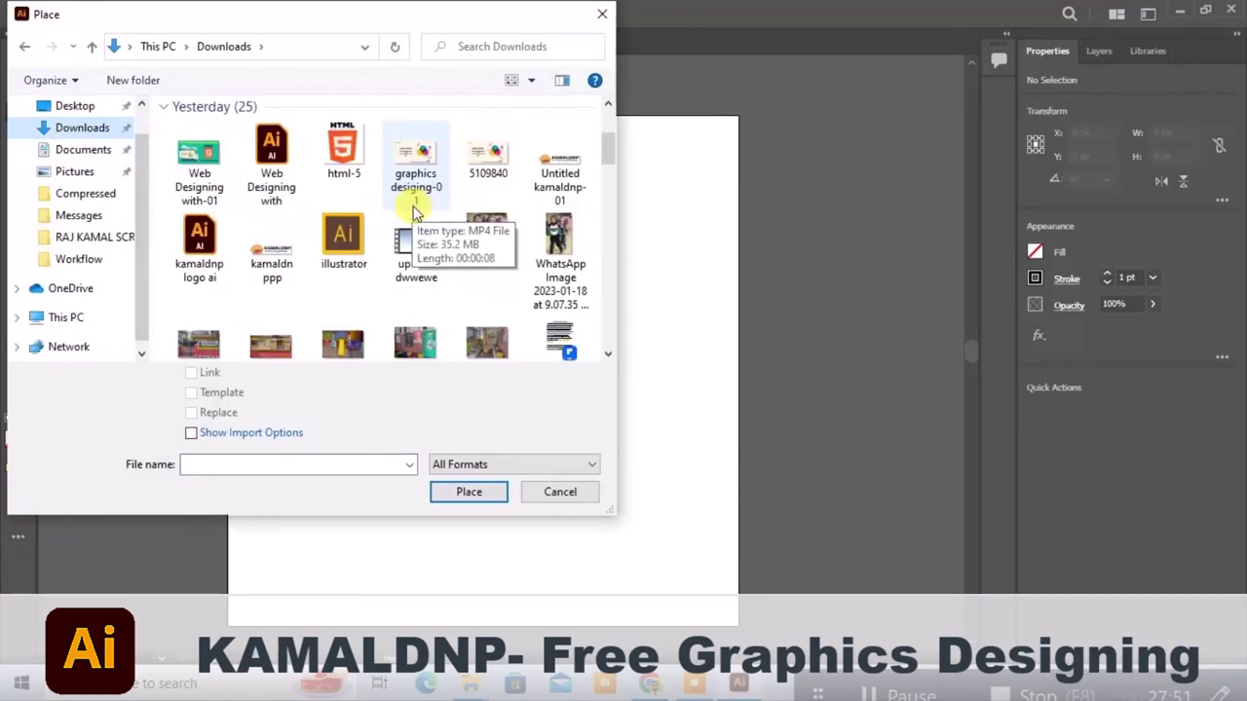
{"action": "left_click", "coordinate": [488, 161]}
{"action": "left_click", "coordinate": [565, 185]}
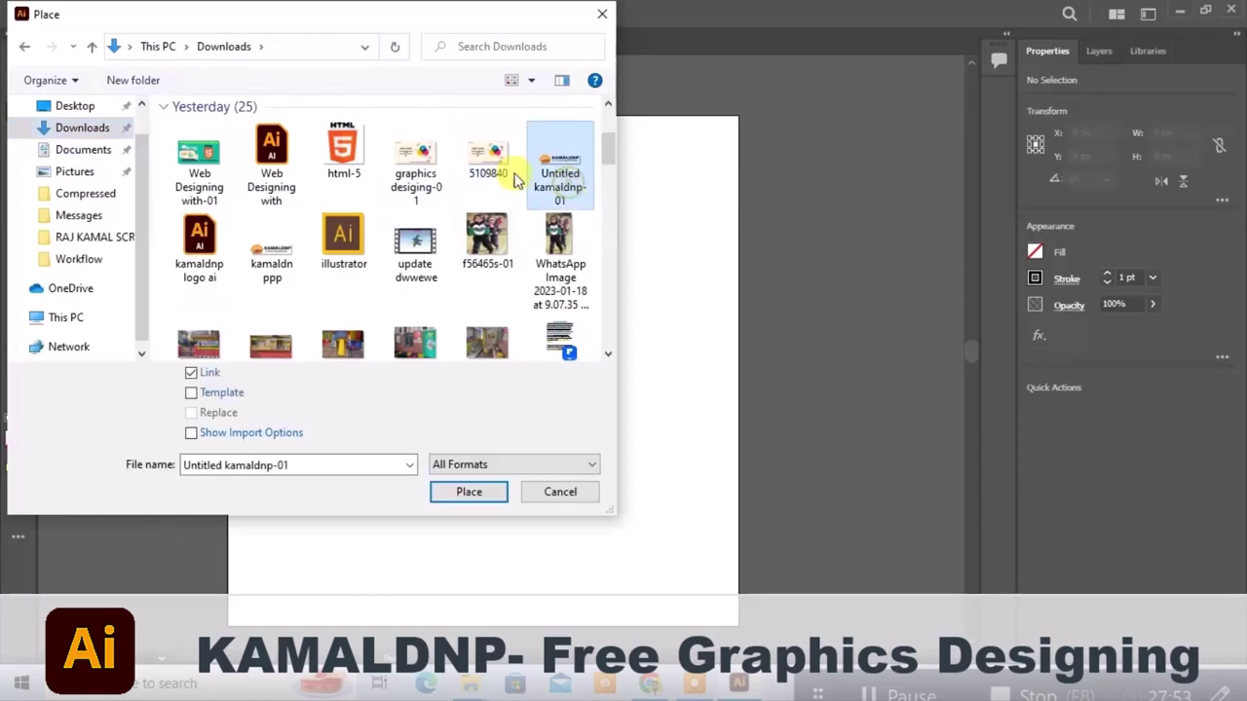
{"action": "left_click", "coordinate": [488, 158]}
{"action": "left_click", "coordinate": [479, 493]}
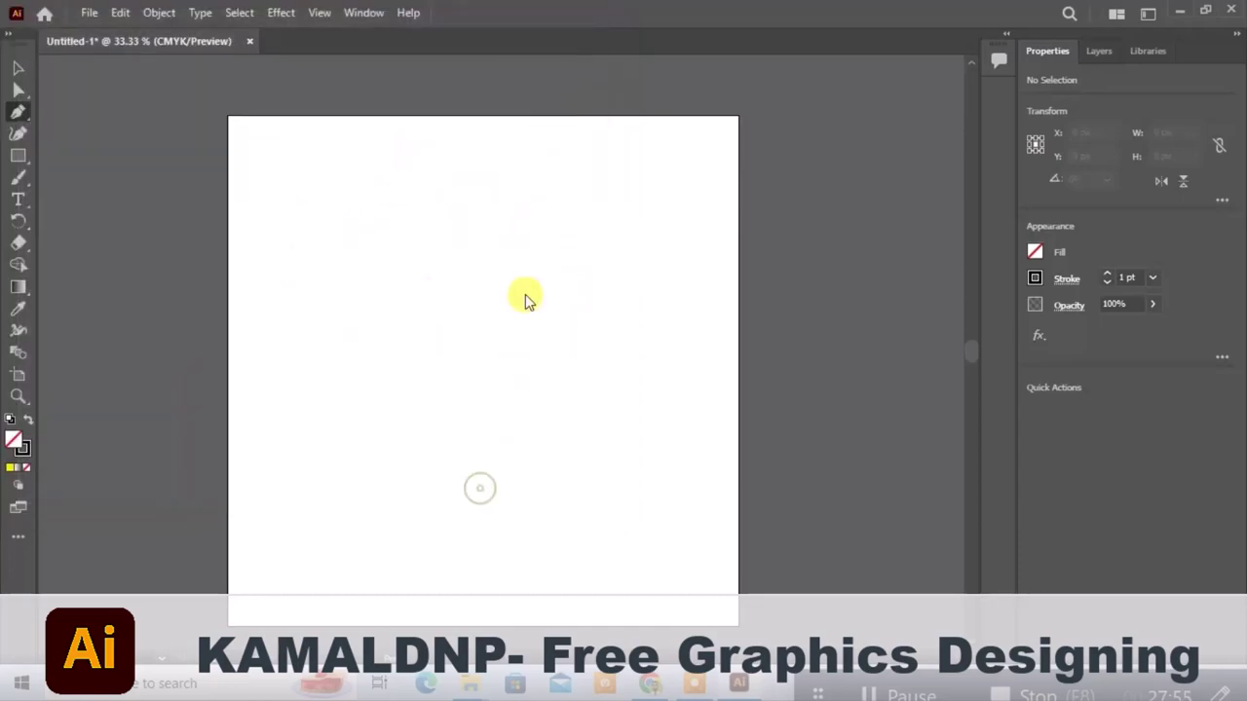
{"action": "left_click_drag", "start_coordinate": [274, 183], "coordinate": [789, 625]}
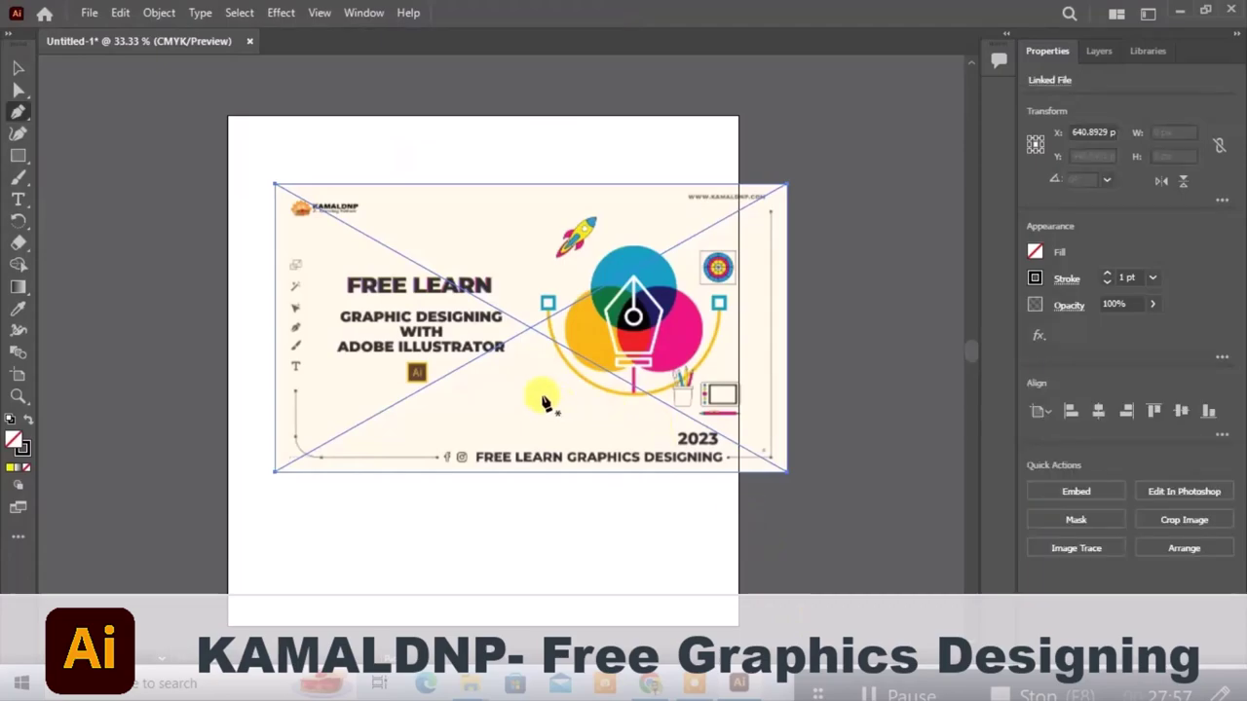
Start a stray pen path on the banner, then undo it
{"action": "key", "text": "p"}
{"action": "left_click", "coordinate": [506, 362]}
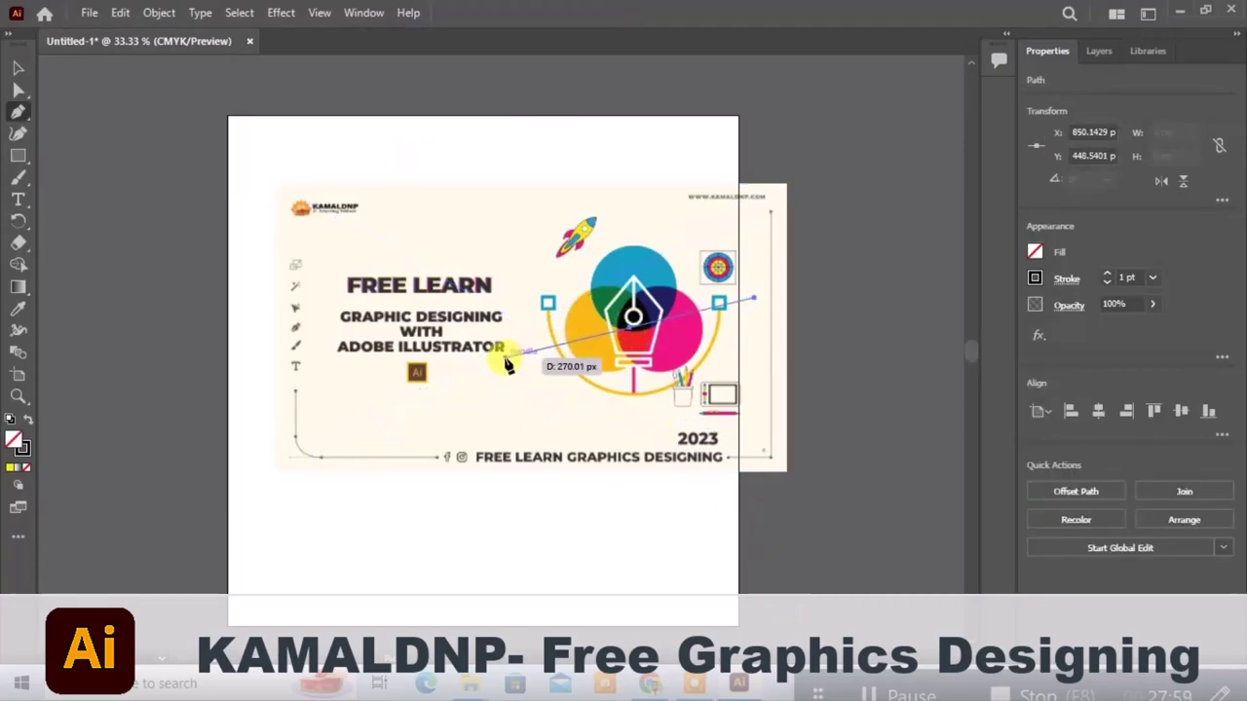
{"action": "key", "text": "ctrl+z"}
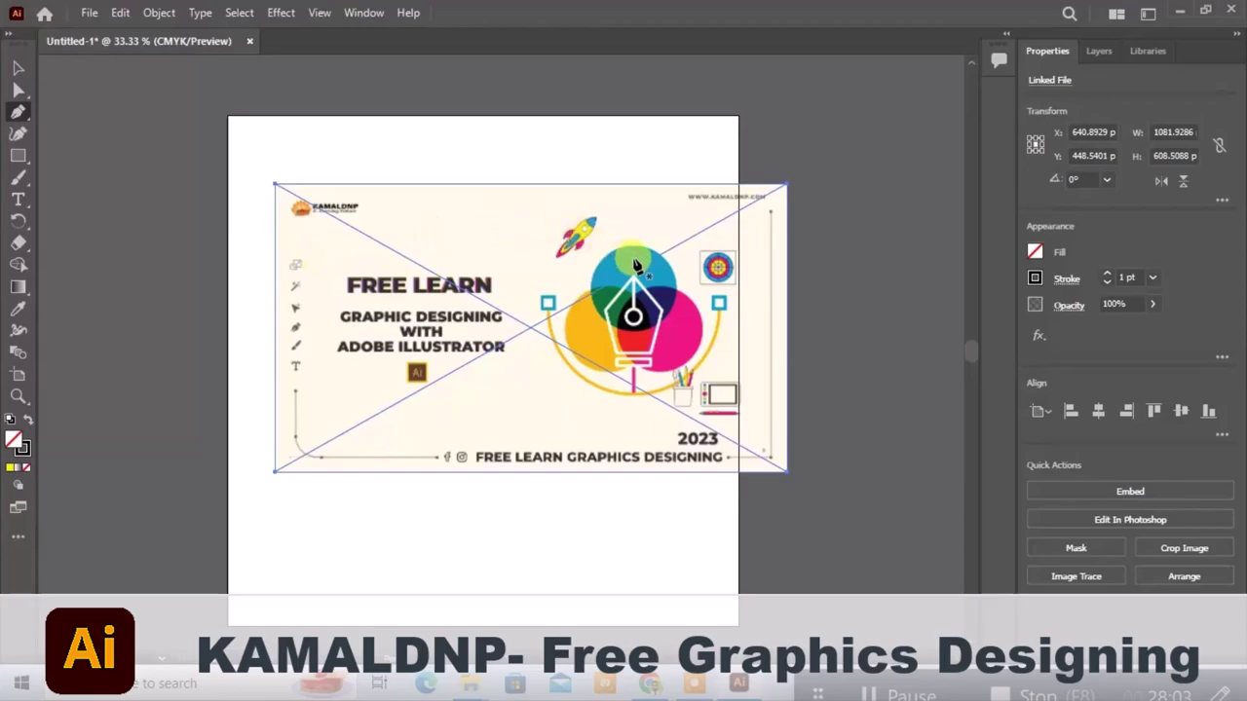
Zoom in on the banner and start a curved pen path at the rocket's tip
{"action": "key", "text": "ctrl+plus"}
{"action": "key", "text": "ctrl+plus"}
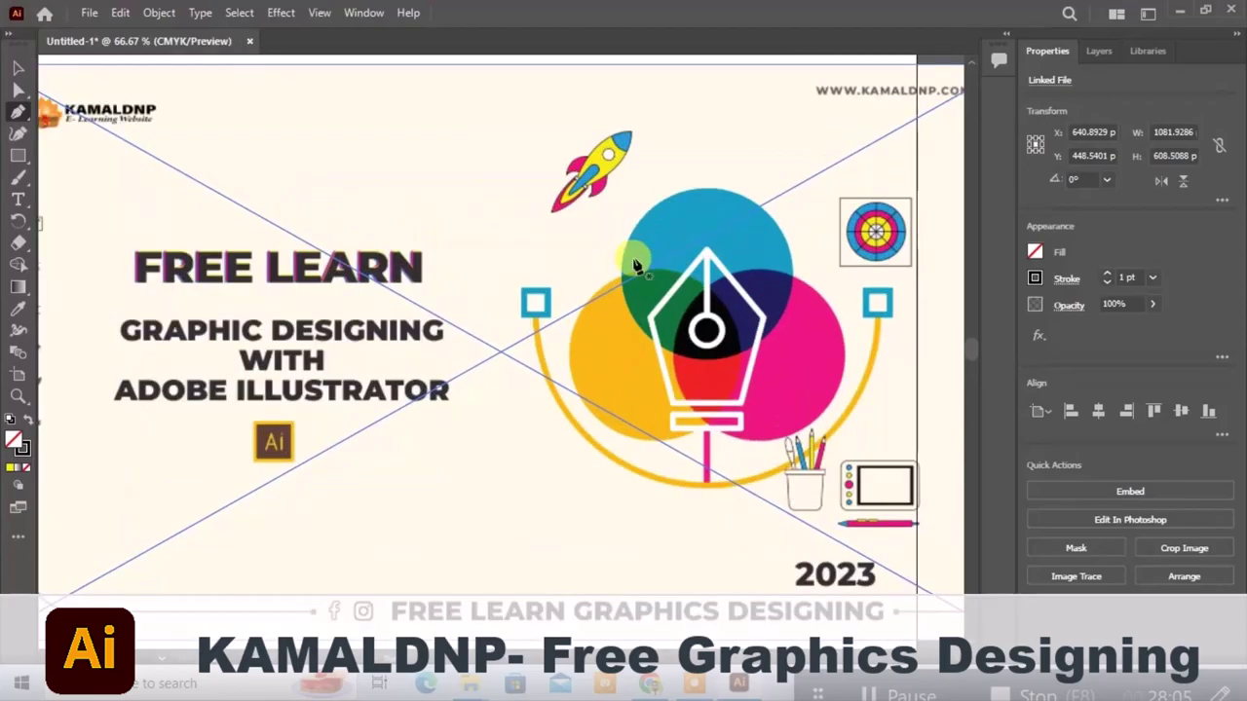
{"action": "key", "text": "ctrl+plus"}
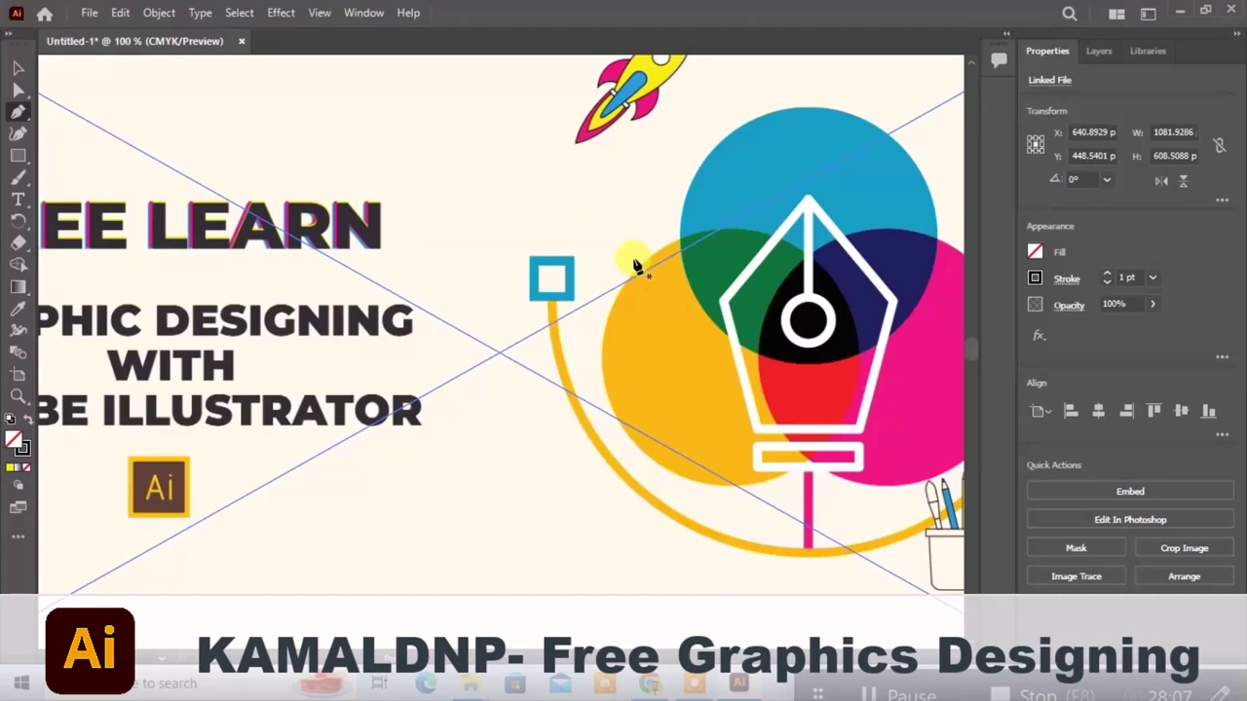
{"action": "scroll", "coordinate": [635, 266], "scroll_direction": "up", "scroll_amount": 3}
{"action": "scroll", "coordinate": [682, 234], "scroll_direction": "up", "scroll_amount": 1}
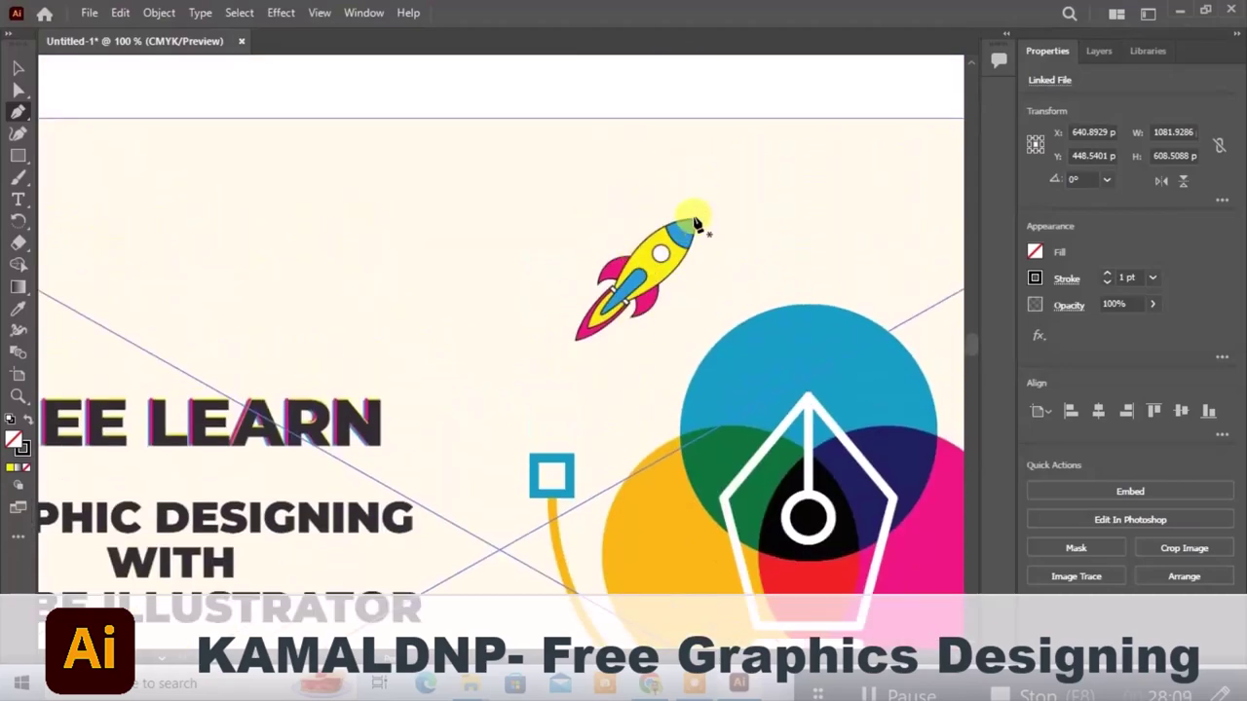
{"action": "mouse_move", "coordinate": [696, 218]}
{"action": "left_mouse_down"}
{"action": "mouse_move", "coordinate": [630, 269]}
{"action": "mouse_move", "coordinate": [633, 259]}
{"action": "mouse_move", "coordinate": [611, 295]}
{"action": "left_mouse_up"}
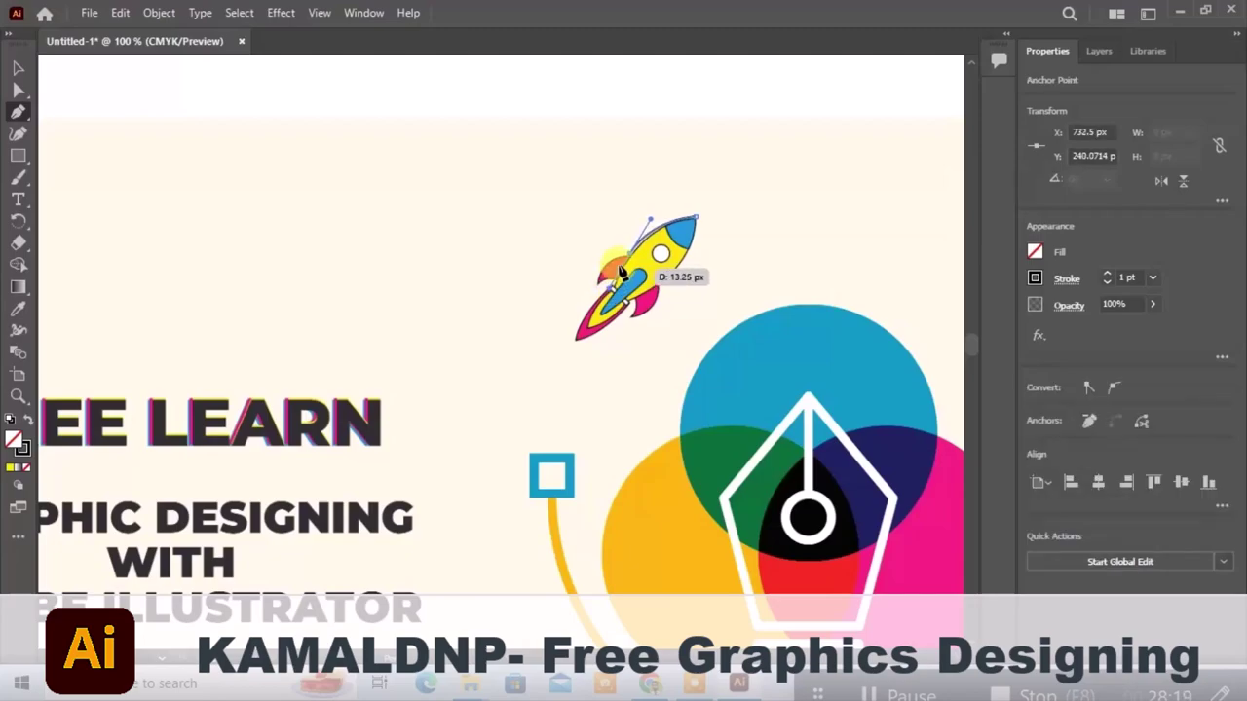
{"action": "left_click_drag", "start_coordinate": [611, 295], "coordinate": [630, 263]}
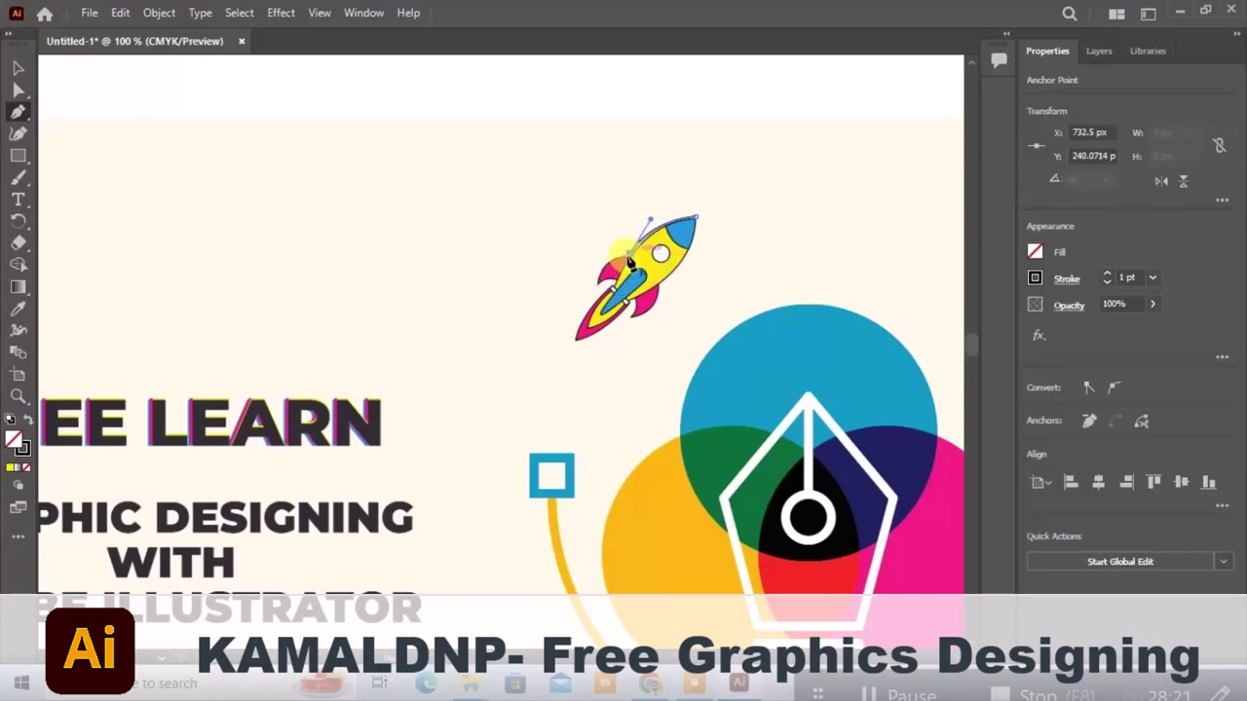
{"action": "mouse_move", "coordinate": [630, 261]}
{"action": "left_mouse_down"}
{"action": "mouse_move", "coordinate": [598, 278]}
{"action": "mouse_move", "coordinate": [598, 308]}
{"action": "mouse_move", "coordinate": [573, 336]}
{"action": "mouse_move", "coordinate": [590, 317]}
{"action": "left_mouse_up"}
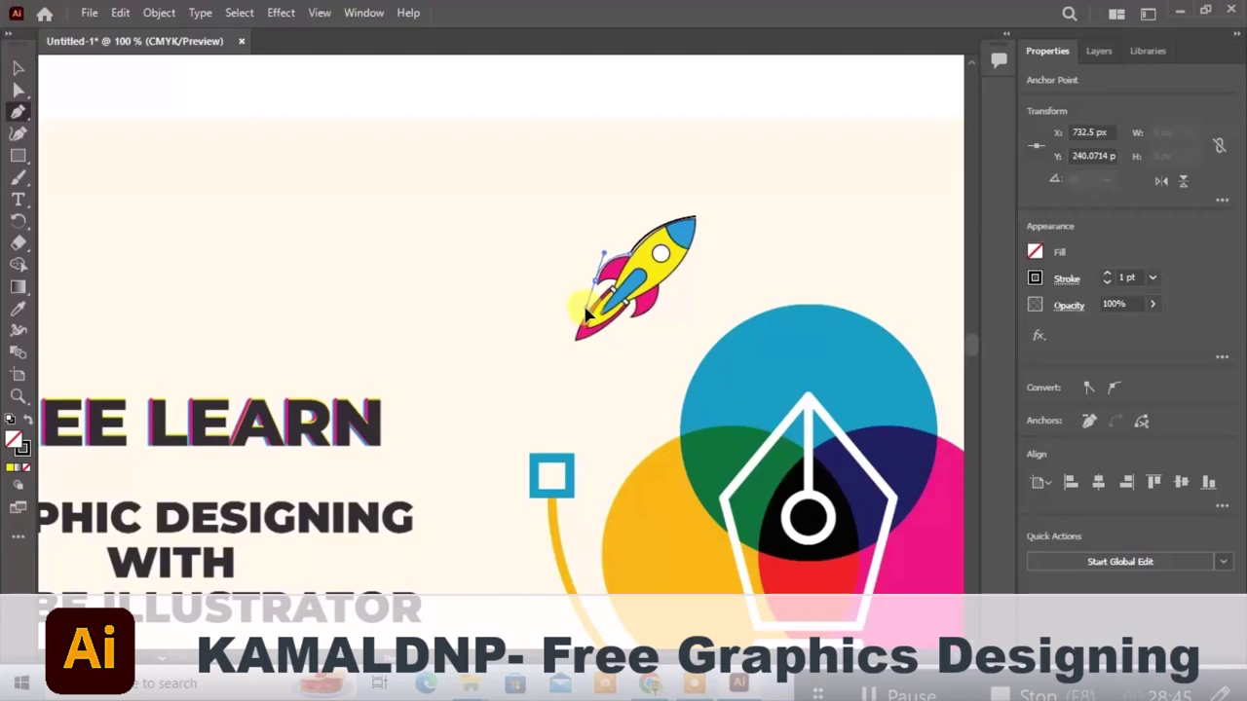
Continue adding curved anchors around the rocket's fin and body back to the tip
{"action": "left_click_drag", "start_coordinate": [594, 281], "coordinate": [585, 306]}
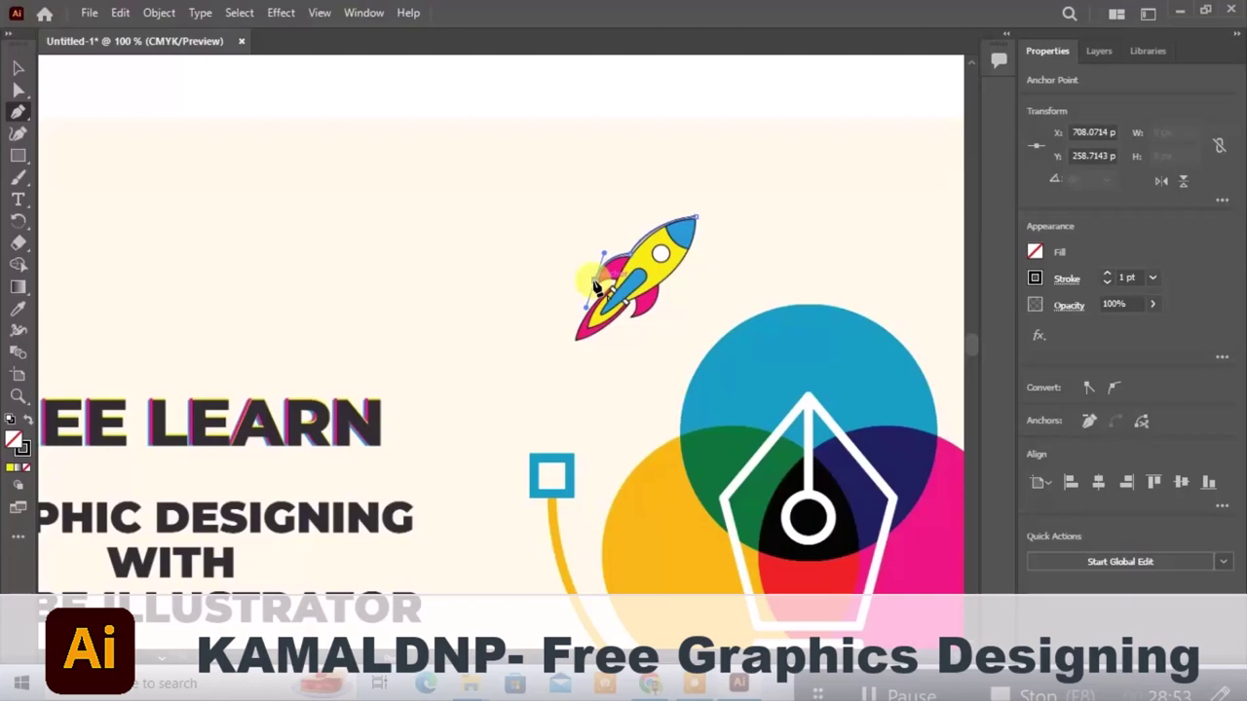
{"action": "mouse_move", "coordinate": [596, 283]}
{"action": "left_mouse_down"}
{"action": "mouse_move", "coordinate": [588, 301]}
{"action": "mouse_move", "coordinate": [614, 282]}
{"action": "left_mouse_up"}
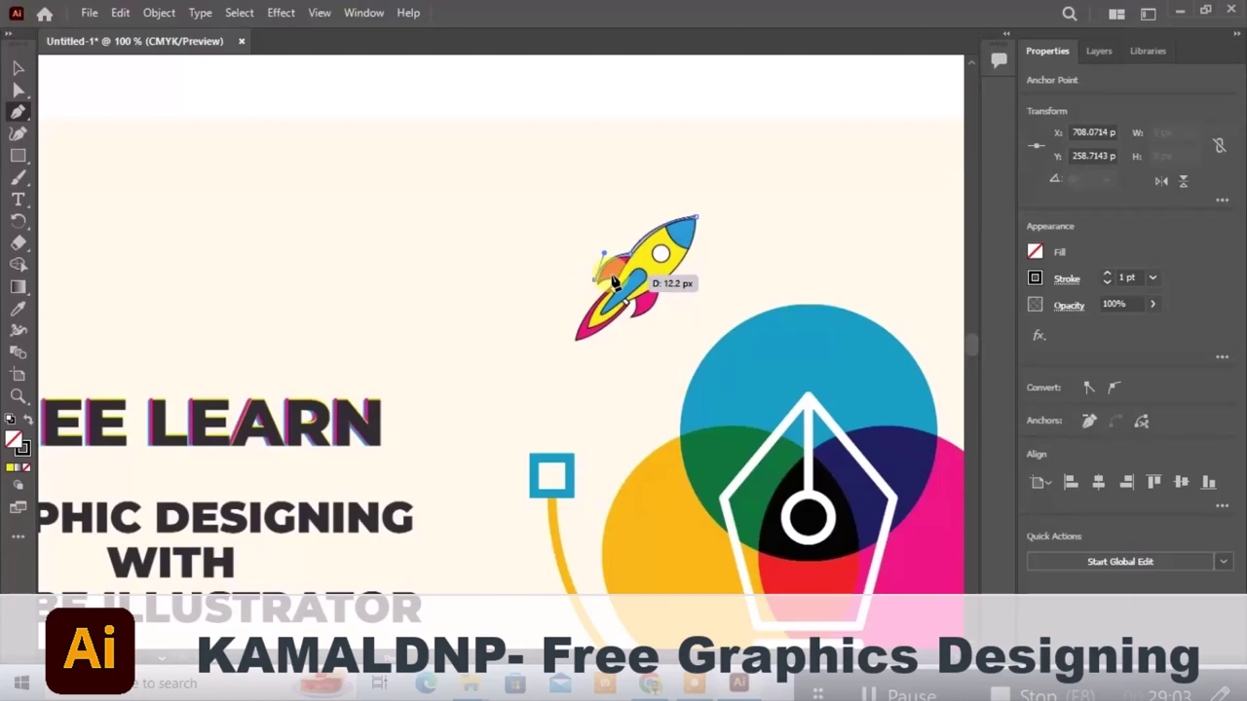
{"action": "left_click_drag", "start_coordinate": [614, 282], "coordinate": [618, 285]}
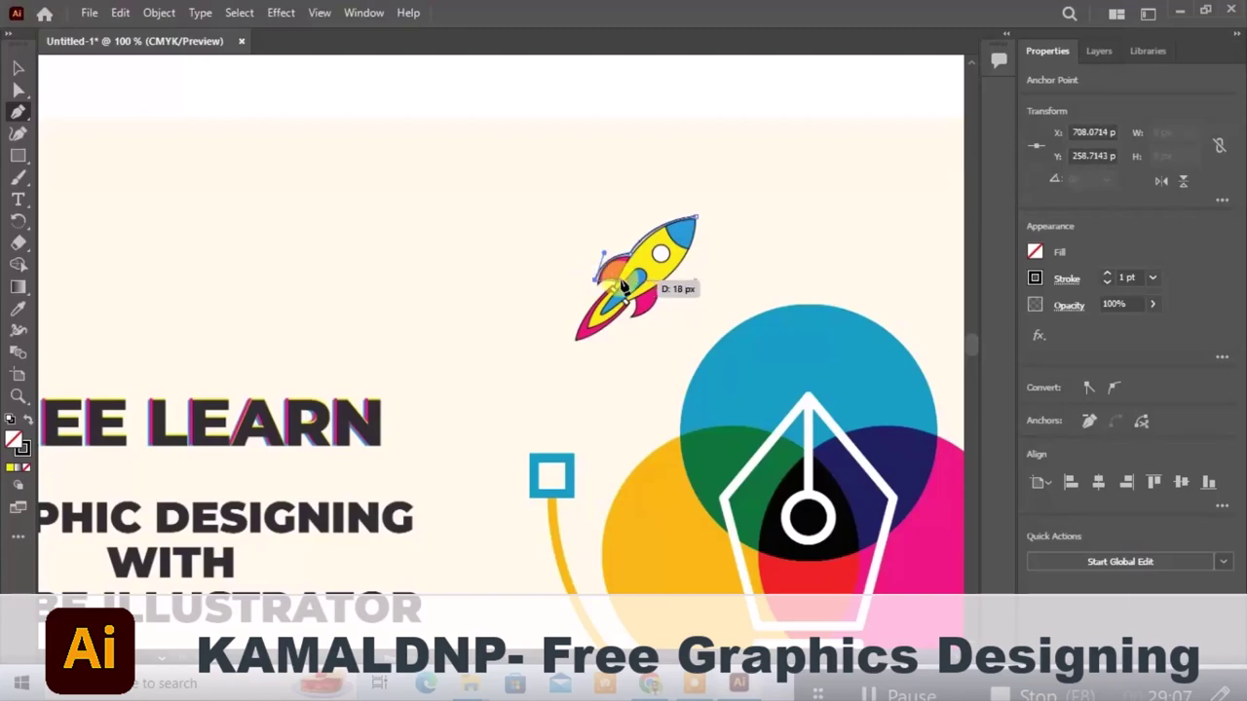
{"action": "left_click_drag", "start_coordinate": [621, 285], "coordinate": [619, 294]}
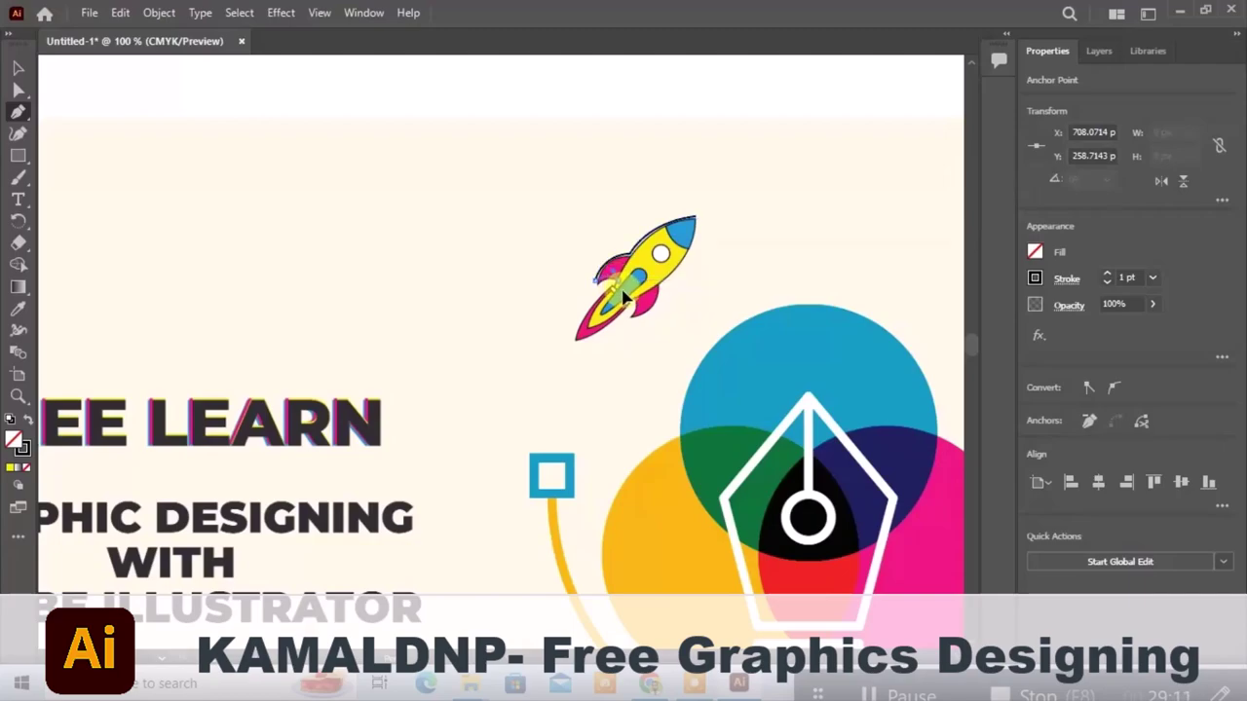
{"action": "left_click_drag", "start_coordinate": [623, 294], "coordinate": [631, 264]}
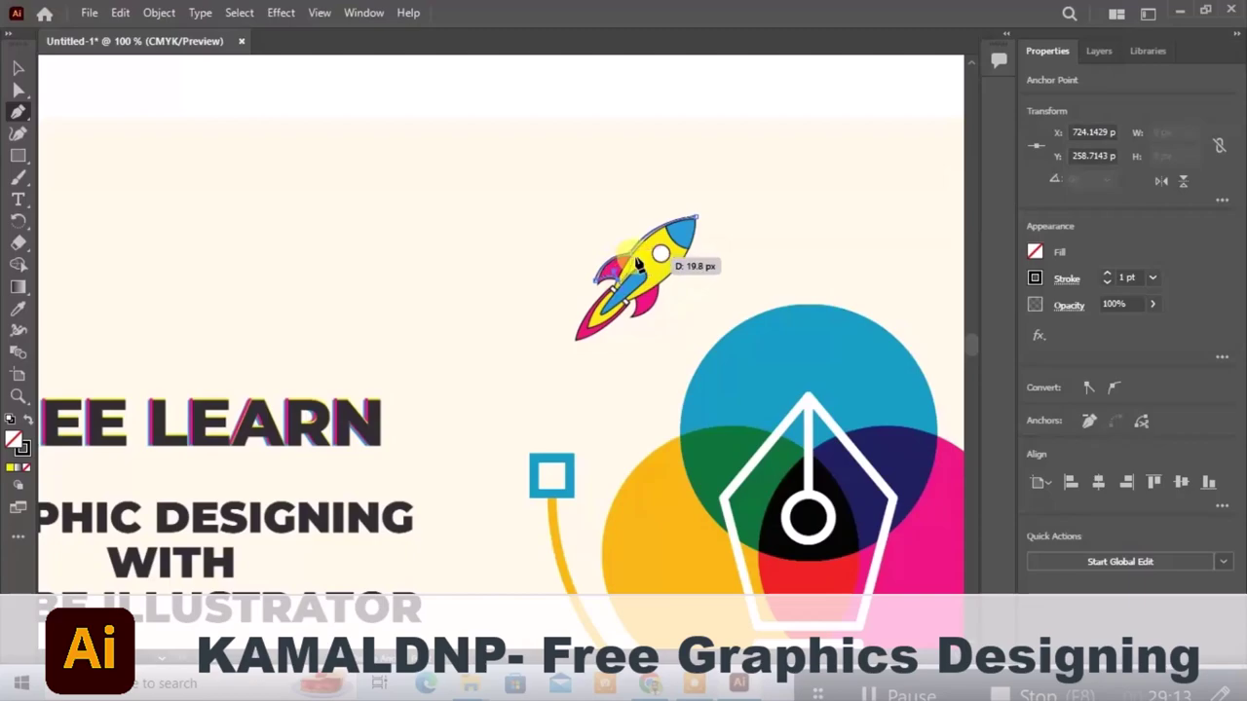
{"action": "mouse_move", "coordinate": [638, 263]}
{"action": "left_mouse_down"}
{"action": "mouse_move", "coordinate": [678, 248]}
{"action": "mouse_move", "coordinate": [629, 276]}
{"action": "mouse_move", "coordinate": [635, 266]}
{"action": "mouse_move", "coordinate": [611, 308]}
{"action": "left_mouse_up"}
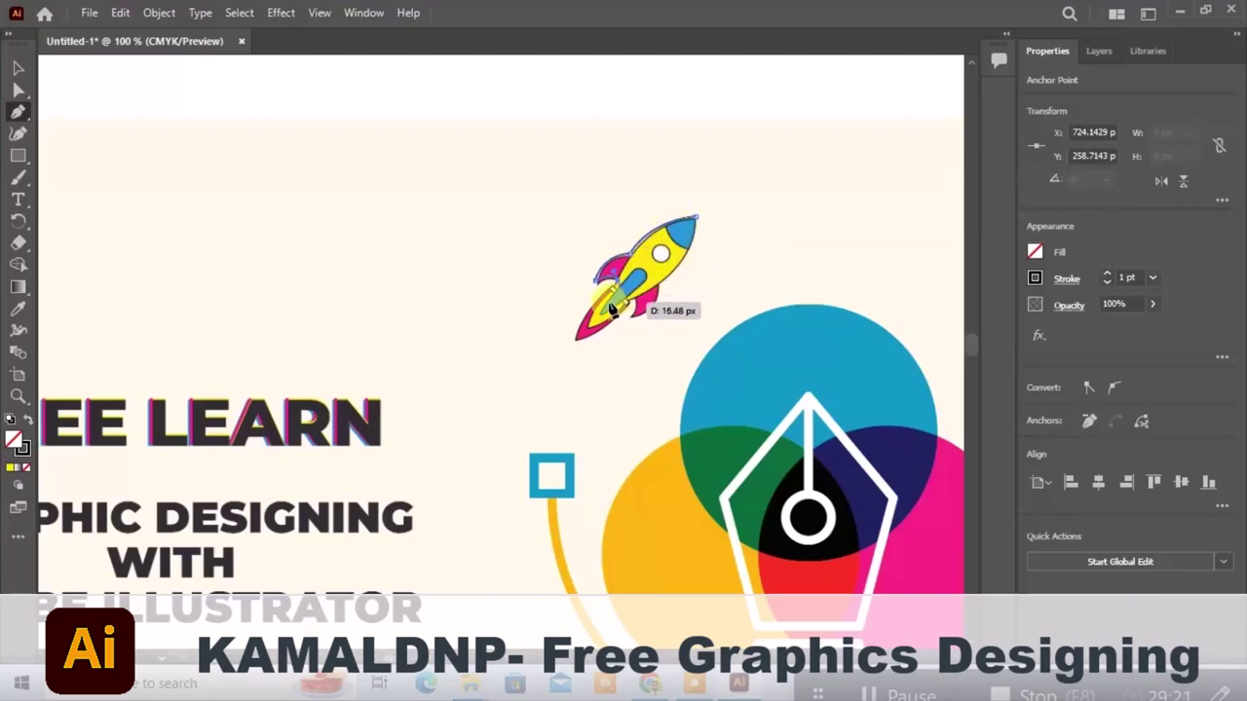
{"action": "mouse_move", "coordinate": [611, 307]}
{"action": "left_mouse_down"}
{"action": "mouse_move", "coordinate": [642, 255]}
{"action": "mouse_move", "coordinate": [700, 220]}
{"action": "left_mouse_up"}
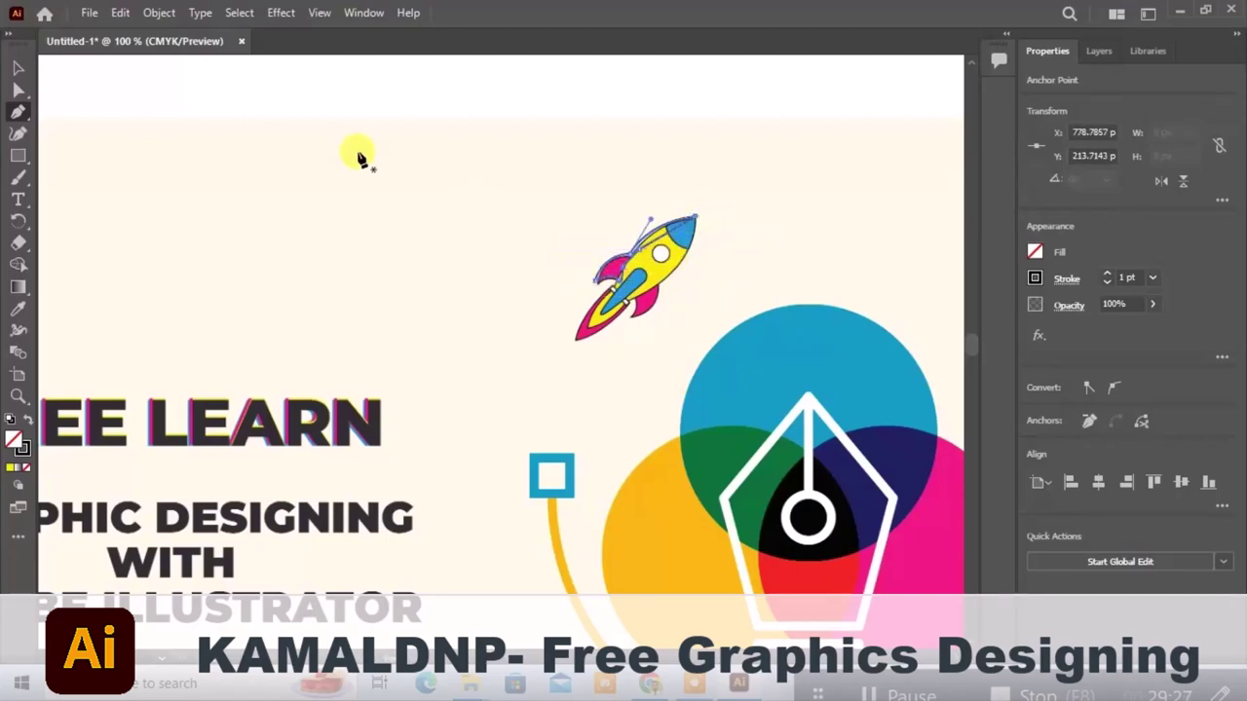
Fill the traced rocket path with black
{"action": "left_click", "coordinate": [17, 68]}
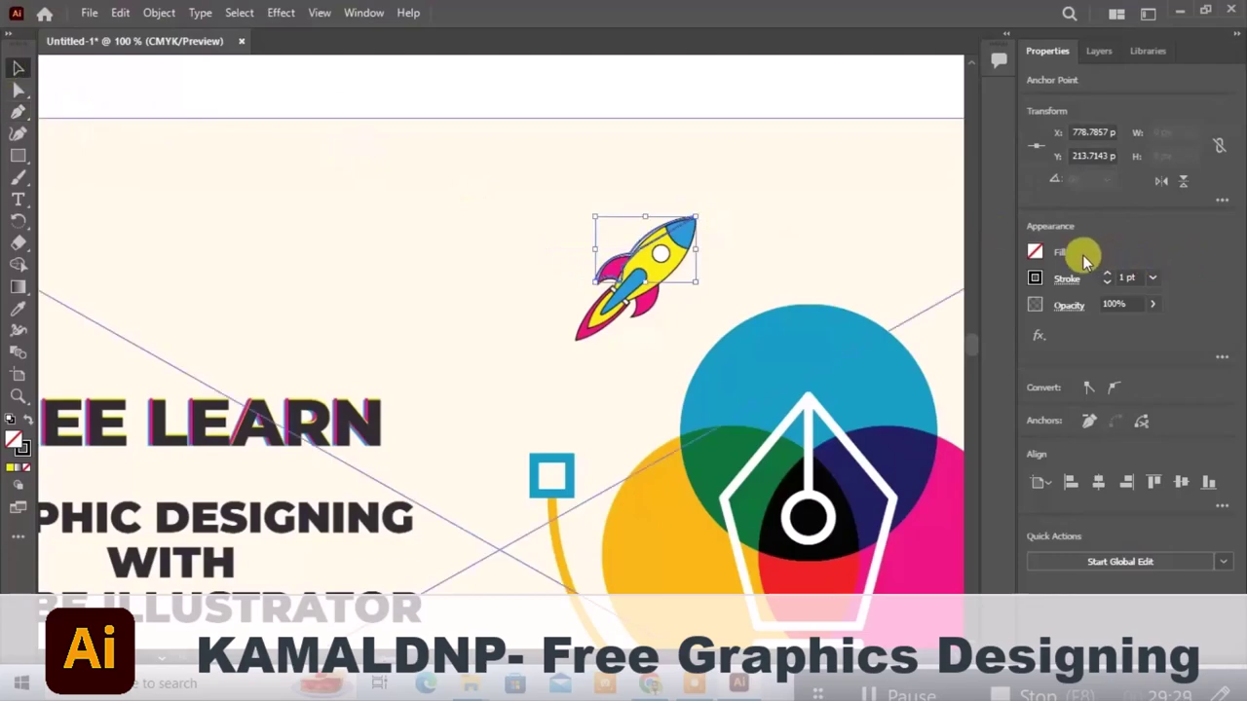
{"action": "left_click", "coordinate": [1035, 252]}
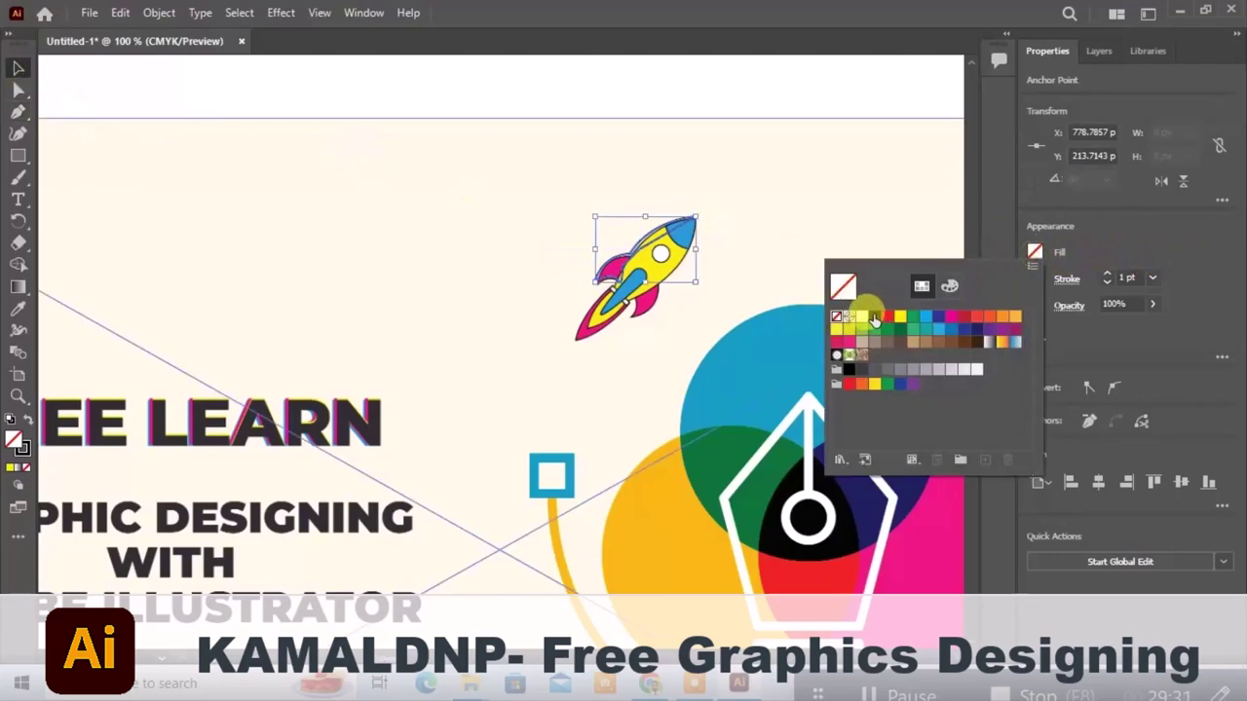
{"action": "left_click", "coordinate": [848, 317]}
Restore the rocket's original colours and zoom out to show the whole artboard
{"action": "left_click", "coordinate": [821, 199]}
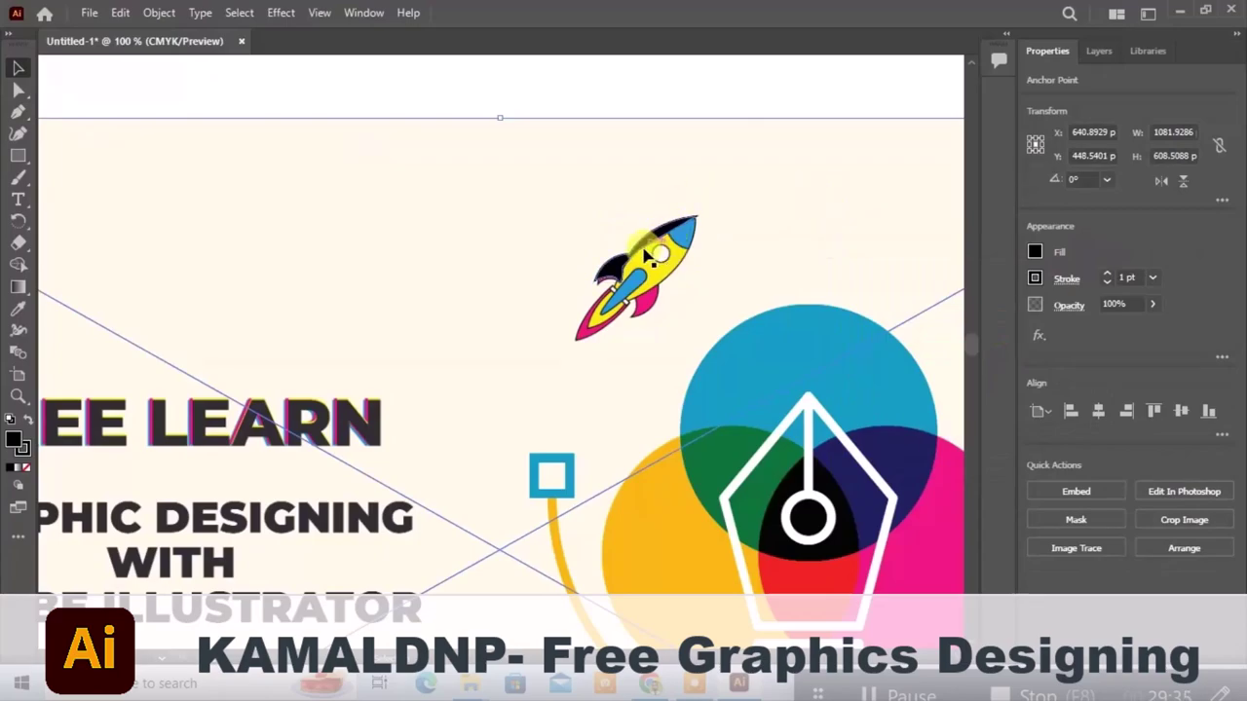
{"action": "left_click", "coordinate": [646, 256]}
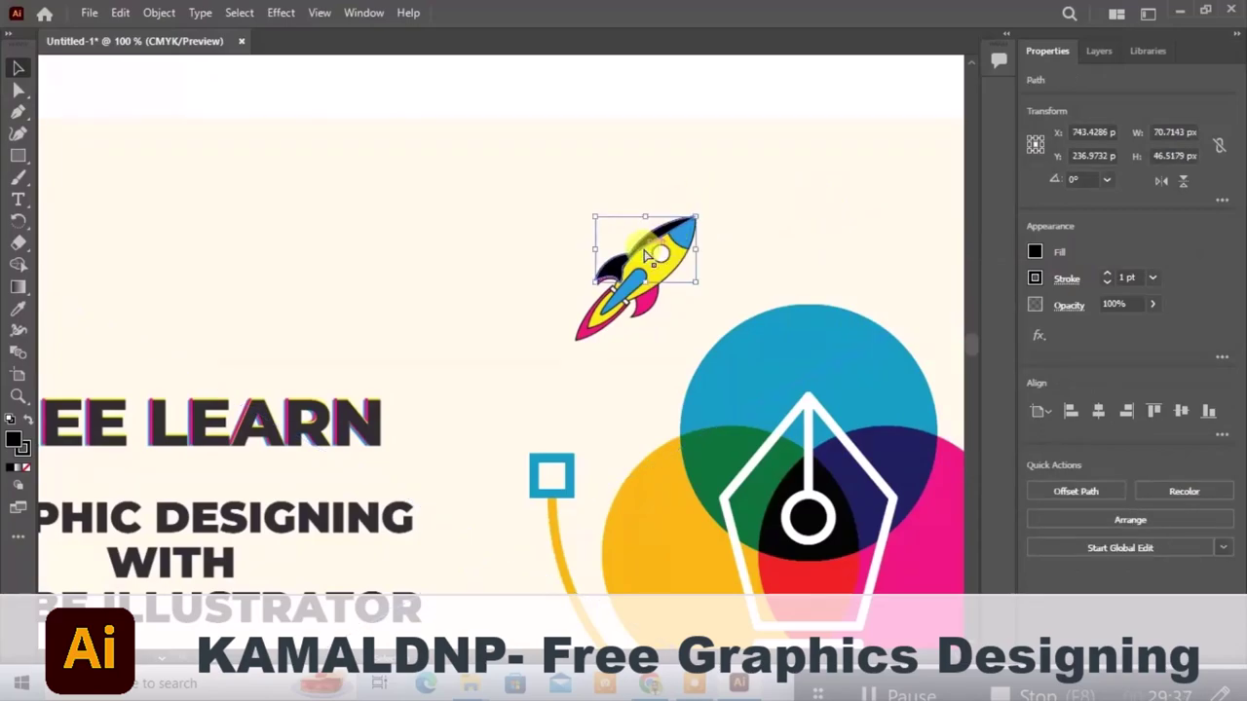
{"action": "key", "text": "ctrl+shift+a"}
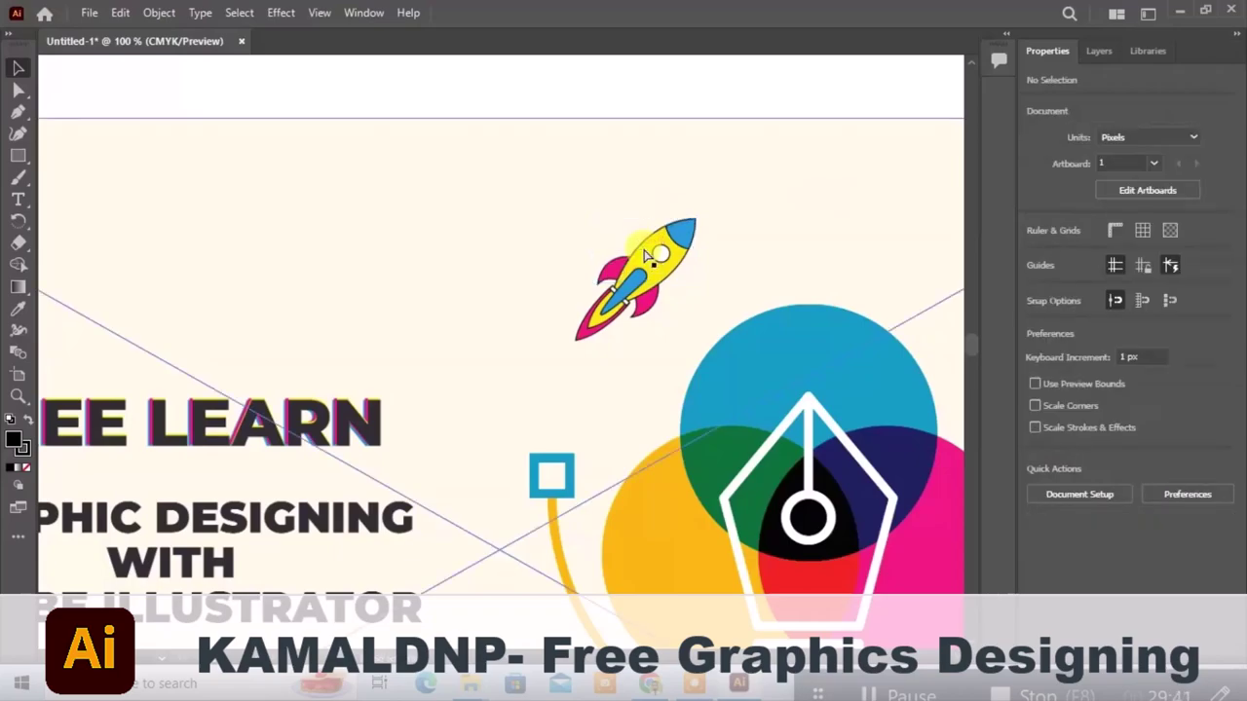
{"action": "key", "text": "ctrl+minus"}
{"action": "key", "text": "ctrl+minus"}
{"action": "key", "text": "ctrl+minus"}
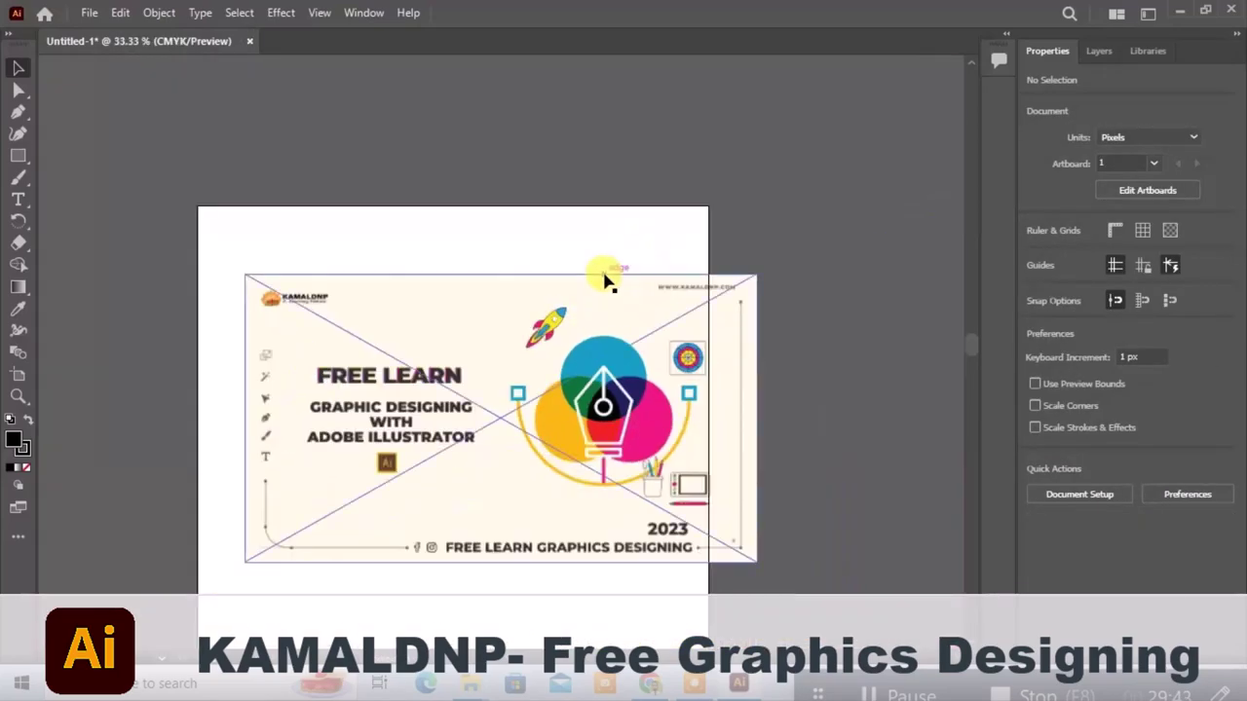
{"action": "left_click", "coordinate": [606, 282]}
Delete the banner image and draw a roughly 631 × 474 px black rectangle
{"action": "key", "text": "Delete"}
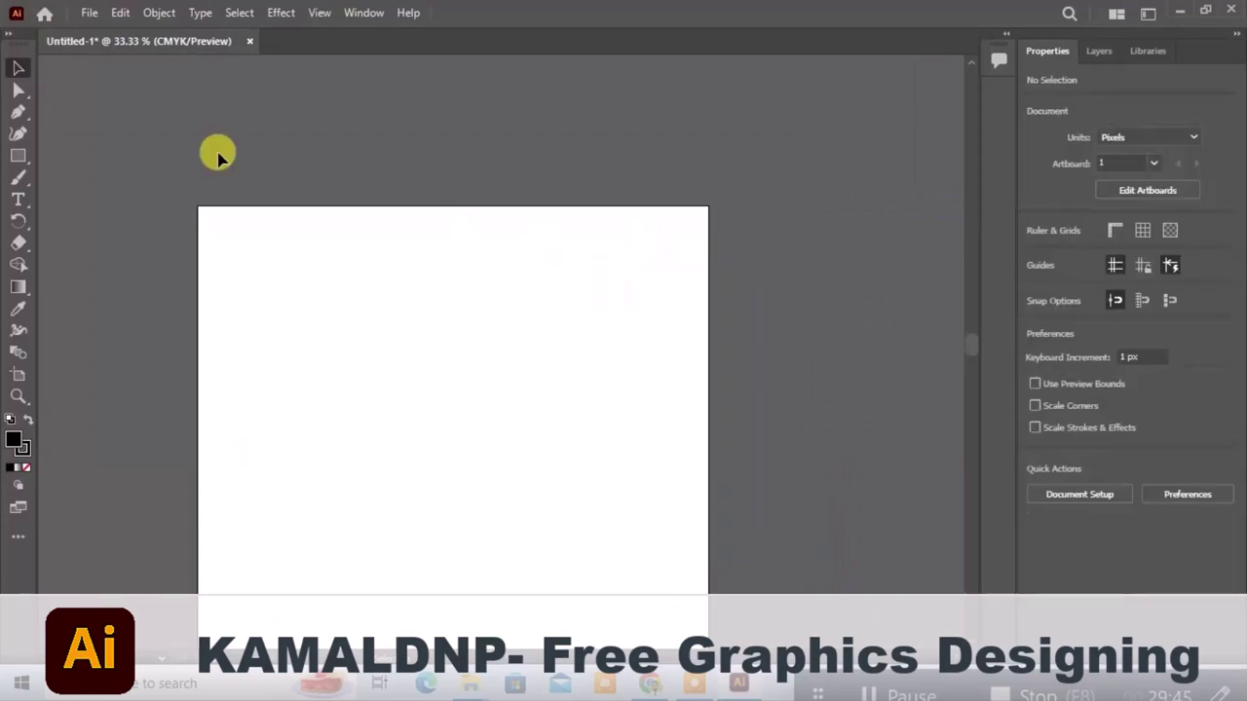
{"action": "left_click", "coordinate": [17, 93]}
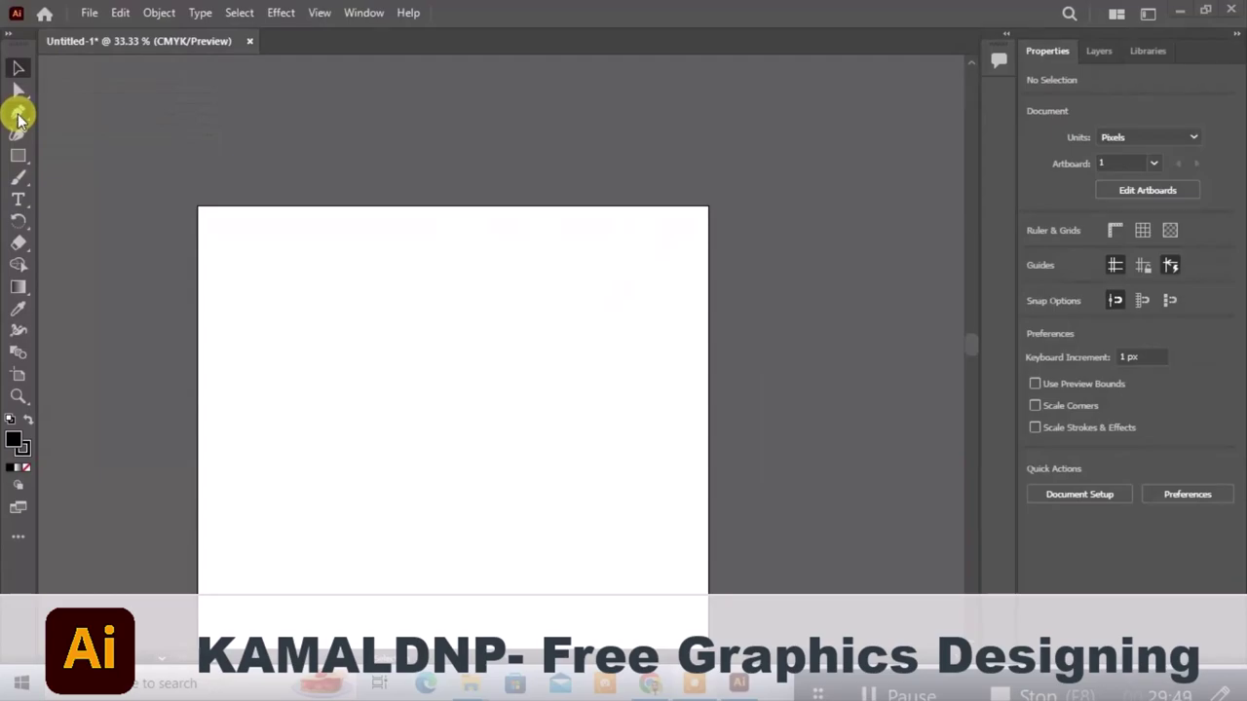
{"action": "left_click", "coordinate": [18, 116]}
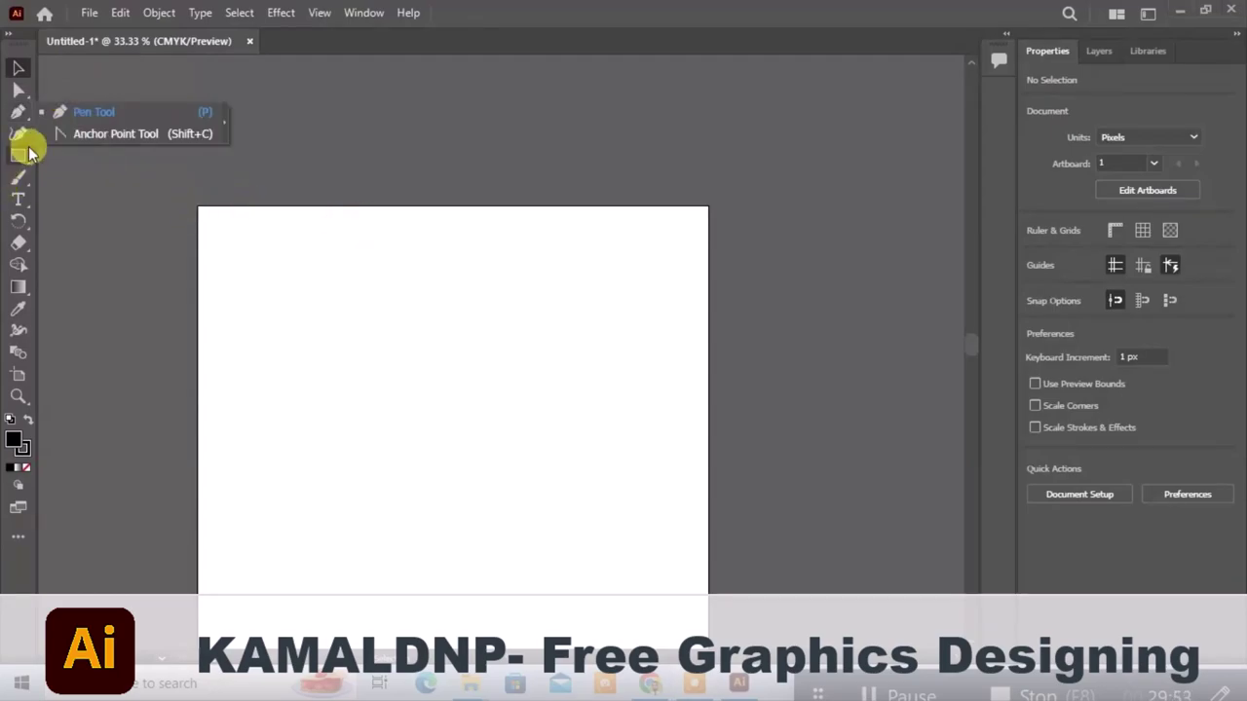
{"action": "left_click", "coordinate": [19, 155]}
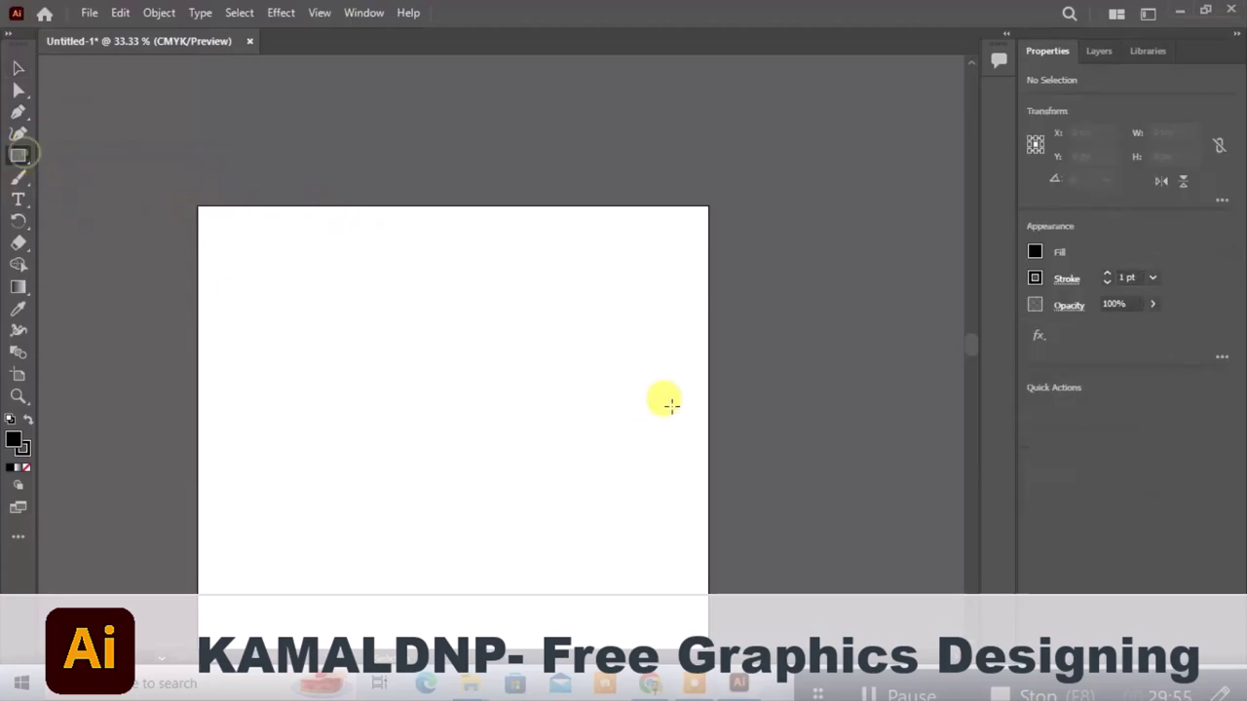
{"action": "left_click_drag", "start_coordinate": [372, 288], "coordinate": [670, 513]}
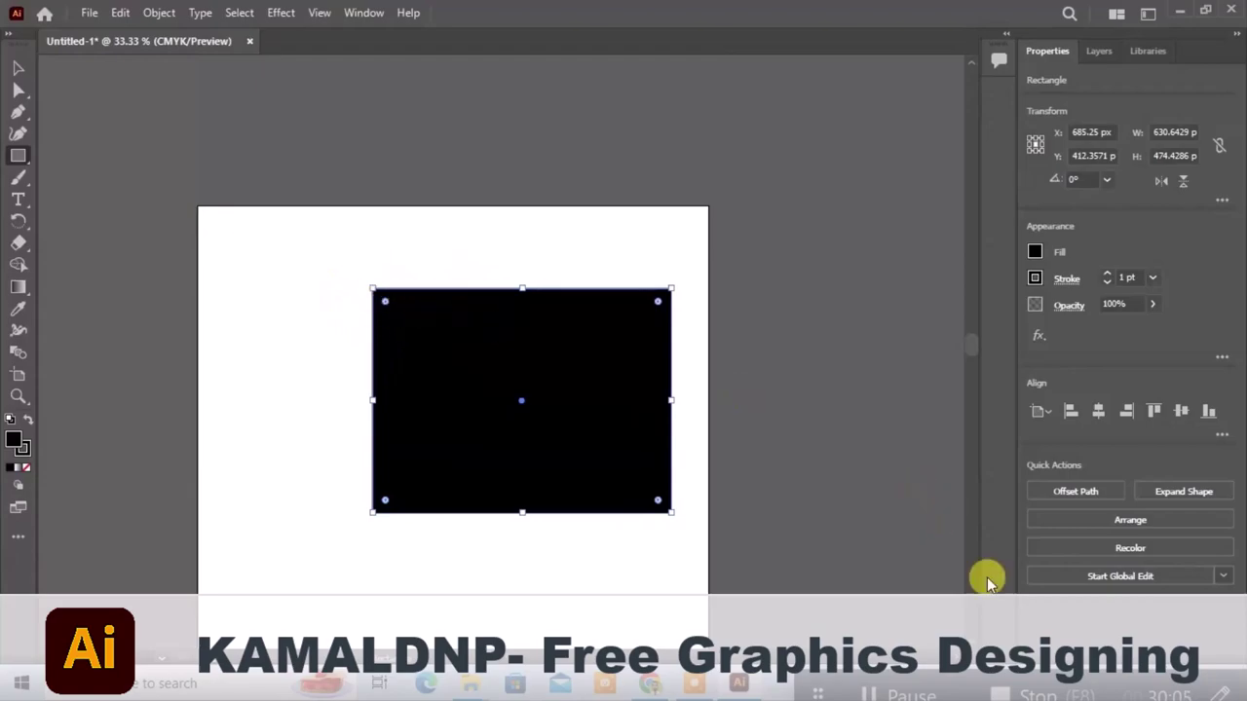
{"action": "left_click", "coordinate": [1207, 690]}
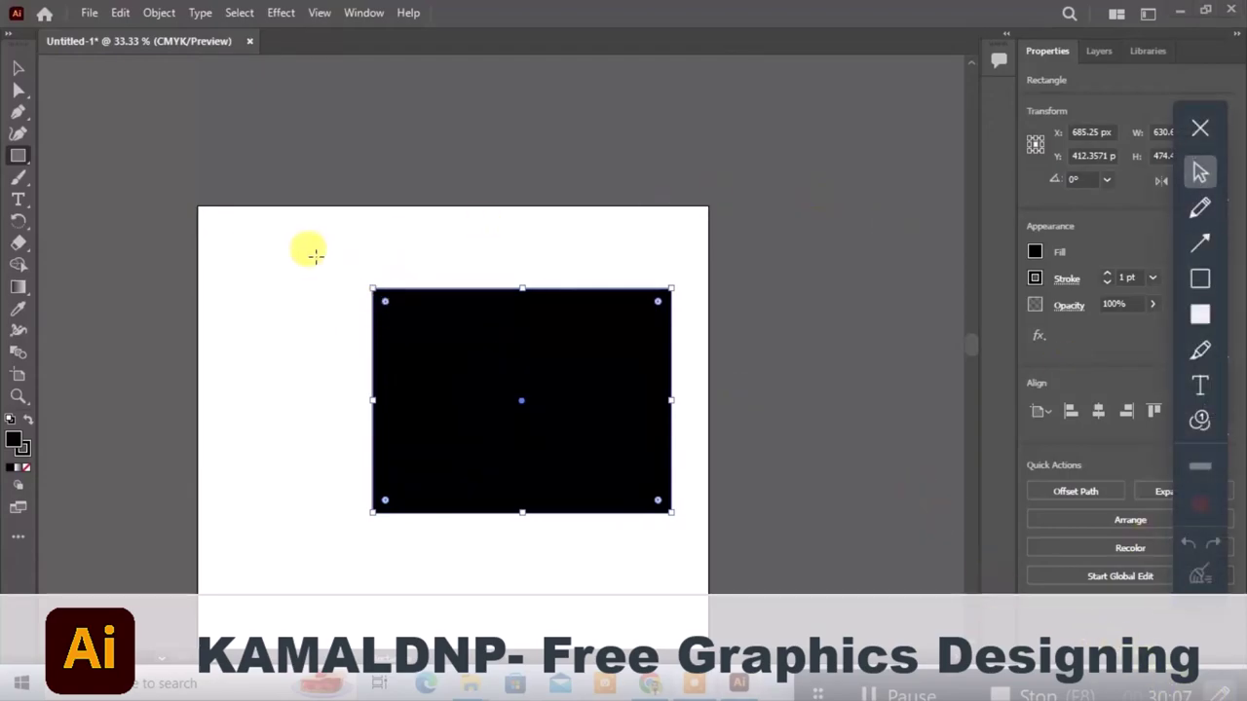
Delete a stray small rectangle and circle the black rectangle's top-left corner in red
{"action": "left_click_drag", "start_coordinate": [378, 263], "coordinate": [359, 277]}
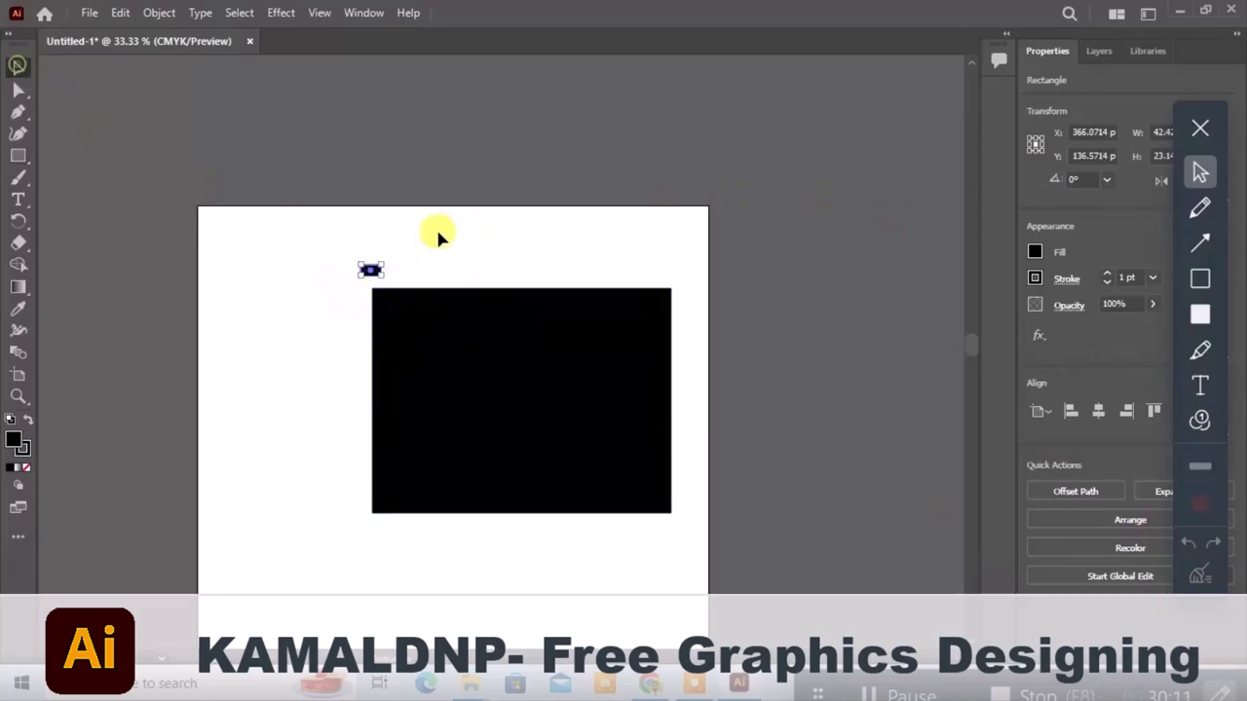
{"action": "key", "text": "Delete"}
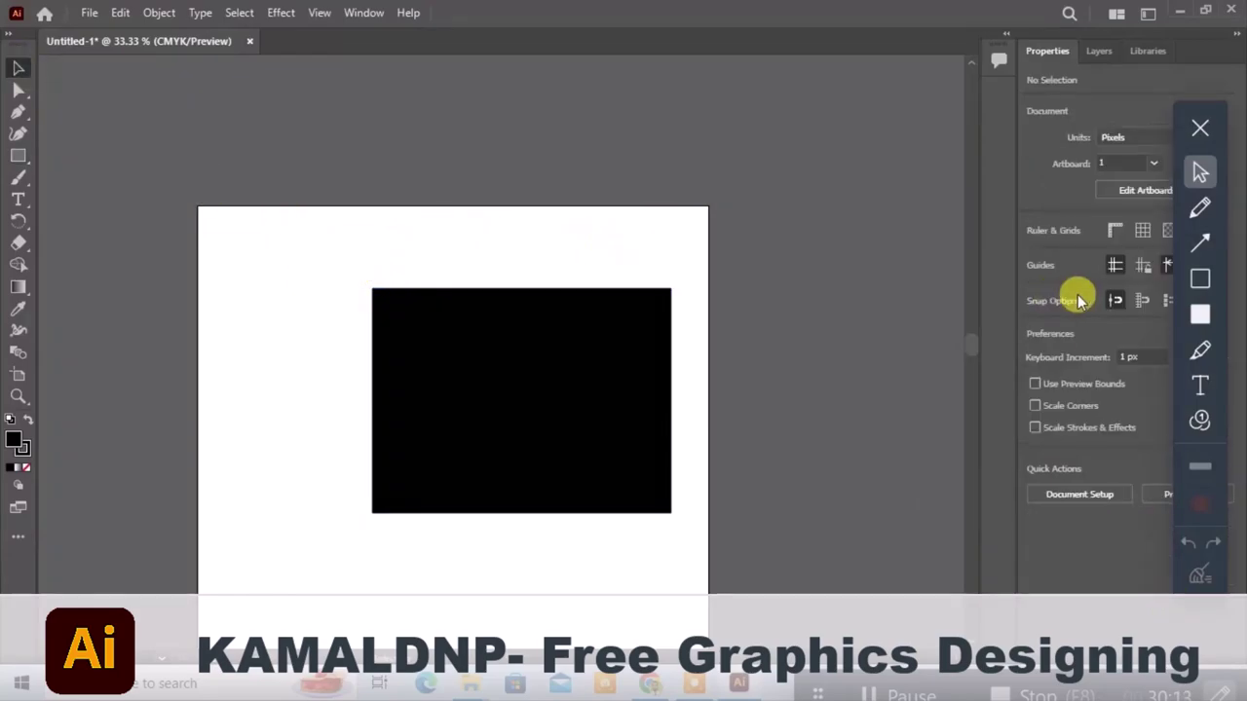
{"action": "left_click", "coordinate": [1196, 213]}
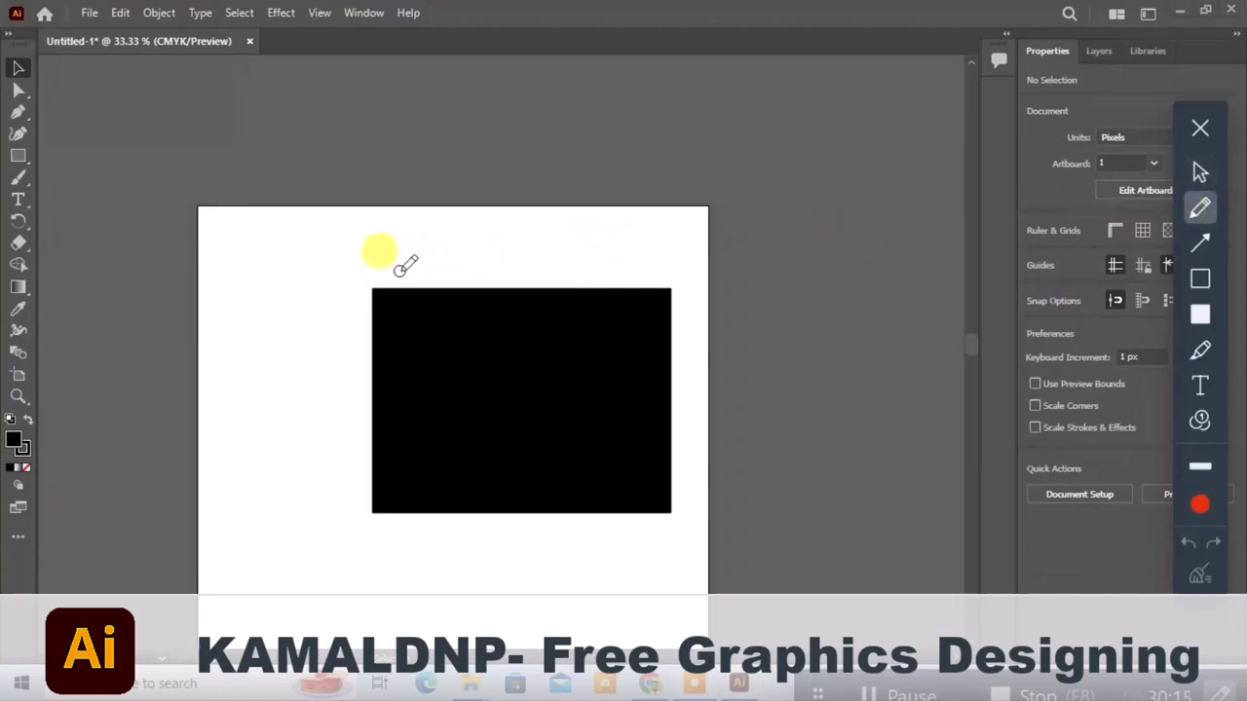
{"action": "left_click_drag", "start_coordinate": [380, 271], "coordinate": [382, 267]}
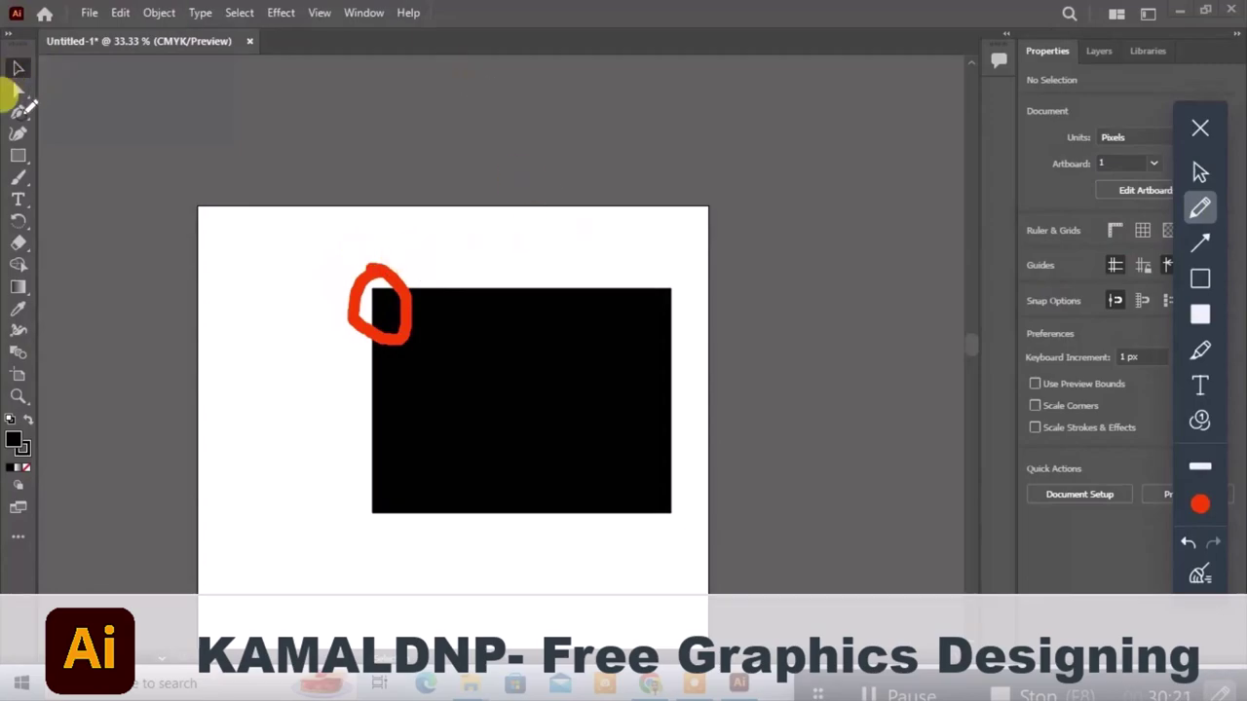
{"action": "left_click", "coordinate": [1200, 128]}
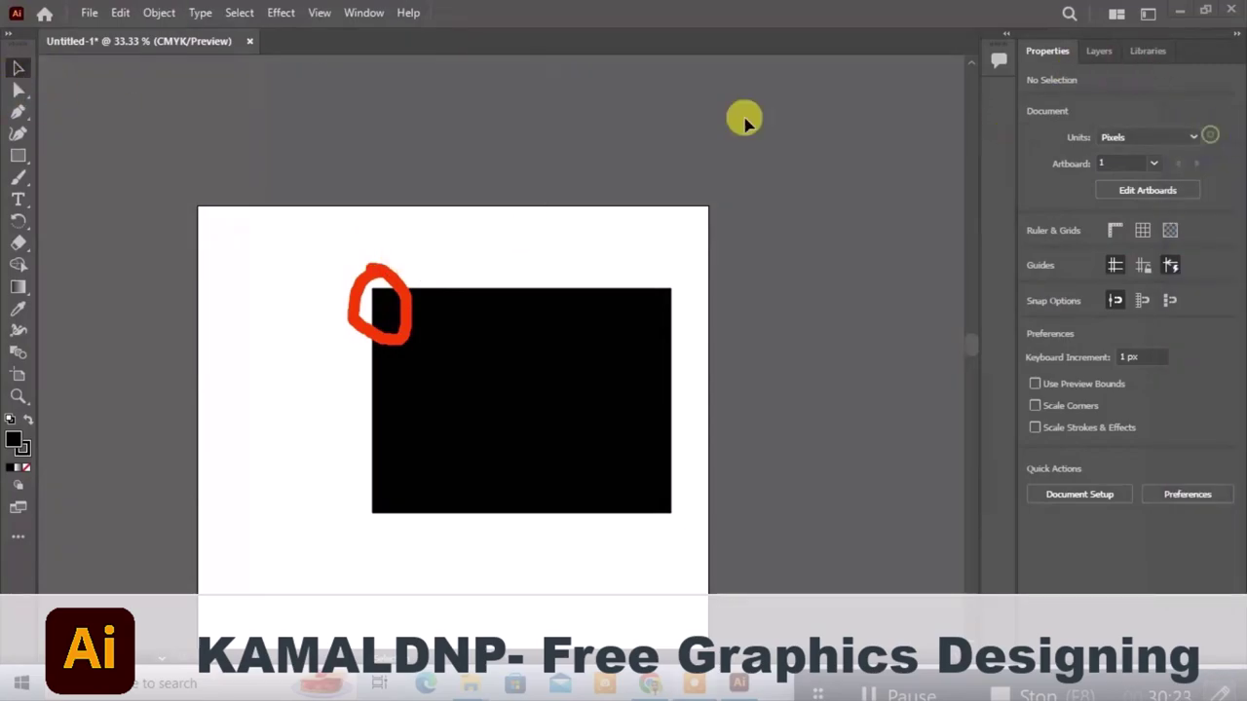
{"action": "left_click", "coordinate": [25, 114]}
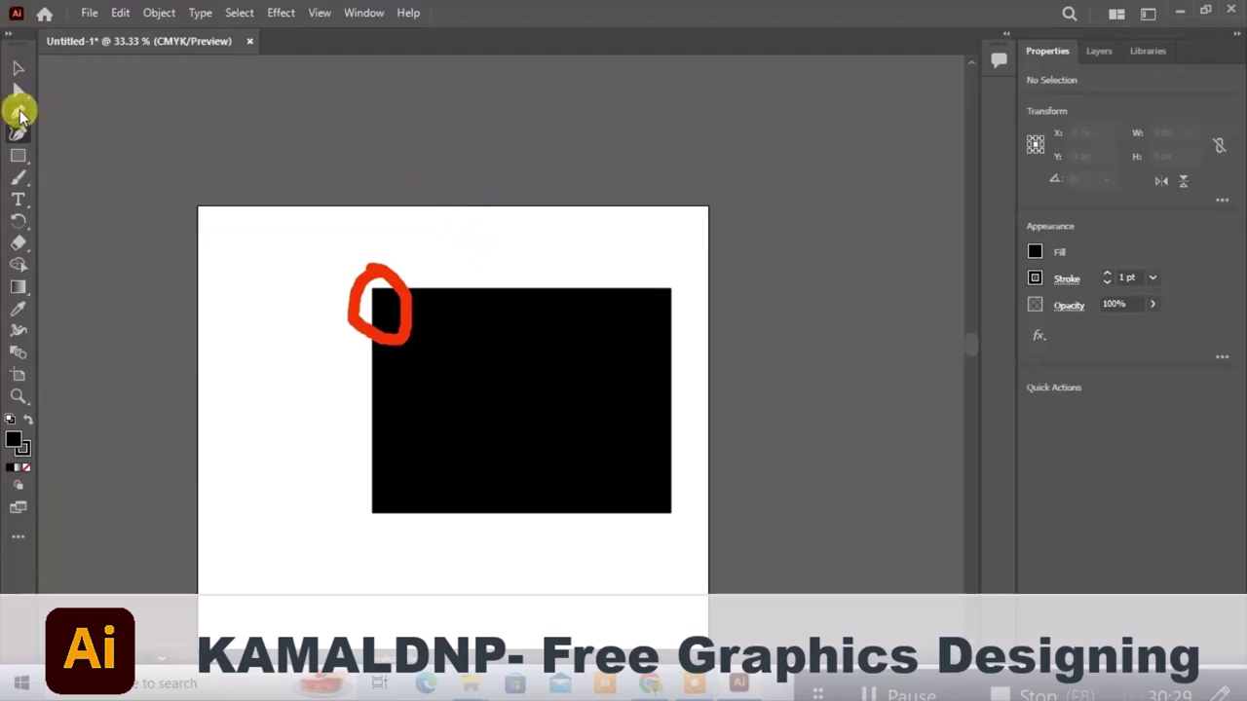
{"action": "right_click", "coordinate": [20, 114]}
{"action": "left_click", "coordinate": [69, 127]}
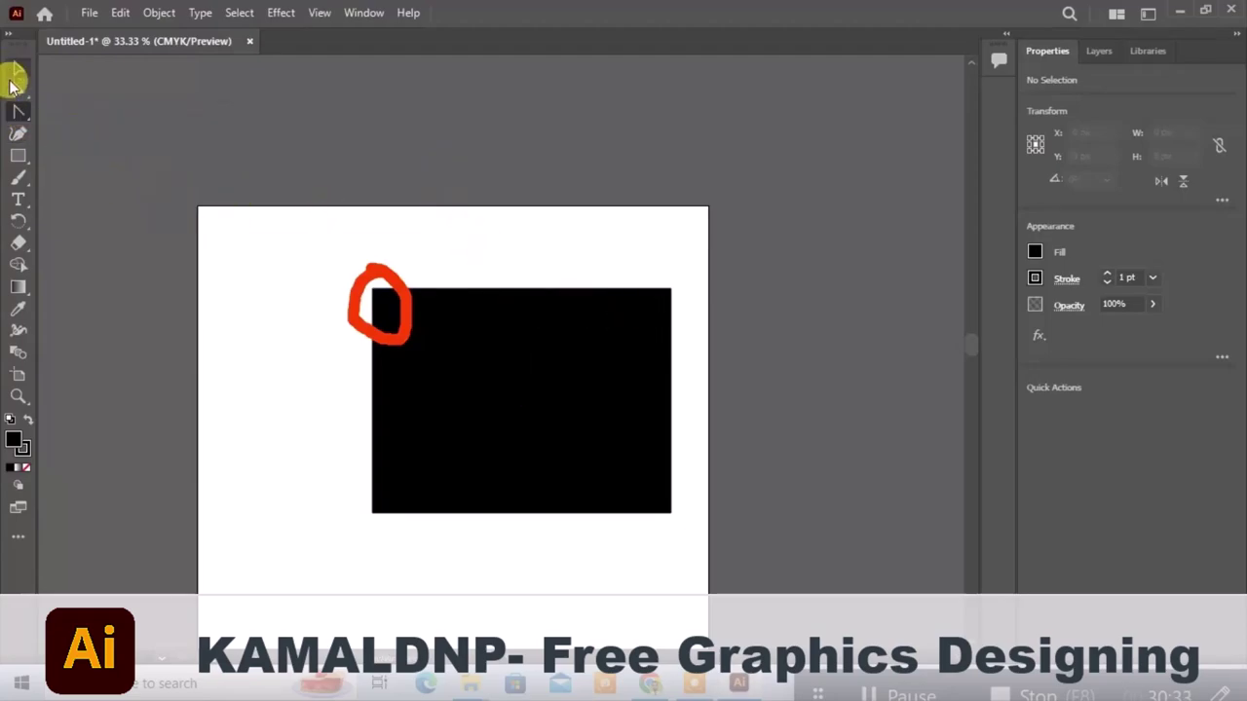
{"action": "left_click", "coordinate": [15, 88]}
{"action": "left_click", "coordinate": [515, 376]}
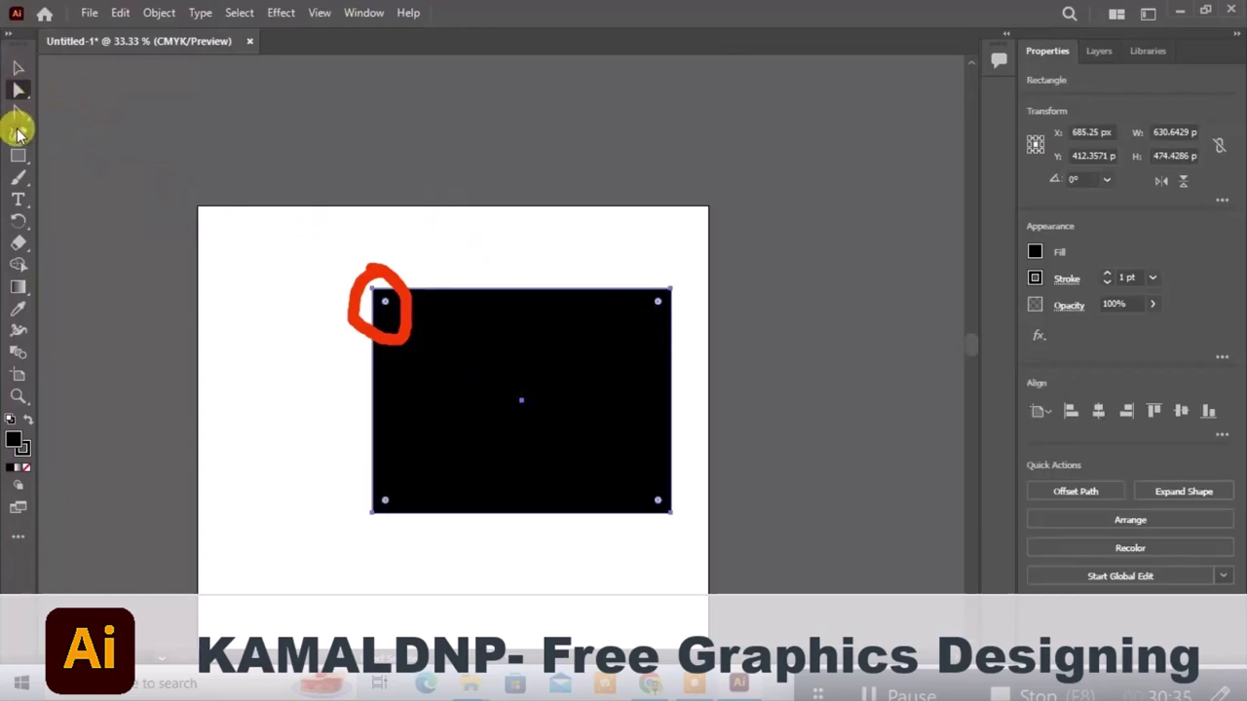
{"action": "left_click", "coordinate": [16, 113]}
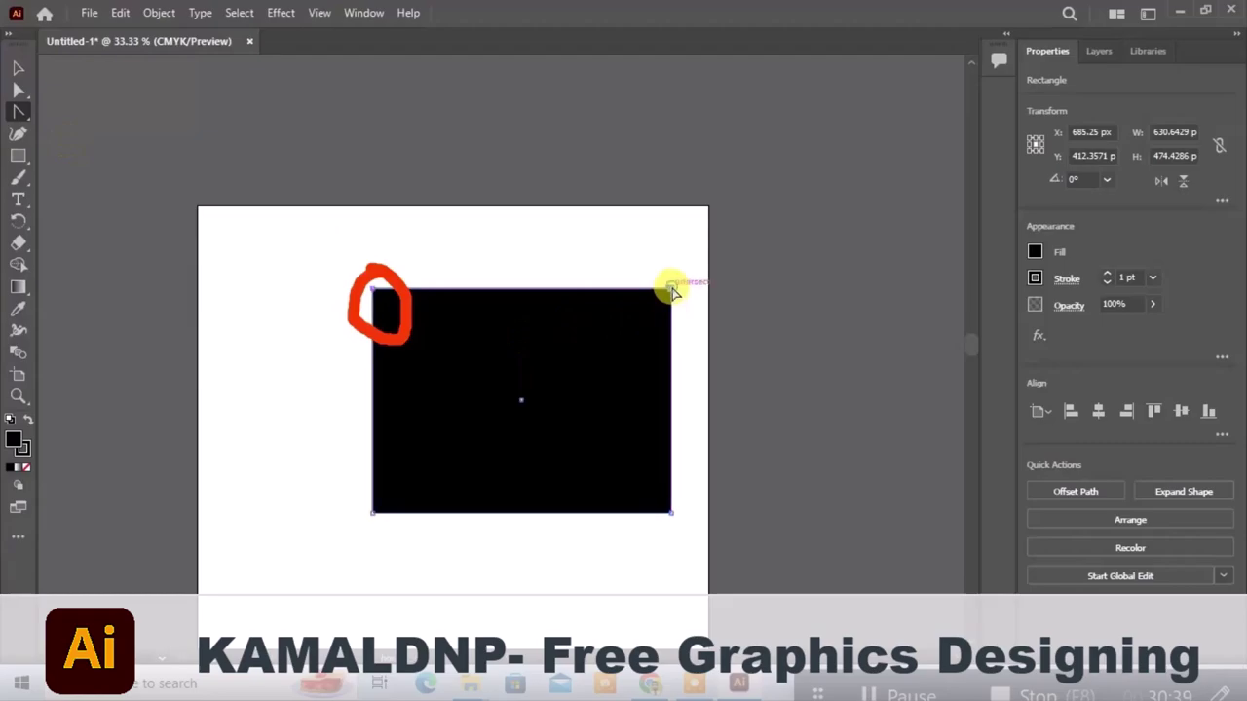
{"action": "left_click", "coordinate": [672, 291]}
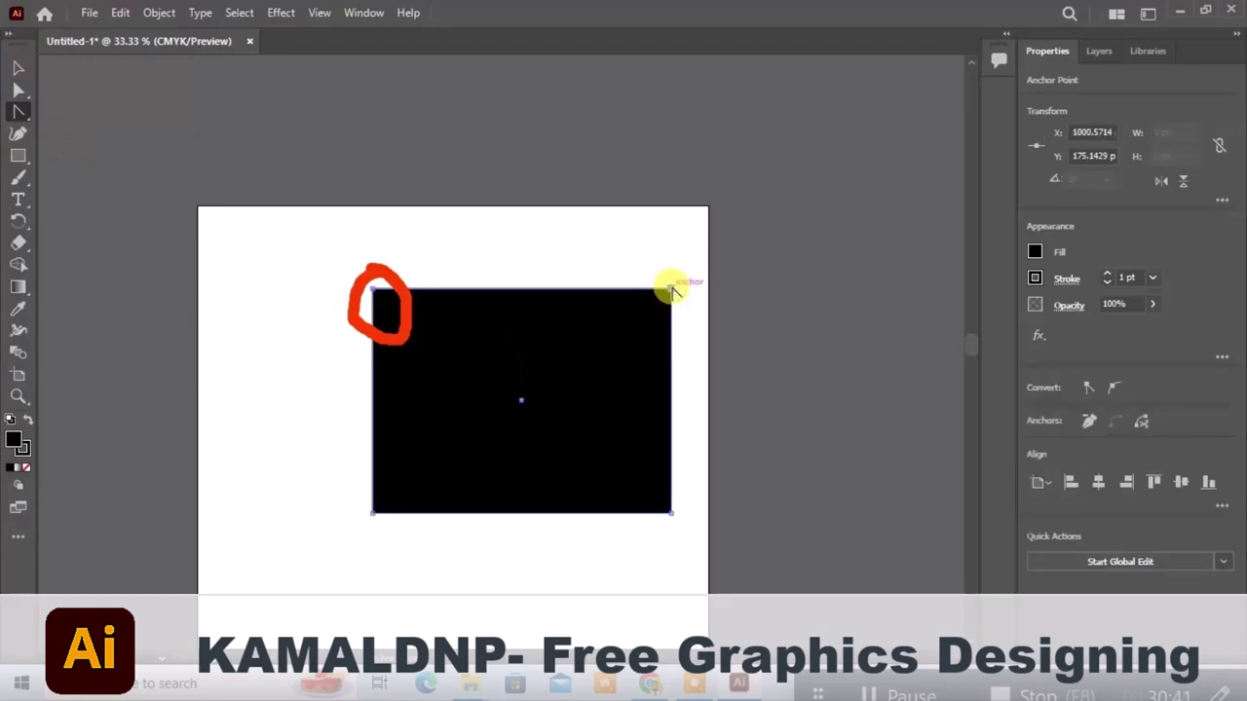
{"action": "left_click_drag", "start_coordinate": [673, 291], "coordinate": [670, 308]}
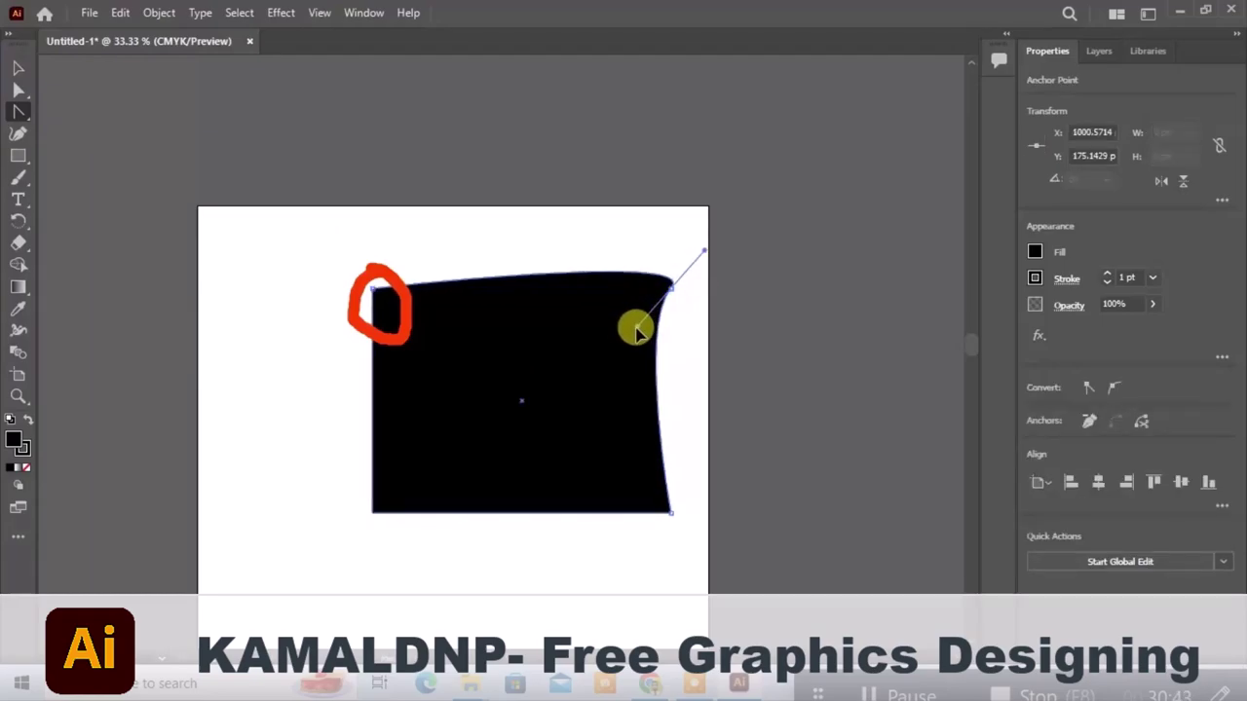
{"action": "left_click", "coordinate": [672, 292]}
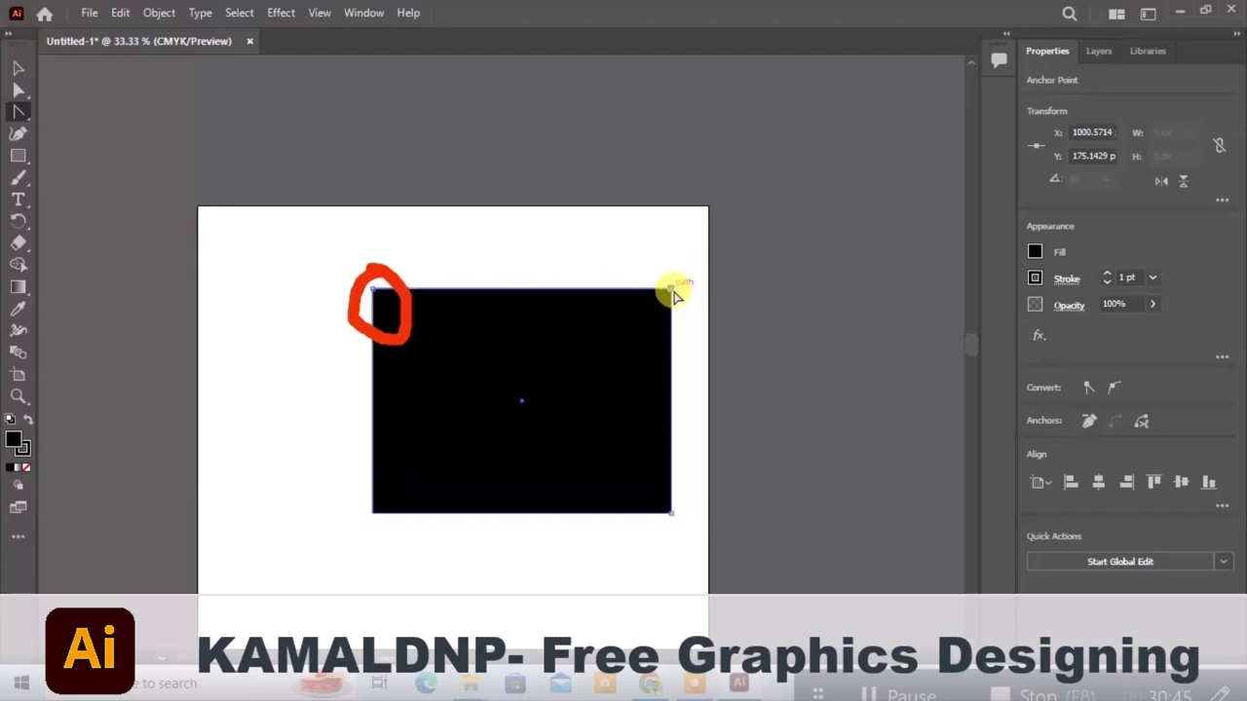
{"action": "mouse_move", "coordinate": [670, 292]}
{"action": "left_mouse_down"}
{"action": "mouse_move", "coordinate": [681, 310]}
{"action": "mouse_move", "coordinate": [614, 394]}
{"action": "left_mouse_up"}
{"action": "left_click", "coordinate": [669, 292]}
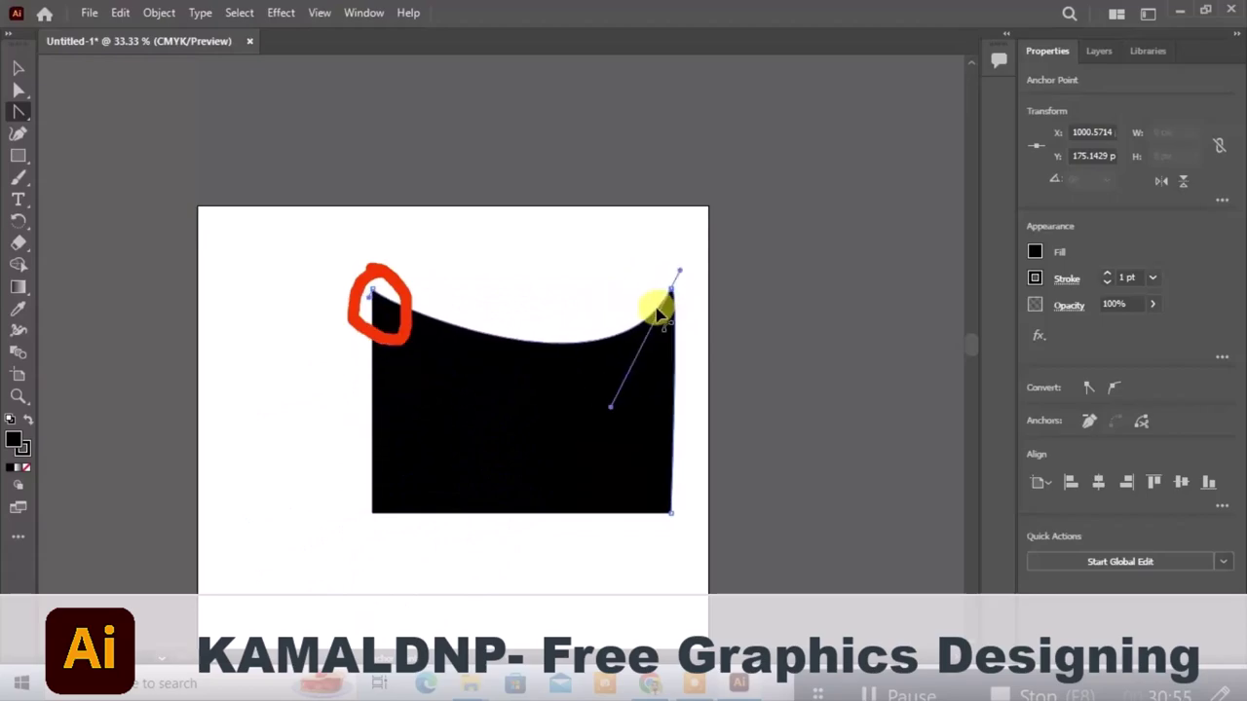
{"action": "left_click_drag", "start_coordinate": [614, 395], "coordinate": [648, 317]}
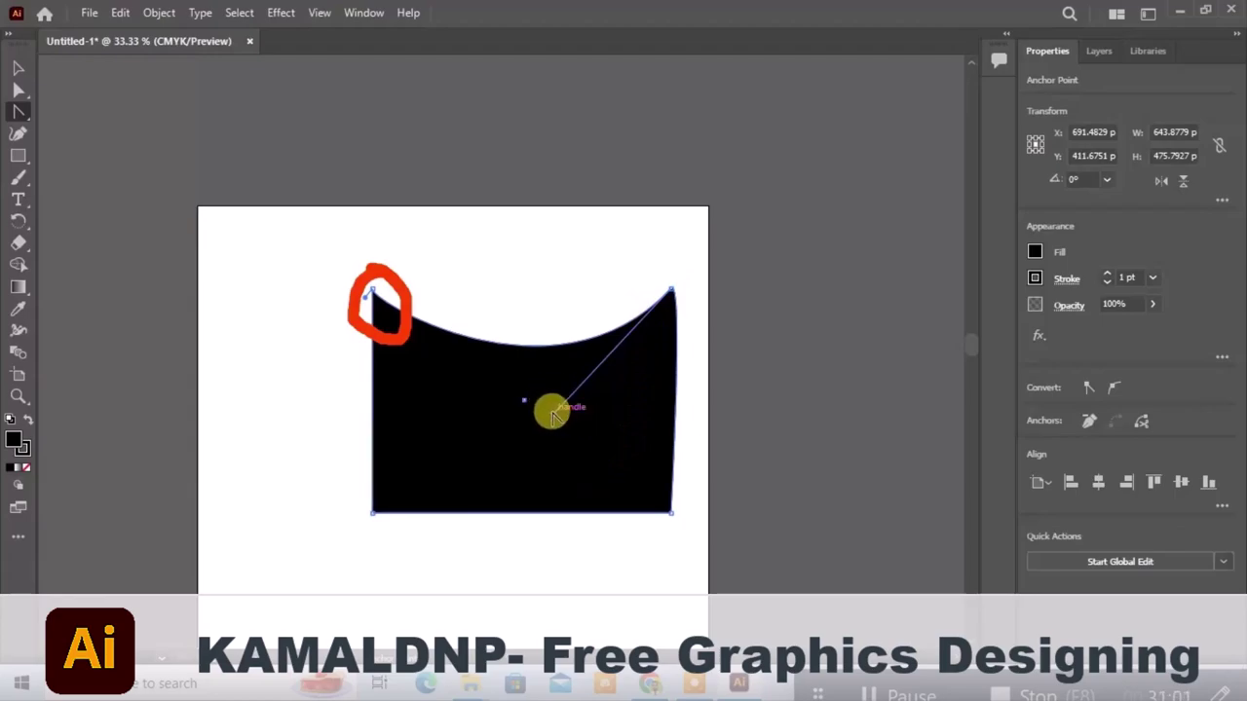
{"action": "left_click_drag", "start_coordinate": [553, 413], "coordinate": [574, 533]}
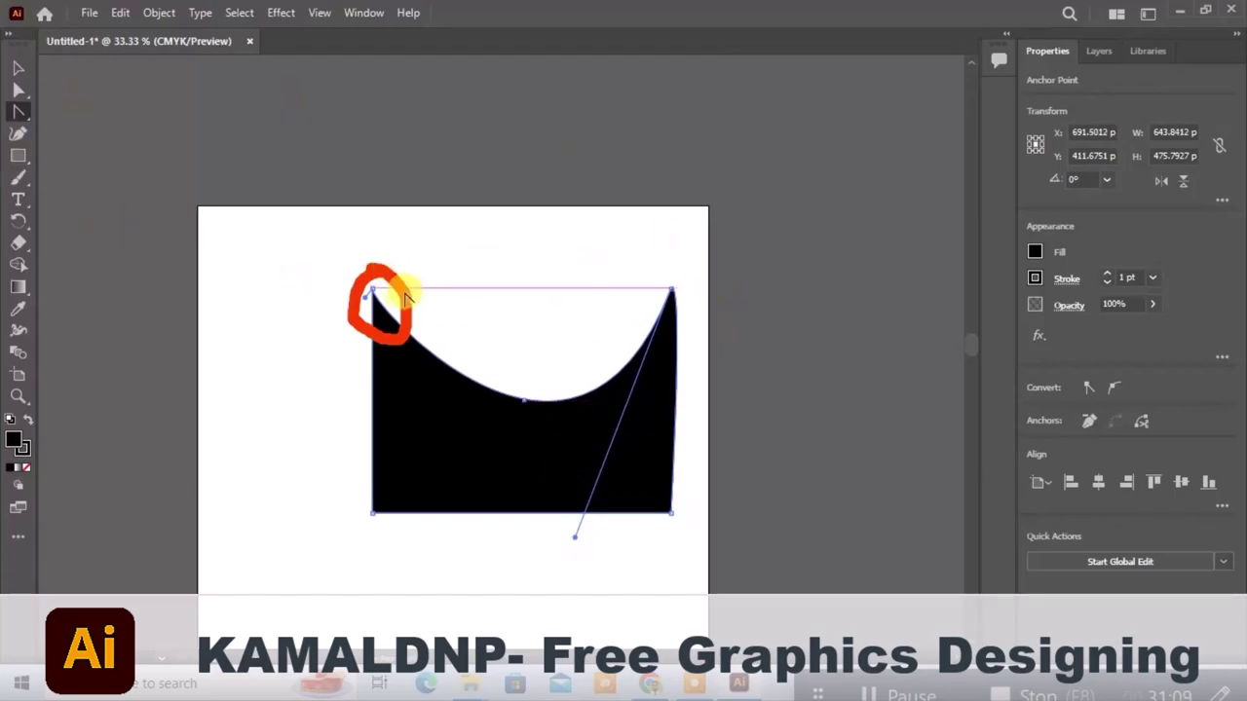
{"action": "left_click", "coordinate": [373, 290]}
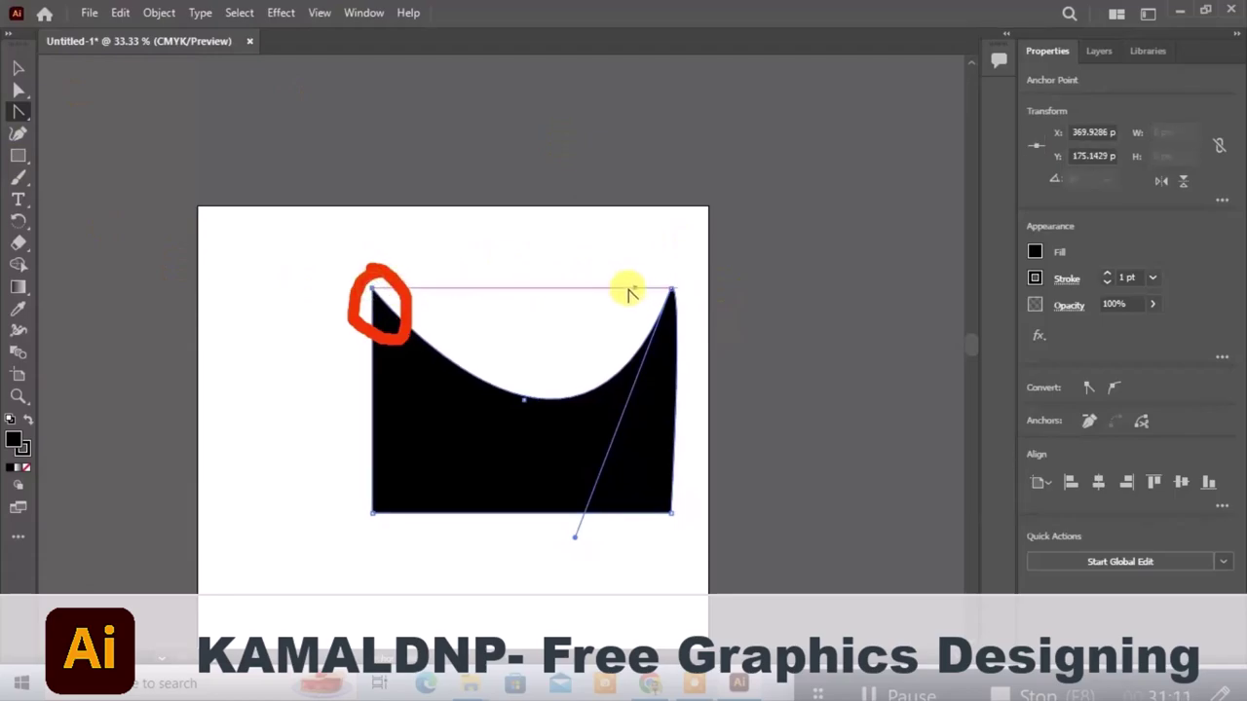
{"action": "left_click", "coordinate": [670, 289]}
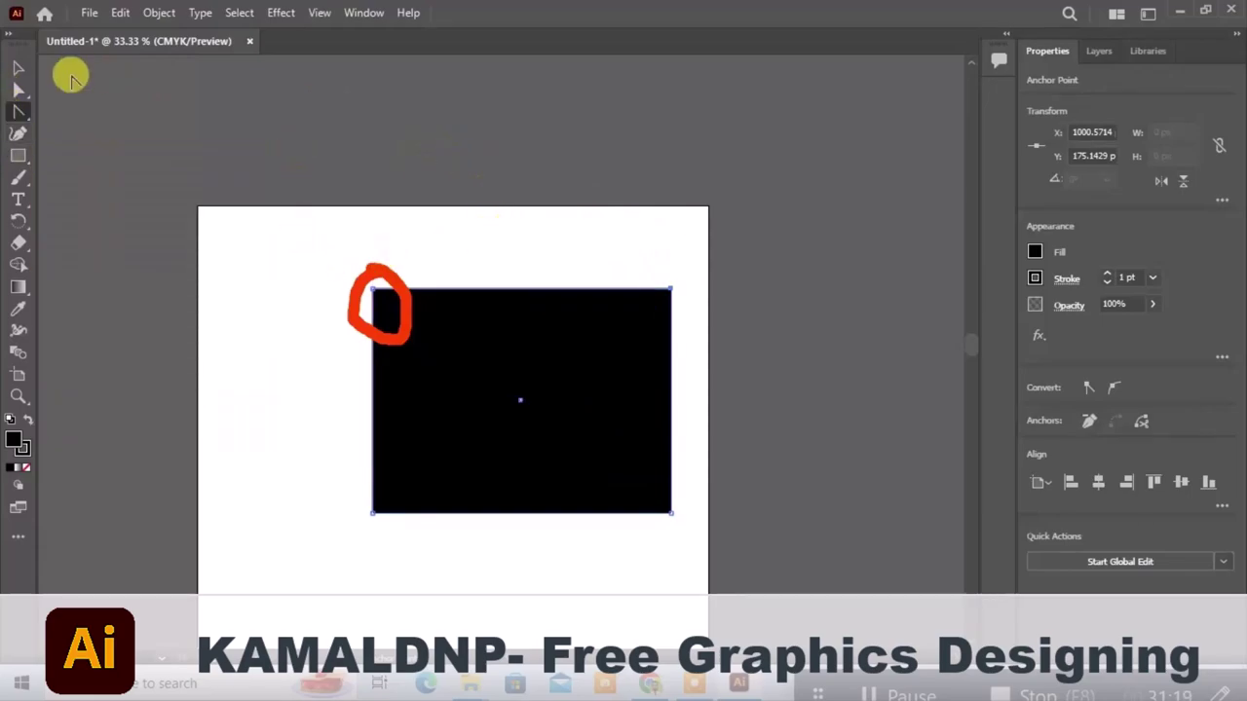
Select and delete the black rectangle, then browse the Object menu without choosing
{"action": "left_click", "coordinate": [19, 67]}
{"action": "left_click_drag", "start_coordinate": [331, 214], "coordinate": [529, 384]}
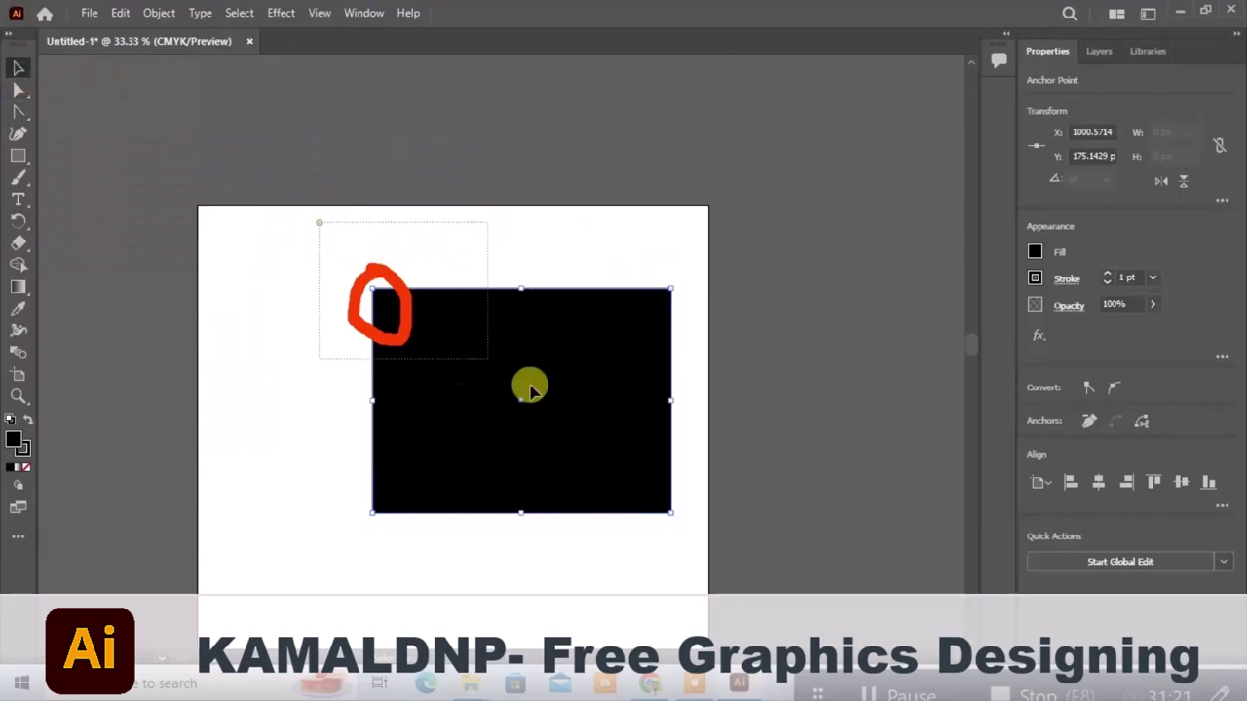
{"action": "key", "text": "Delete"}
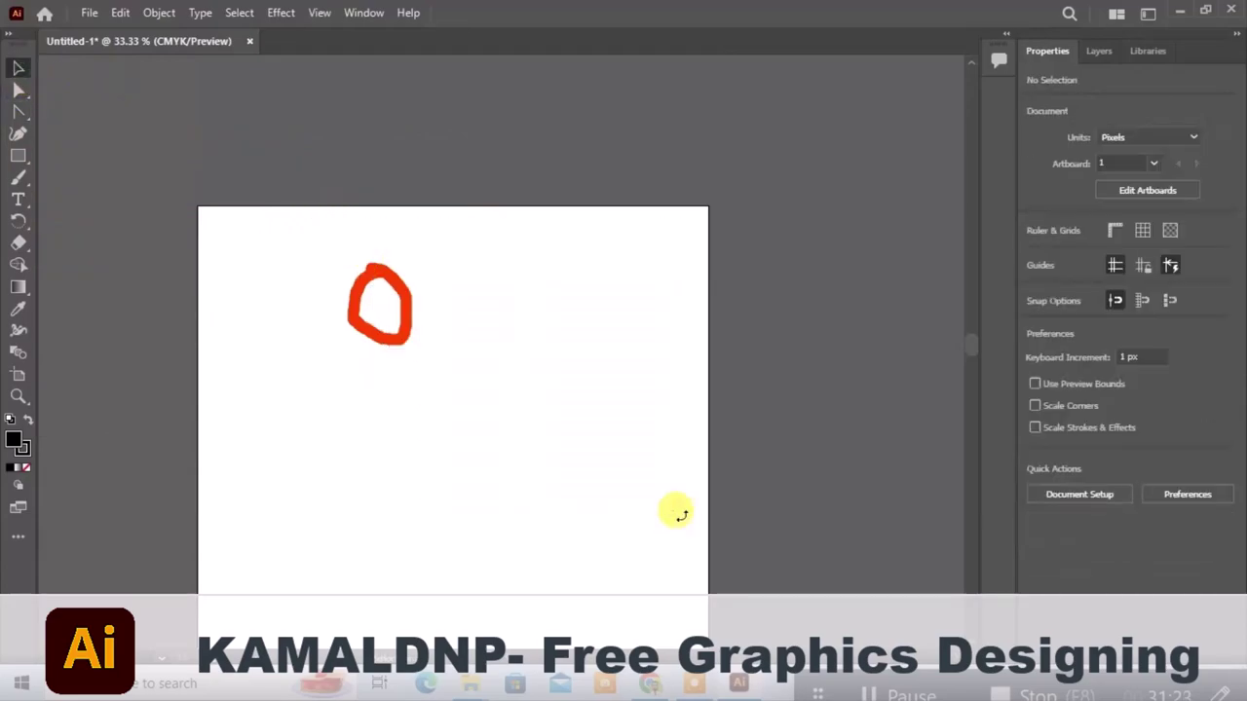
{"action": "left_click_drag", "start_coordinate": [404, 292], "coordinate": [475, 414]}
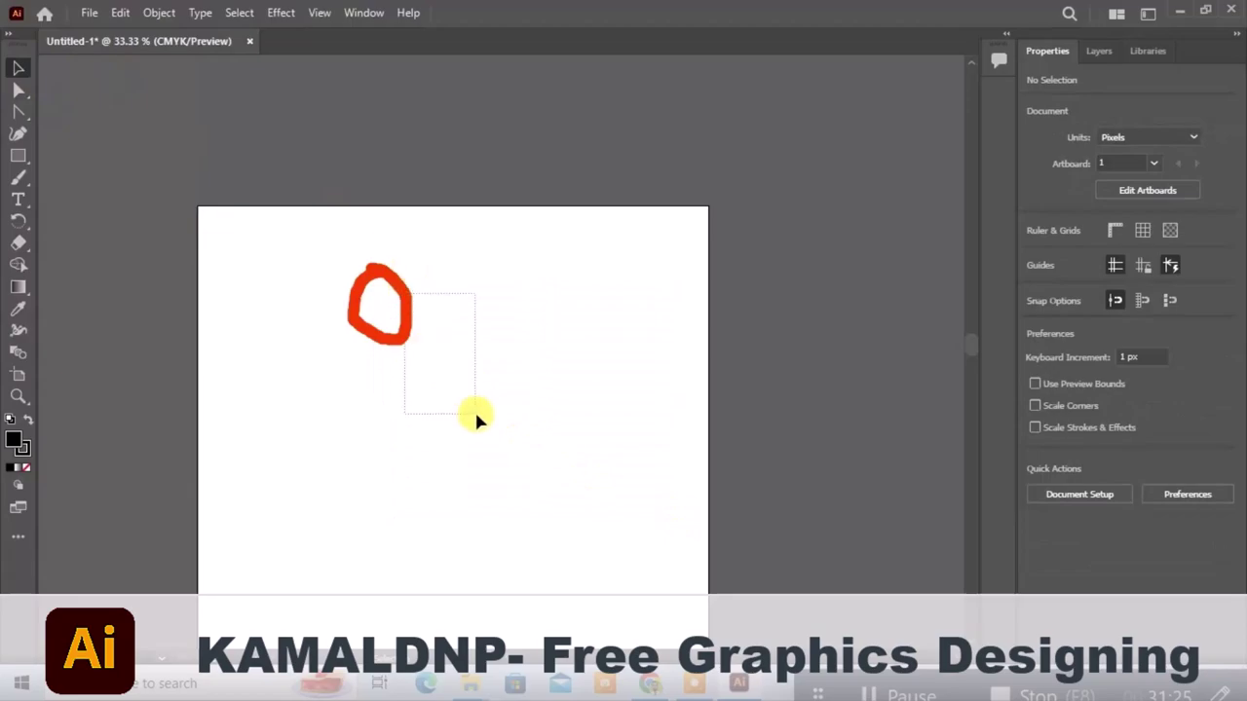
{"action": "left_click", "coordinate": [159, 13]}
{"action": "left_click", "coordinate": [513, 198]}
Show hidden objects with Ctrl+Alt+3, delete the restored black rectangle, and reveal the poster artwork
{"action": "key", "text": "ctrl+alt+3"}
{"action": "left_click_drag", "start_coordinate": [536, 293], "coordinate": [542, 375]}
{"action": "key", "text": "ctrl+z"}
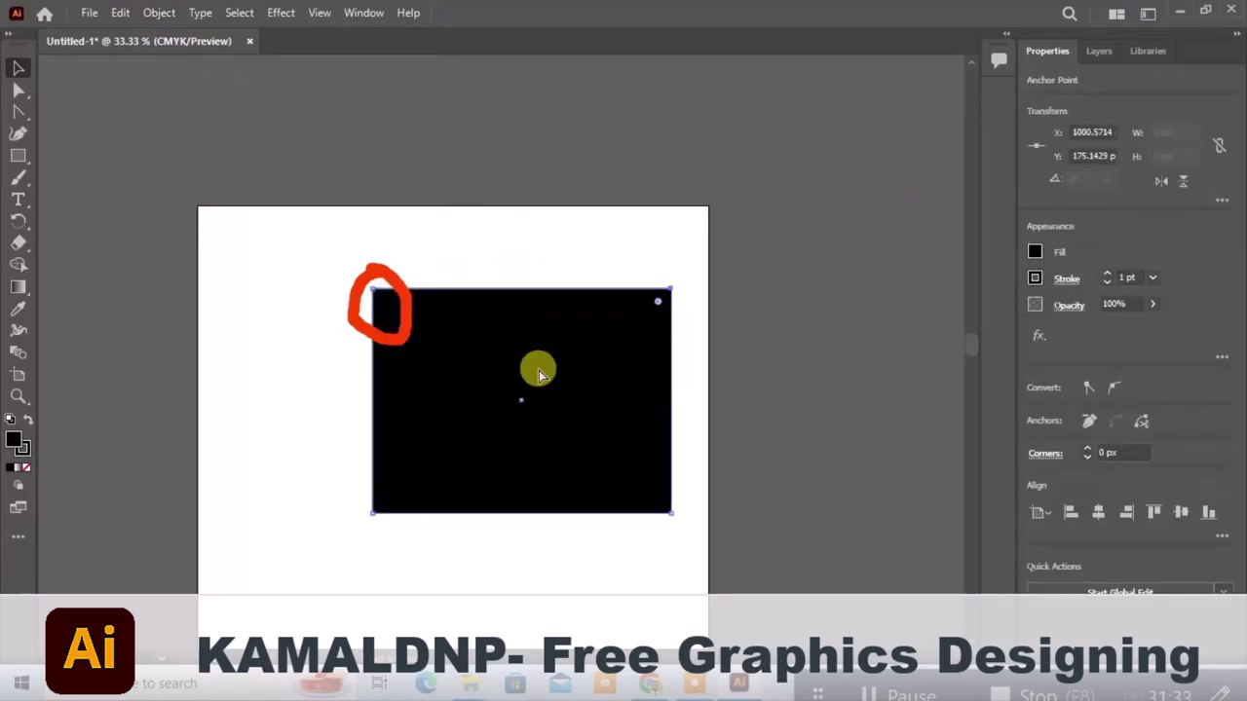
{"action": "left_click", "coordinate": [539, 373]}
{"action": "key", "text": "Delete"}
{"action": "key", "text": "ctrl+alt+3"}
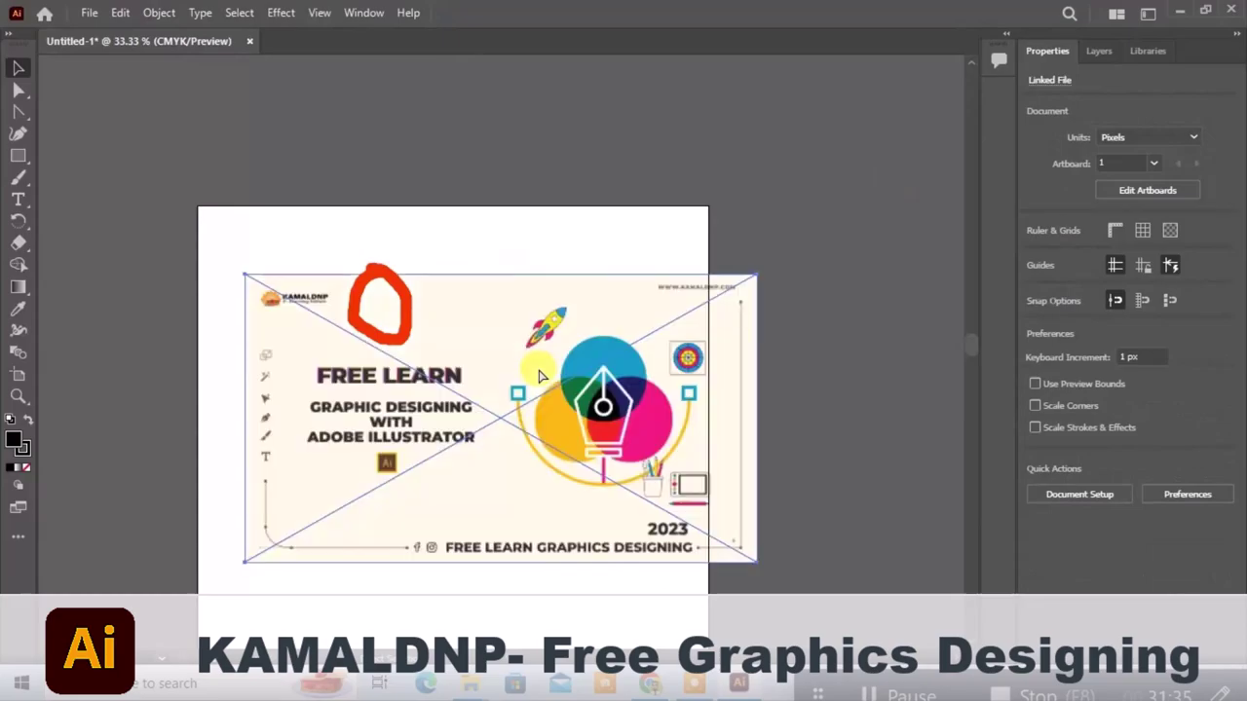
{"action": "left_click", "coordinate": [416, 297]}
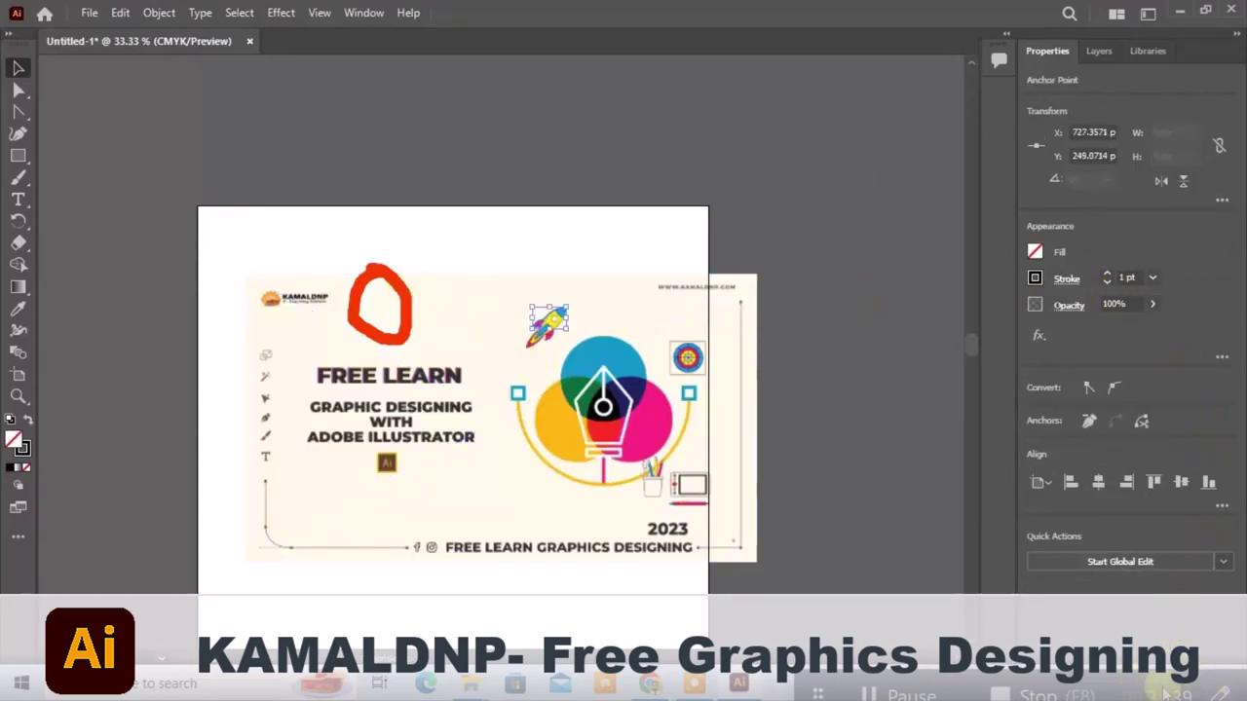
Use the screen annotation toolbar, then select the placed poster image
{"action": "left_click", "coordinate": [1211, 687]}
{"action": "left_click", "coordinate": [1200, 209]}
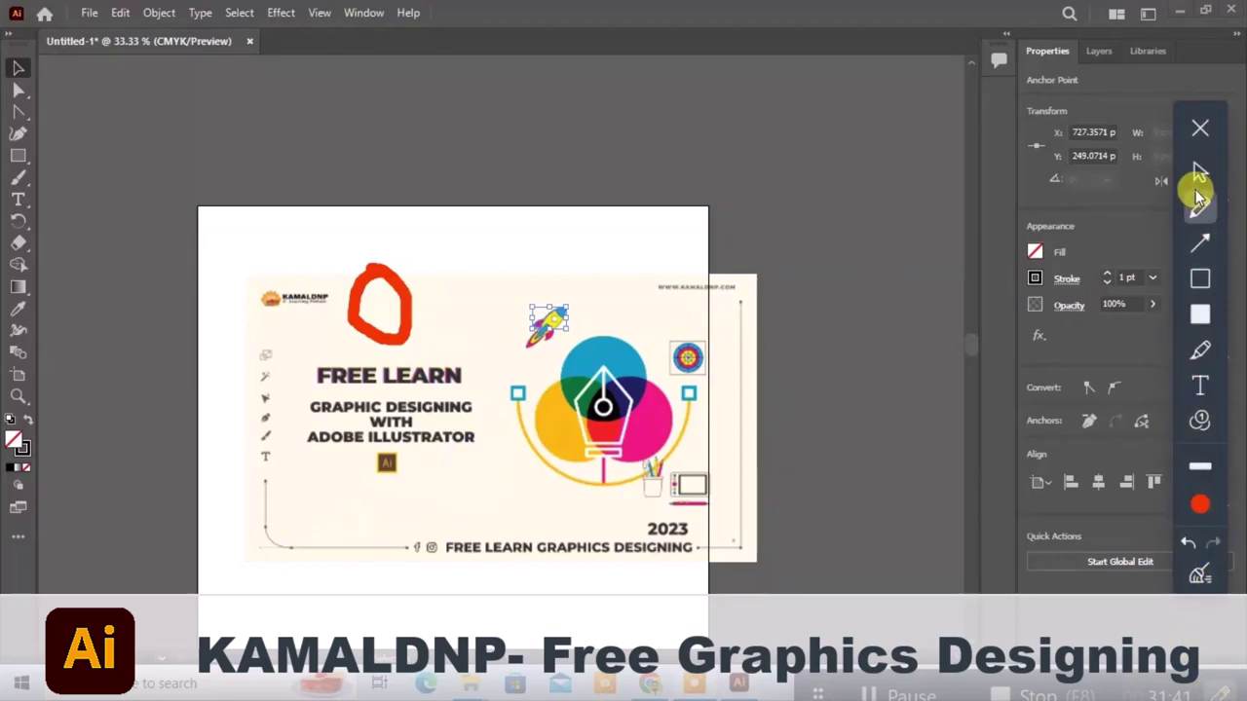
{"action": "left_click", "coordinate": [1190, 546]}
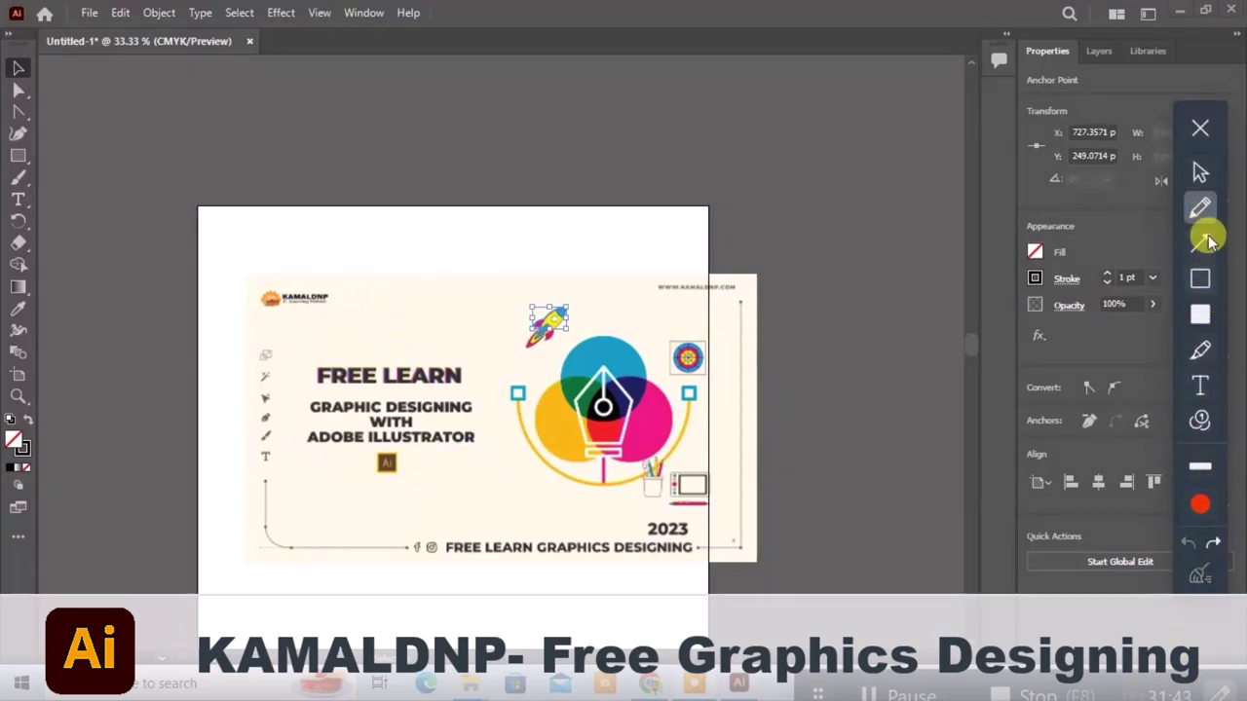
{"action": "left_click", "coordinate": [1200, 172]}
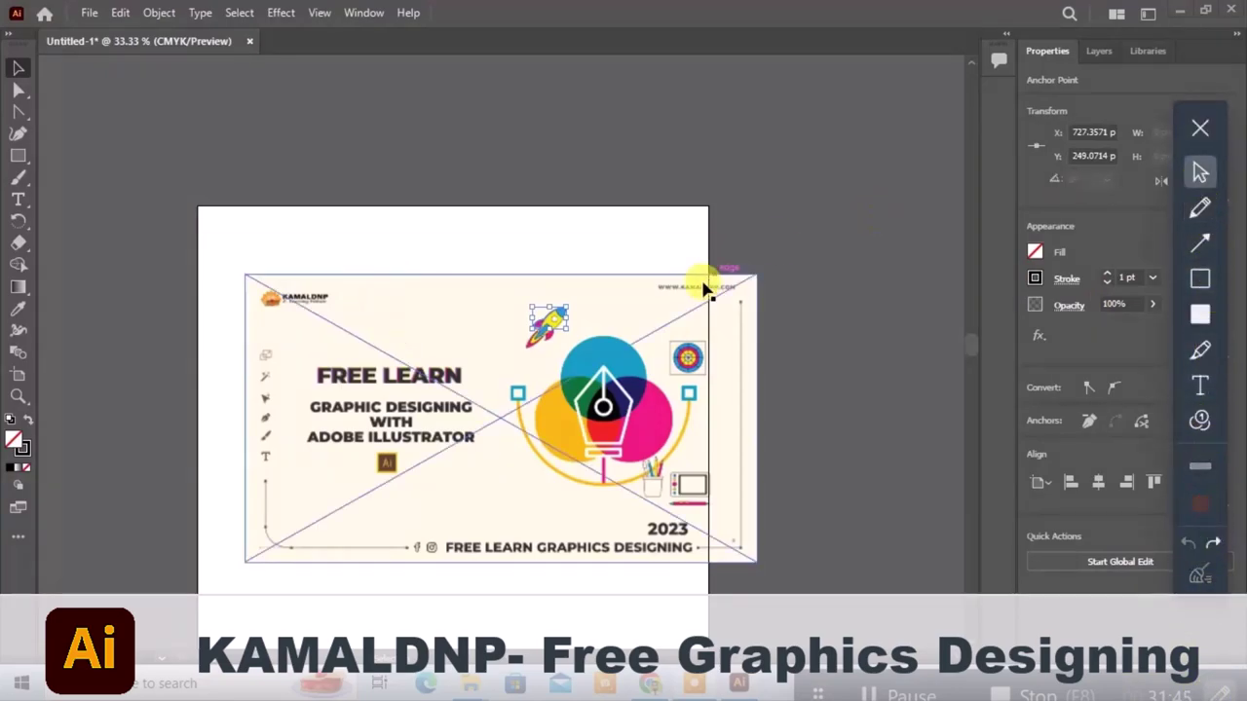
{"action": "left_click", "coordinate": [465, 357]}
Marquee-select the poster artwork and remove it, leaving the artboard empty
{"action": "left_click_drag", "start_coordinate": [405, 212], "coordinate": [816, 543]}
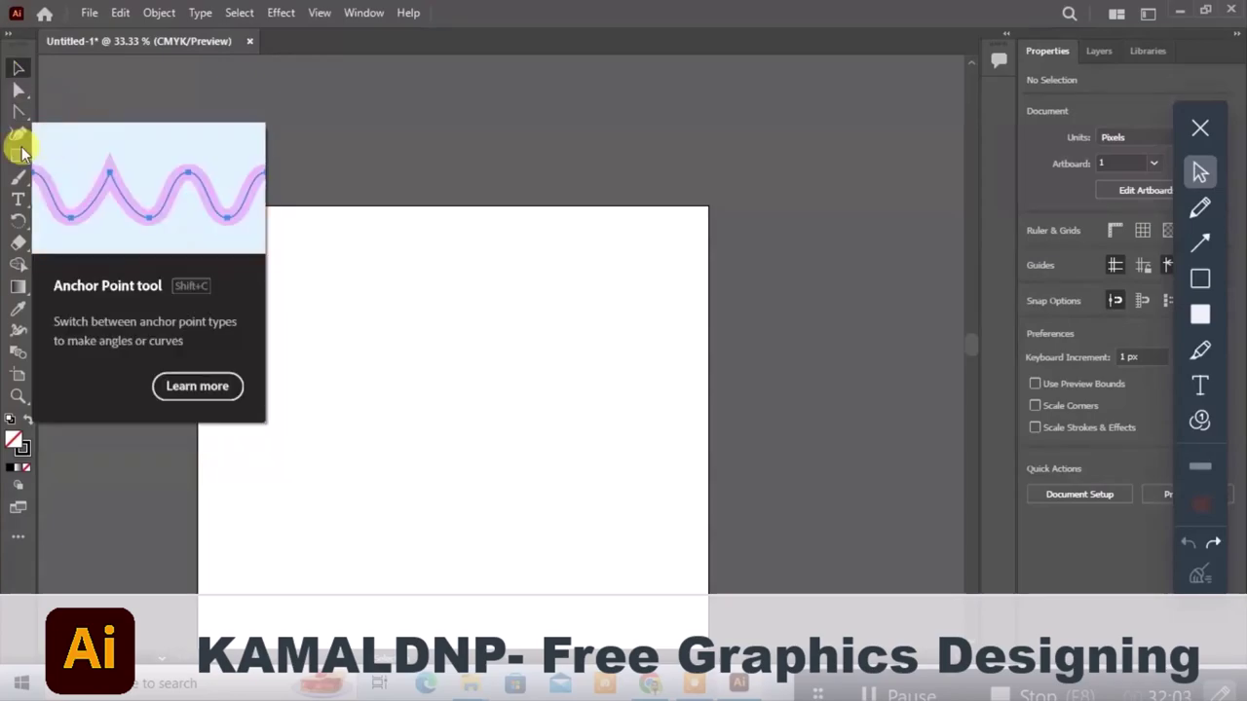
{"action": "left_click", "coordinate": [16, 134]}
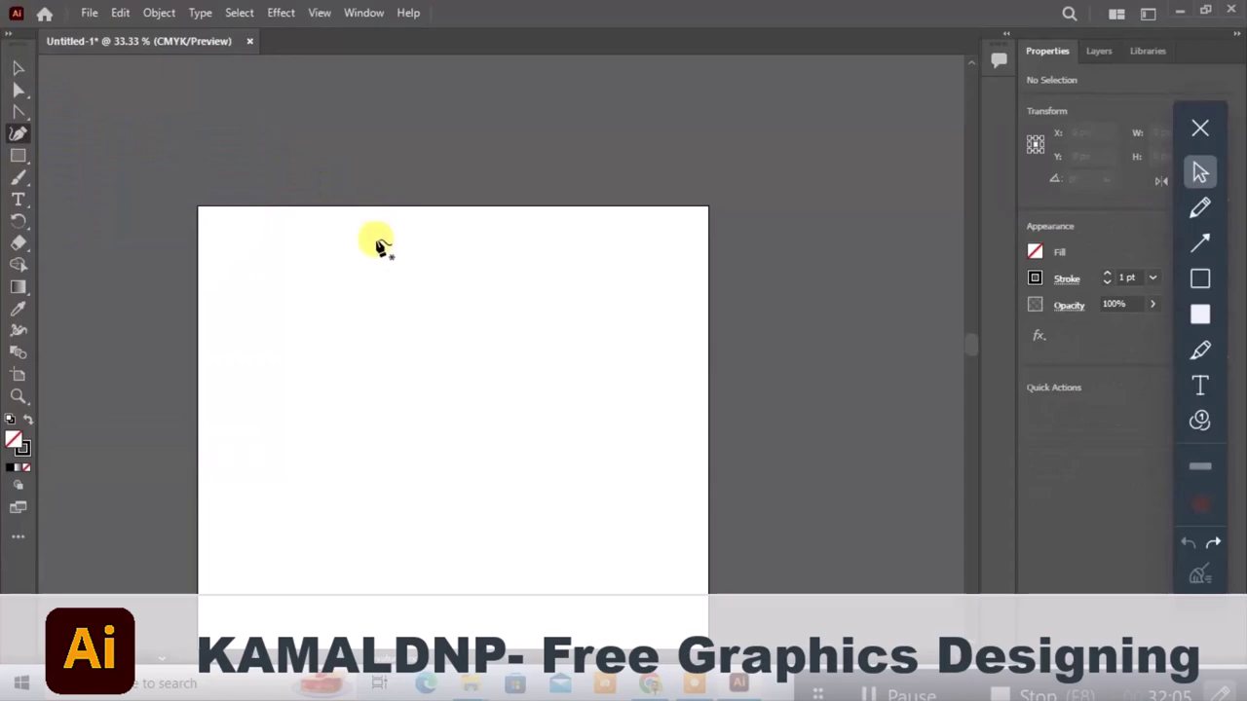
Draw a seven-point curved crescent outline across the upper artboard, closing it at the start point
{"action": "left_click", "coordinate": [284, 254]}
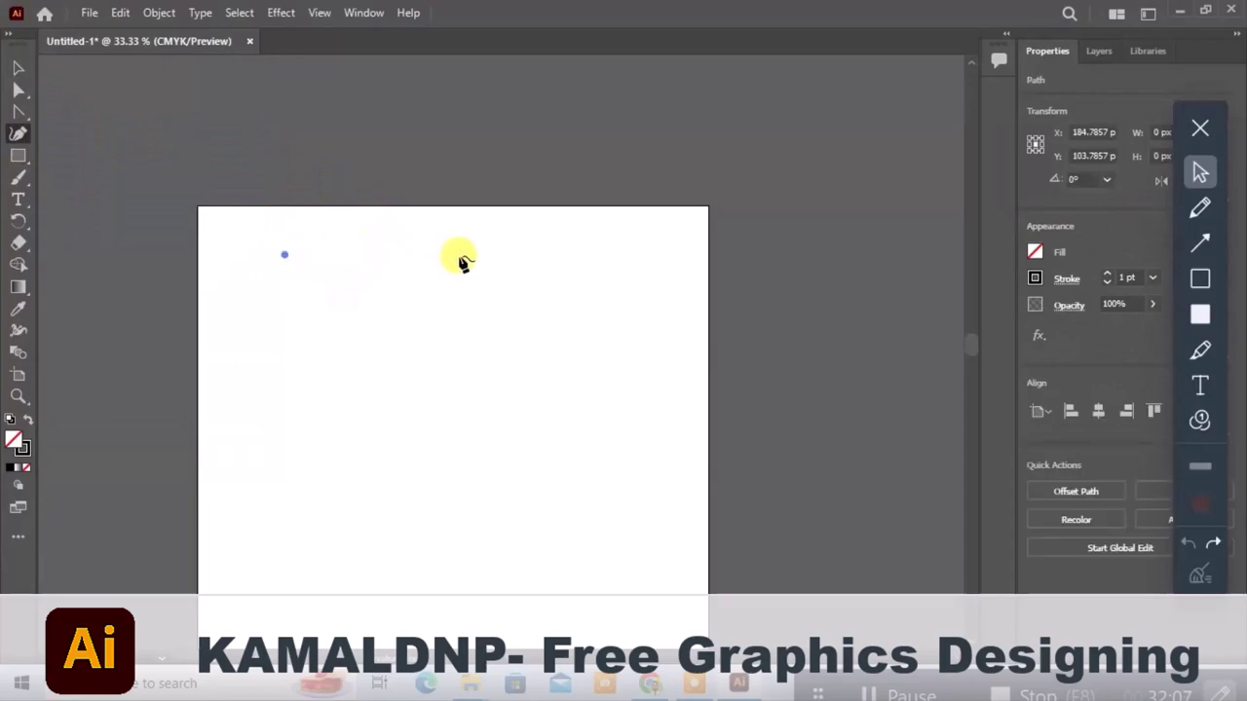
{"action": "left_click", "coordinate": [542, 273]}
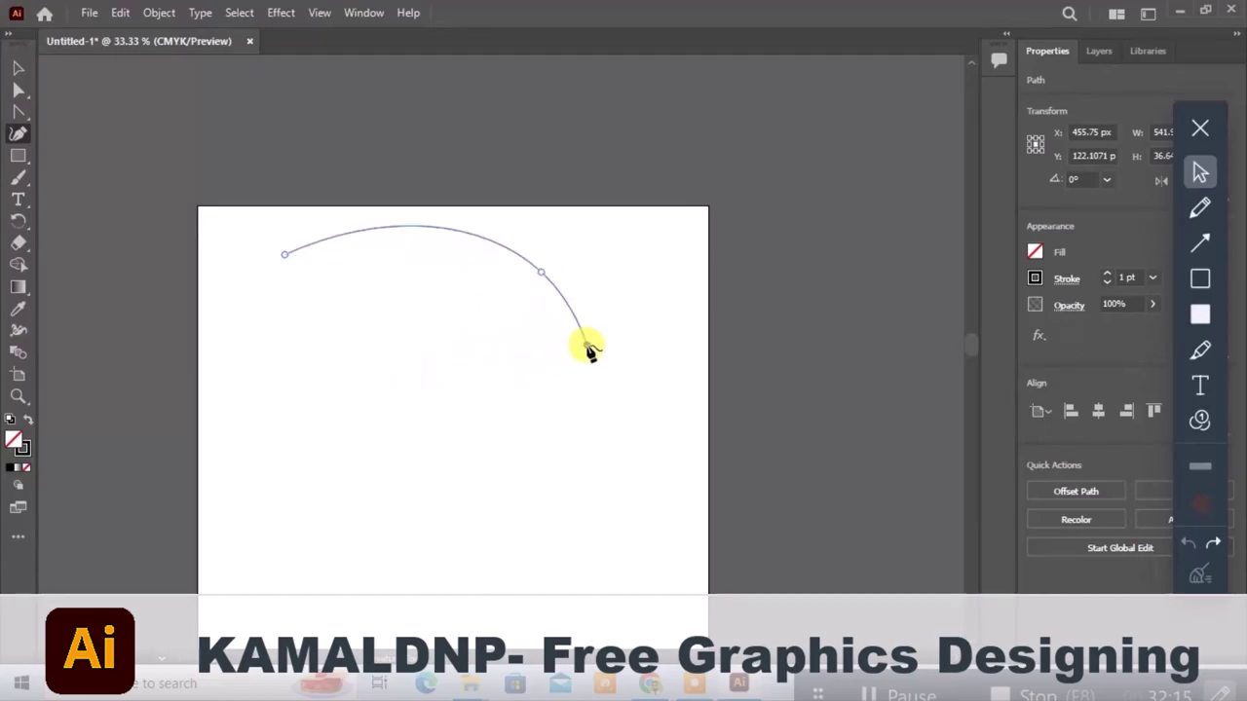
{"action": "left_click", "coordinate": [587, 347]}
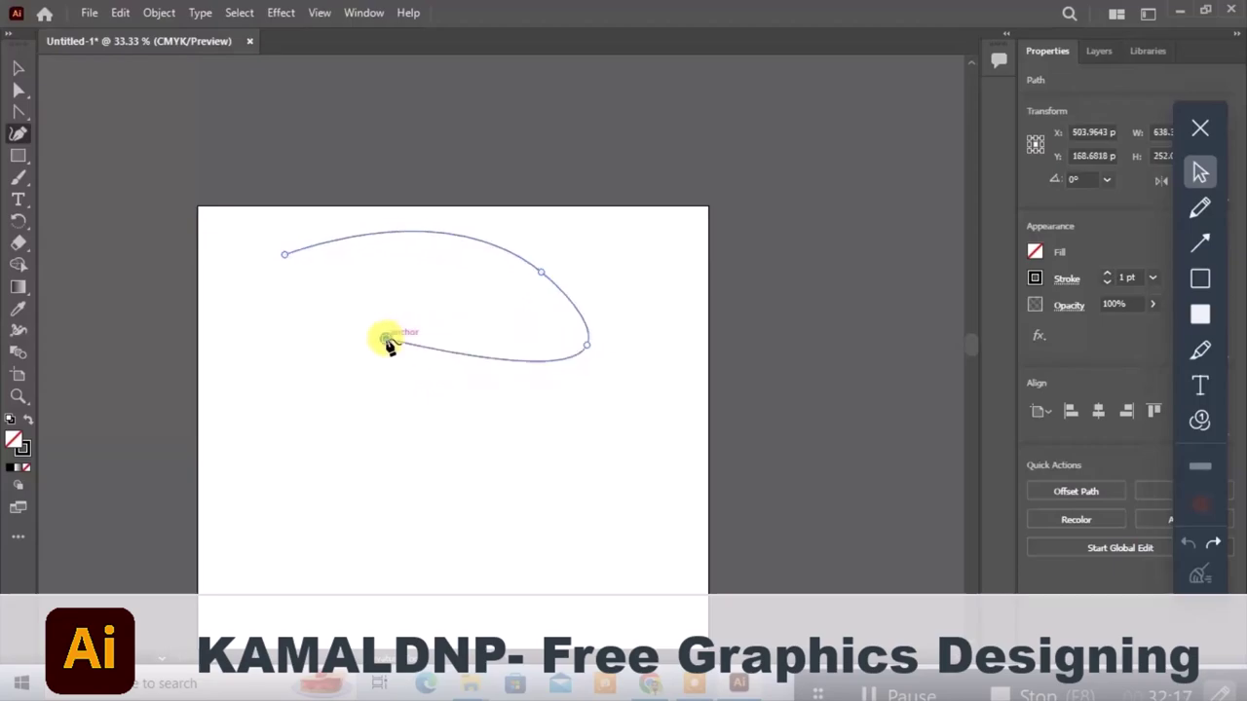
{"action": "left_click", "coordinate": [385, 339]}
{"action": "left_click", "coordinate": [462, 328]}
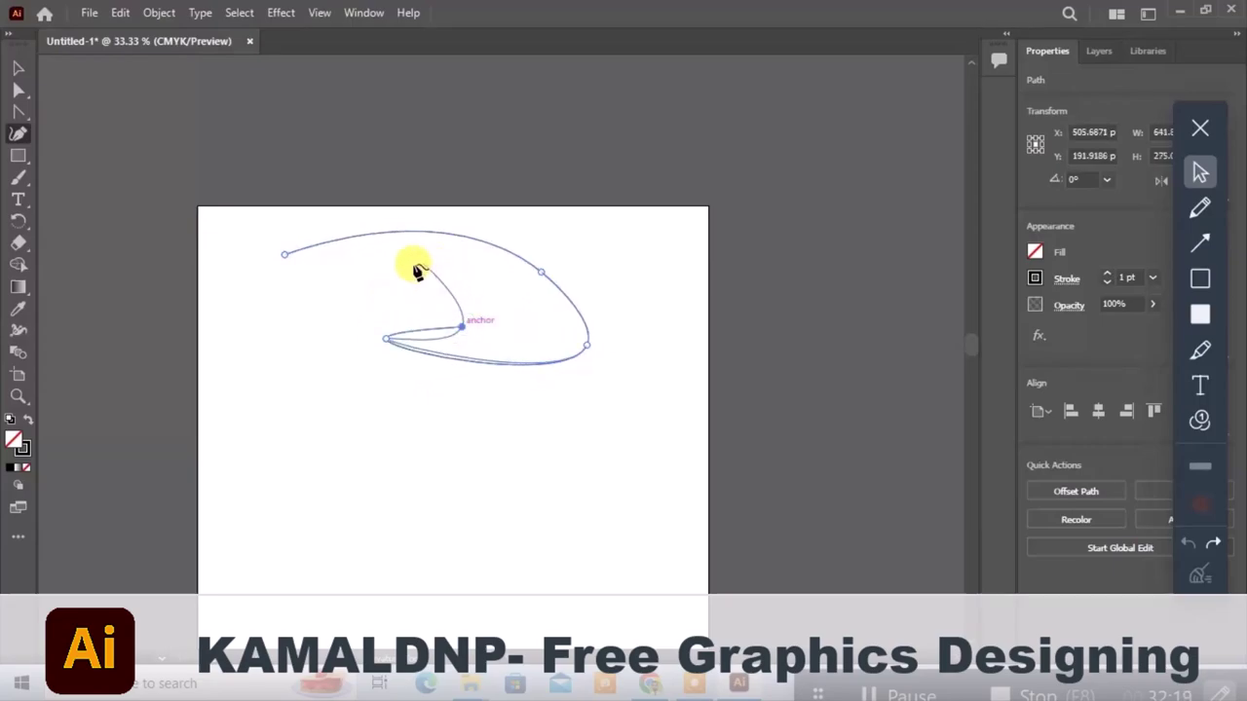
{"action": "left_click", "coordinate": [380, 258]}
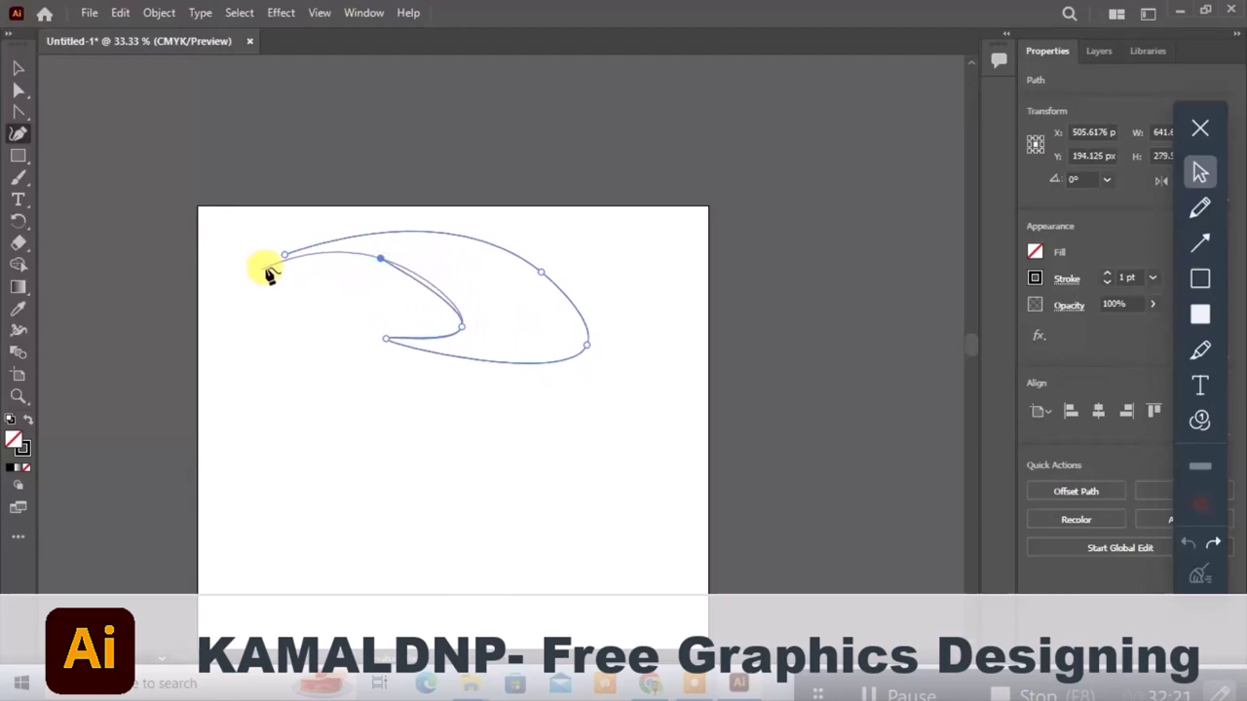
{"action": "left_click", "coordinate": [258, 304]}
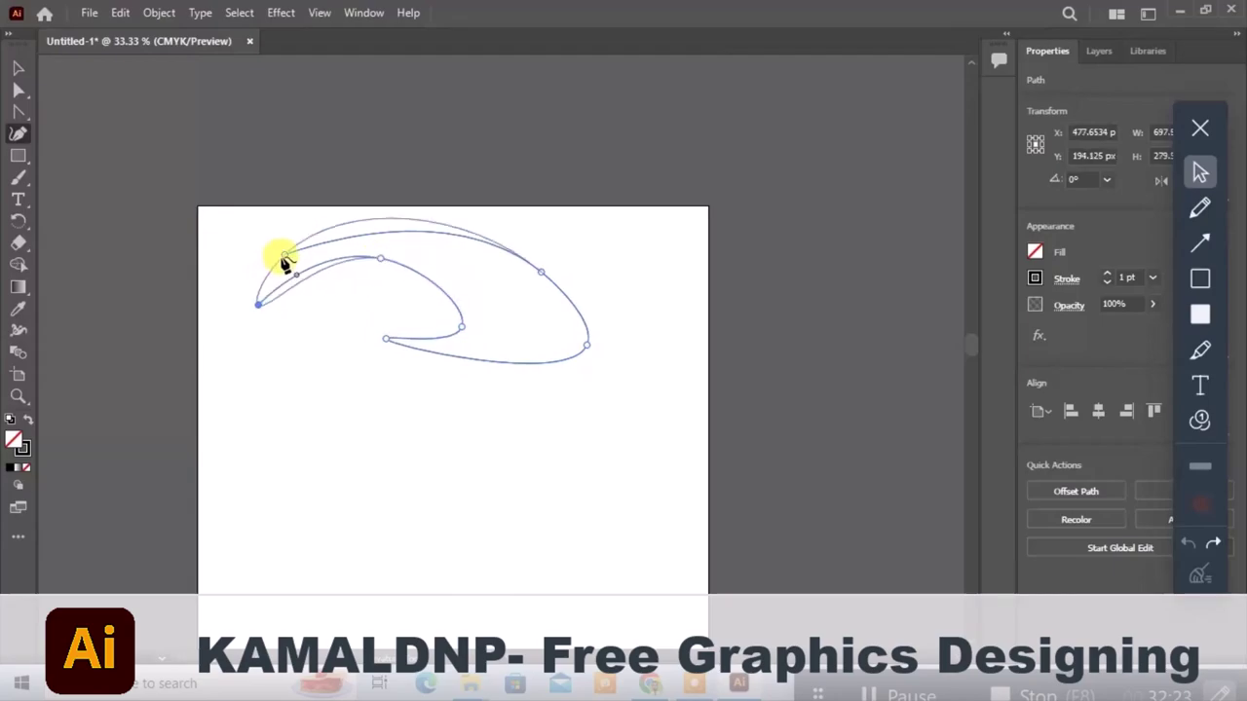
{"action": "left_click", "coordinate": [284, 257]}
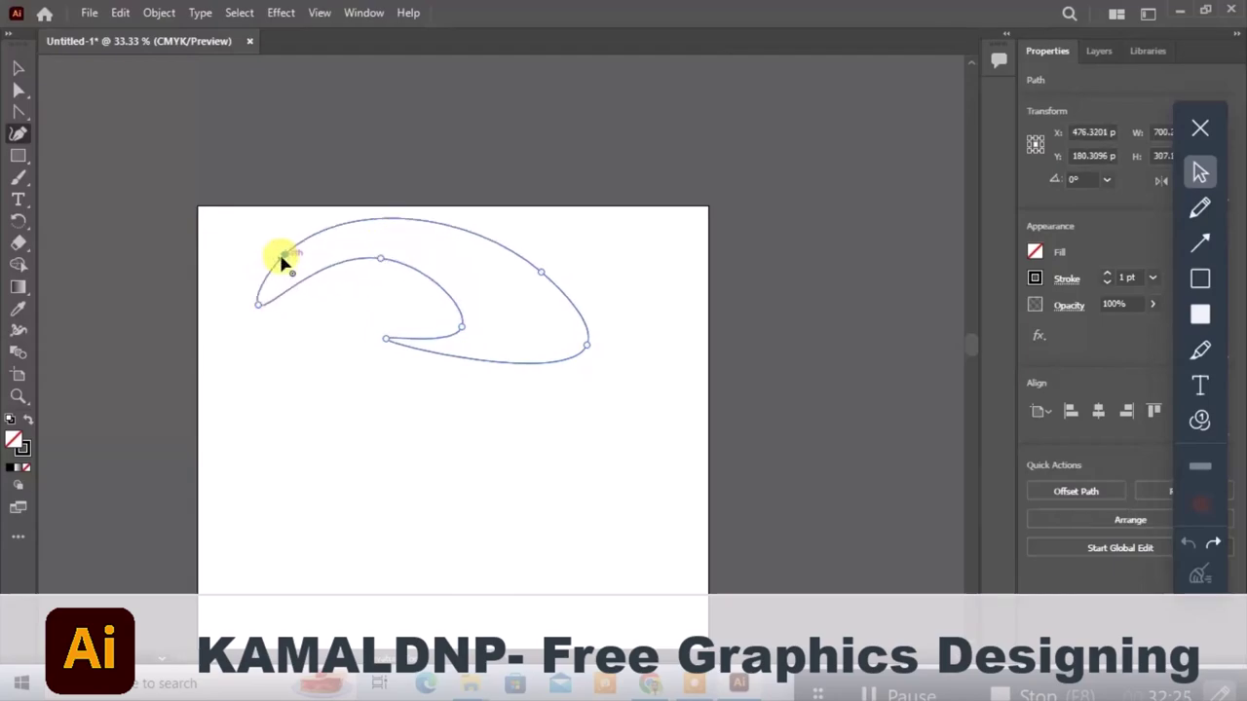
{"action": "left_click", "coordinate": [283, 256]}
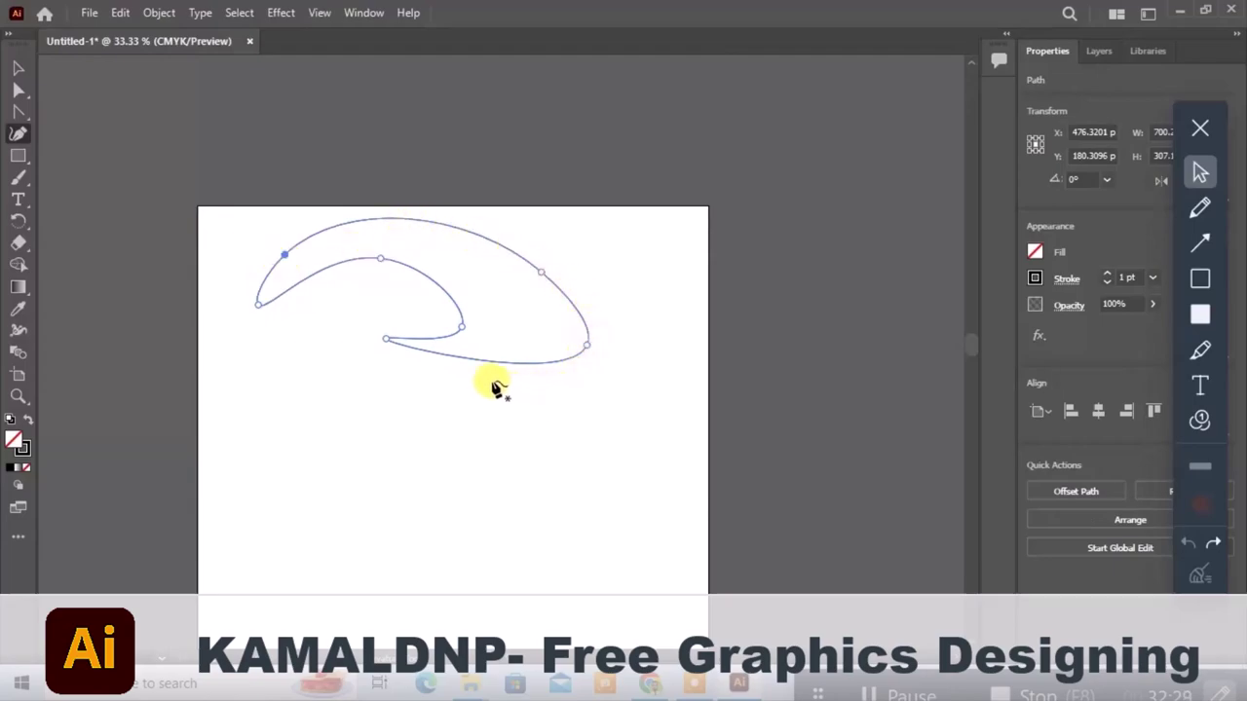
Convert all seven smooth anchors of the crescent into sharp corners
{"action": "left_click", "coordinate": [380, 260]}
{"action": "left_click", "coordinate": [538, 272]}
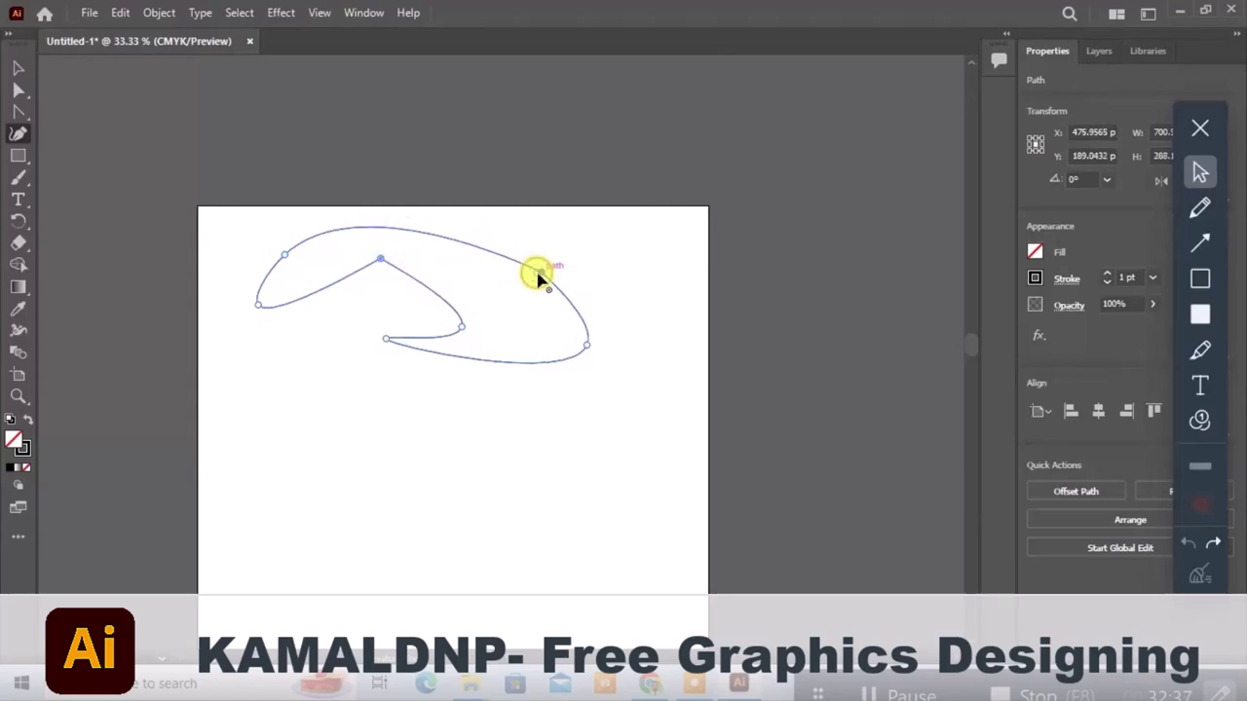
{"action": "left_click", "coordinate": [459, 328]}
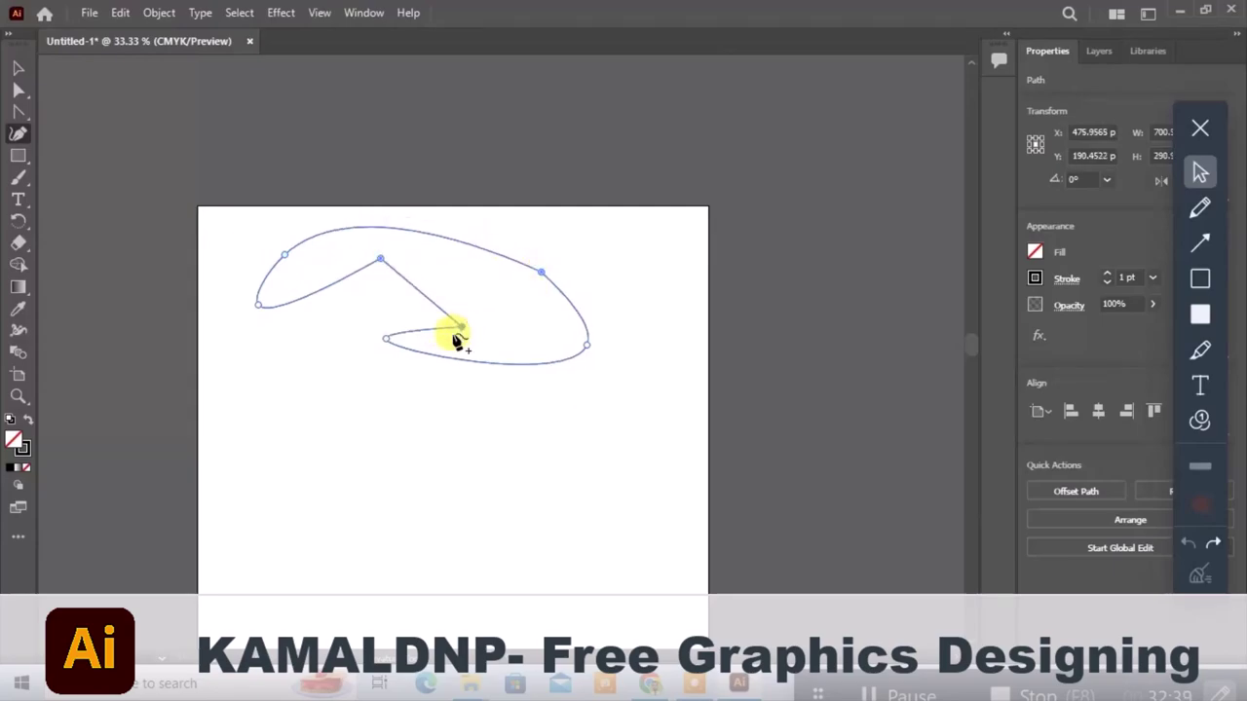
{"action": "left_click", "coordinate": [386, 339]}
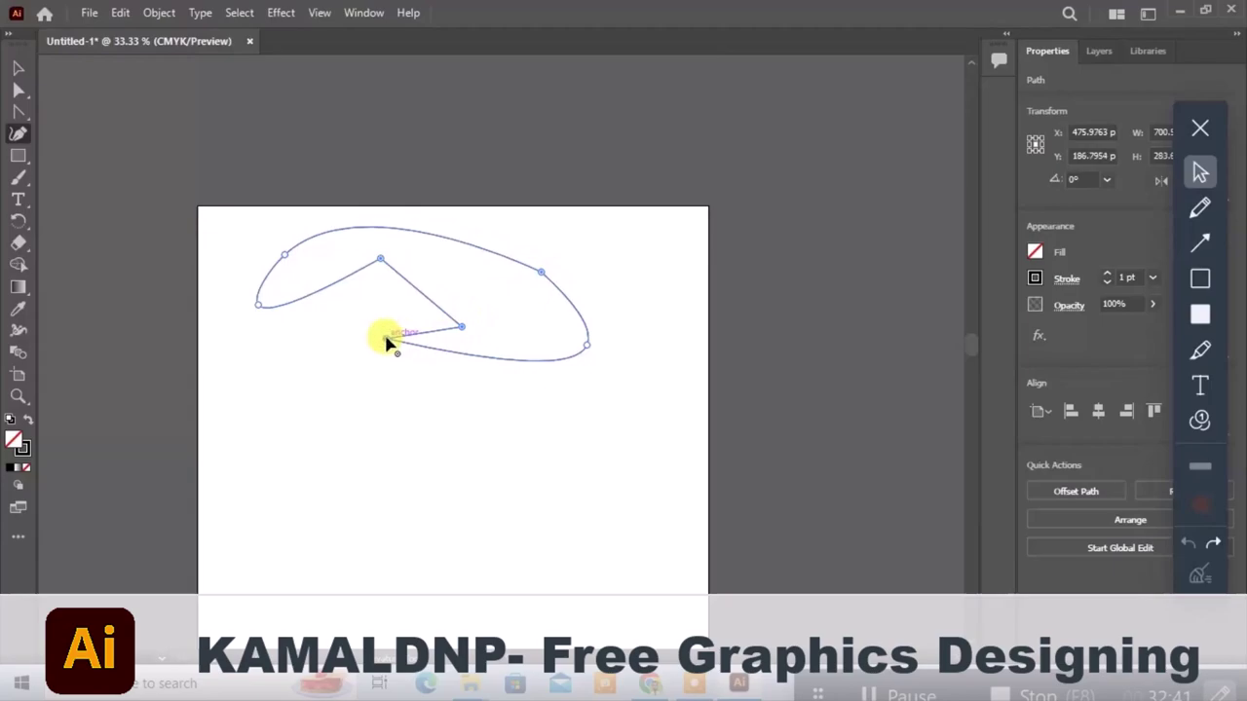
{"action": "left_click", "coordinate": [586, 345]}
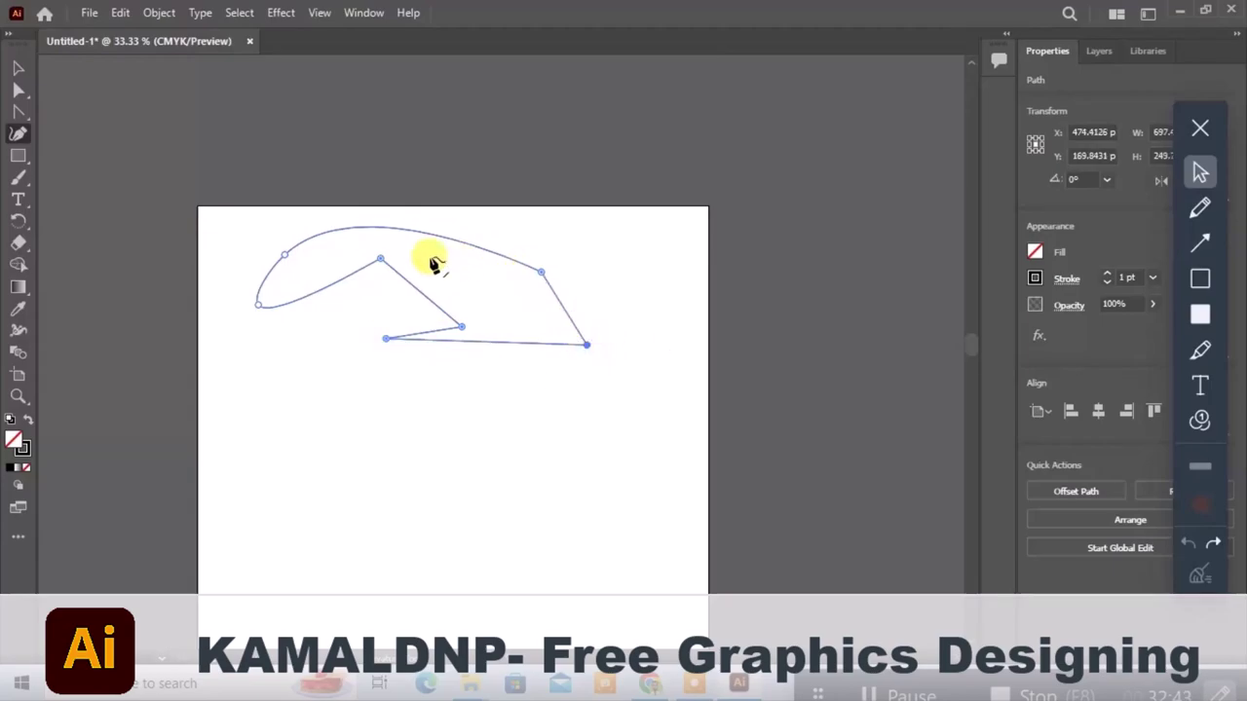
{"action": "left_click", "coordinate": [284, 255]}
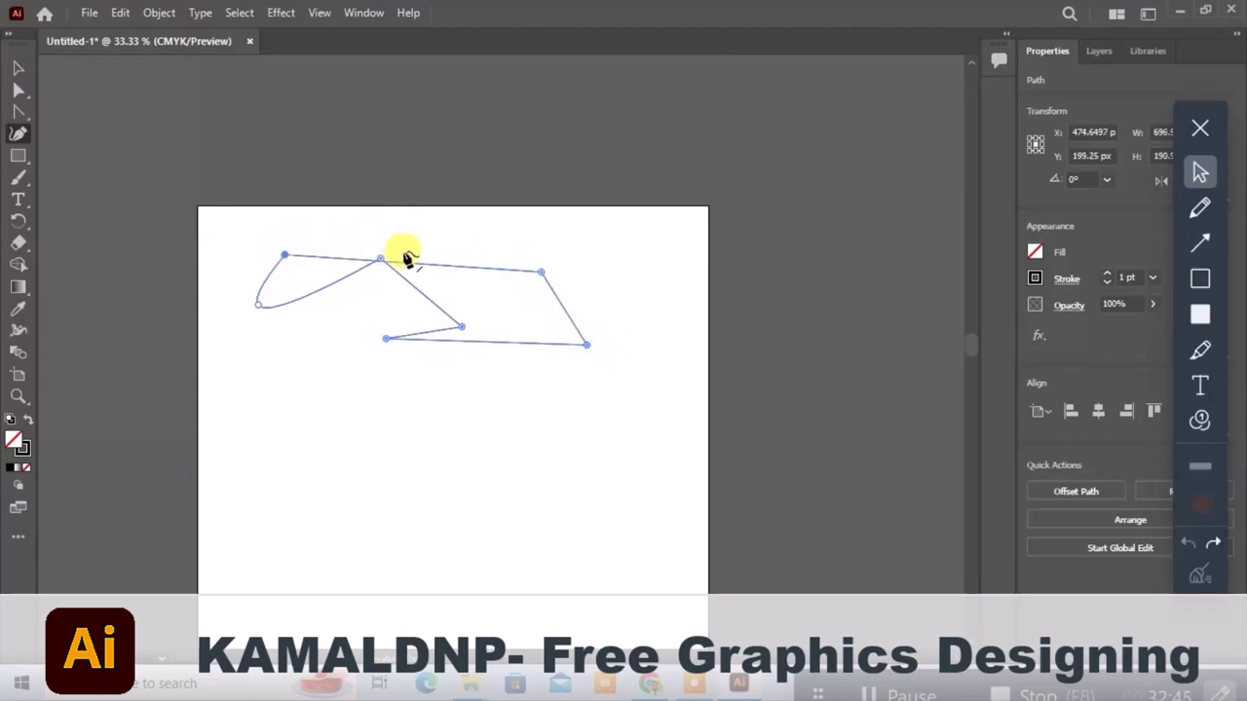
{"action": "left_click", "coordinate": [258, 304]}
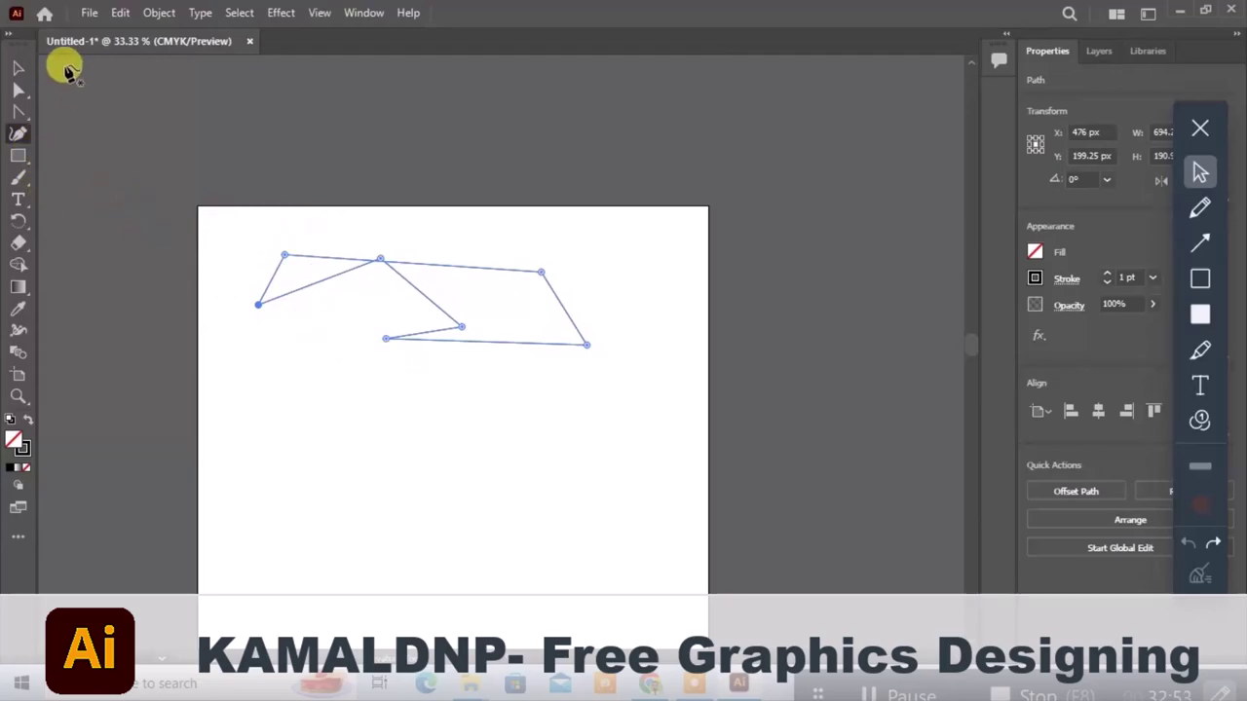
{"action": "left_click", "coordinate": [18, 68]}
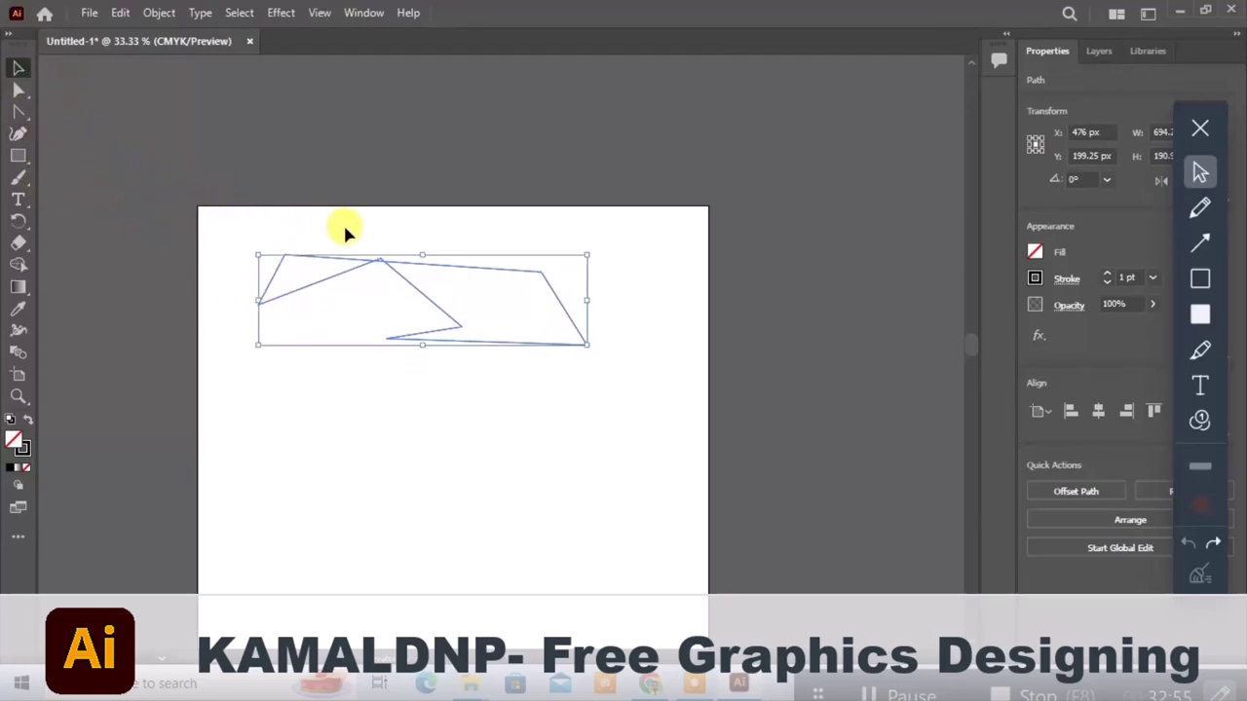
Delete the angular polygon so the artboard is blank again
{"action": "key", "text": "Delete"}
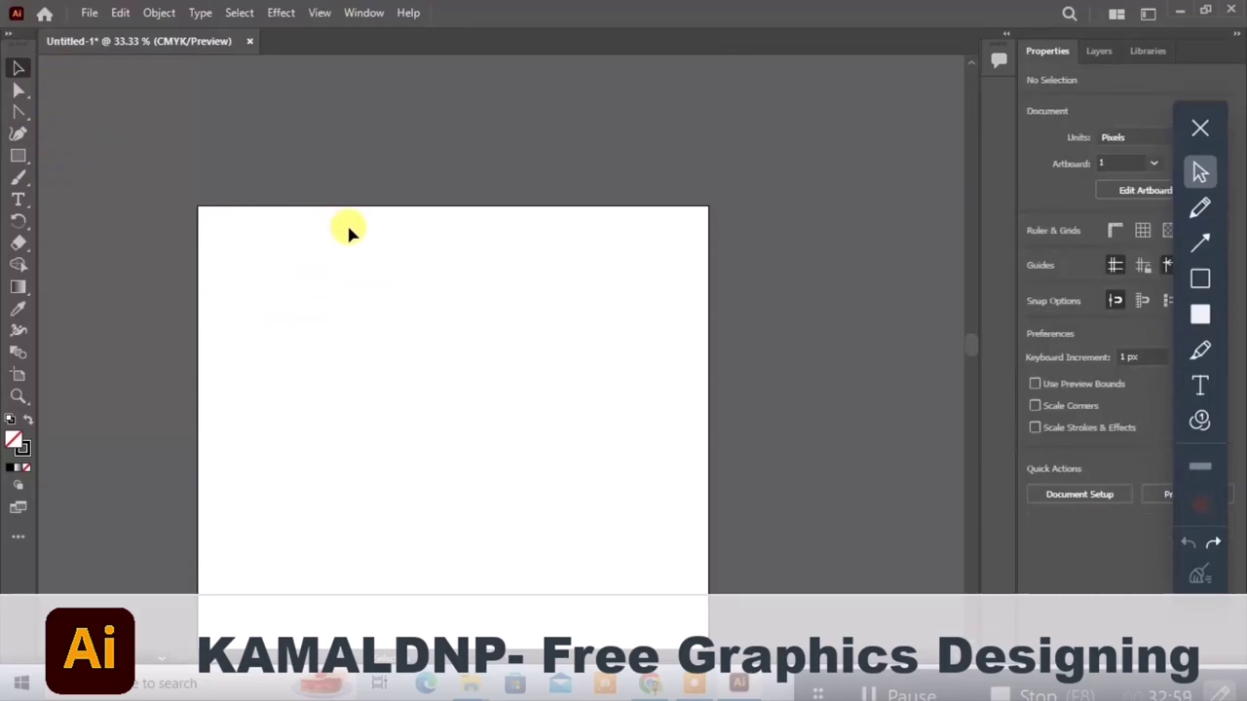
{"action": "left_click", "coordinate": [17, 135]}
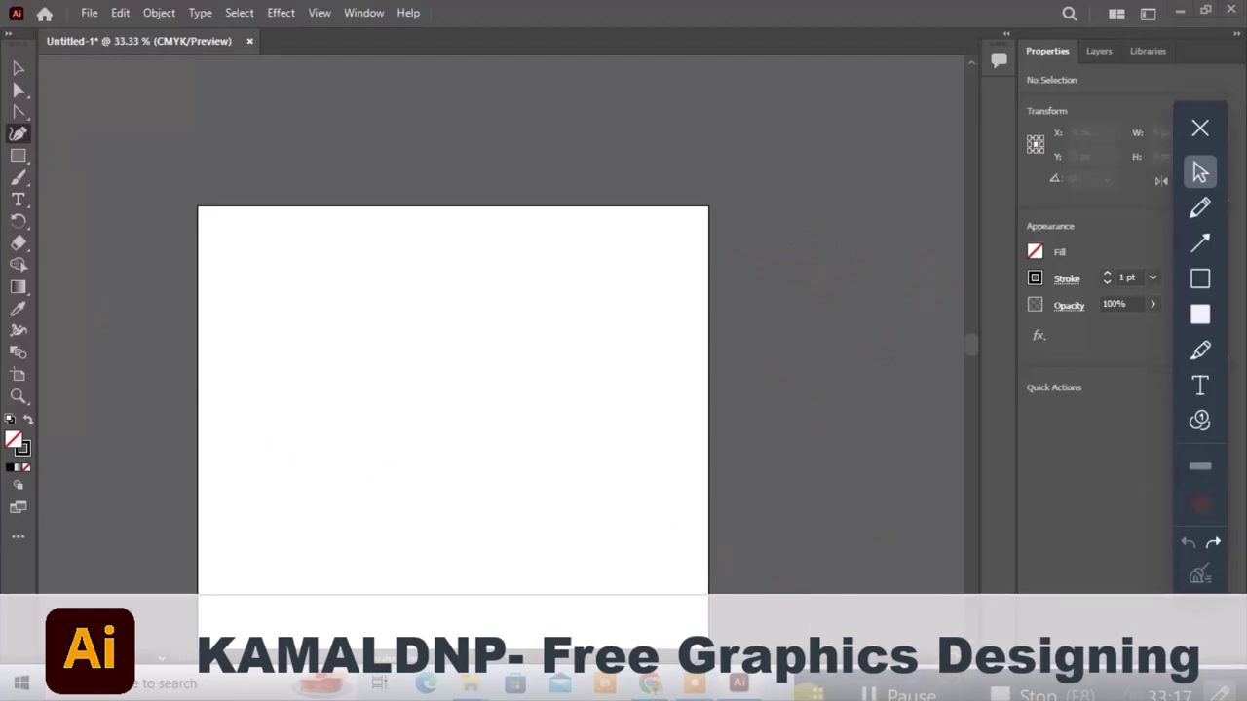
{"action": "left_click_drag", "start_coordinate": [813, 693], "coordinate": [362, 336]}
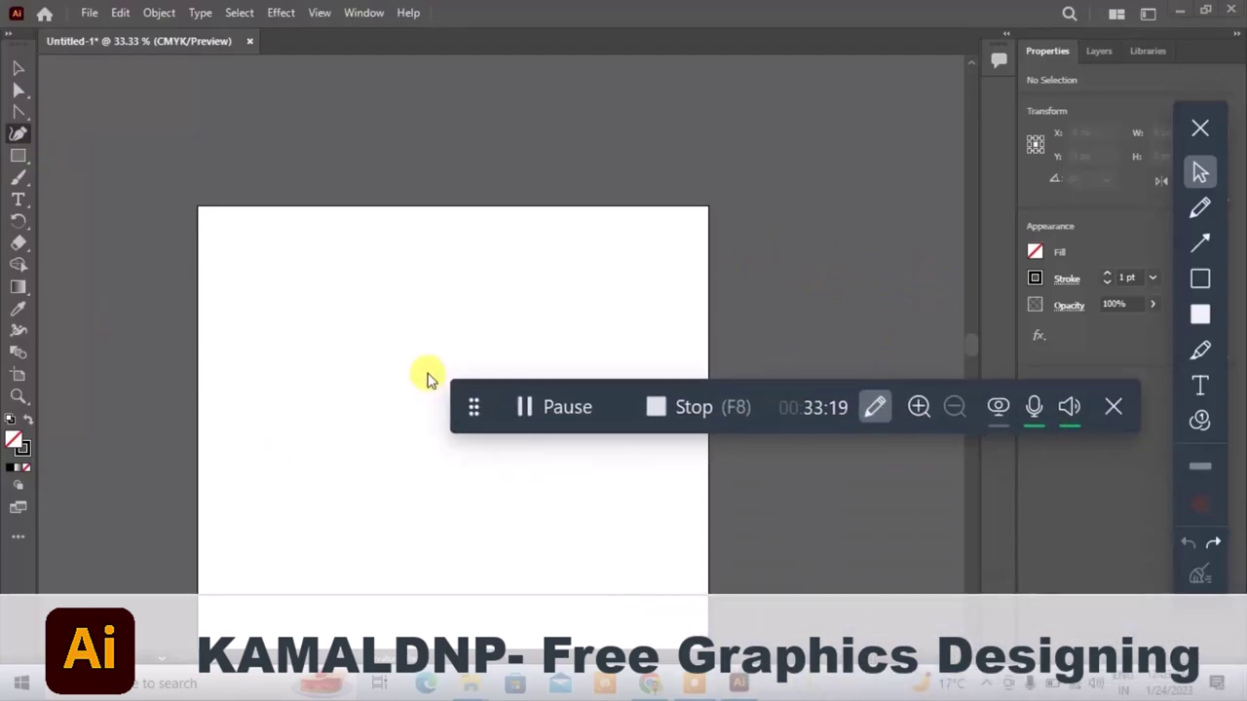